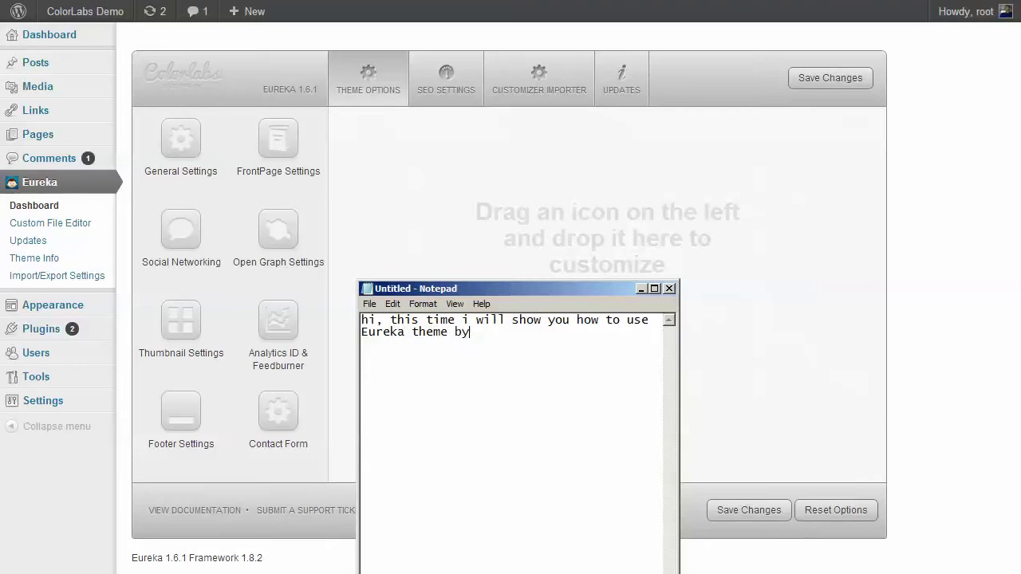
Finish the greeting with "ColorLabs & Company" and add the paragraph "Eureka is an apps theme which couldn't run perfectly without a third party plugin".
text(Labs & Company)
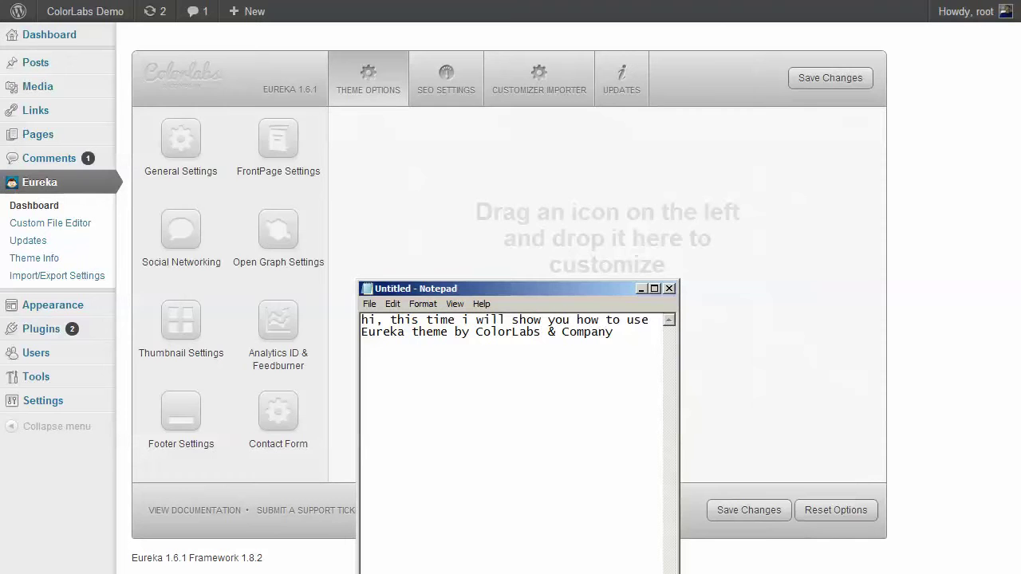
key(Return)
key(Return)
text(Eureka is an apps the)
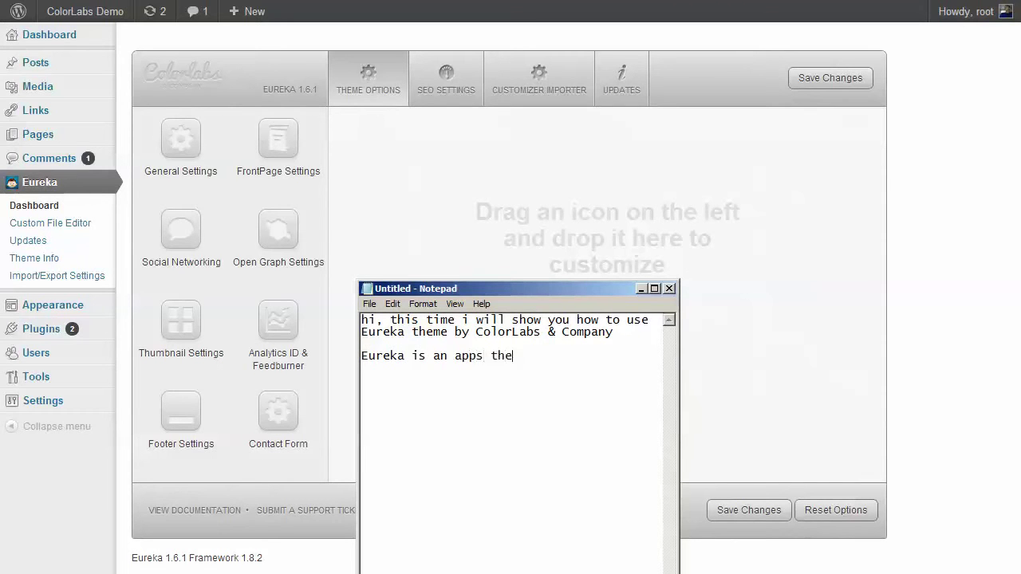
text(me whic)
key(BackSpace)
text(ich couldn't )
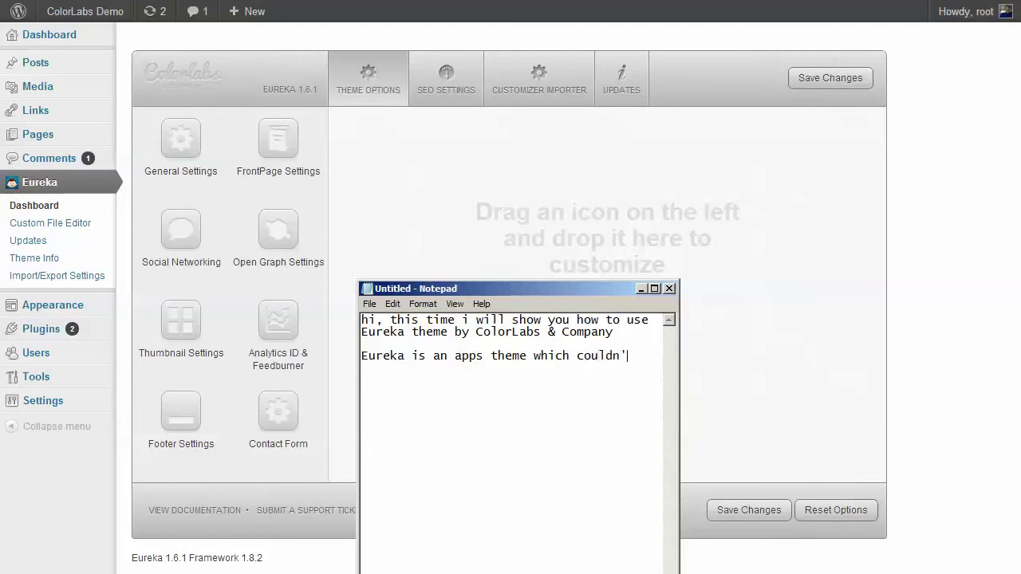
text(run perfectly without a)
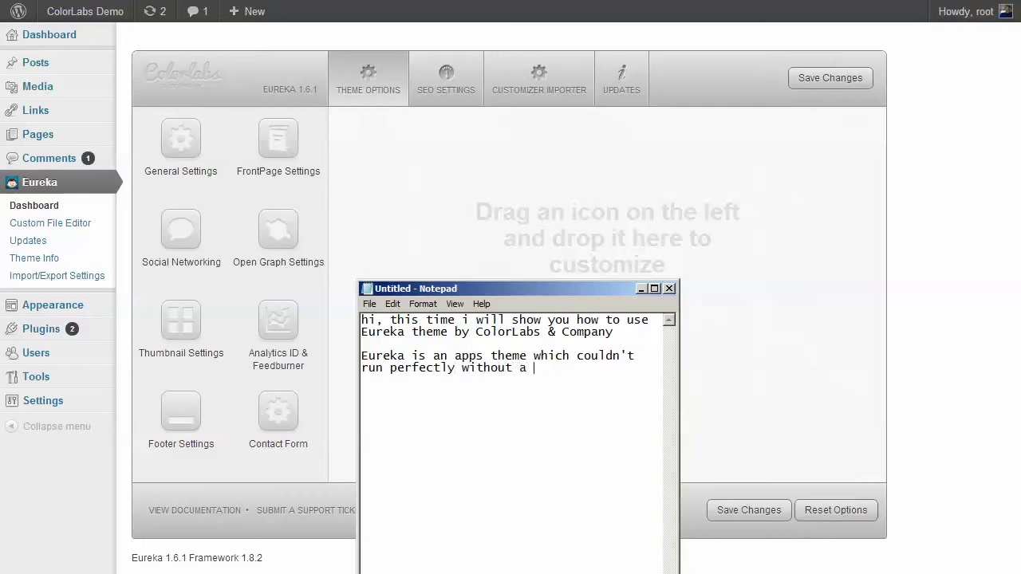
text( third party plugin)
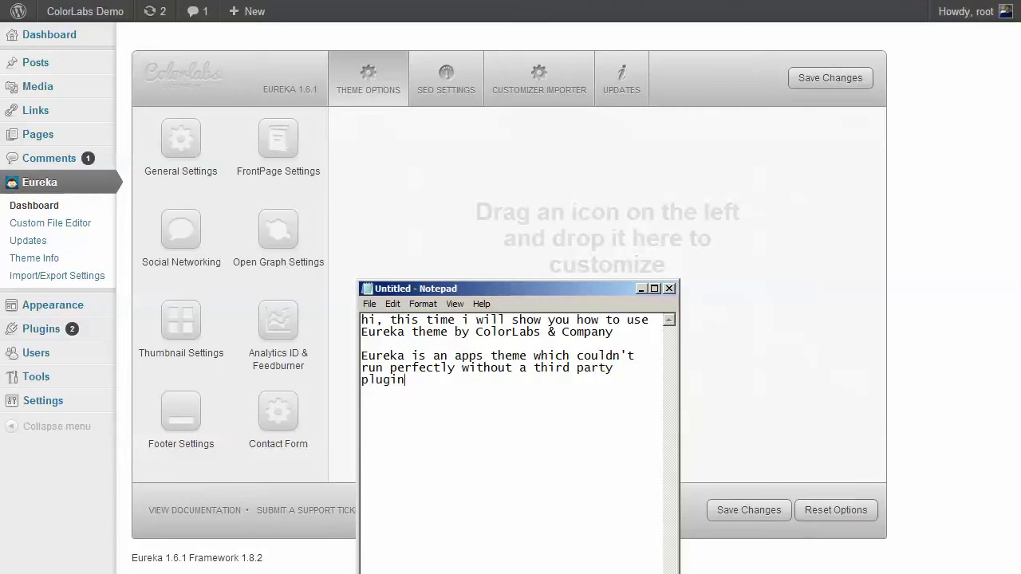
Add a new paragraph reading "this theme is integrated with three biggest e-commerce plugin on WordPress:".
key(Return)
key(Return)
text(this theme is integrea)
key(BackSpace)
key(BackSpace)
text(ated with )
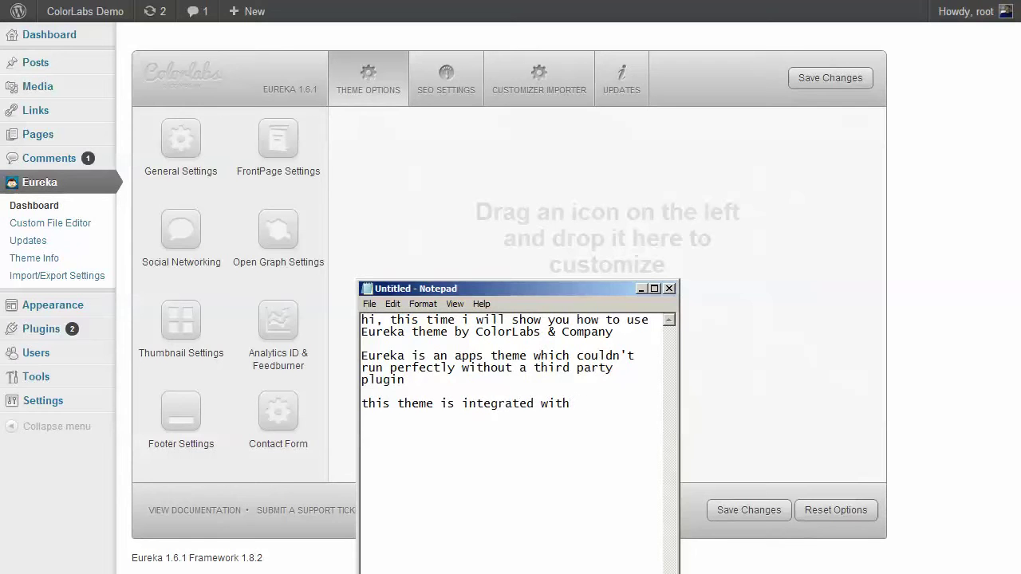
text(three bigges)
key(BackSpace)
key(BackSpace)
text(gest e-commerce )
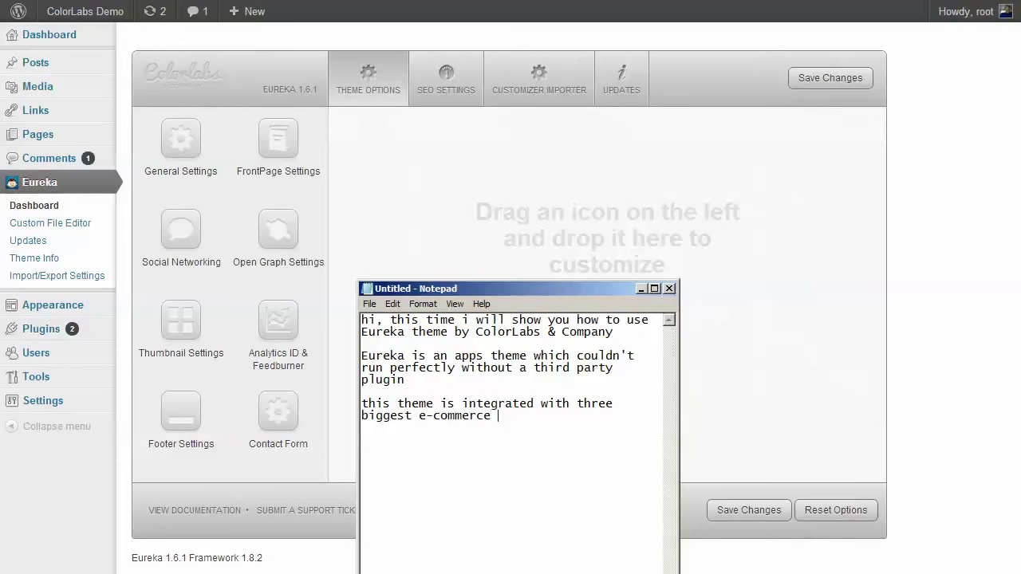
text(plugin on WordPres)
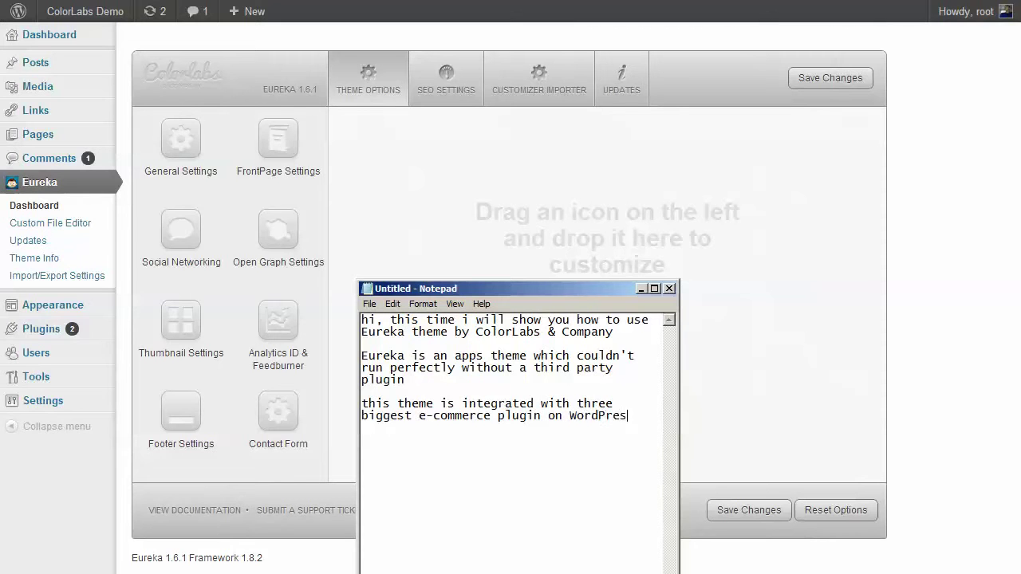
text(s:)
List the plugins as "1. woocommerce", "2. jigoshop" and "3. wp e-commerce", and start a new paragraph with "right".
text(1. woocomme)
text(rce)
text(2. )
text(jigoshop)
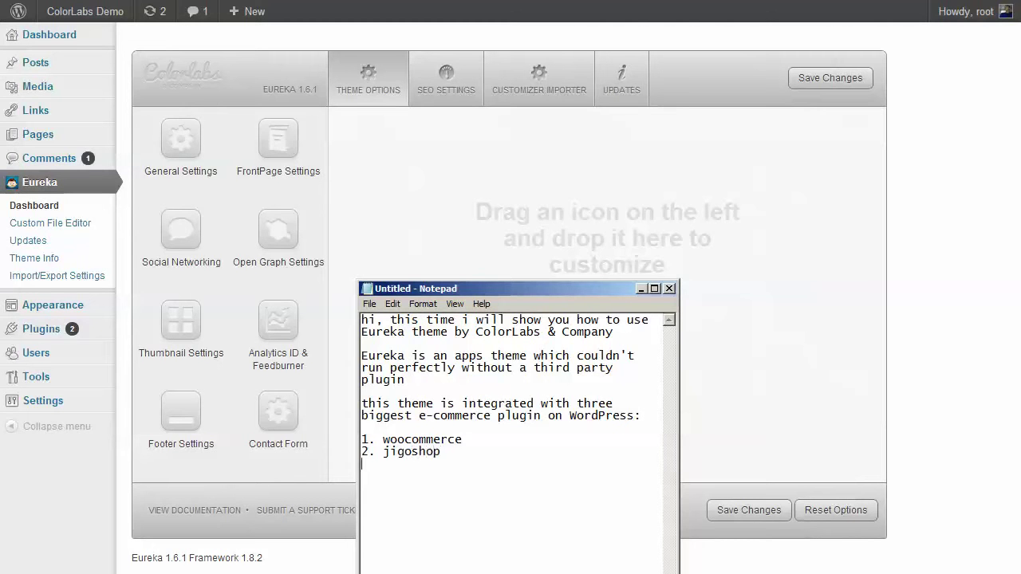
text(3. wp e-commerceright )
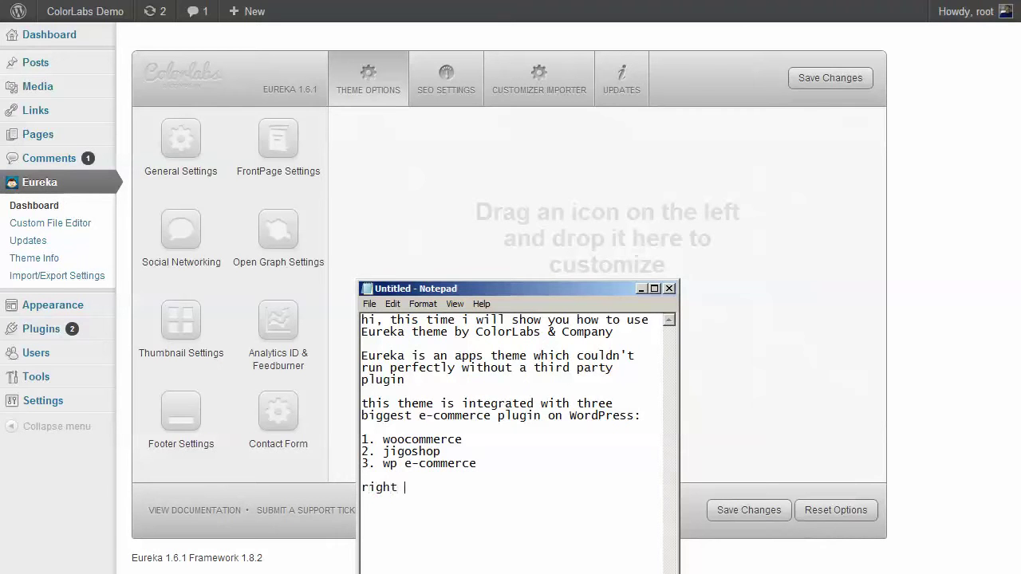
Continue the last paragraph with "now, what i want to show you is eureka with woocommerce, but don't worr".
text(kow, what i want to show you is u)
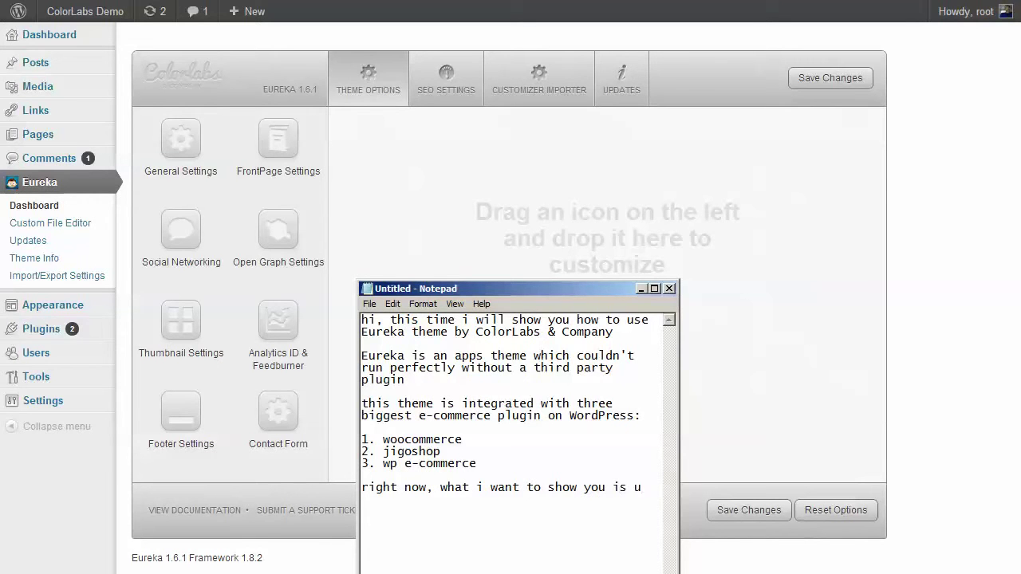
text(s)
key(BackSpace)
key(BackSpace)
text(eureka with woocmmer)
key(BackSpace)
key(BackSpace)
key(BackSpace)
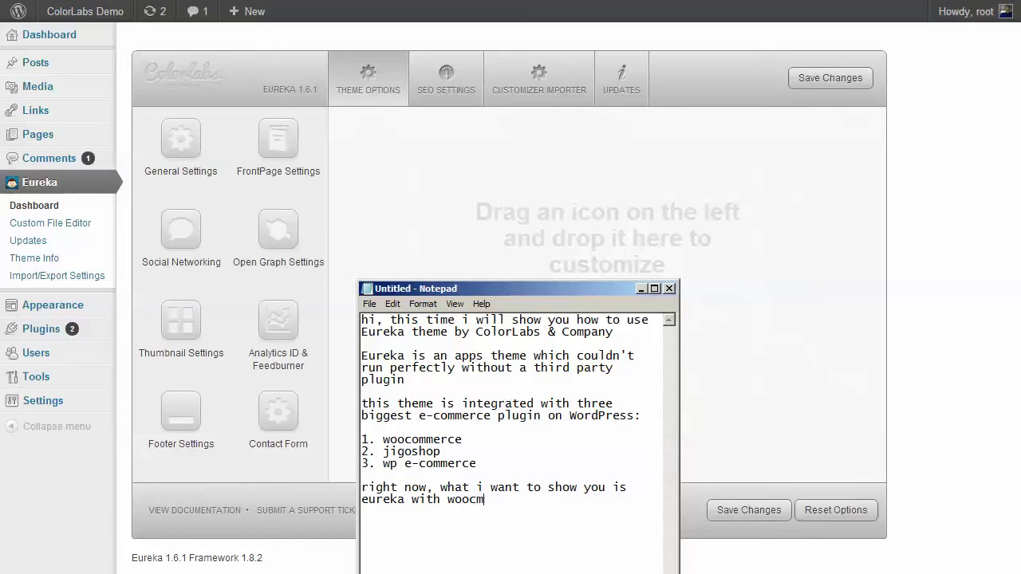
key(BackSpace)
text(ommerc)
key(BackSpace)
key(BackSpace)
key(BackSpace)
text(erce, but don't worr)
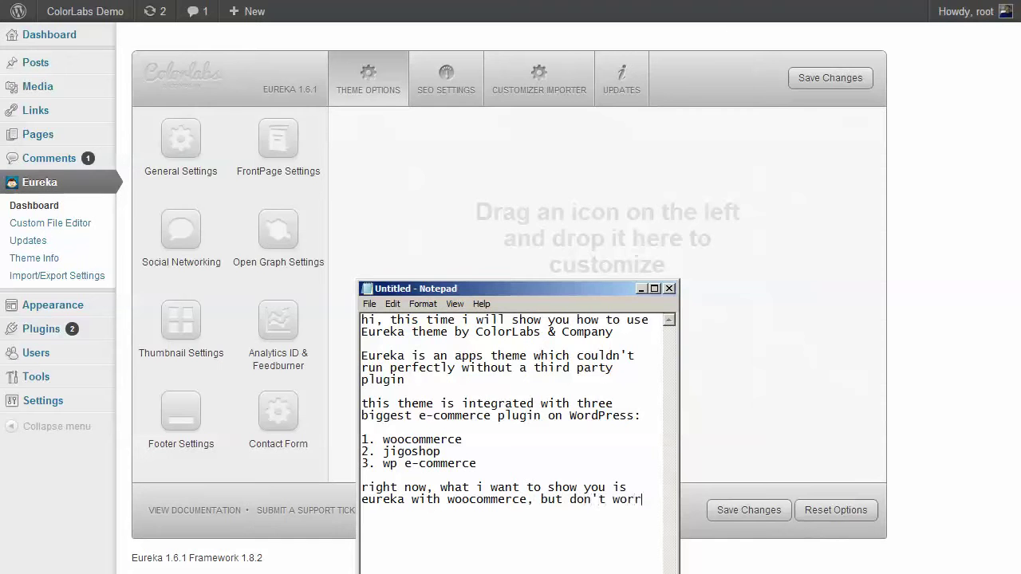
Complete the sentence as "worry because overall how to use the theme is the same with the other plugin (jigoshop and wp e-commerce)".
text(y be)
key(BackSpace)
text(ecause overall how to u)
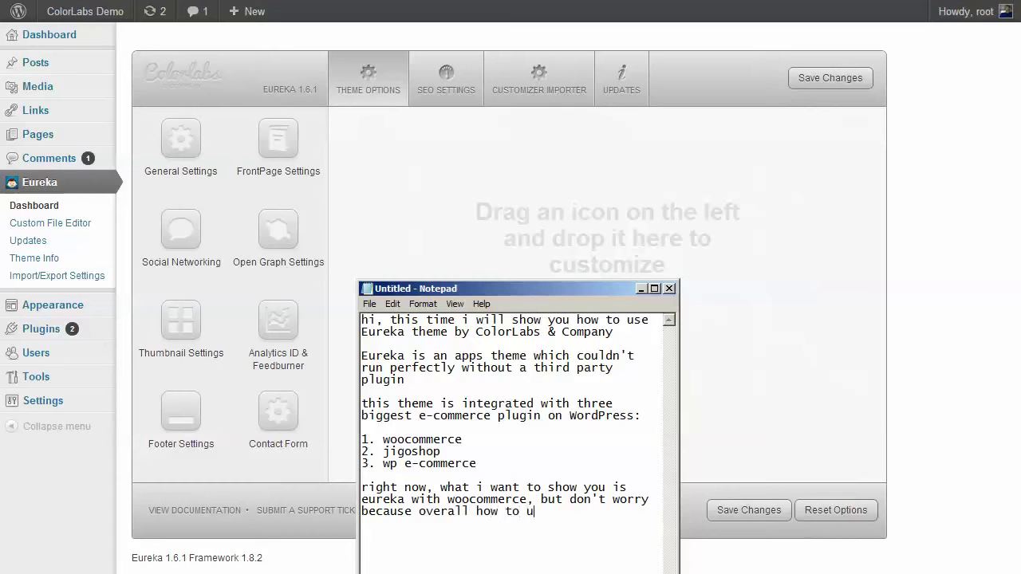
text(se the theme is the)
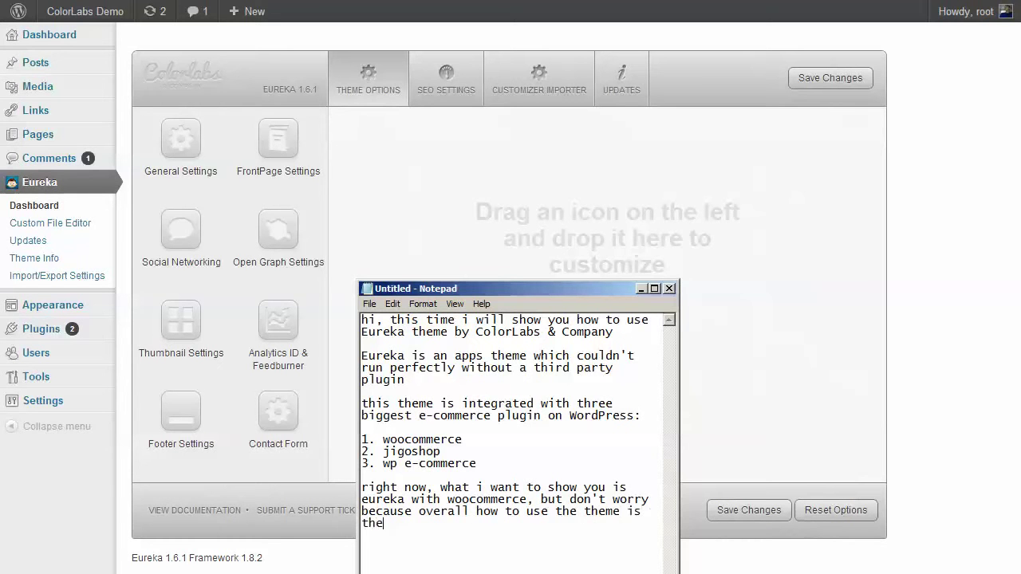
text( same with the others)
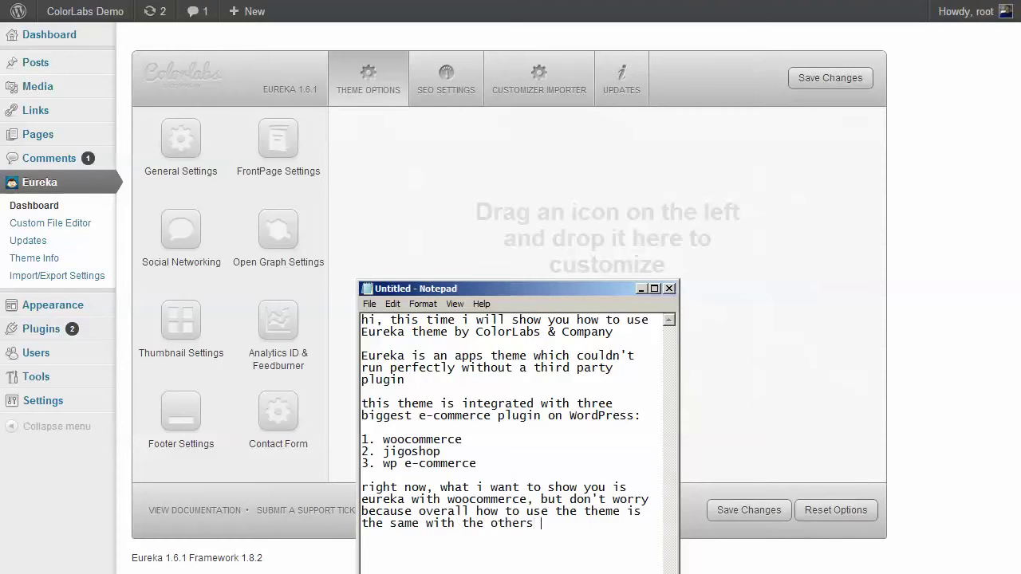
key(BackSpace)
key(BackSpace)
text(plugin (jiho)
key(BackSpace)
key(BackSpace)
text(goshop and wp)
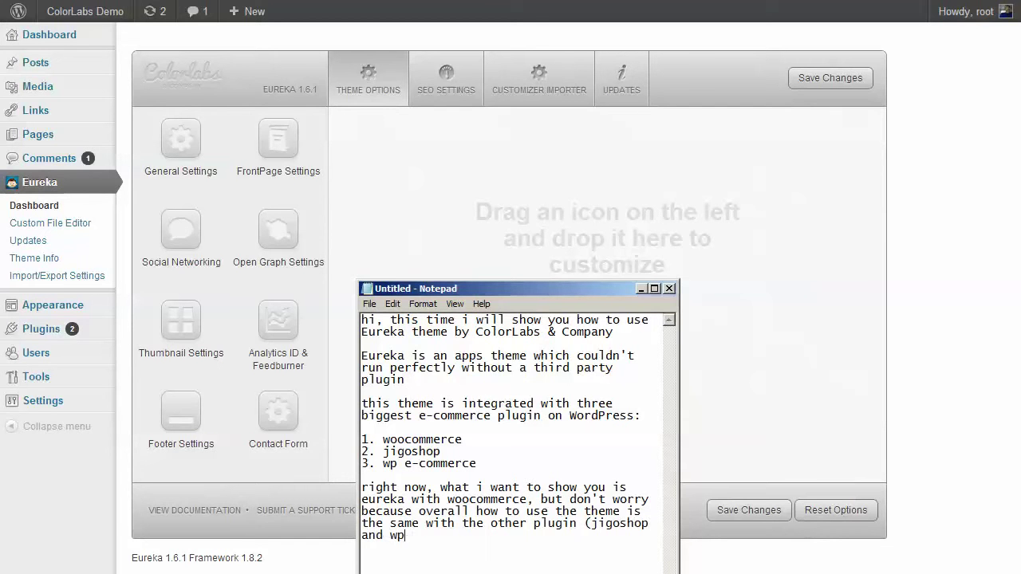
text( e-commerce))
Replace the whole note with "ok, before we start using this theme, let us install and activate woocommerce plugin".
key(ctrl+a)
key(BackSpace)
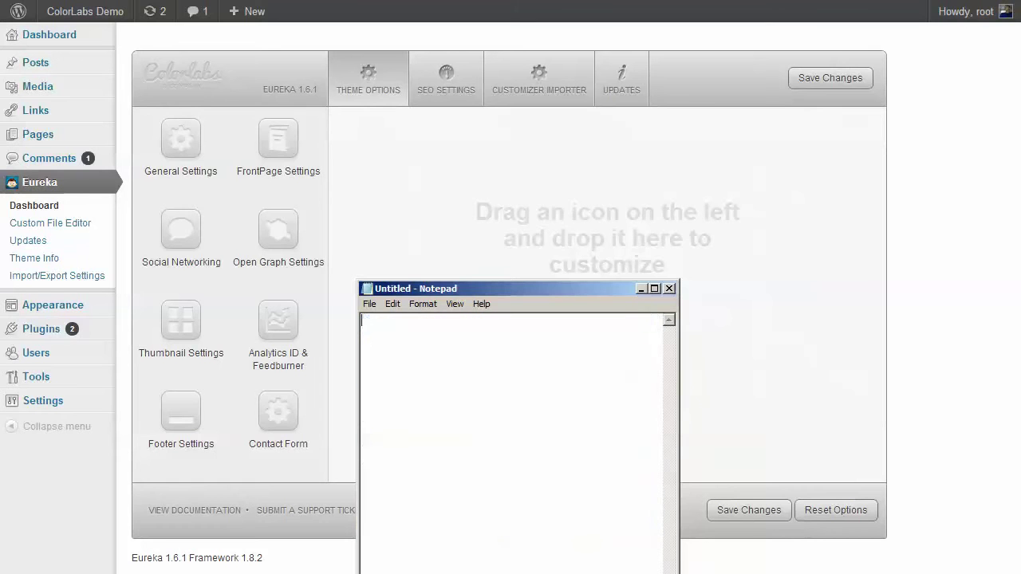
text(ok, before we start ys)
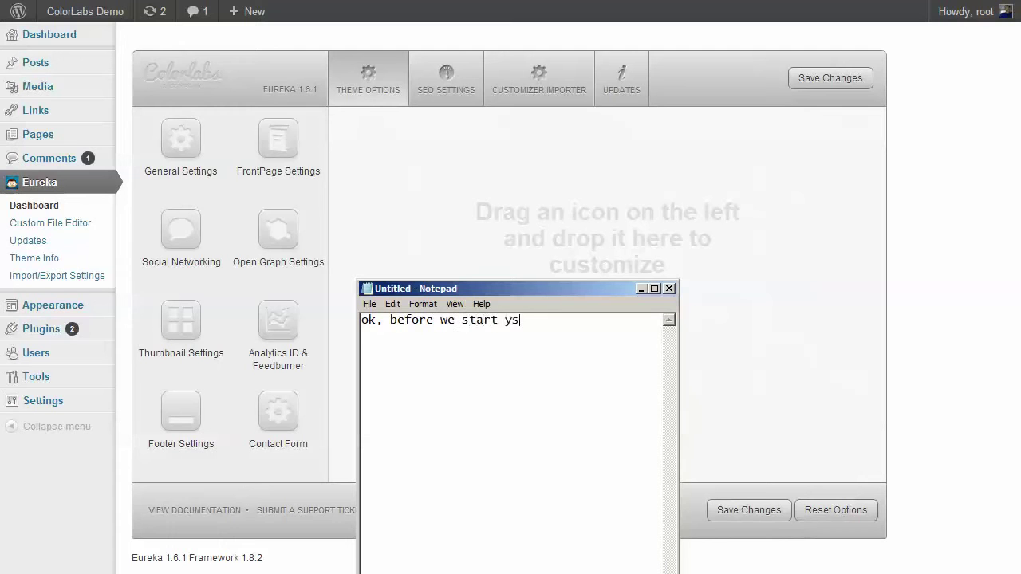
key(BackSpace)
key(BackSpace)
text(using this theme, let us)
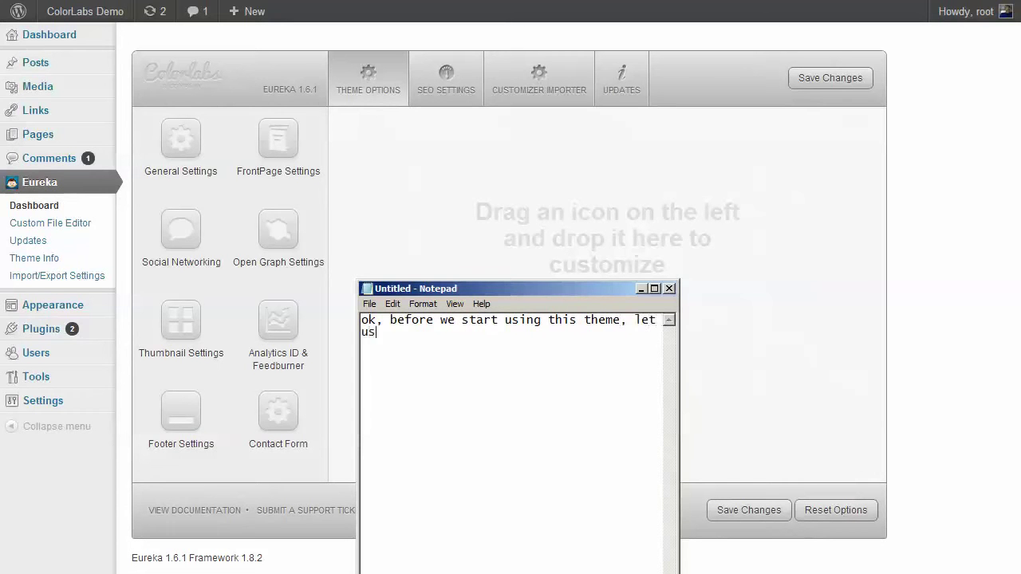
text( install and )
text(act)
key(BackSpace)
text(tivate wo)
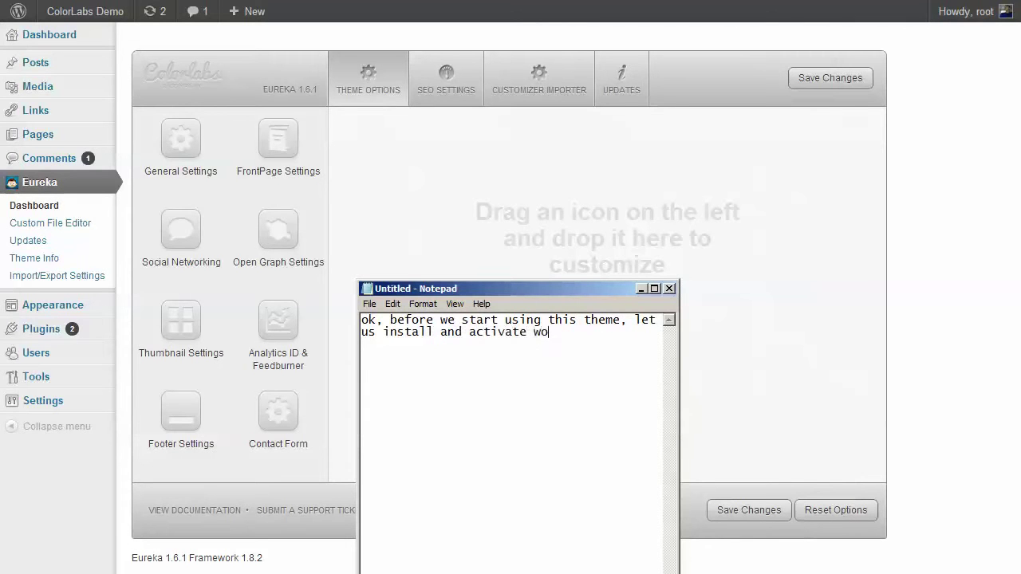
text(ocommerce plugin)
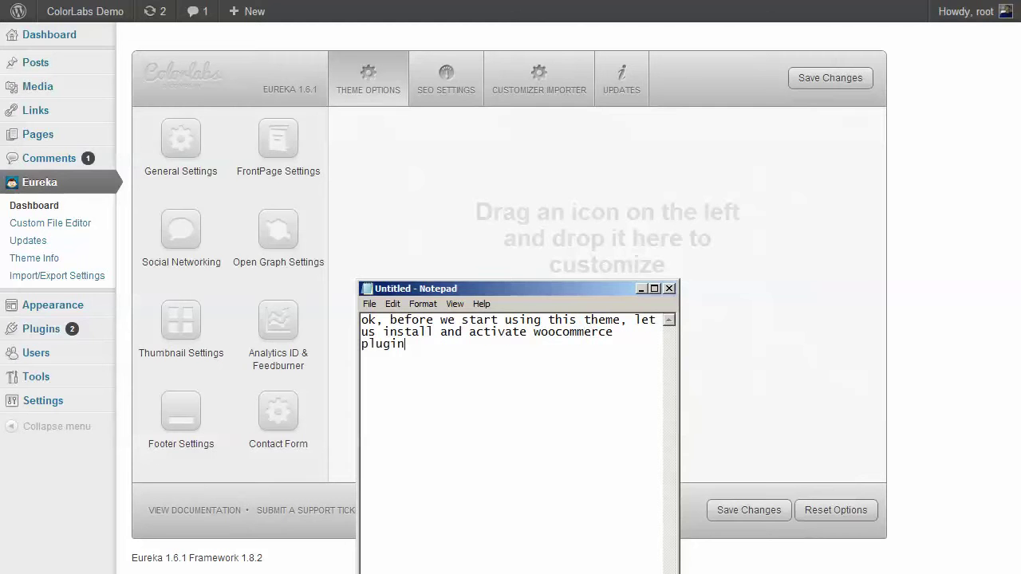
Switch to the WordPress admin and open the list of installed plugins.
click(528, 239)
mouse_move(89, 335)
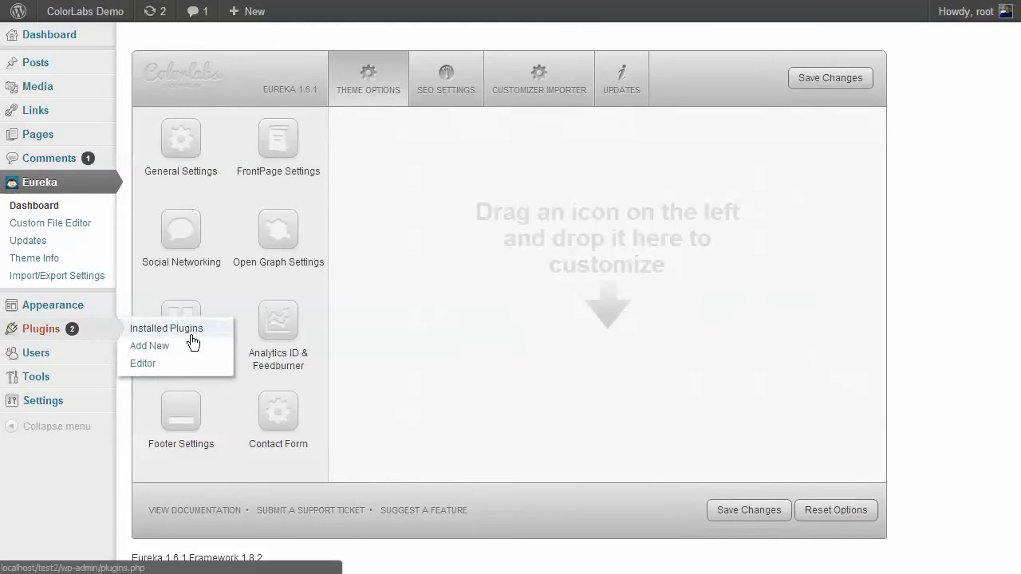
click(193, 342)
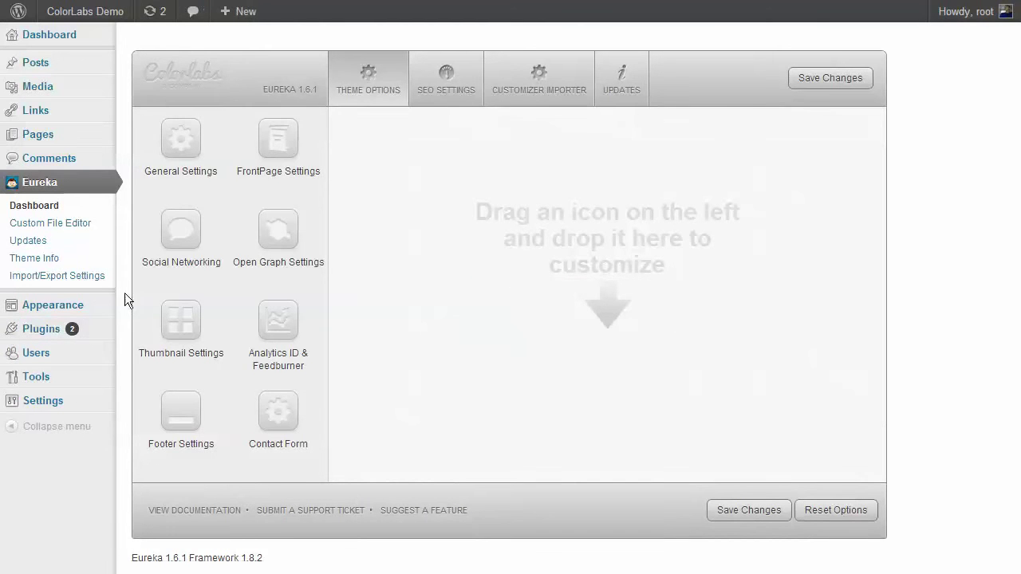
mouse_move(50, 327)
click(160, 337)
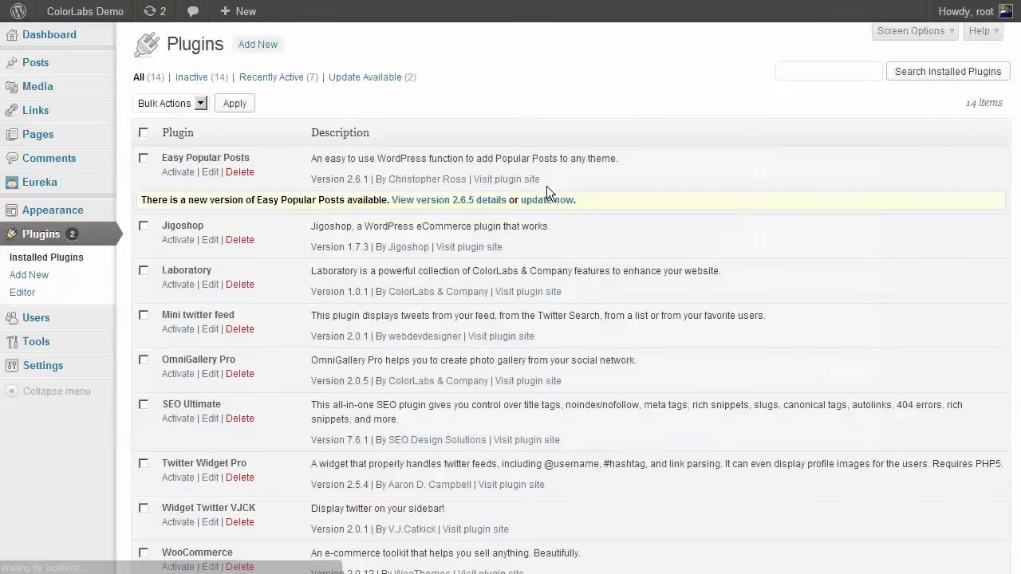
Update the WooCommerce plugin to version 2.0.13 and activate it.
scroll(364, 155, down, 3)
scroll(364, 160, down, 1)
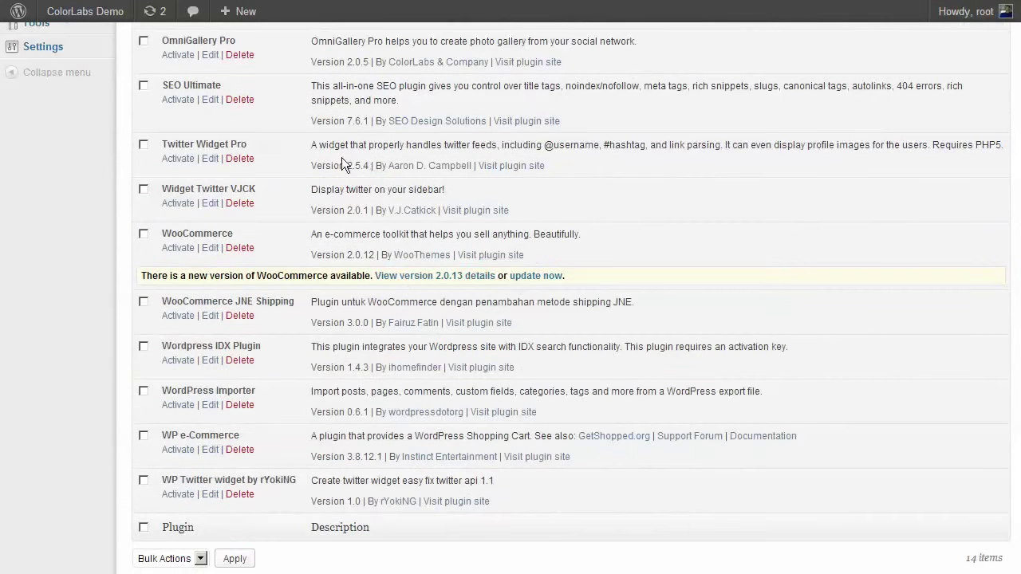
click(548, 277)
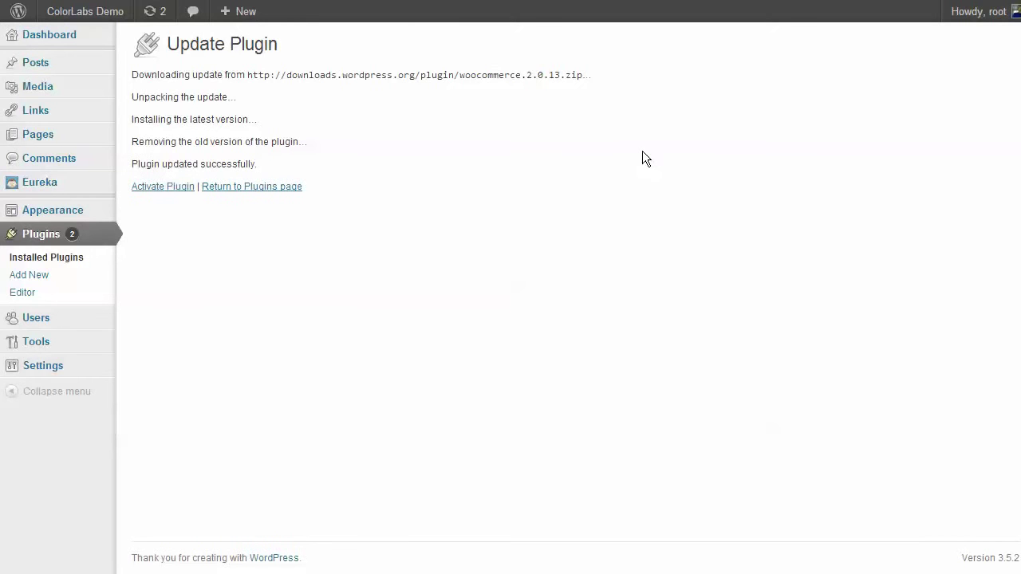
click(161, 188)
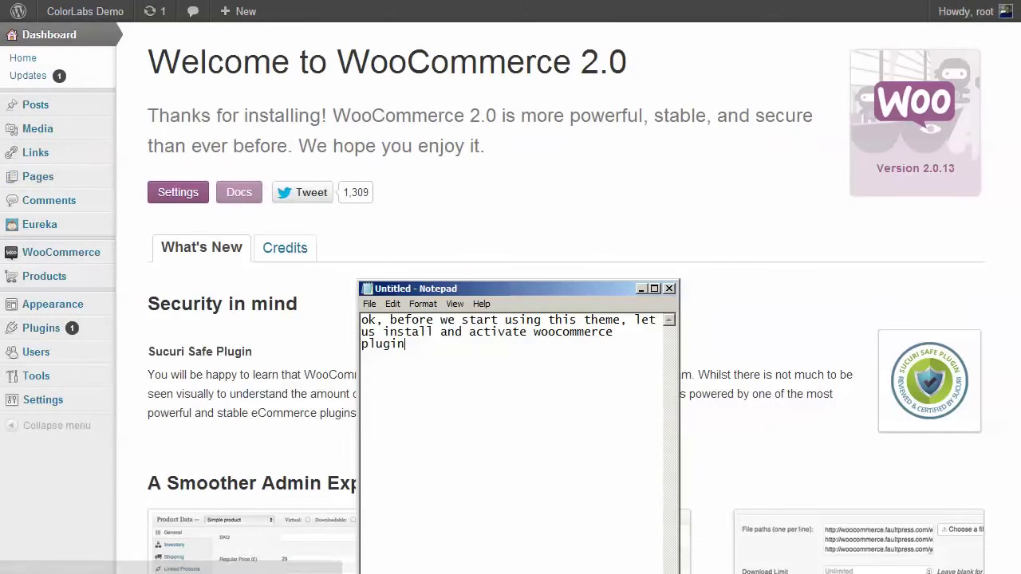
In Notepad, replace the note with "ok, the plugin already active" and a second paragraph "now, let's check the theme dashboard".
key(ctrl+a)
key(ctrl+s)
key(Escape)
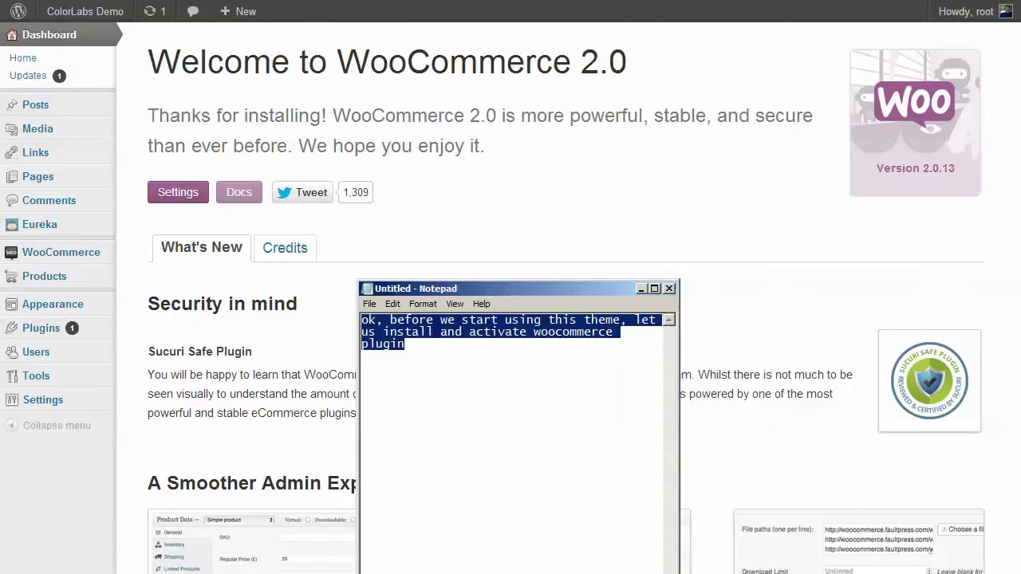
key(Delete)
text(ok, th)
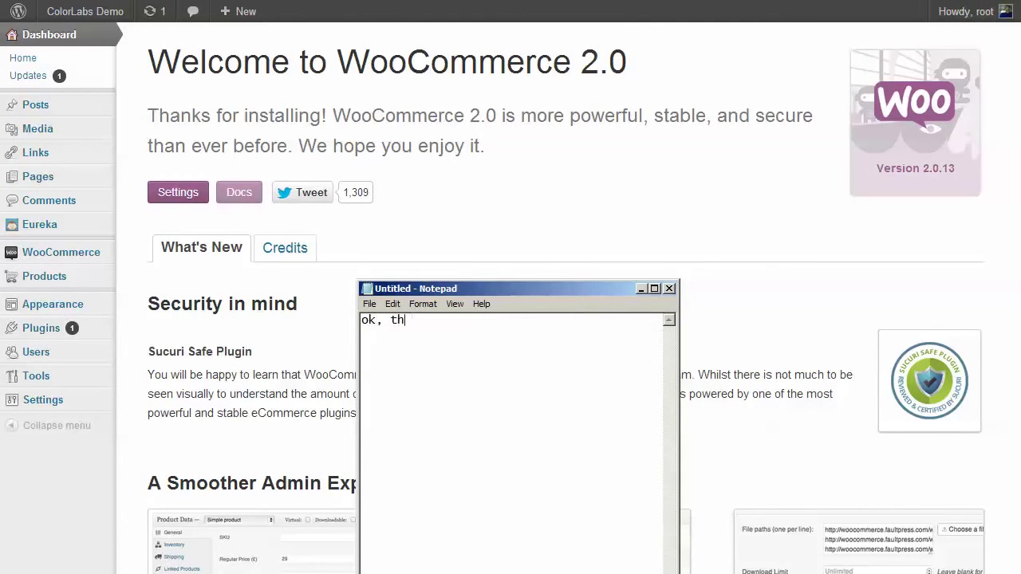
text(e plugin already active  )
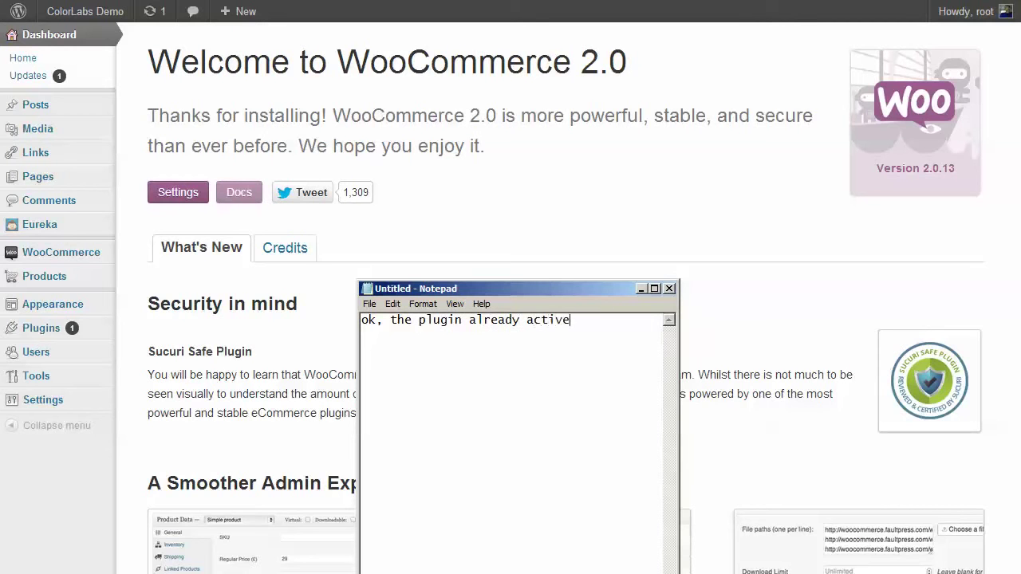
text(now, let's check the theme dash)
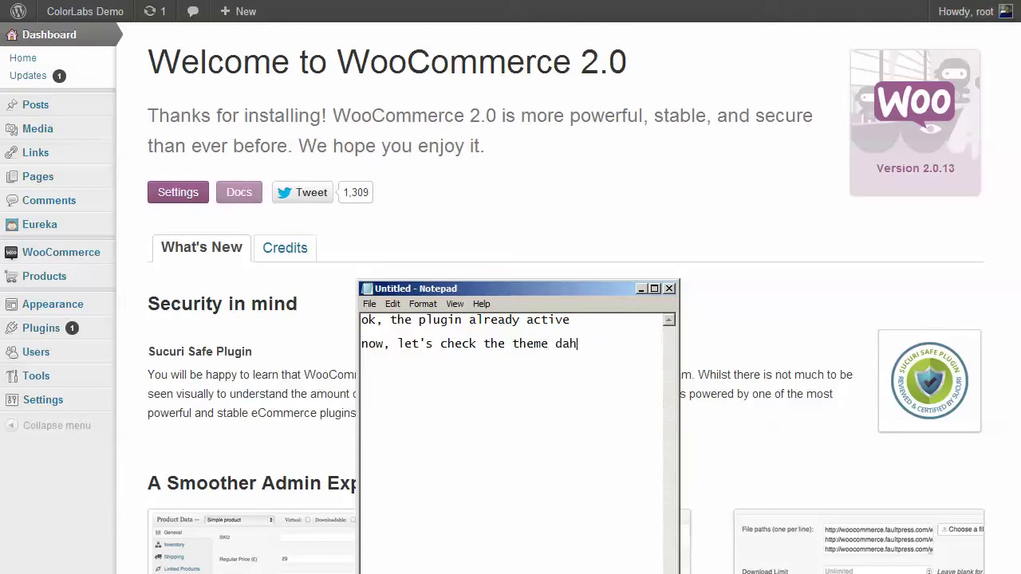
key(BackSpace)
text(shboard)
Return to the WordPress admin and open the Eureka theme dashboard.
click(514, 222)
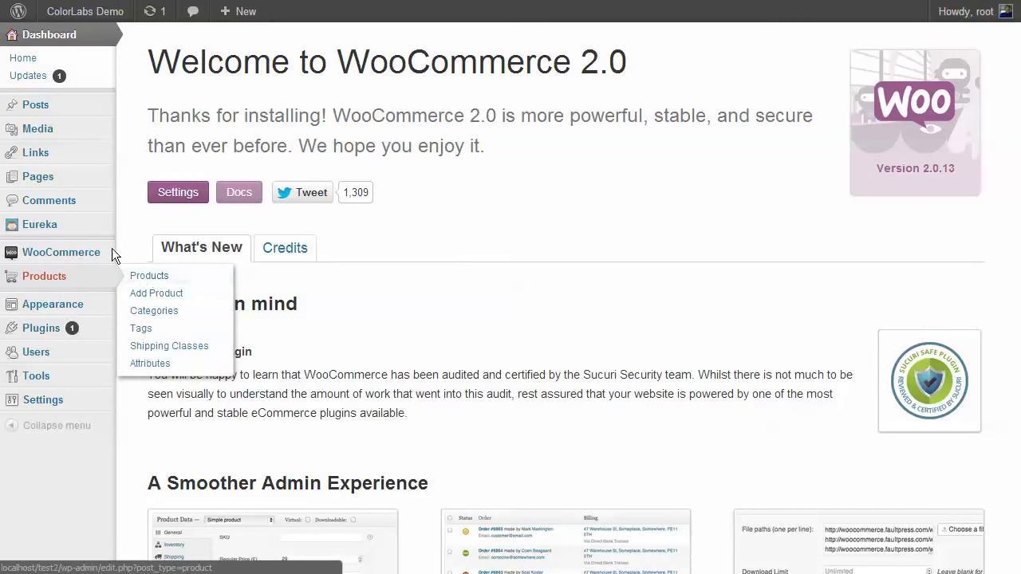
click(147, 224)
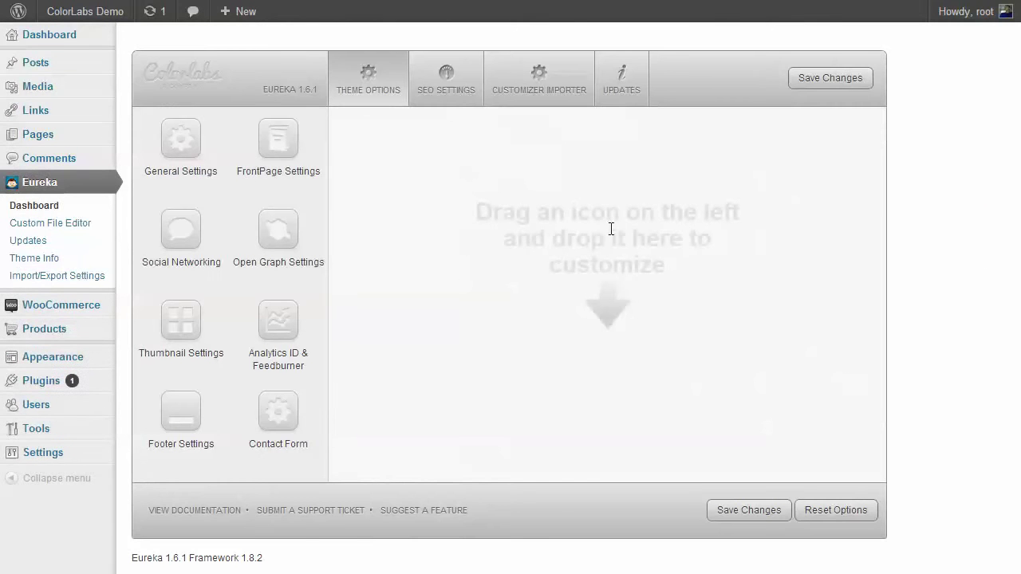
Switch to Notepad and replace the note with "this is the theme dashboard of eureka".
key(alt+Tab)
key(ctrl+a)
text(this)
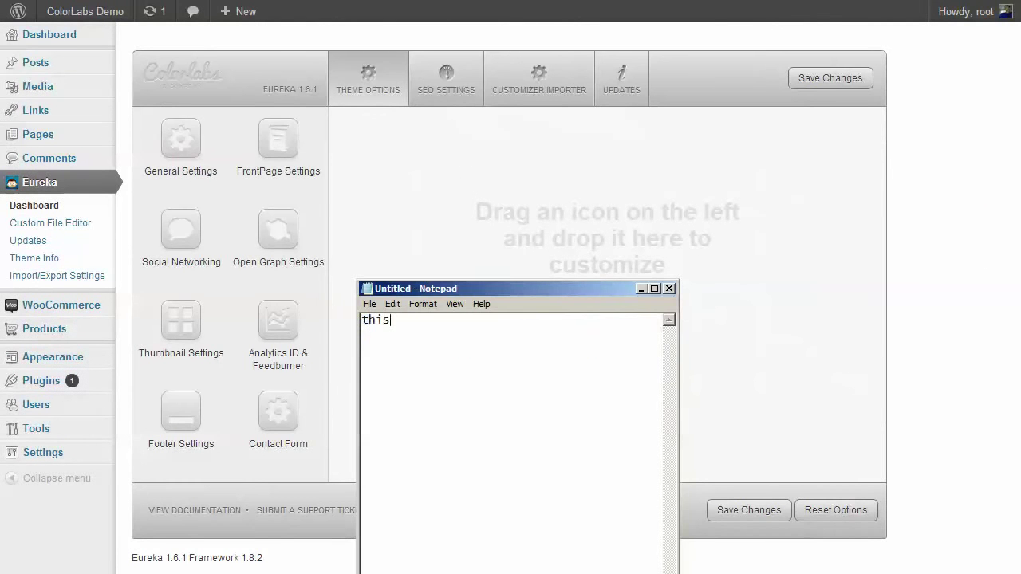
text( is the theme dashboard)
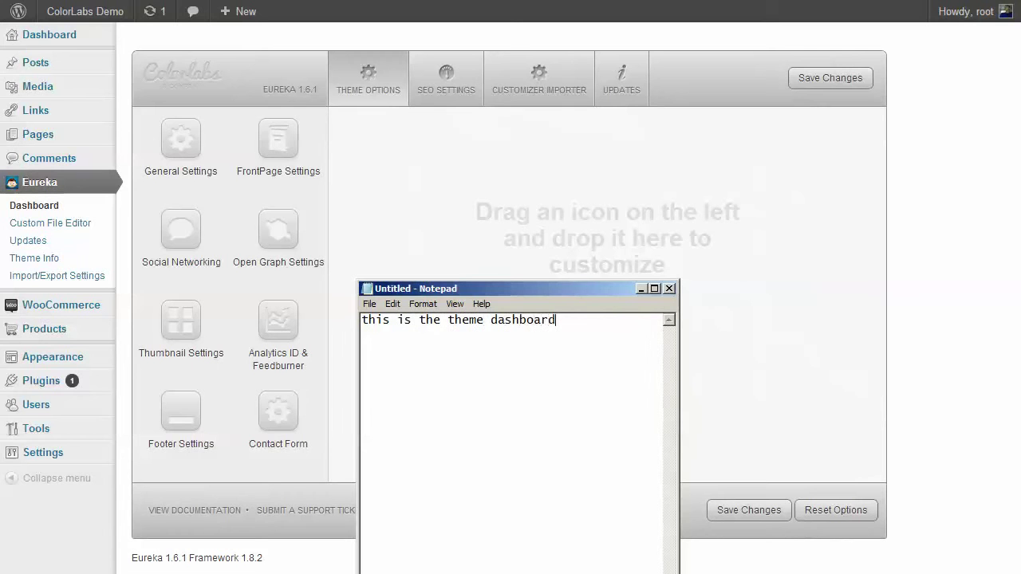
text( of eurek)
key(BackSpace)
text(eka)
key(Return)
Add a new paragraph reading "make sure if you check whether there is an update or not, if there is".
text(make sure if you)
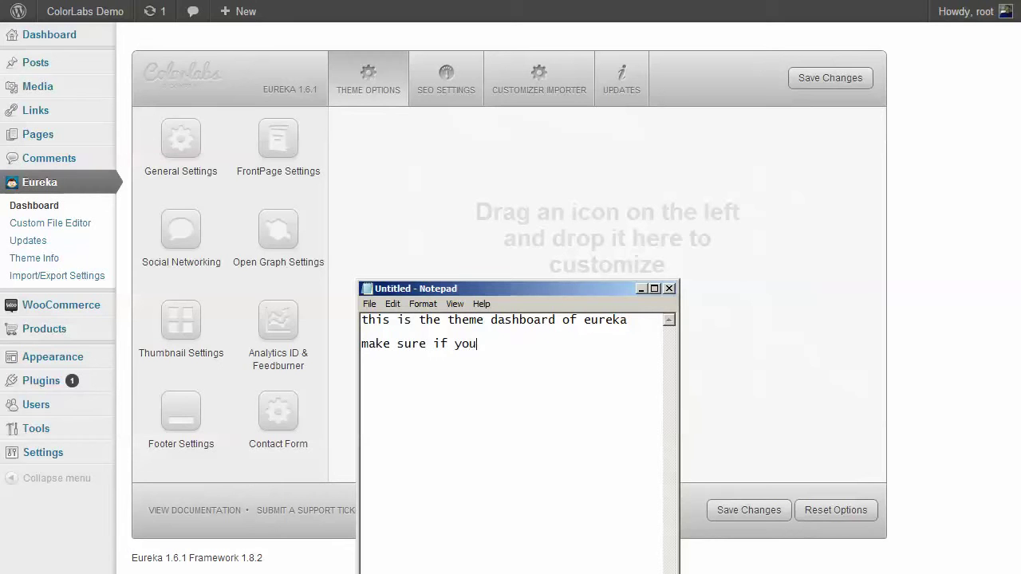
text( check whet)
key(BackSpace)
text(whether if t)
key(BackSpace)
text(if the)
key(BackSpace)
key(BackSpace)
key(BackSpace)
key(BackSpace)
key(BackSpace)
key(BackSpace)
text(there is)
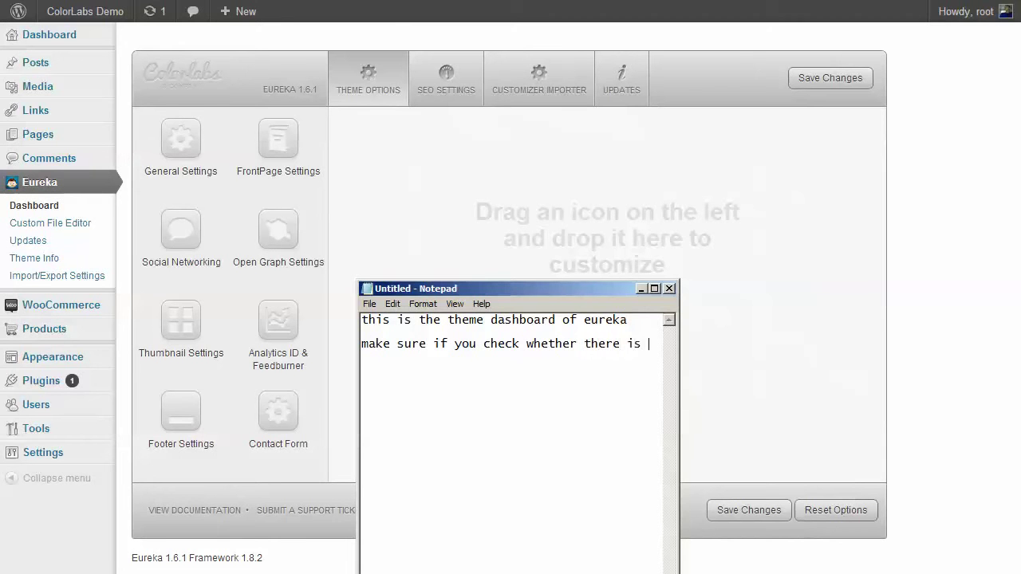
text( an update or not, if there is)
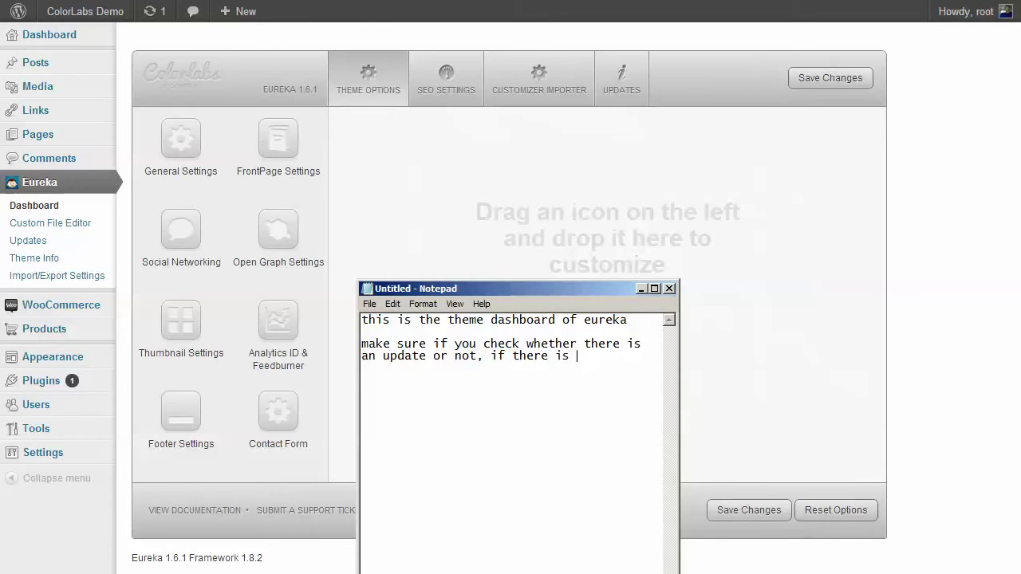
Complete the sentence with "an update available please do the update first before using the theme".
text( an update a va)
key(BackSpace)
key(BackSpace)
key(BackSpace)
text(vailable please)
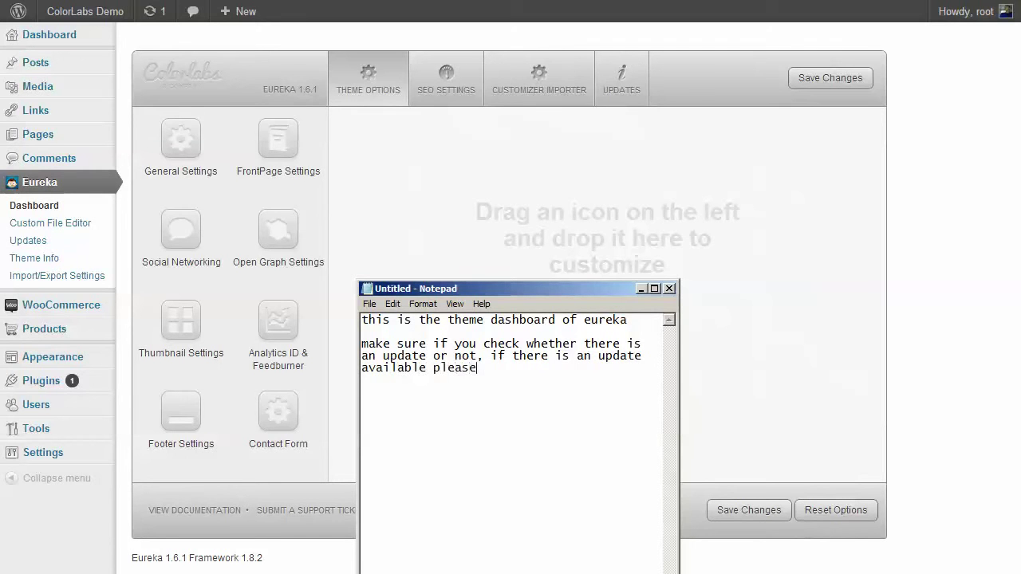
text( do the update first bef)
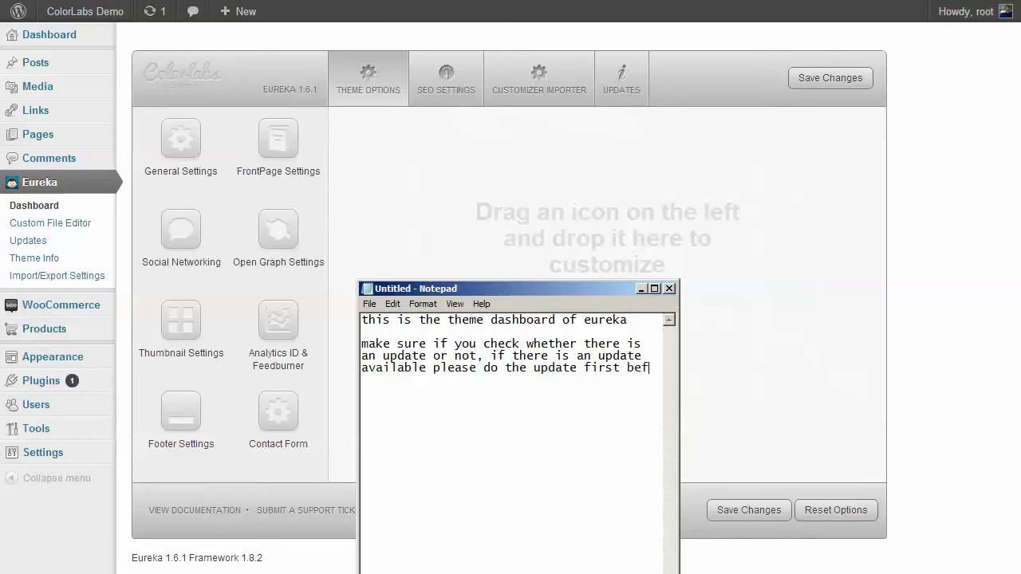
text(ore usin)
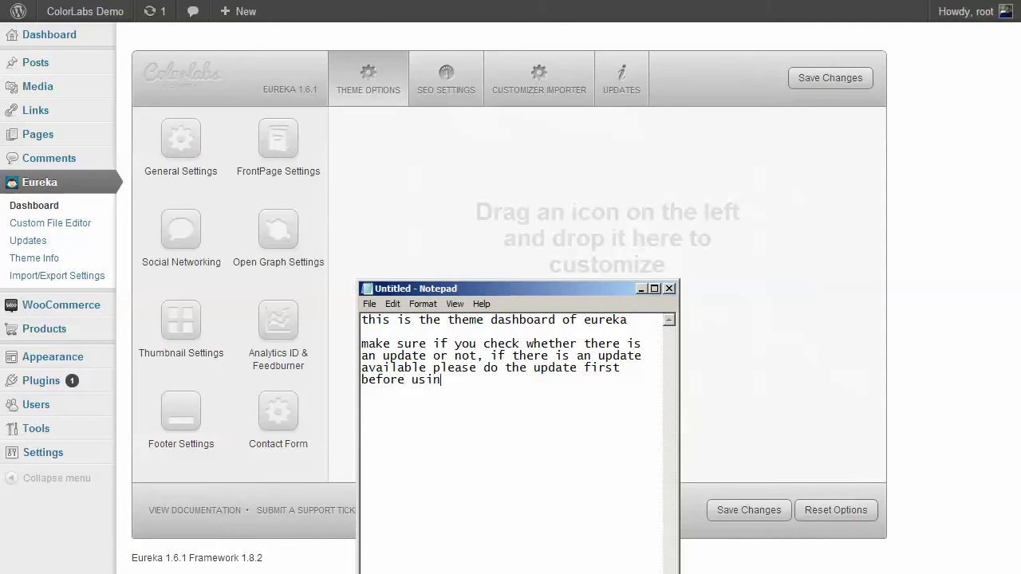
text(g the theme)
Open the Eureka theme's updates page in WordPress, and replace the Notepad note with "theme update will be available here".
click(620, 100)
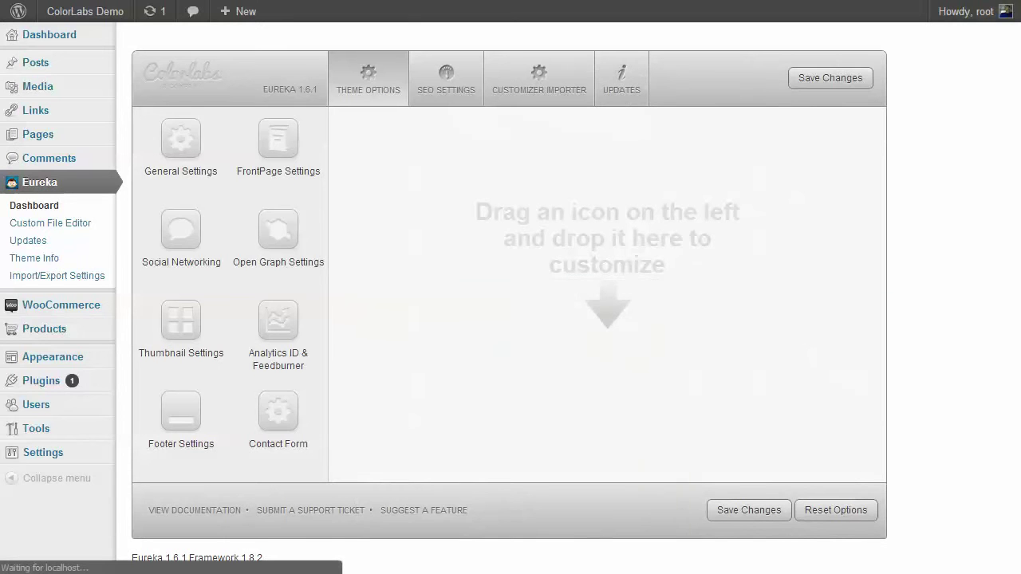
key(alt+Tab)
key(ctrl+a)
text(them)
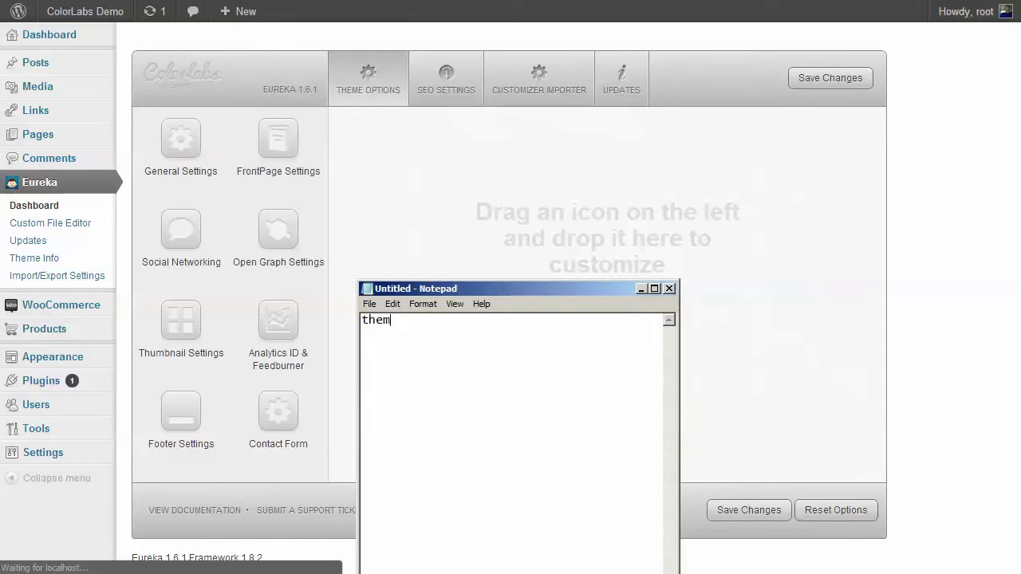
text(e update will be availab)
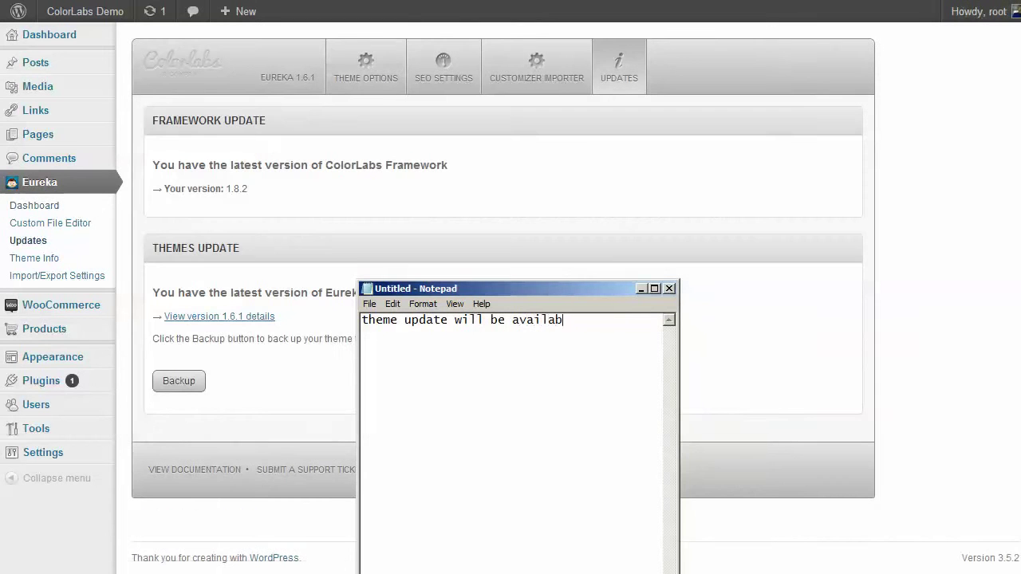
text(le a)
key(BackSpace)
text(here)
Add the paragraph "there are 2 updates for every ColorLabs themes:" followed by the list "1. framework update" and "2. theme update".
key(Return)
key(Return)
text(there are 2 upda)
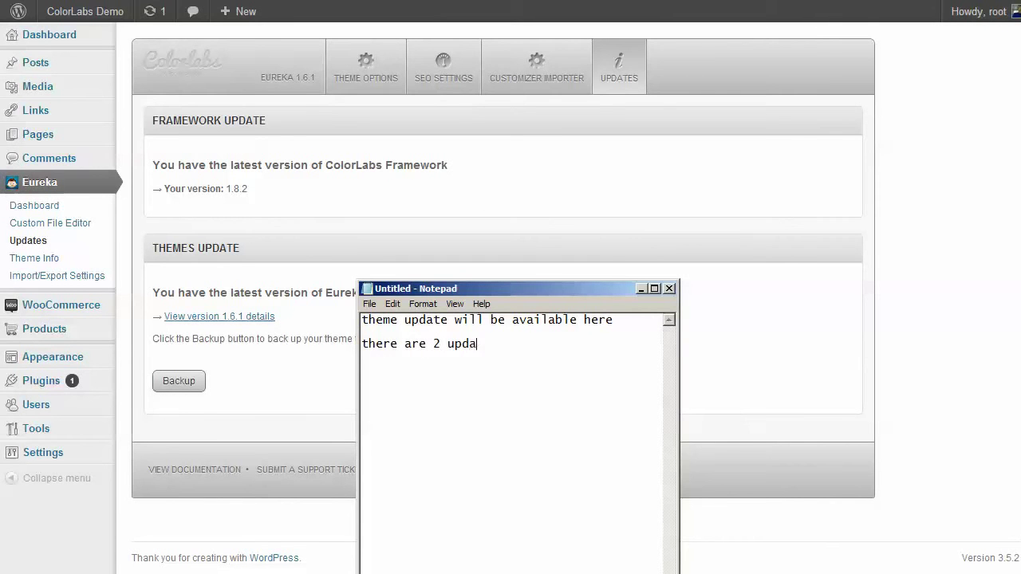
text(tes for every ColorLab)
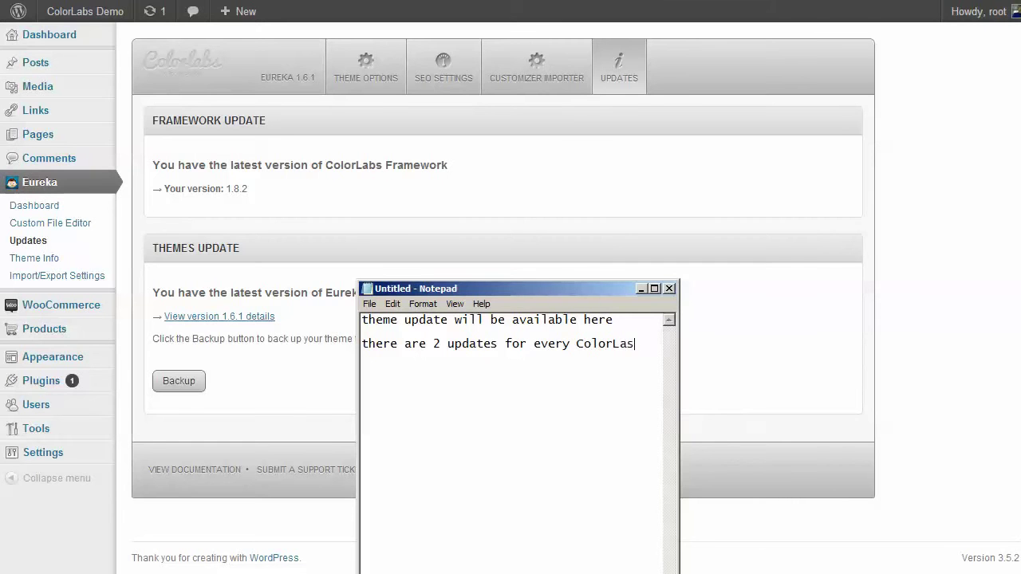
text(s themes:)
key(Return)
key(Return)
text(1. framewo)
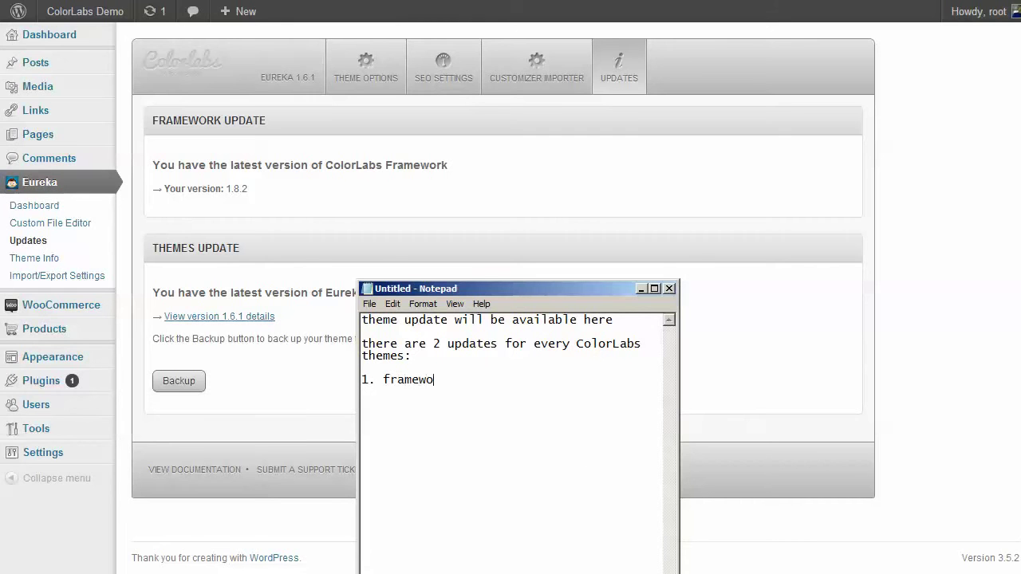
text(rk update)
key(Return)
text(2. theme update)
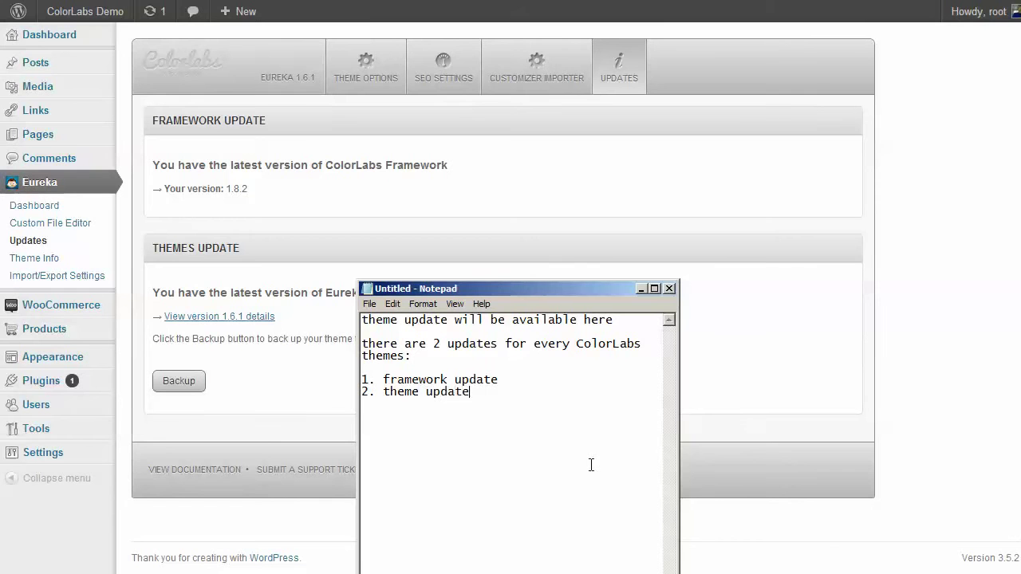
Below the list, write "framework update is like the functions behind the theme, such as shortcodes, how the theme should act, etc.".
text(framework update is)
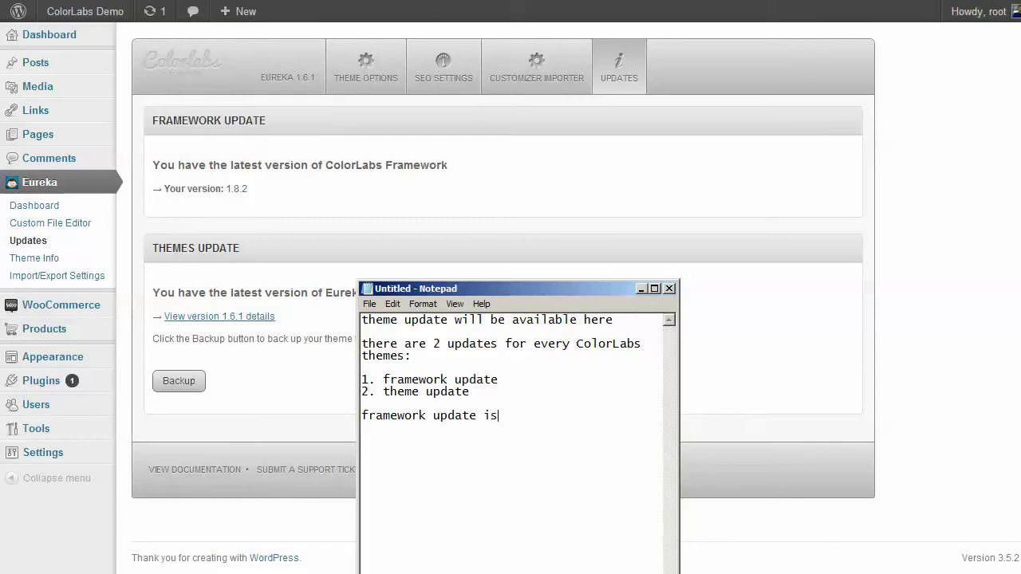
text( like the functions beh)
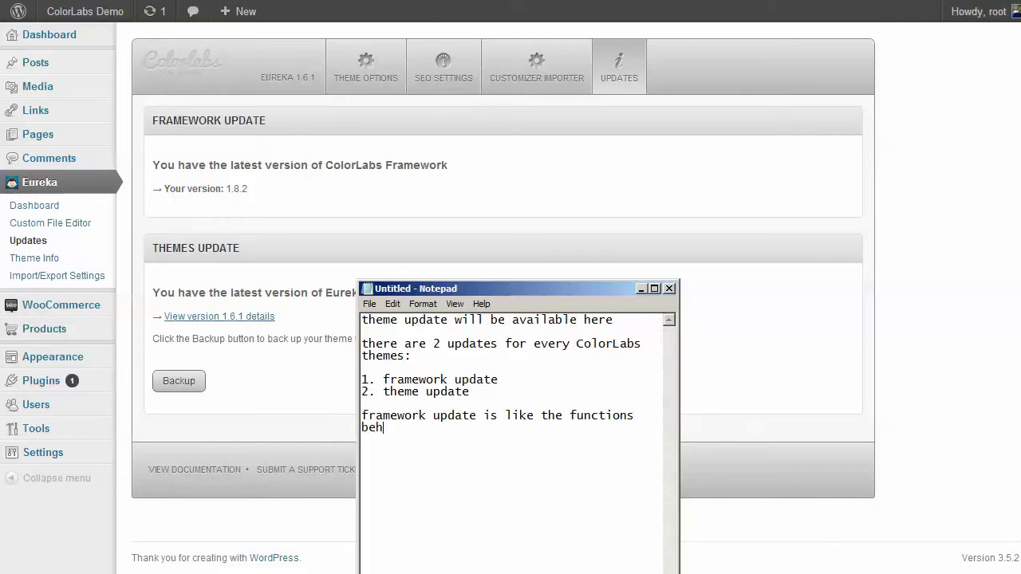
text(ind the theme, suc)
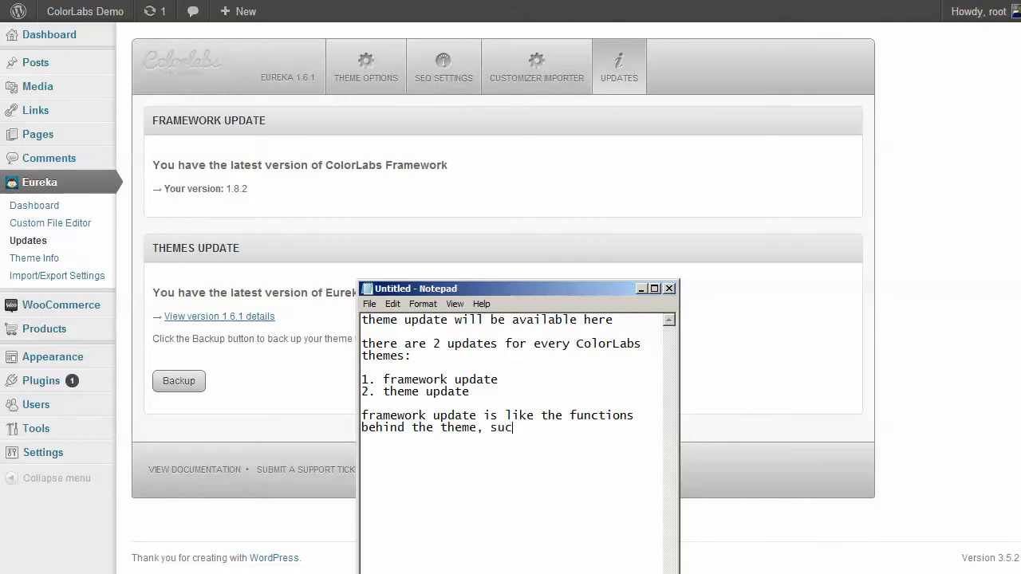
text(h as shortcodes, how t)
text(he theme)
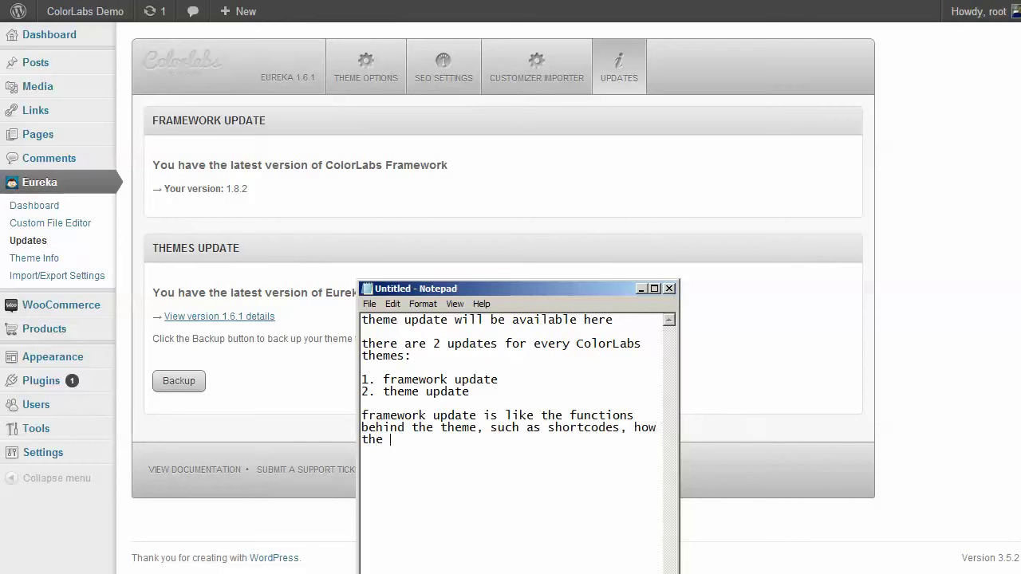
text( should act, etc.)
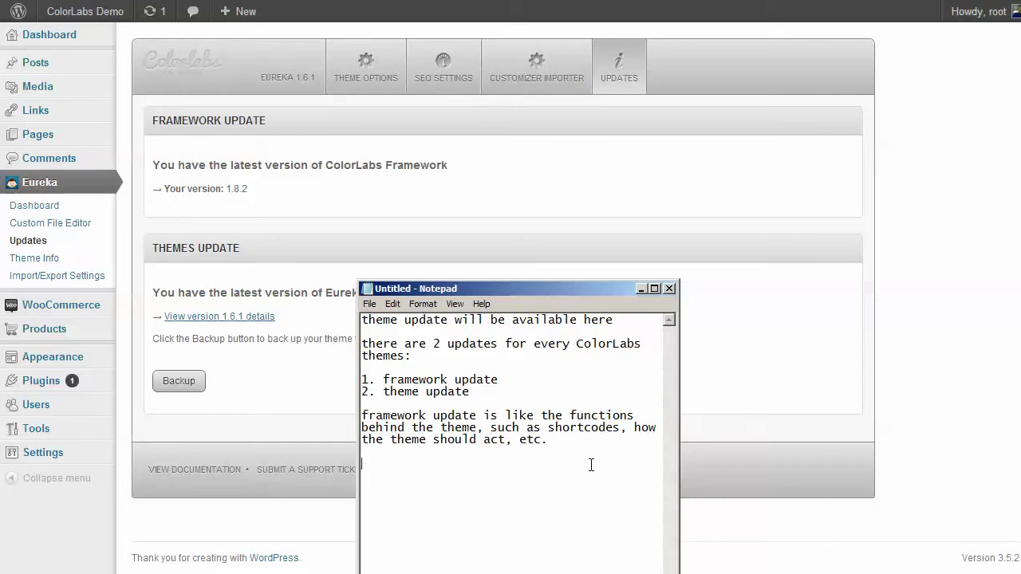
Add a paragraph reading "2. theme update is like the main site codes, all codes will be available here.".
text(2. theme update is like)
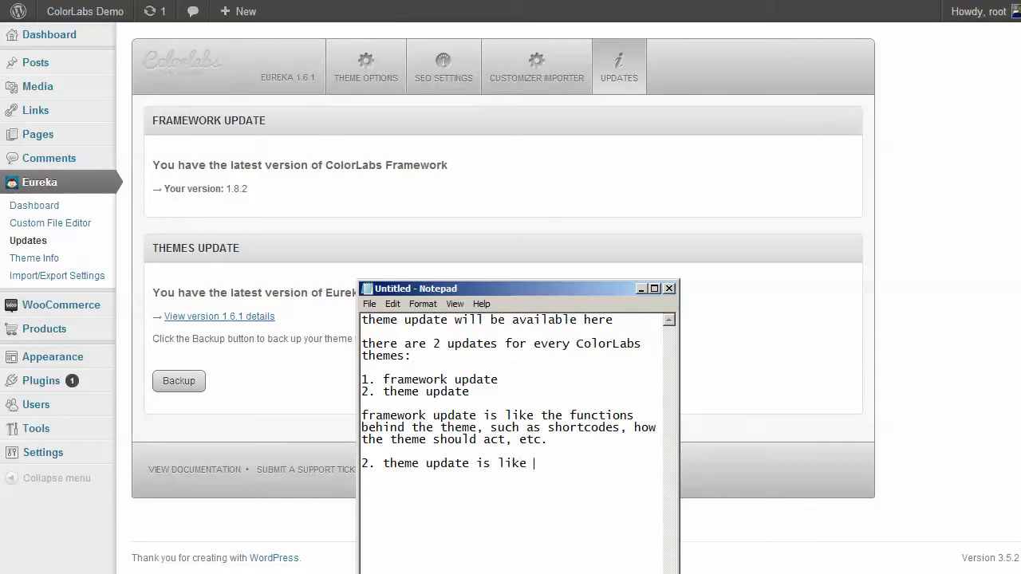
text( the main site codes)
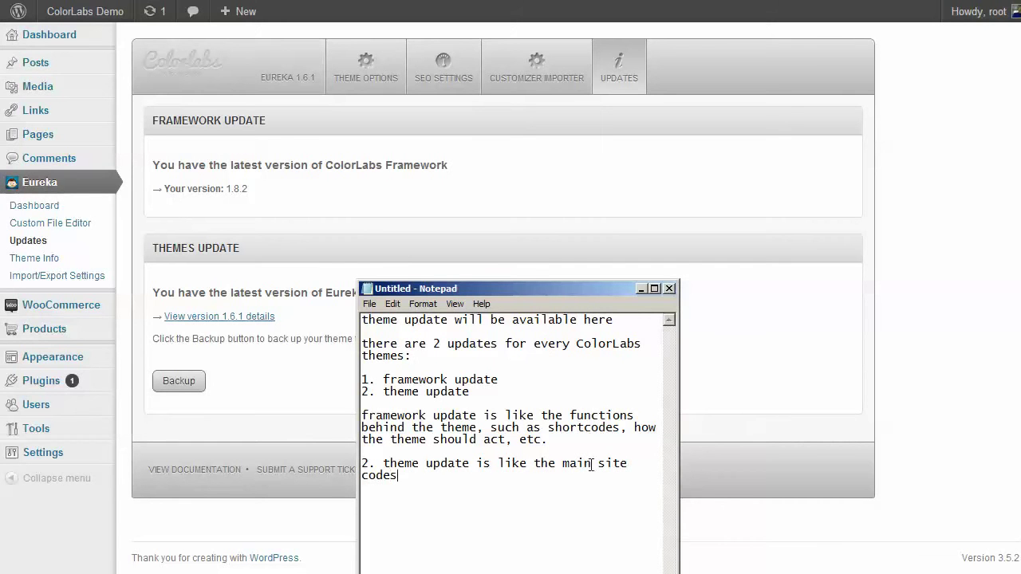
text(, all o)
text(odes will)
text( be availab)
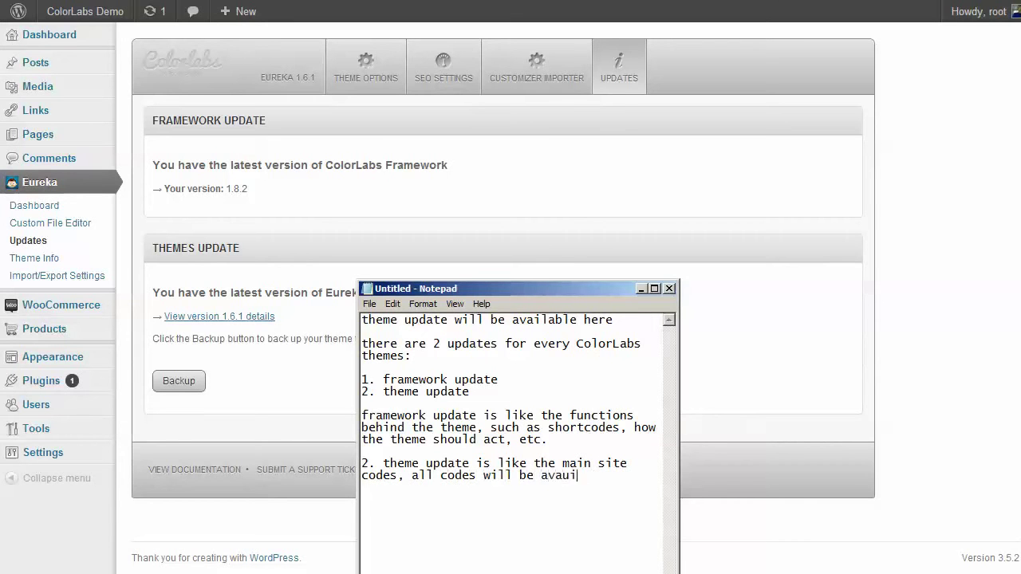
key(BackSpace)
key(BackSpace)
key(BackSpace)
key(BackSpace)
text(ilable here)
Start a new paragraph with "note: if you already modify your theme and you click on 'update' button".
text(note)
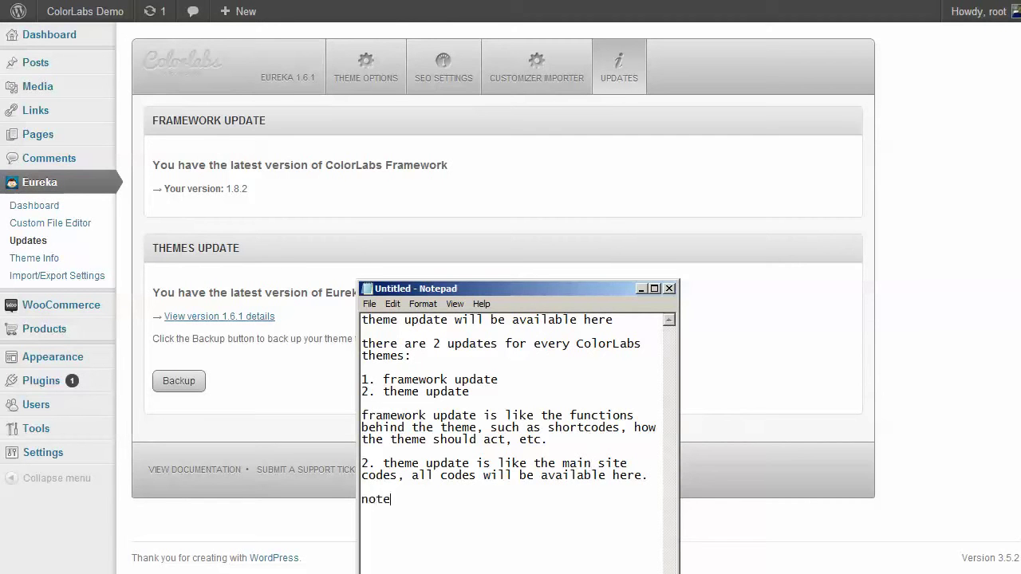
text(: if you already modif)
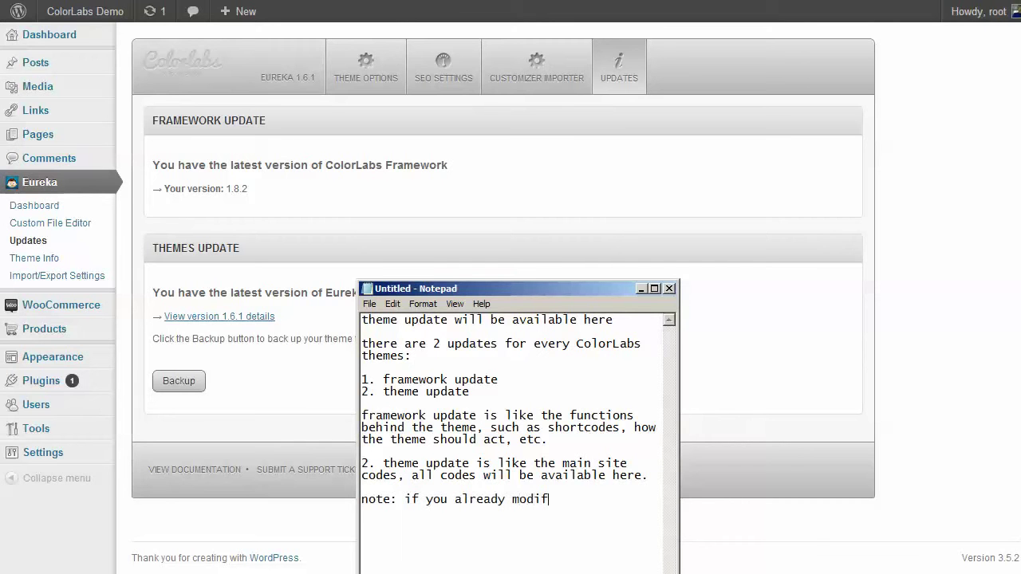
text(y your theme and you cloc)
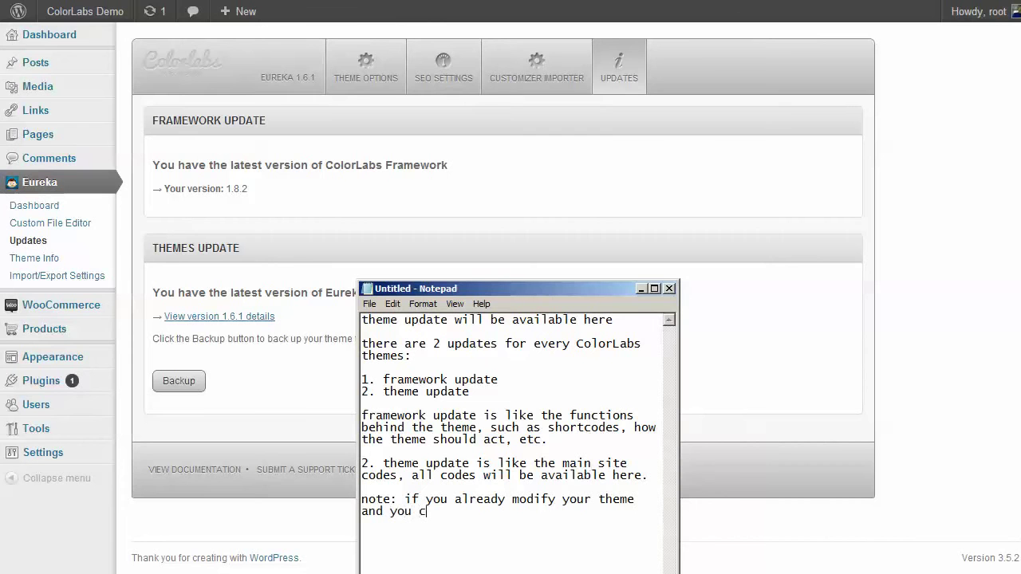
key(BackSpace)
key(BackSpace)
text(ick on 'update' button)
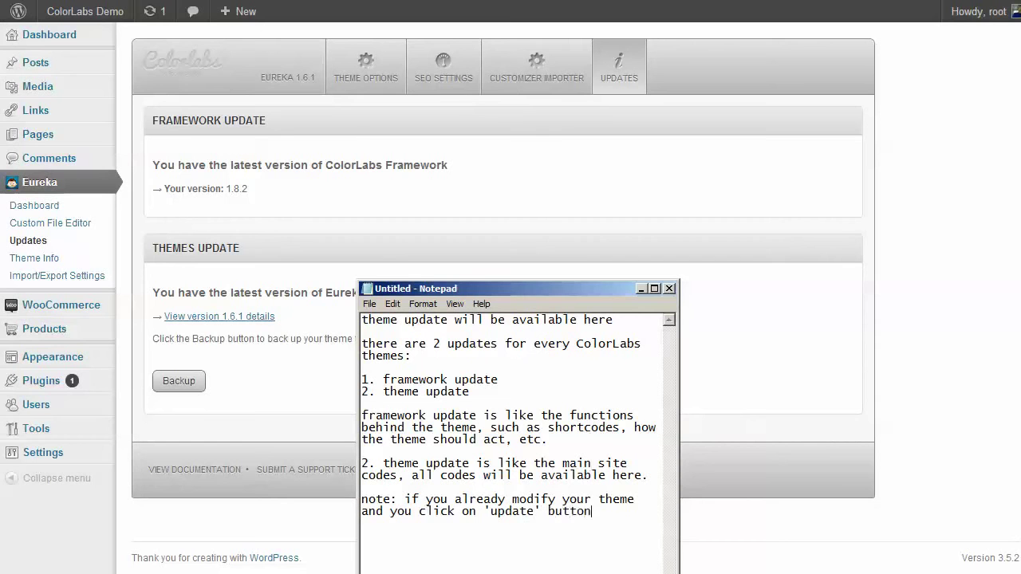
Continue with ", then all of your work will be gone (replaced by the new update)." and a paragraph "so, make sure if you often make a backup".
text(, then all of your work wil)
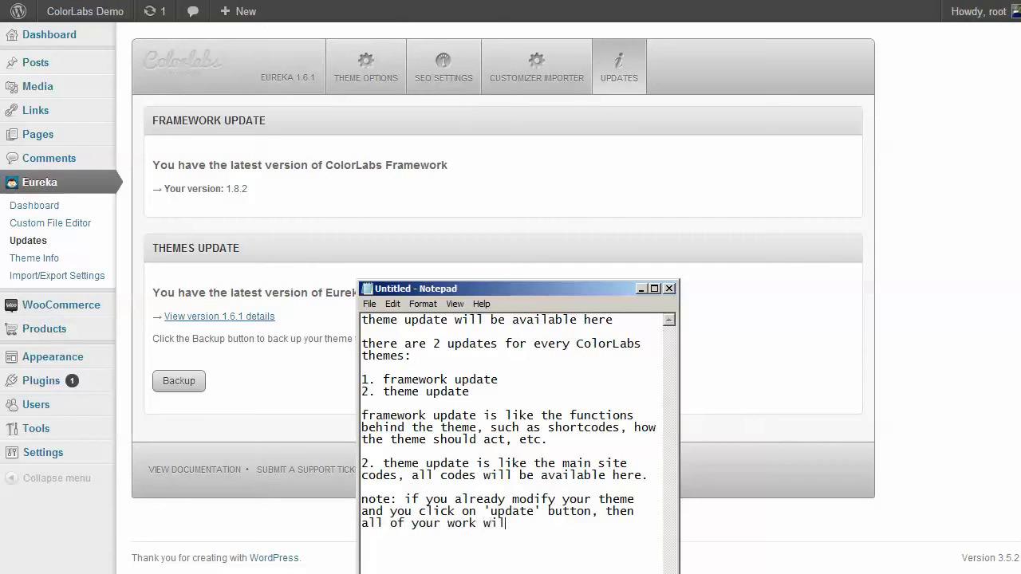
text(l be gone (replaced )
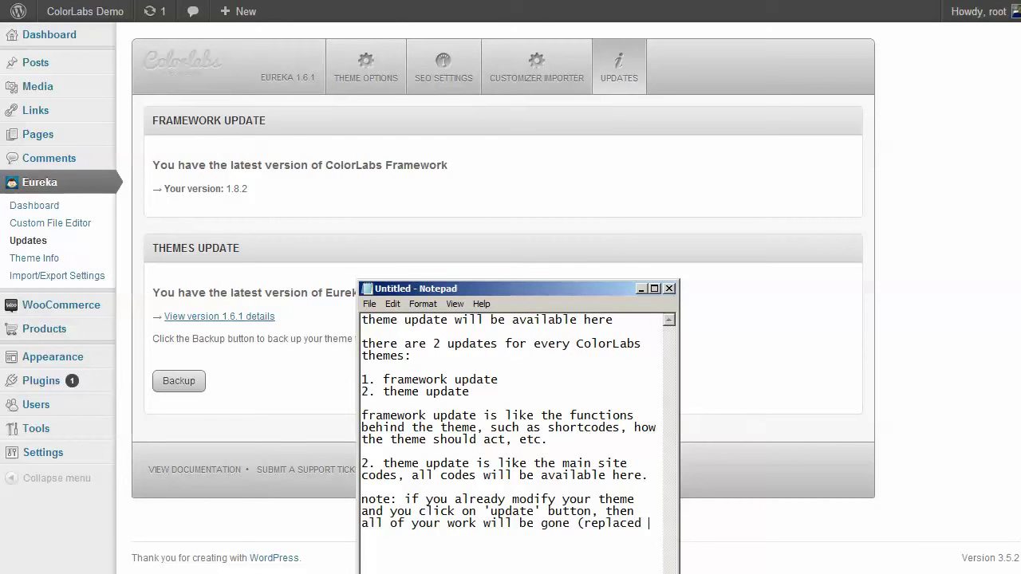
text(by the new update)
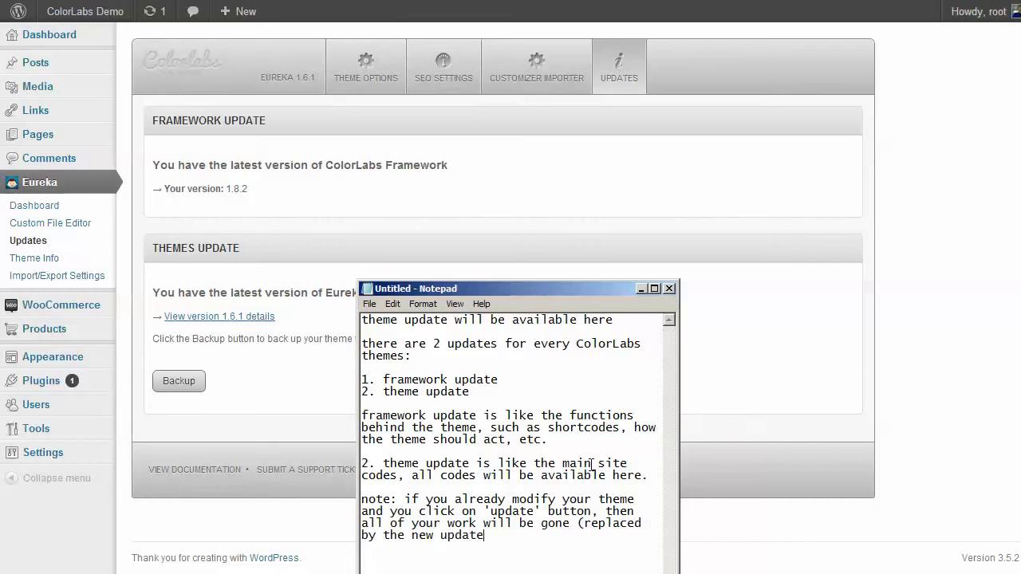
text().  so, mak)
key(BackSpace)
text(make sure if yo)
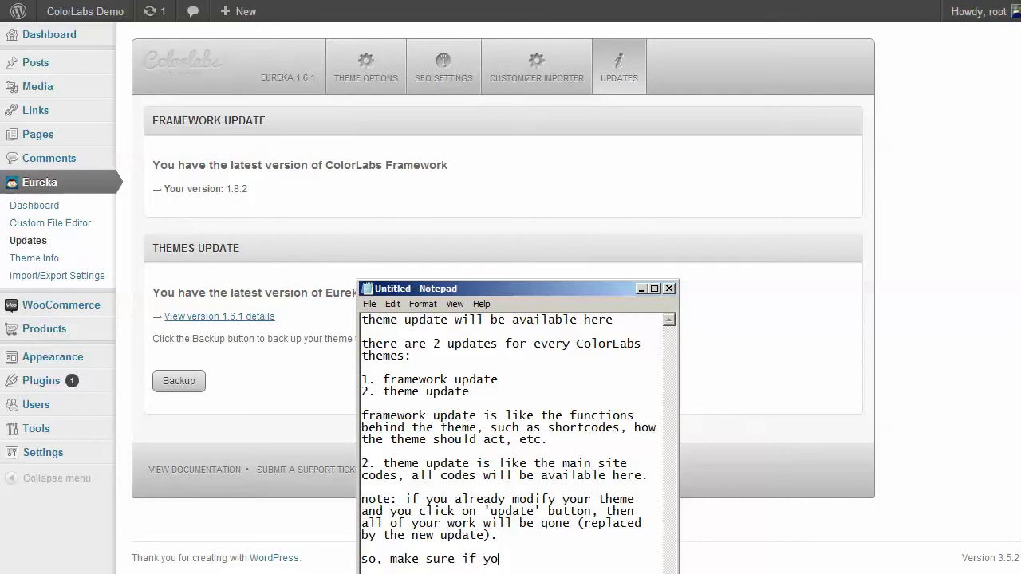
text(u often make a backup)
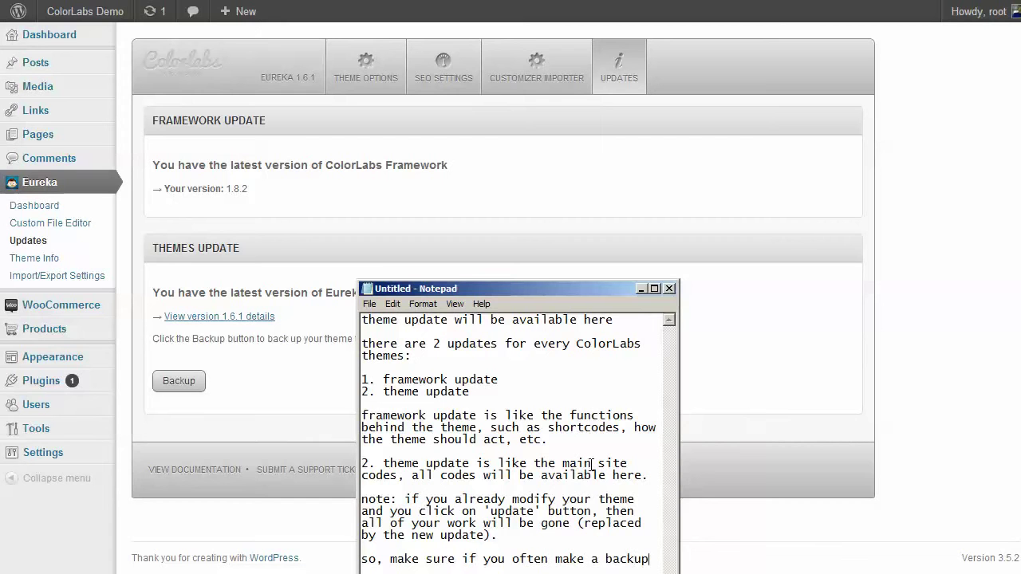
Open the Eureka theme options and clear the existing note in Notepad.
click(577, 169)
click(369, 69)
key(alt+Tab)
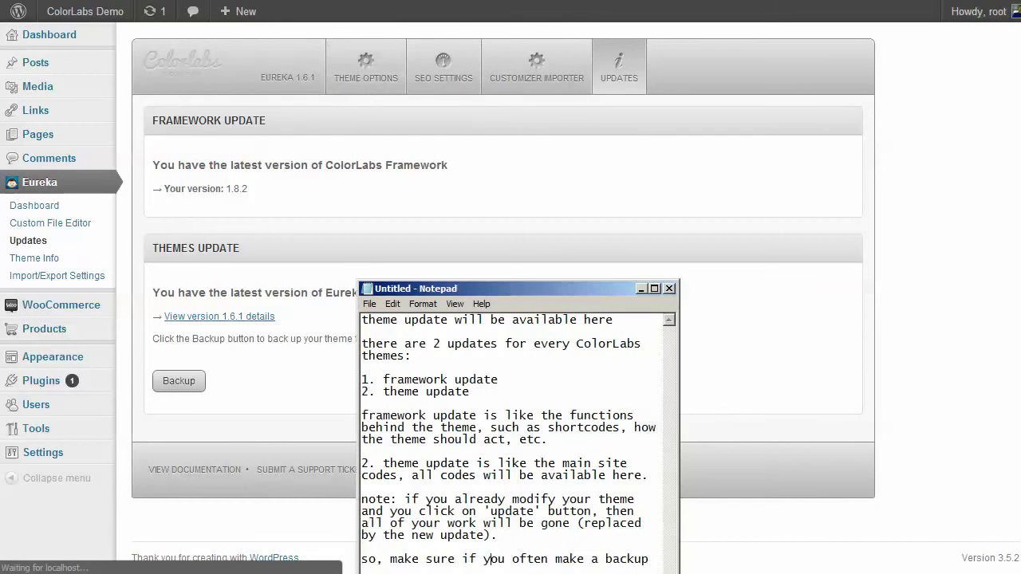
key(ctrl+a)
key(BackSpace)
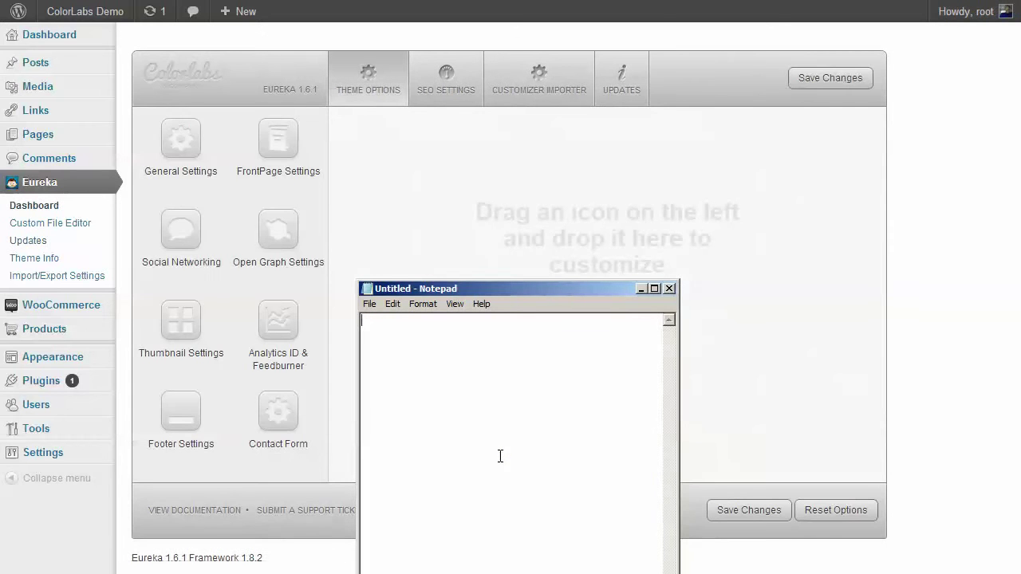
Write the note "in all ColorLabs themes, the settings are available on the theme dashboard, such as front page settings, general settings, etc.".
text(in all ColorLasb)
key(BackSpace)
key(BackSpace)
text(bs themes,)
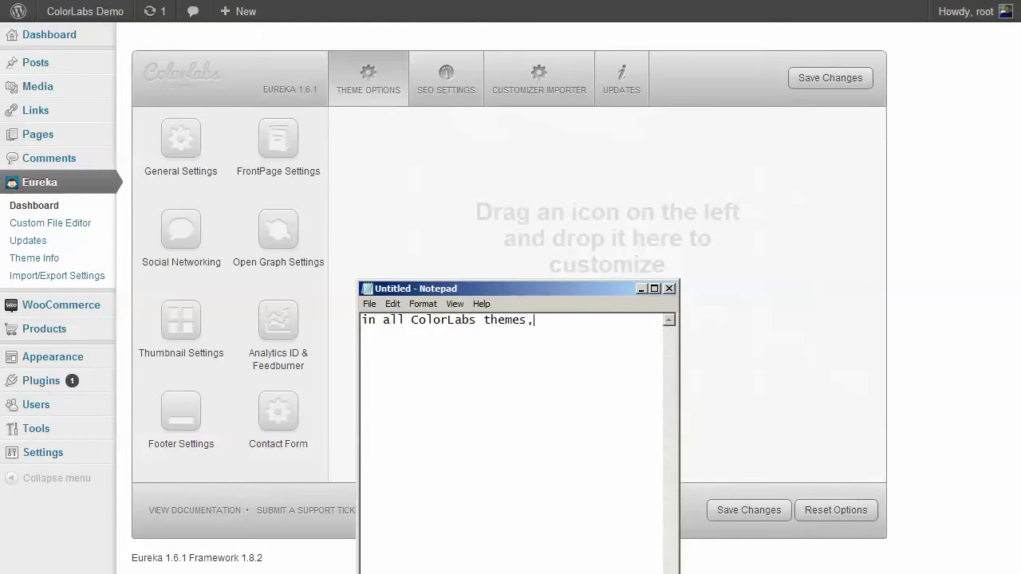
text( the)
text( settings)
text( are)
text(ila)
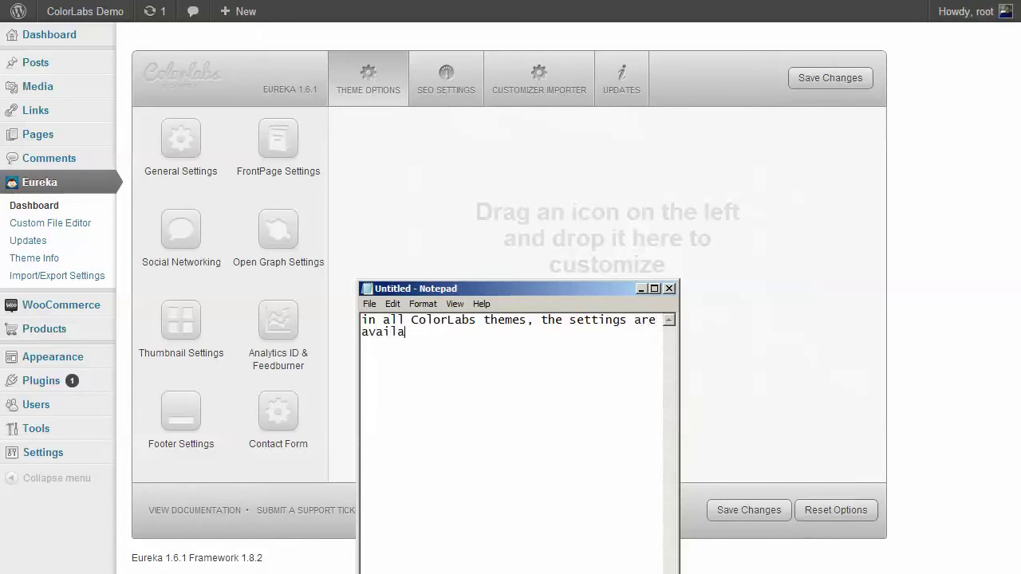
text(ble on the theme das)
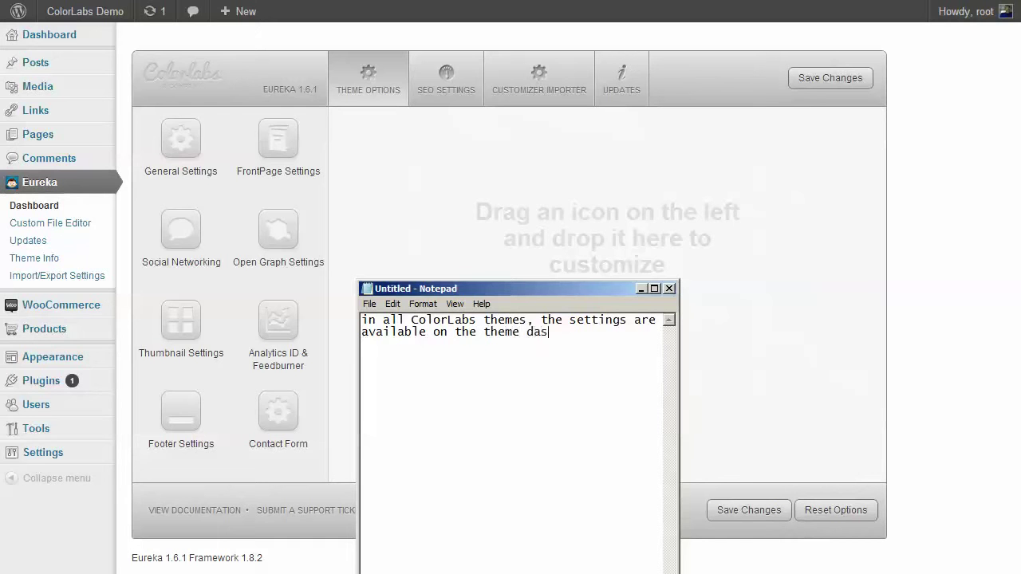
text(hboard, such as front pa)
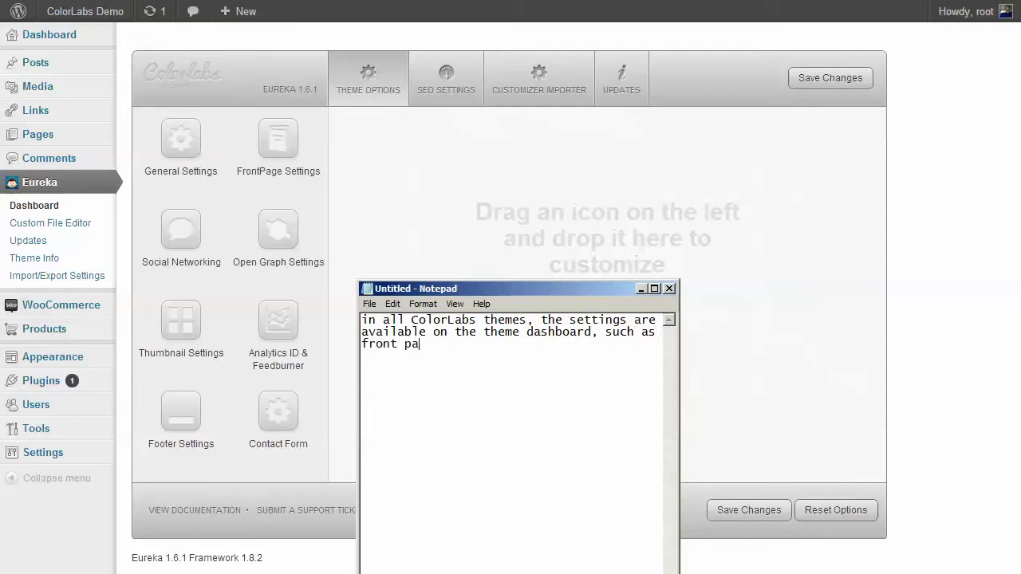
text(ge settings, general sett)
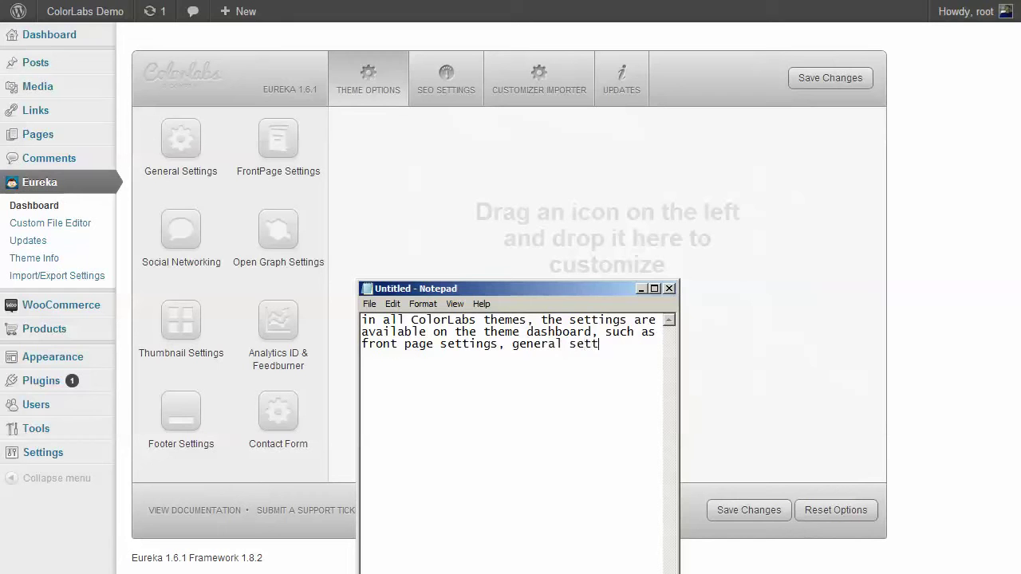
text(ings, etc.)
key(BackSpace)
Add a new paragraph reading "let's check it start from general settings".
text(let's check it )
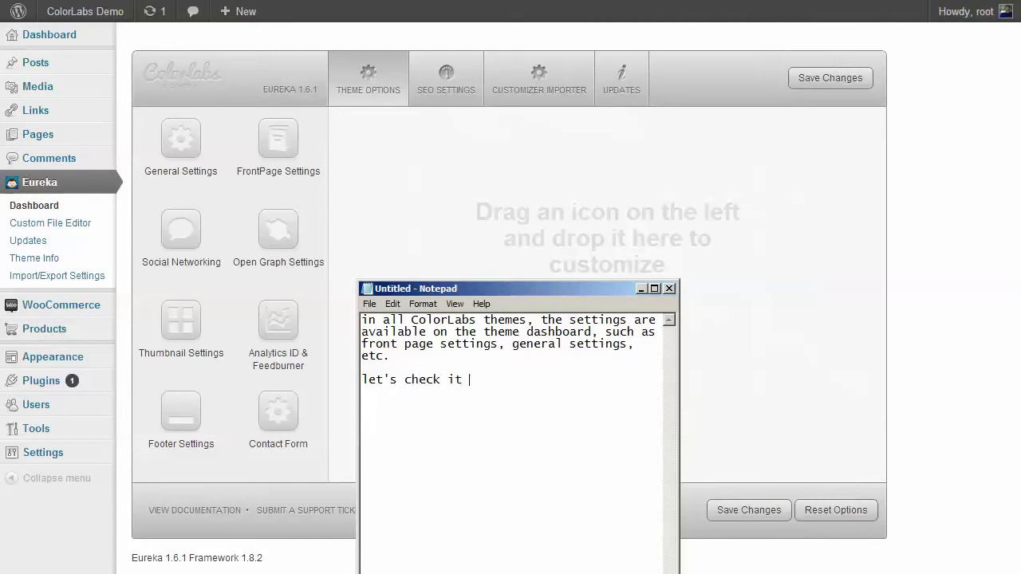
text(start from gener)
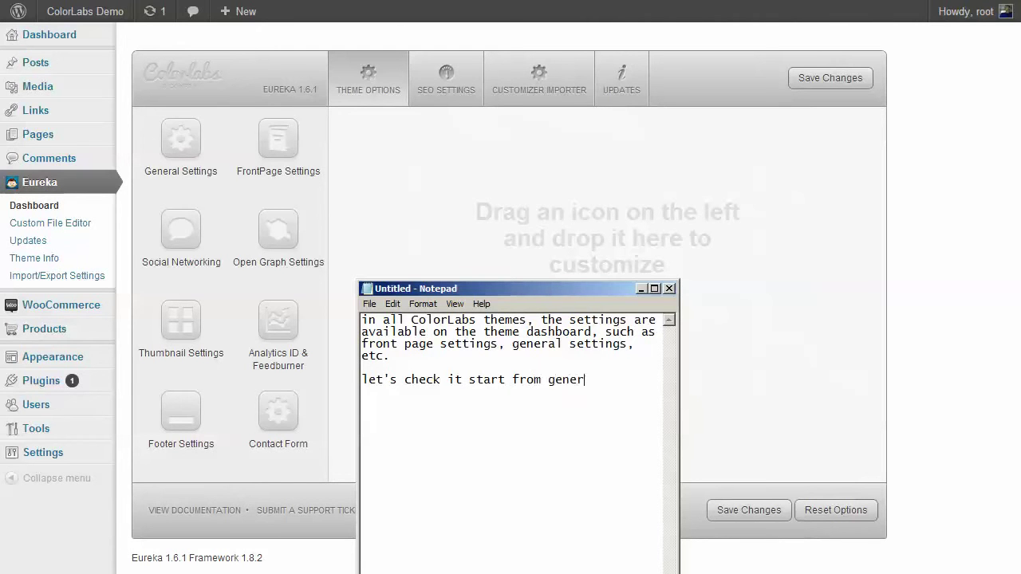
text(al settings)
Load General Settings into the theme options customization area and look through its logo, favicon and layout options.
click(744, 351)
drag(200, 141, 546, 200)
scroll(653, 265, down, 3)
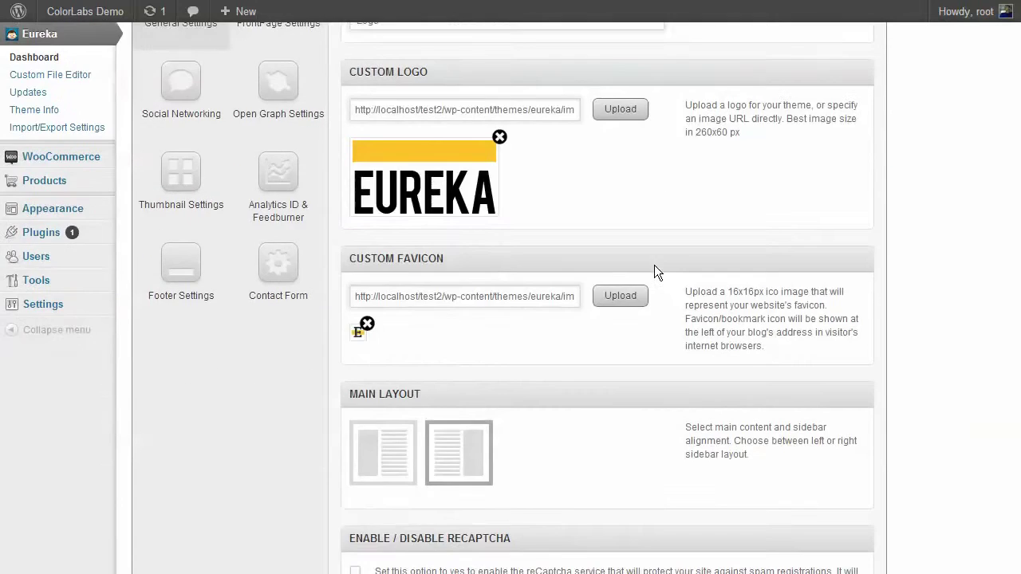
scroll(653, 271, up, 5)
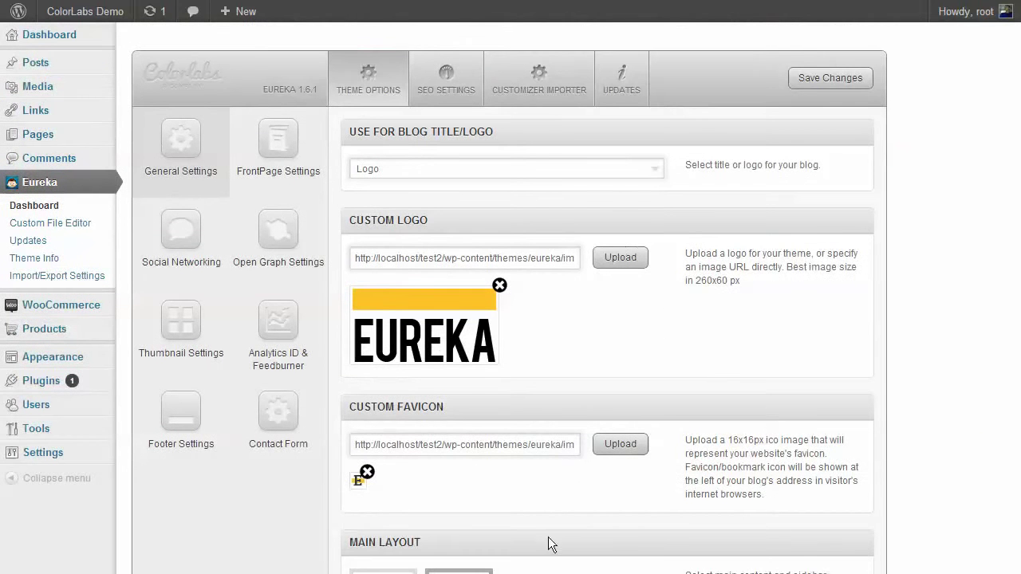
Move the Notepad window clear of the logo preview and replace its note with "at general settings, you can do:".
key(alt+Tab)
drag(518, 288, 850, 260)
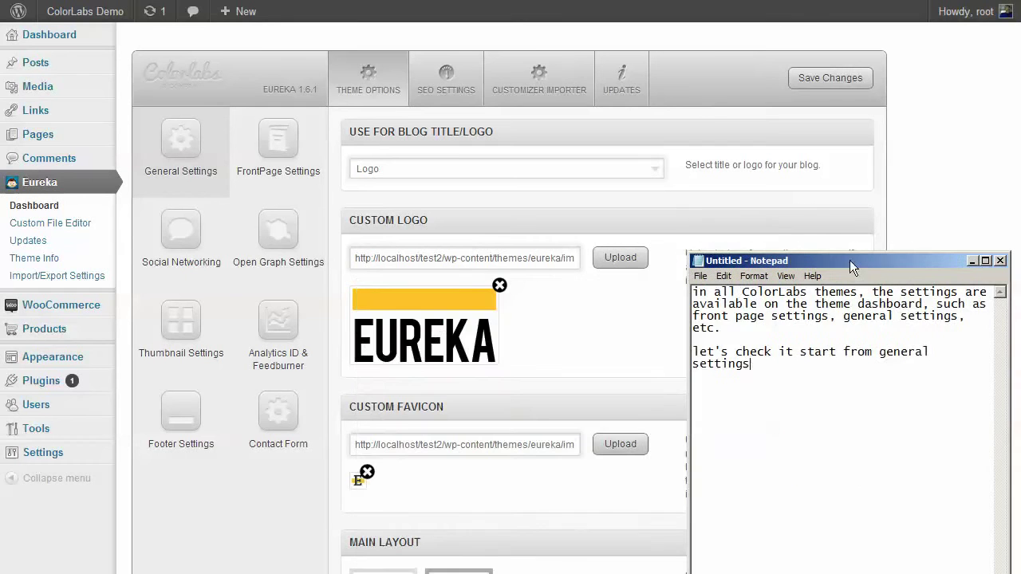
key(ctrl+a)
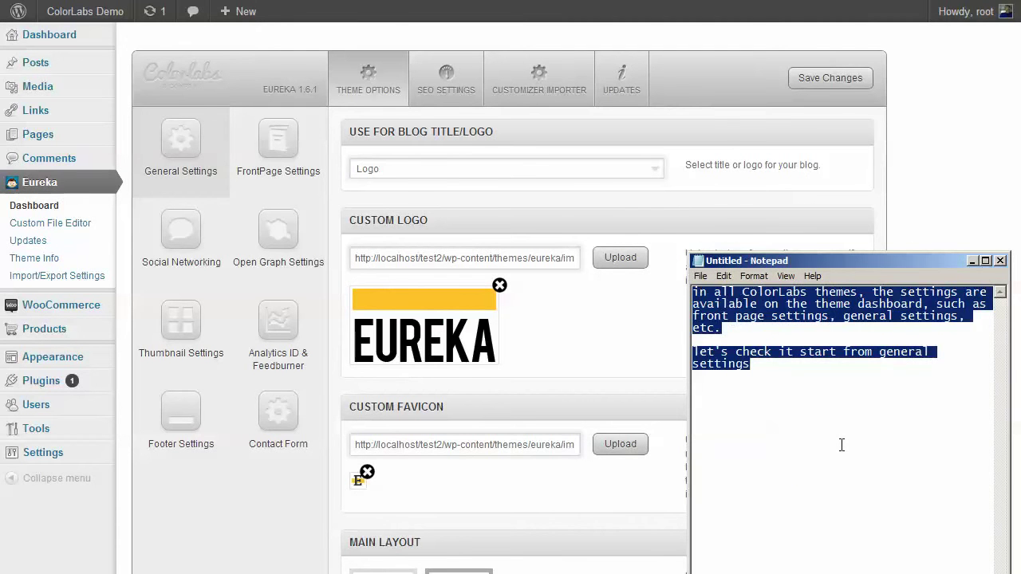
text(at t)
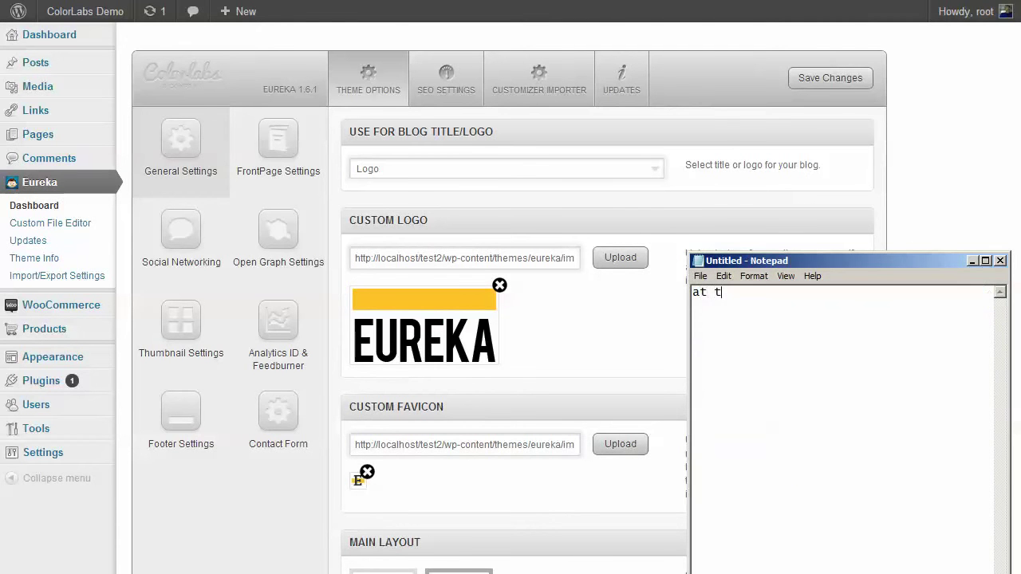
key(BackSpace)
text(general settings)
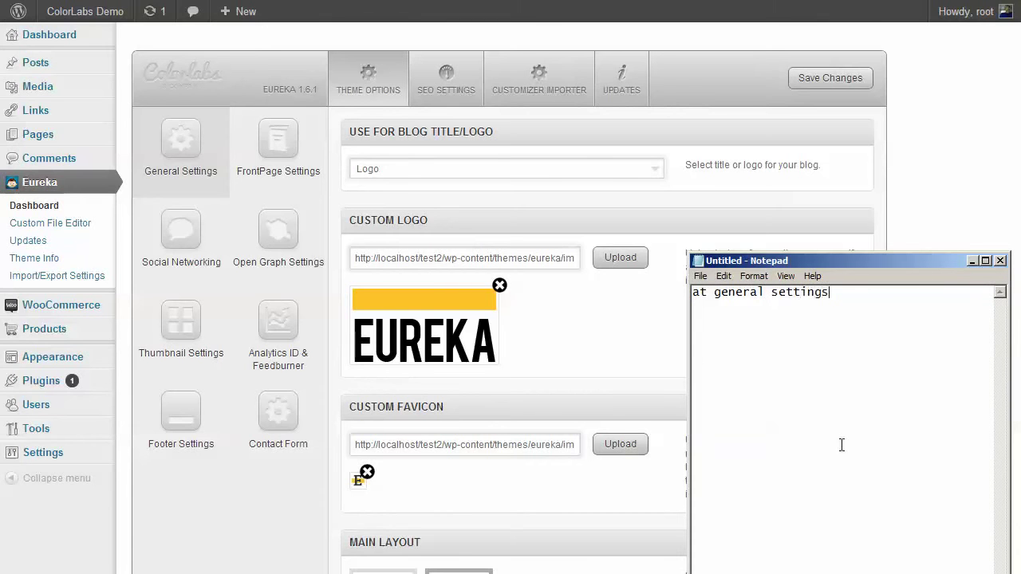
text(, a)
key(BackSpace)
text(you can do:)
key(Return)
Start the list with the item "1. choose to displaying a custom logo (216 x".
text(1. choos)
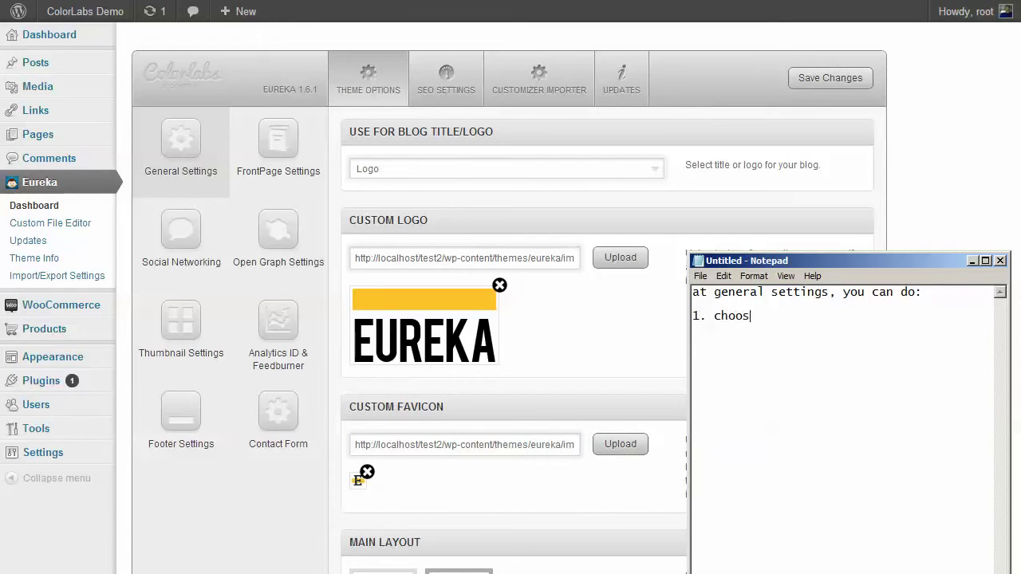
text(e to displaying a)
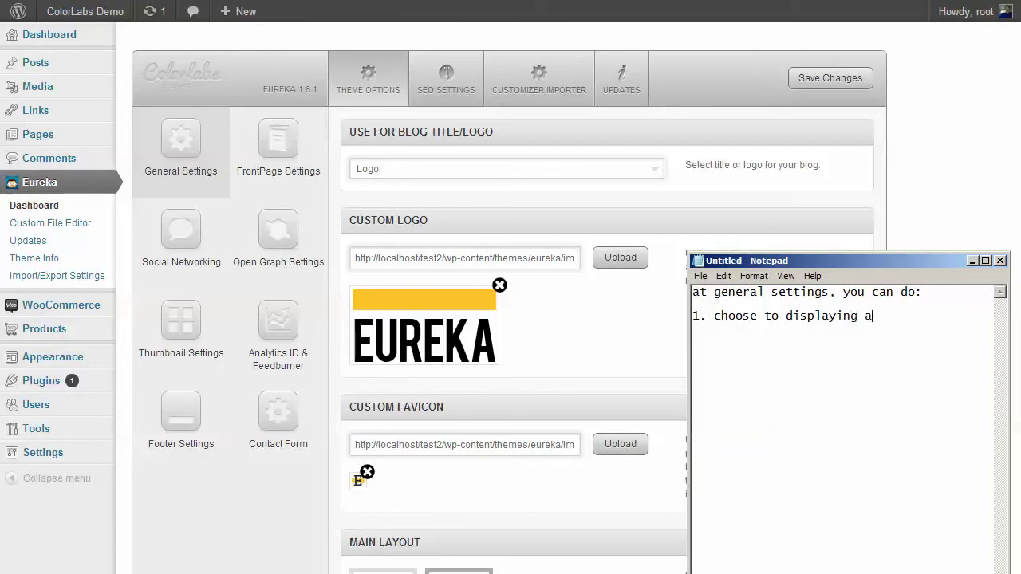
text( logo)
key(BackSpace)
key(BackSpace)
key(BackSpace)
key(BackSpace)
text(cut)
key(BackSpace)
text(stom loho)
key(BackSpace)
key(BackSpace)
text(go (216 x)
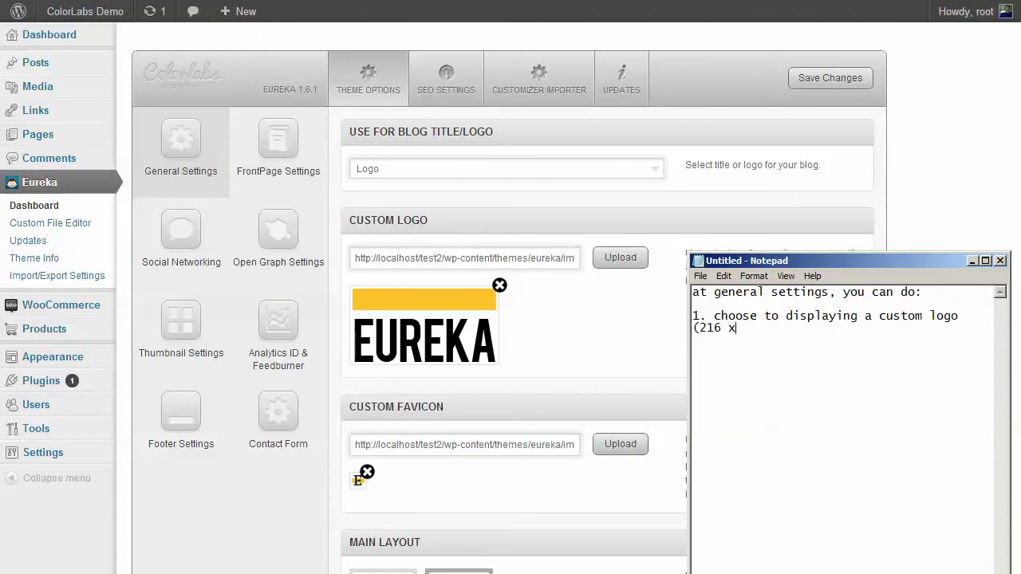
Correct the logo size to "(260 x 60 px)" and finish item 1 with "or displaying your site title".
key(BackSpace)
key(BackSpace)
key(BackSpace)
key(BackSpace)
text(60 x 6)
key(BackSpace)
text(60 px) or displayui)
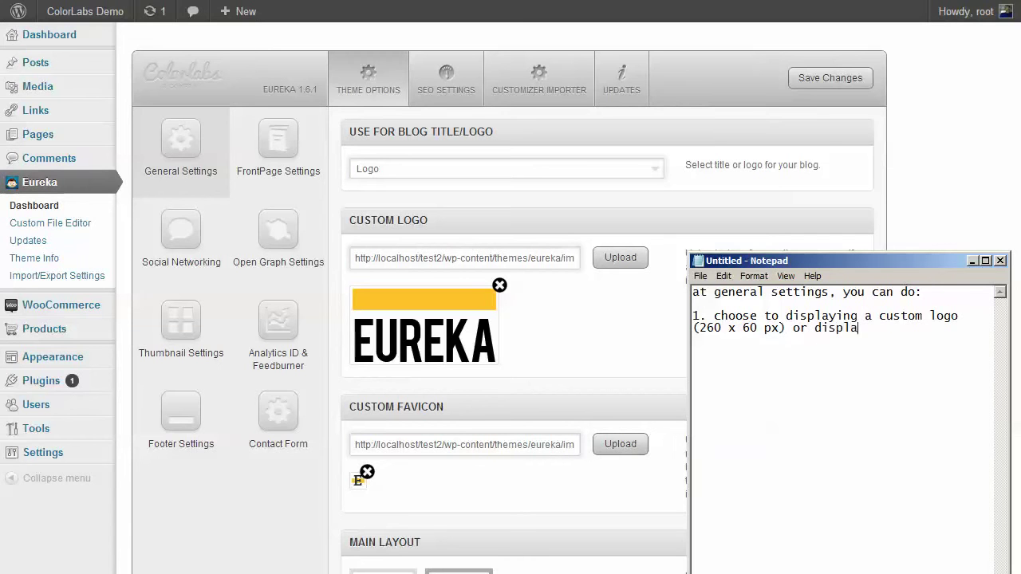
key(BackSpace)
key(BackSpace)
text(ing your site title  )
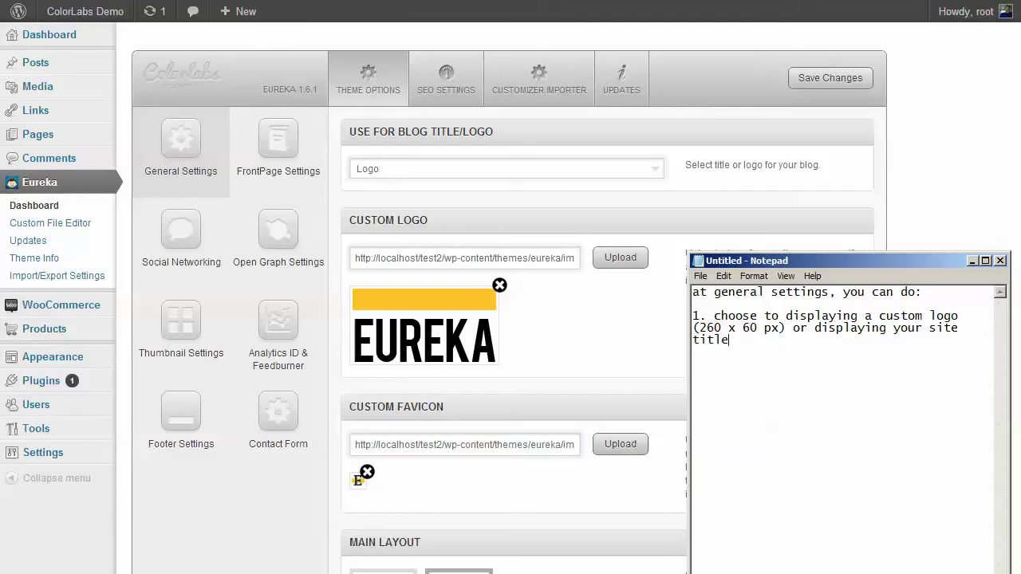
Add "2. custom favicon" and "3. Custom page layout (set the sidebar position, it can be displayed on left/right)" to the list.
text(2. custom favicon  )
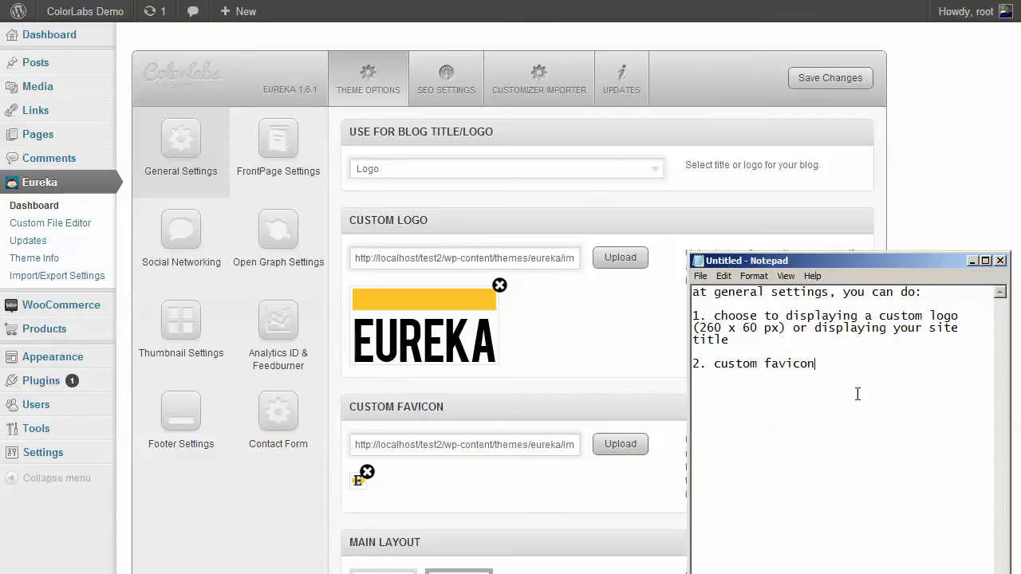
text(3. Custom page layo)
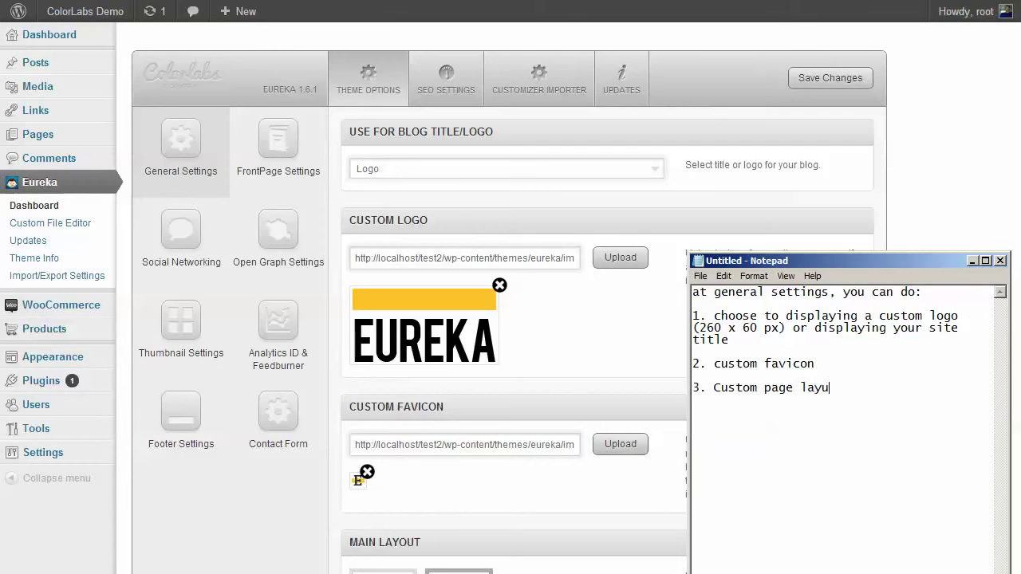
text(ut (set w)
key(BackSpace)
text(the d)
key(BackSpace)
text(sidebar positi)
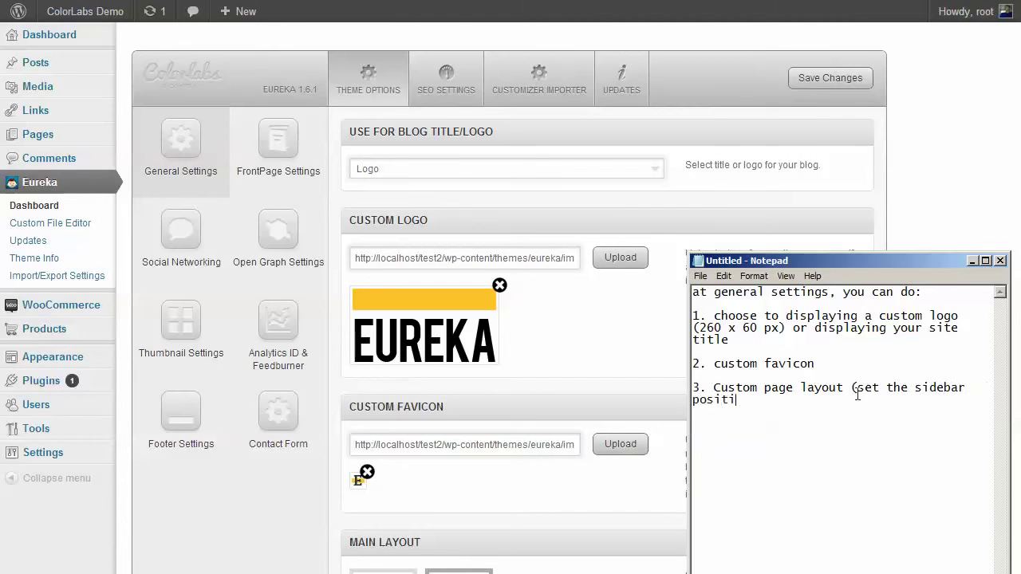
text(on, it can be displayed on )
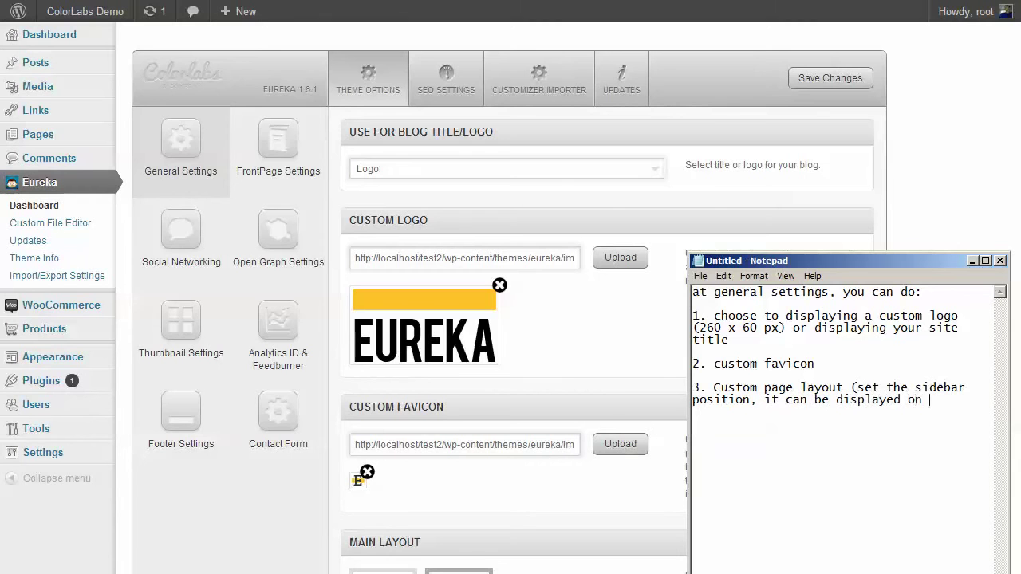
text(left/right))
key(Return)
key(Return)
Add the list item "4. re-captcha feature (this feature will be displayed only on registration page)".
text(4. re-ca)
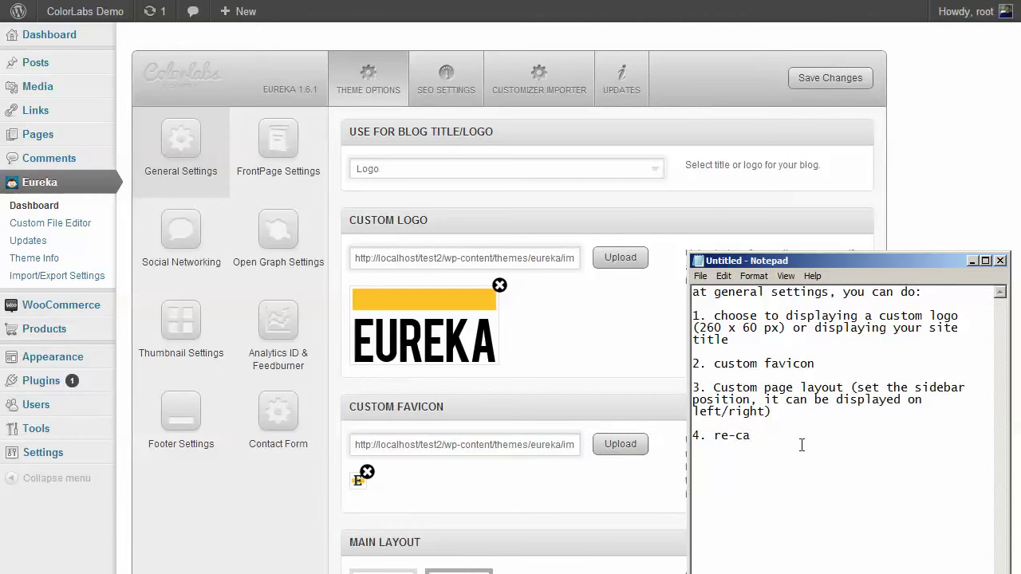
text(ptcha feature (this feature wi)
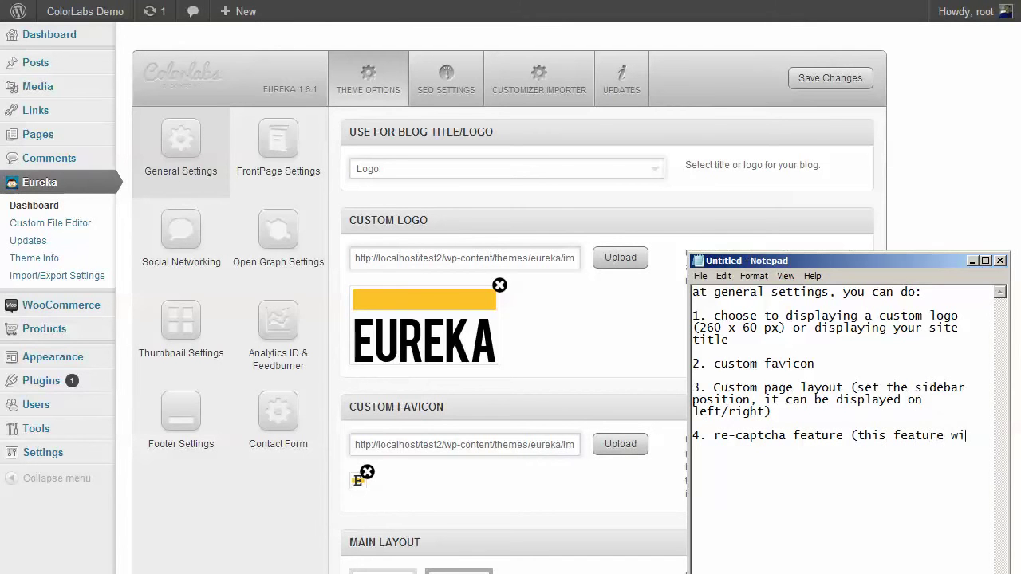
text(ll be displayed onlu)
key(BackSpace)
text(y)
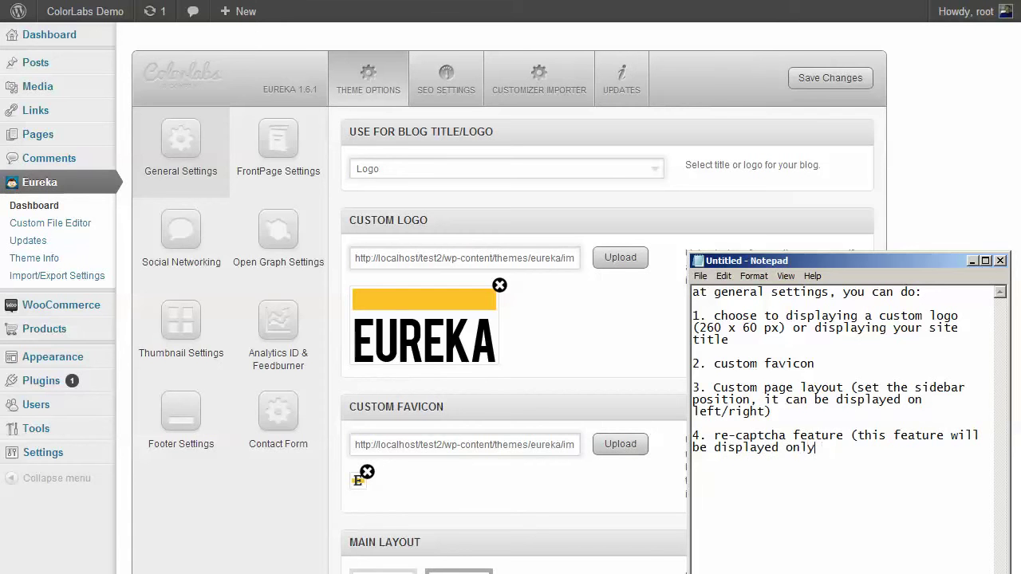
text( on registratio)
text(n ap)
key(BackSpace)
key(BackSpace)
text(page)
text()  )
Start the next list item with "5. press trends tracking (this feature will".
text(4)
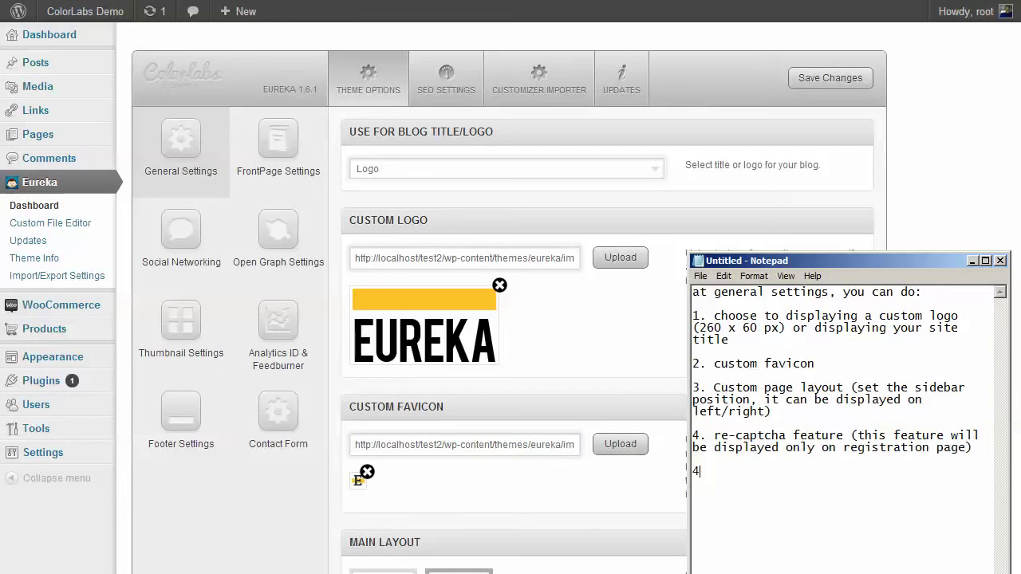
key(BackSpace)
text(5. press trends tracking (this fet)
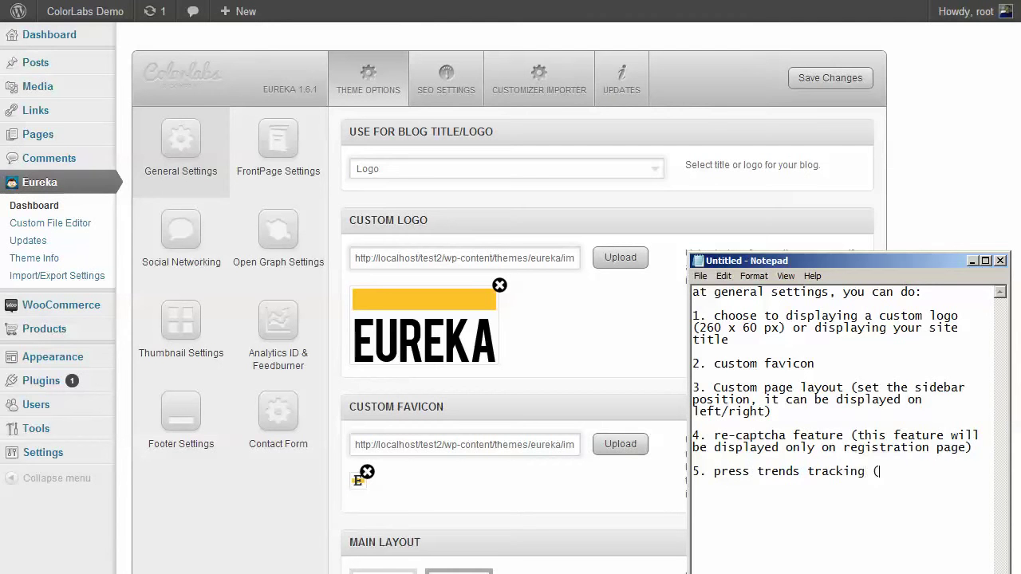
key(BackSpace)
text(ature is)
text( a)
key(BackSpace)
key(BackSpace)
key(BackSpace)
text(will he)
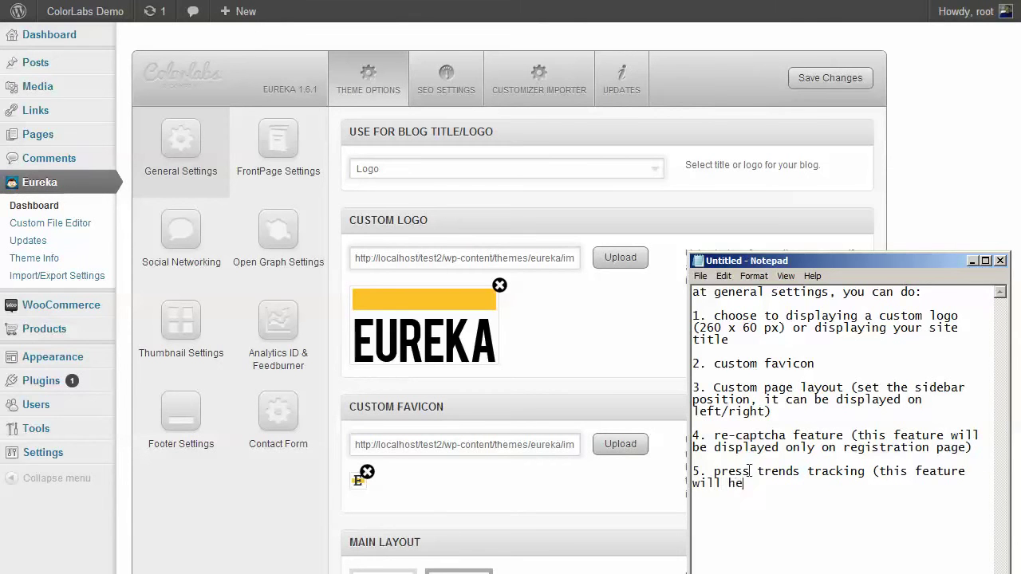
Continue item 5 with "help ColorLabs to check whether there is a bug on theme you are using or not".
text(lp ColorLabs to chec)
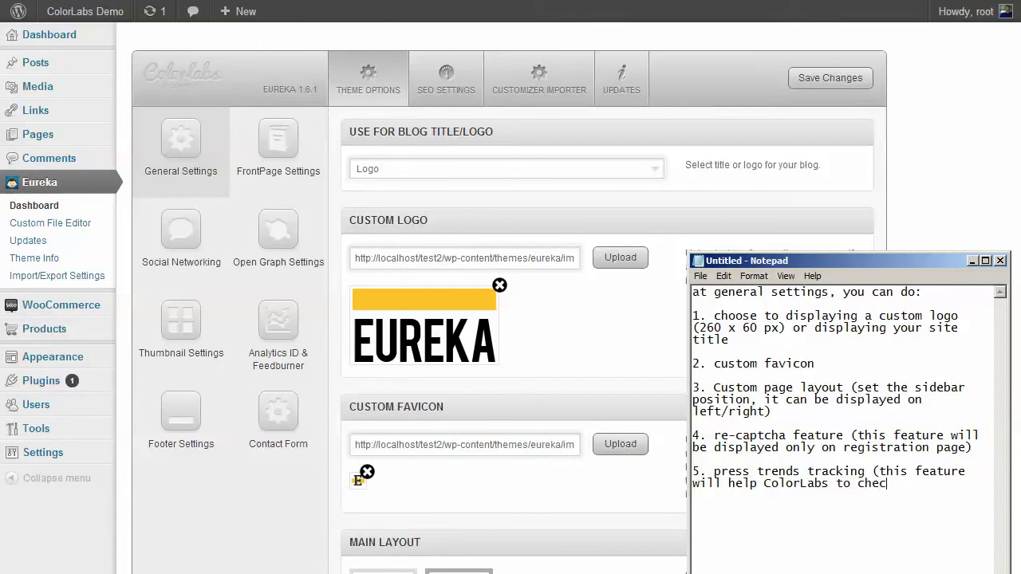
text(k whether thereiis a bu)
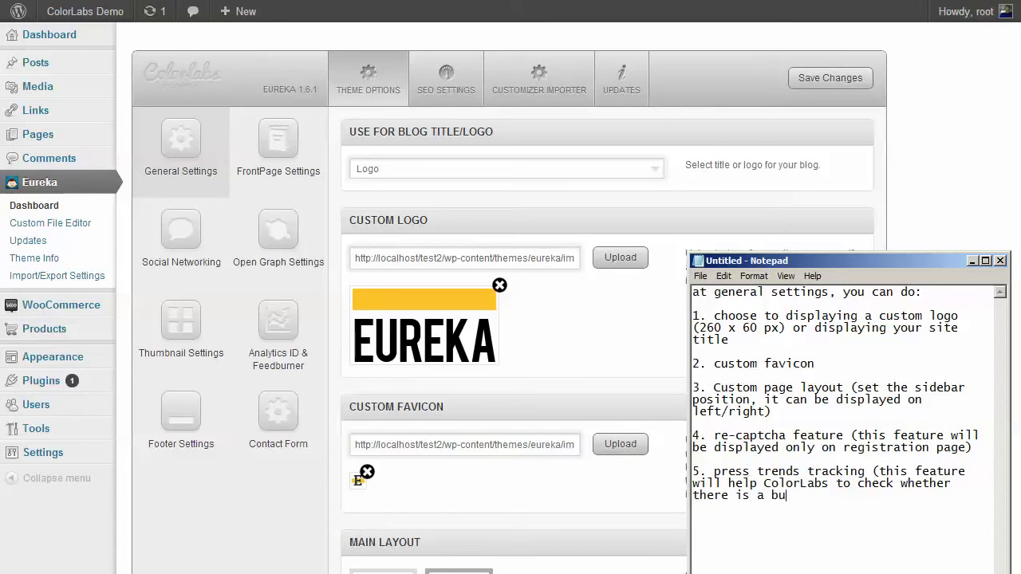
text(g on theme you are )
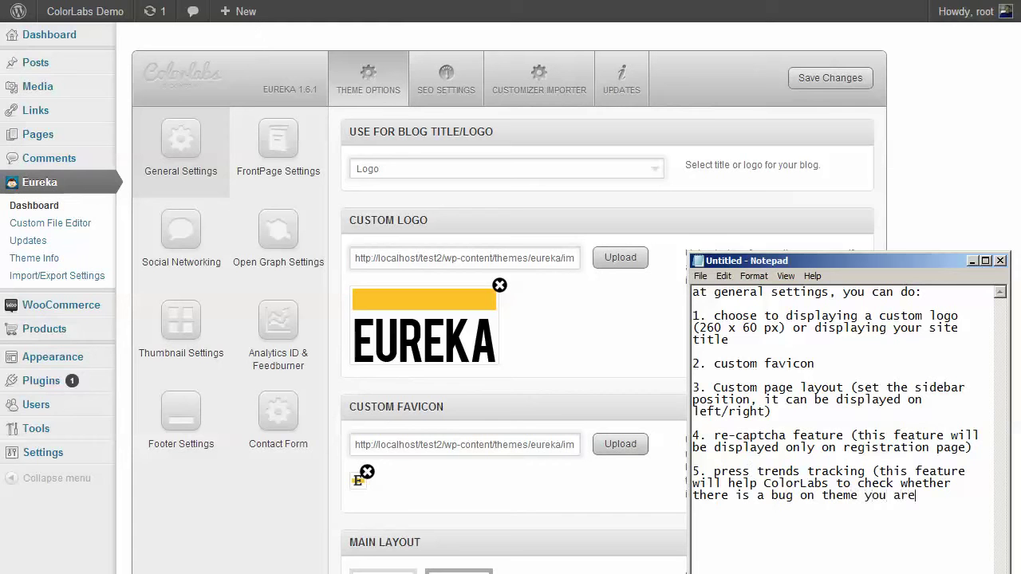
text(using or not)
text())
Continue item 5 in the note with "also it will send some information".
text( also it)
text( will se)
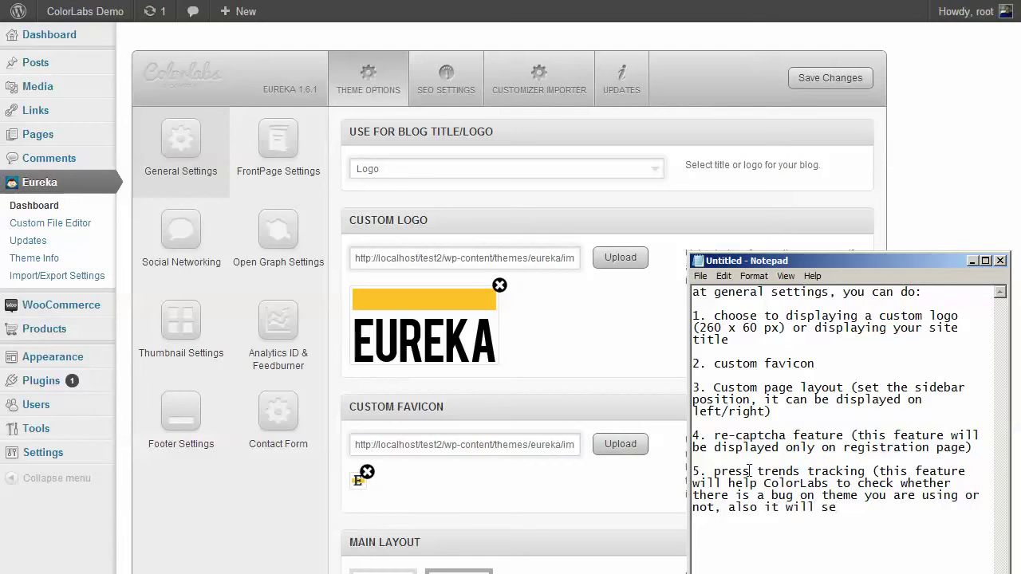
key(BackSpace)
key(BackSpace)
text(send)
text( some info)
text(rmation)
text( s)
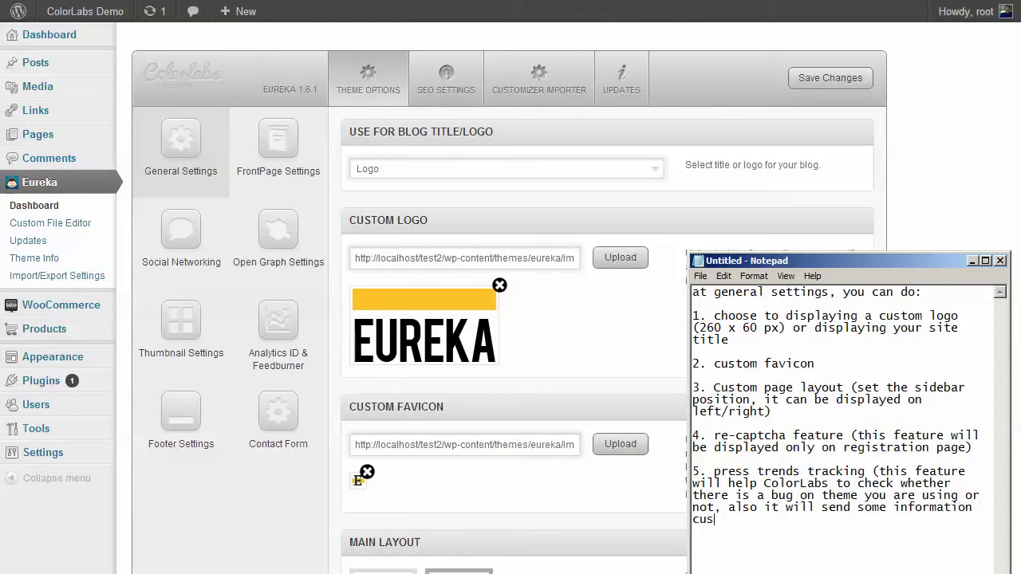
Finish item 5 with "such as: what file you modify - this information is needed for theme improvement)".
text(uch as: what file you modify - thi)
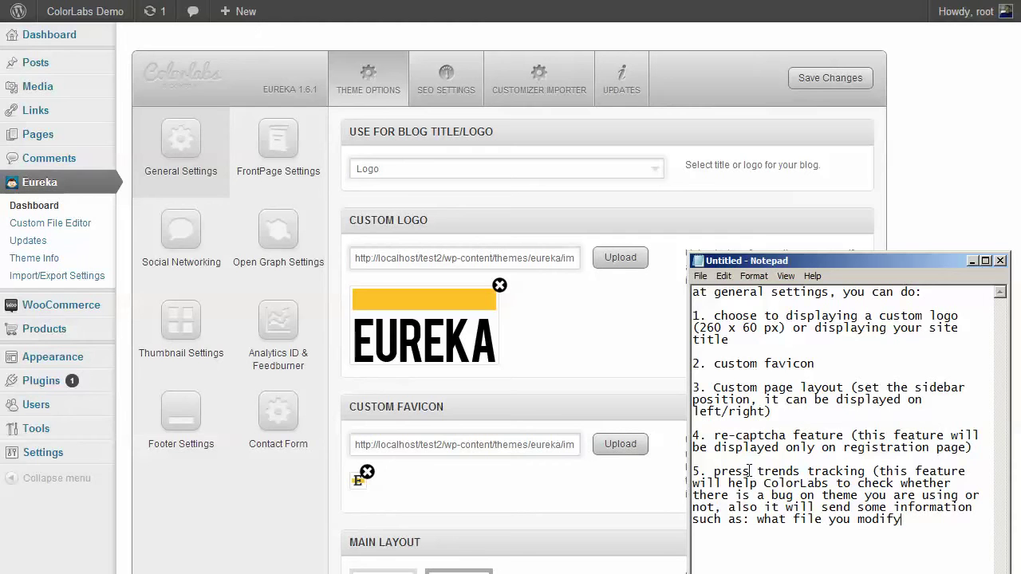
text())
text(this)
text( informati)
text(on is needed f)
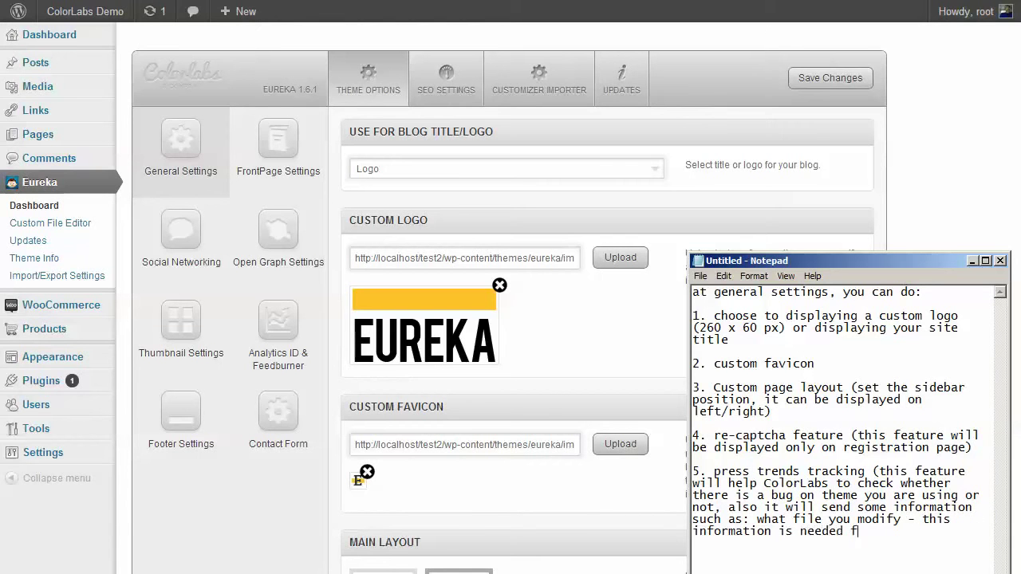
text(or theme improveme)
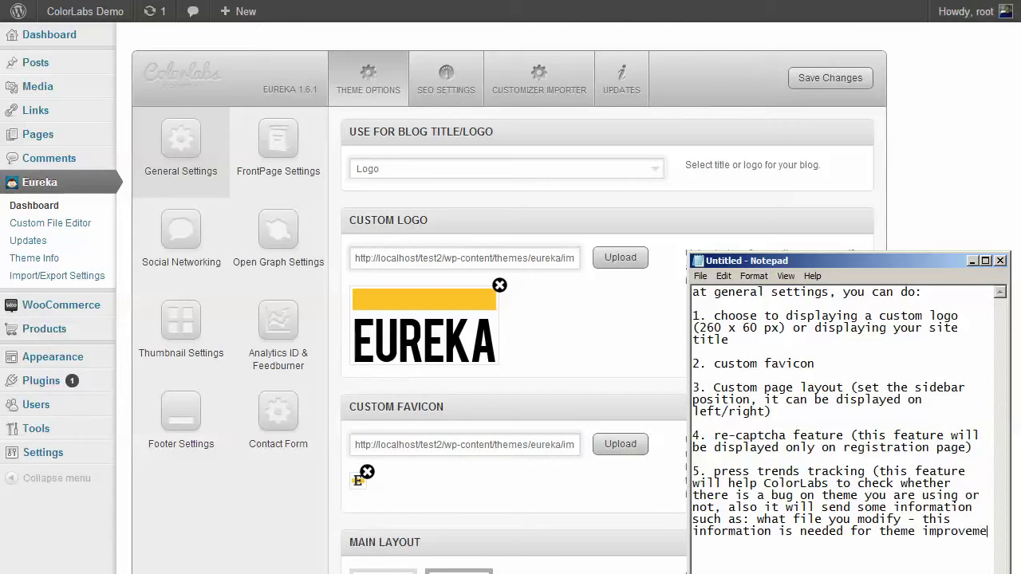
text(nt))
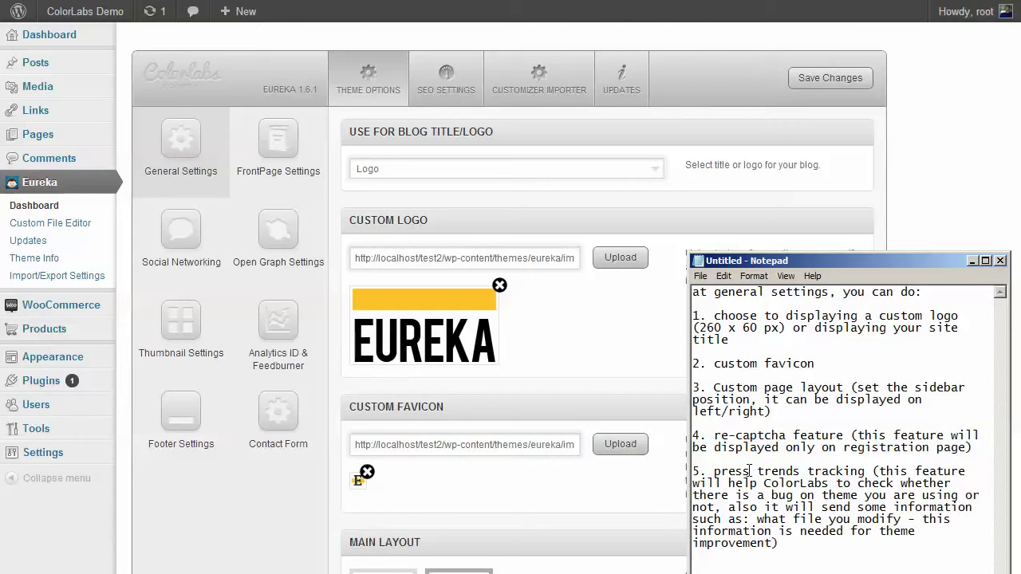
Clear the whole note and write the new list item "6. enable/disable responsive design".
key(ctrl+a)
key(Delete)
text(6.)
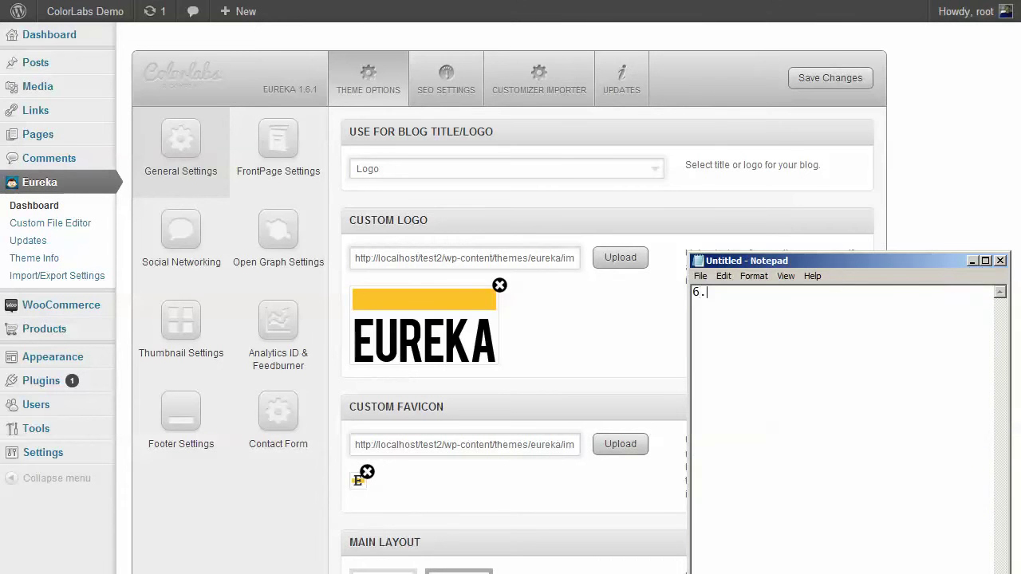
text( enable)
text(/disab)
text(le)
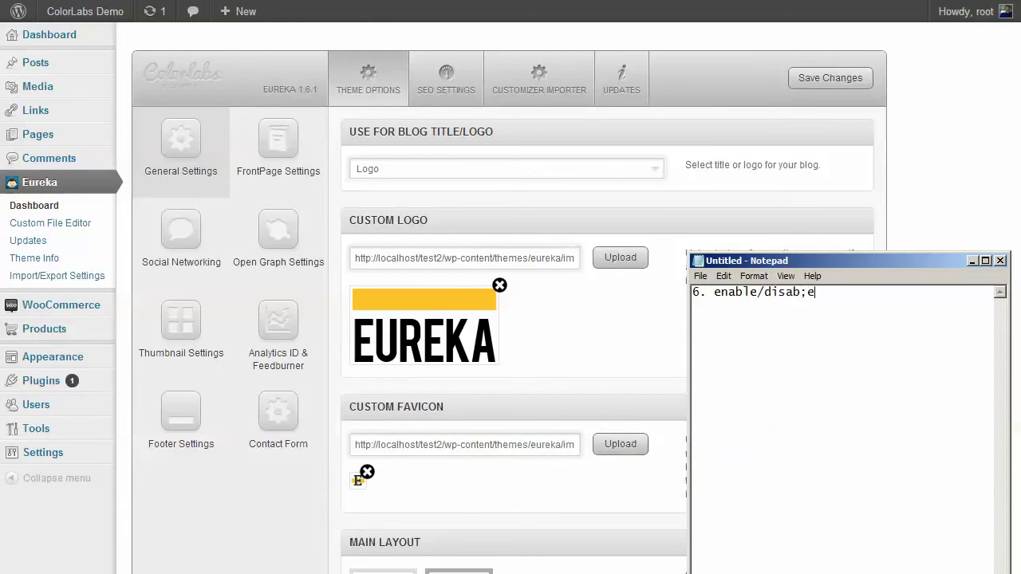
key(BackSpace)
key(BackSpace)
key(BackSpace)
text(le responsive design  )
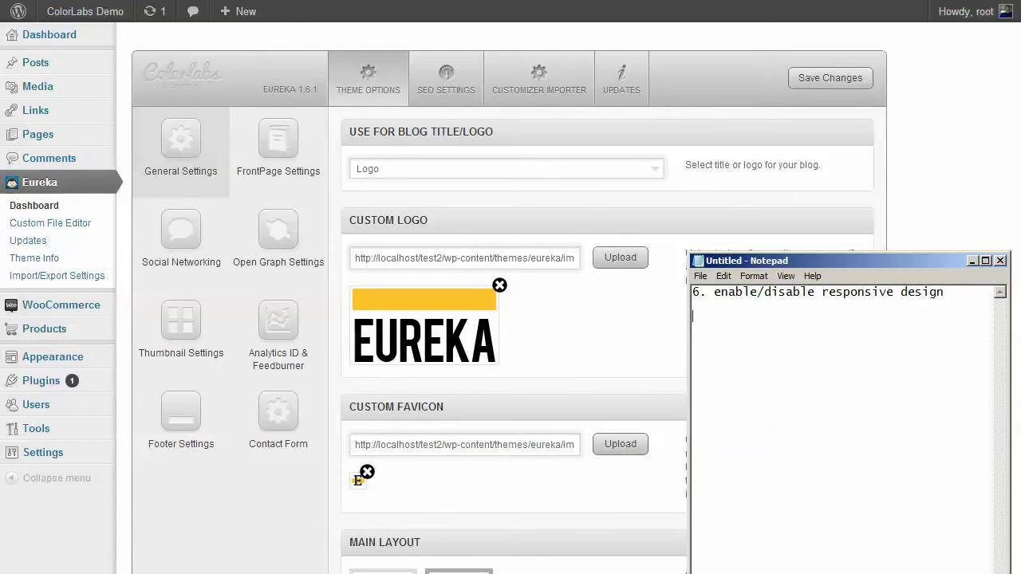
Start a paragraph below item 6 with "by default all of ColorLabs theme already have responsive design when the site is accessed".
text(by  default all of ColorLa)
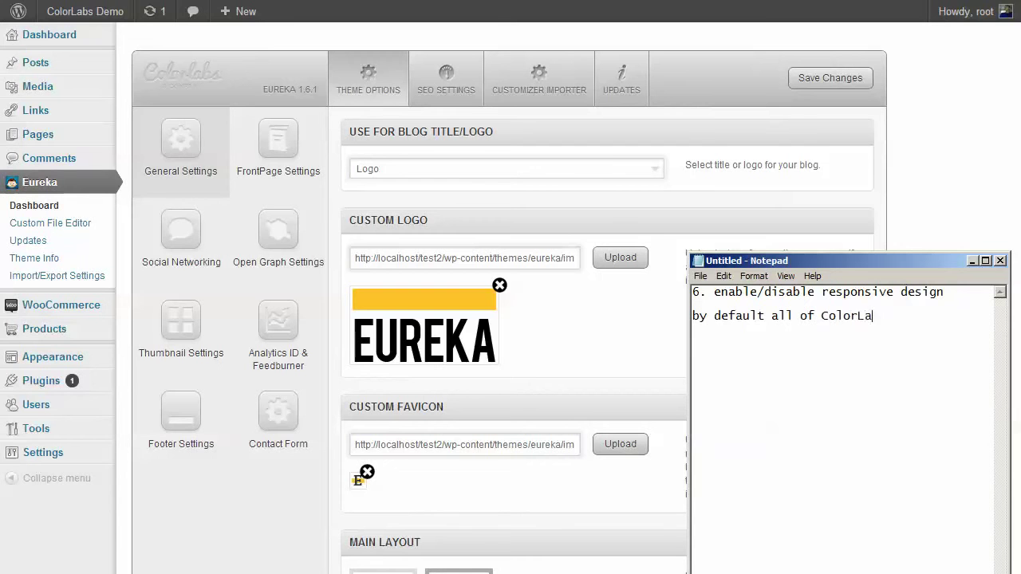
text(bs theme already have)
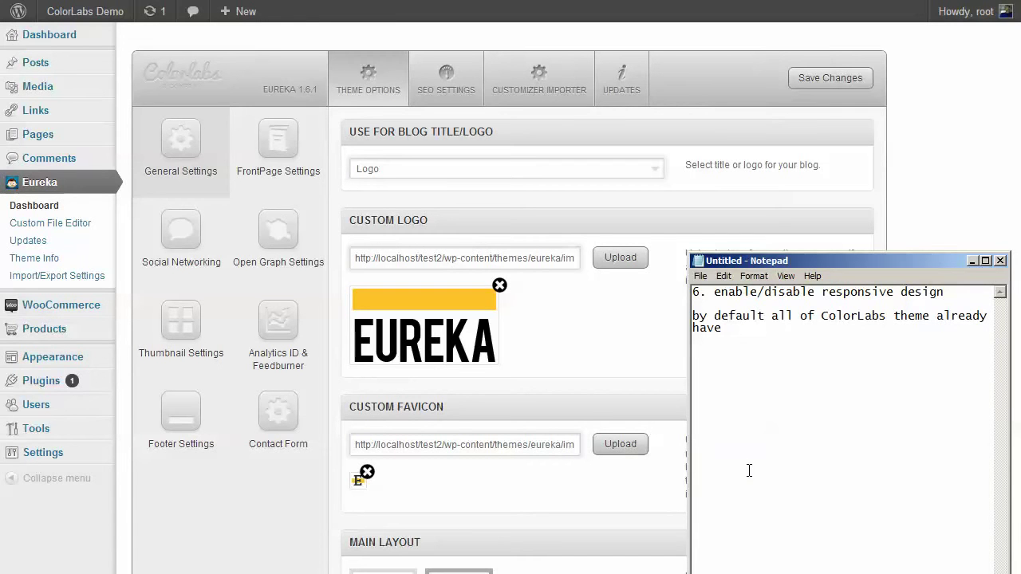
text(responsive design w)
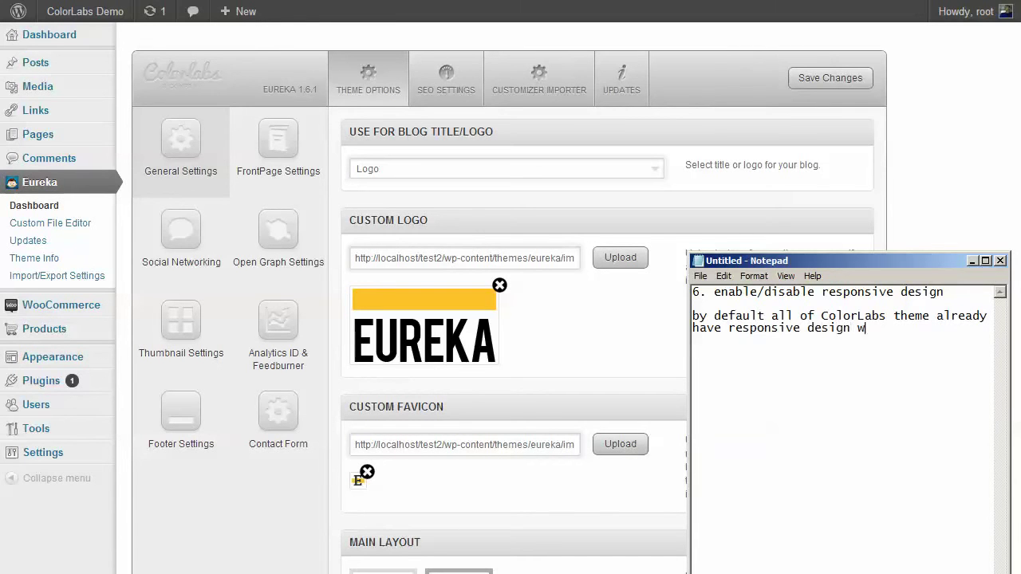
text(hen the site is accessed us)
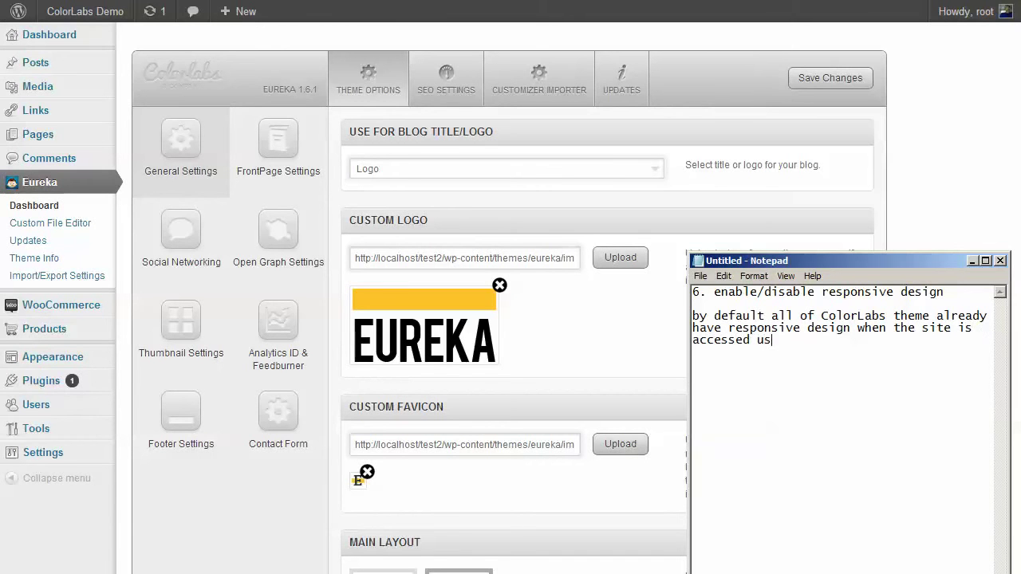
Complete the responsive design paragraph with "using a smaller screen (below 977px, such as tablet or smartphone).".
text(ing a sam)
key(BackSpace)
key(BackSpace)
text(maller screen ()
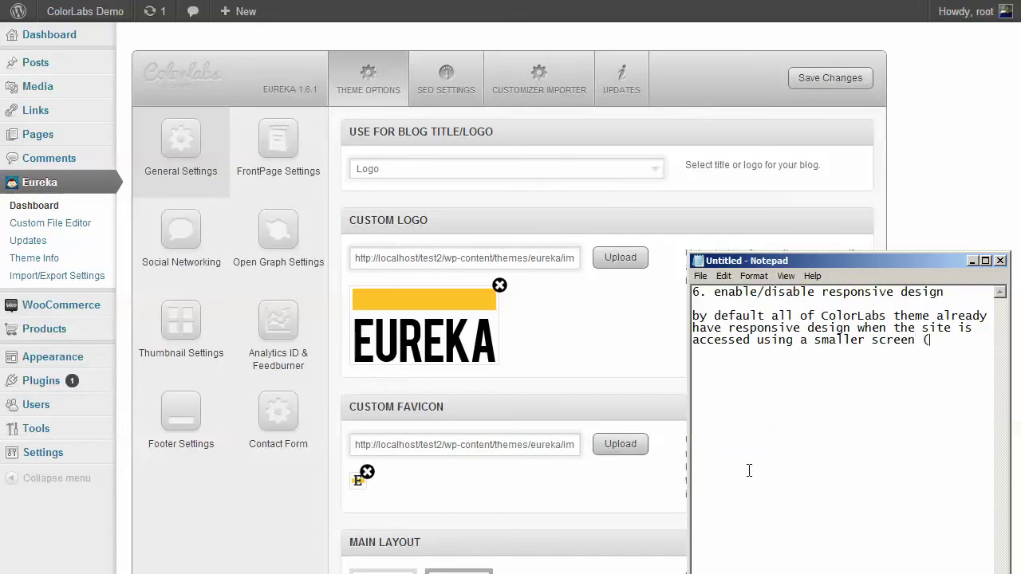
text(below 977px, such as table)
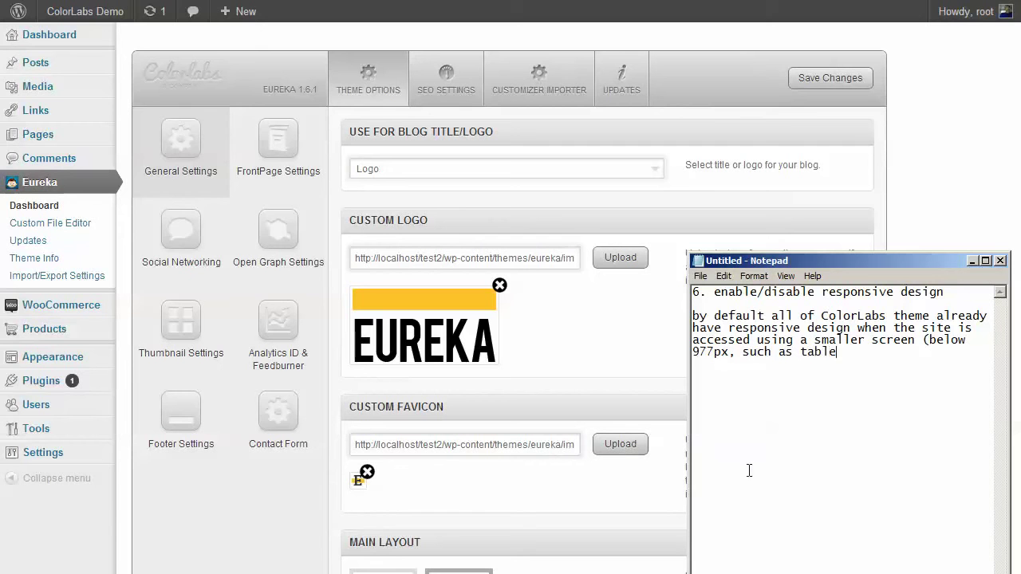
text(t or smartphone).)
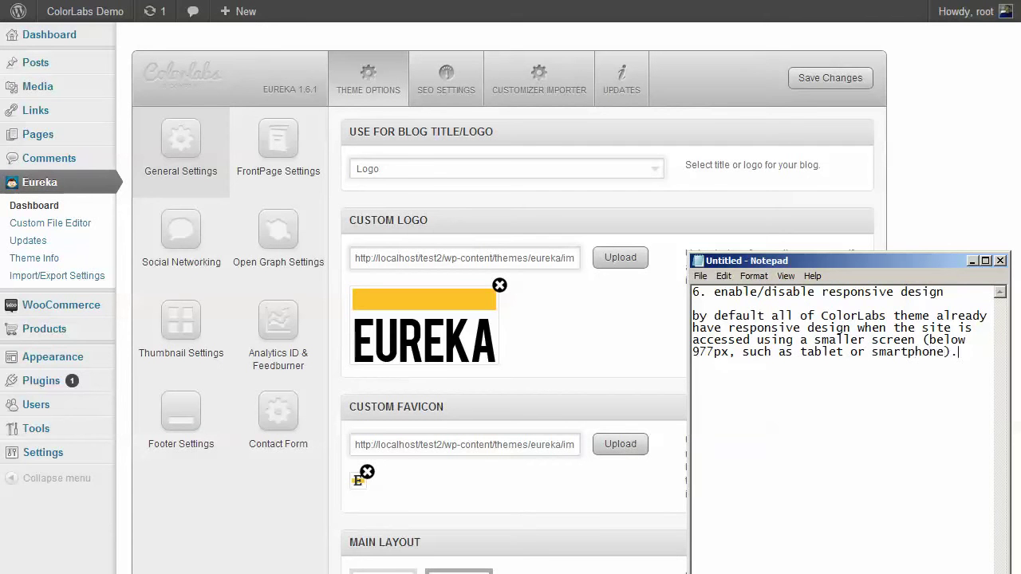
Start a second paragraph under item 6 with "when you choose to disable this feature, make sure if".
text(when you choose to disable)
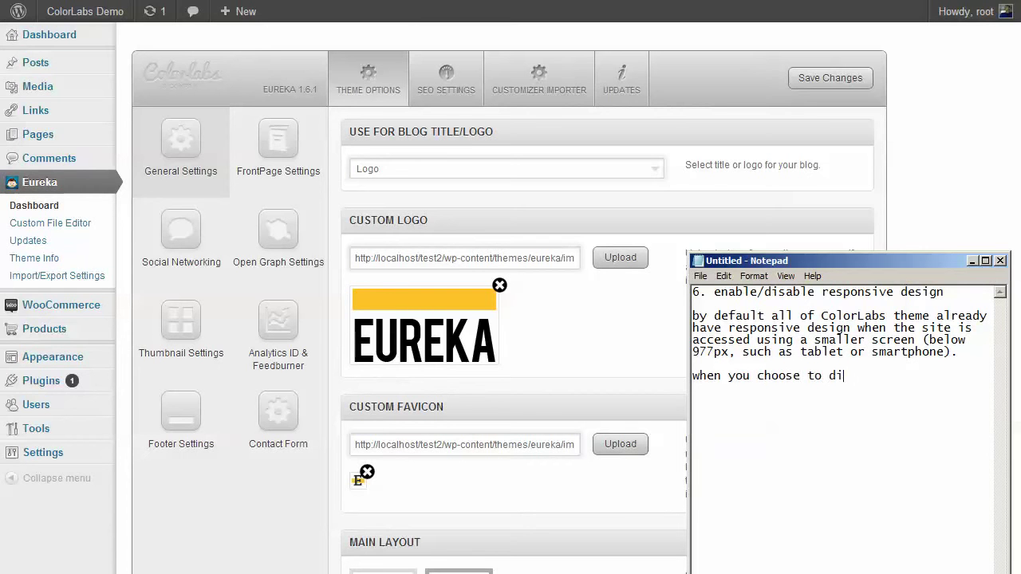
key(BackSpace)
key(BackSpace)
key(BackSpace)
key(BackSpace)
text(able this feature, make sure if )
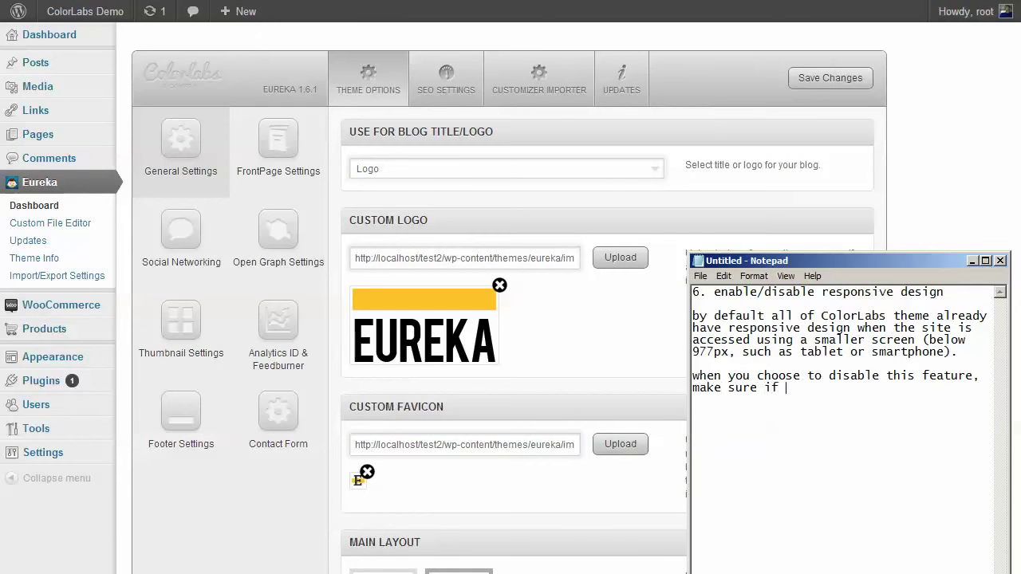
Finish the second paragraph with "at your browser view setting, you set the display as 'display pc display'".
text(at your browsew)
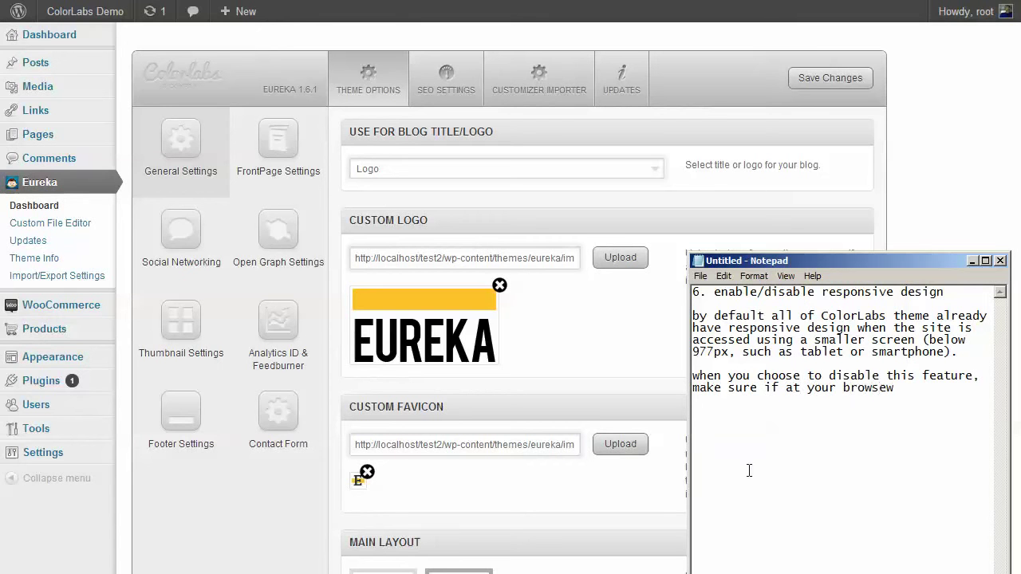
key(BackSpace)
text(r vide)
text( s)
key(BackSpace)
key(BackSpace)
text(ew setting, you)
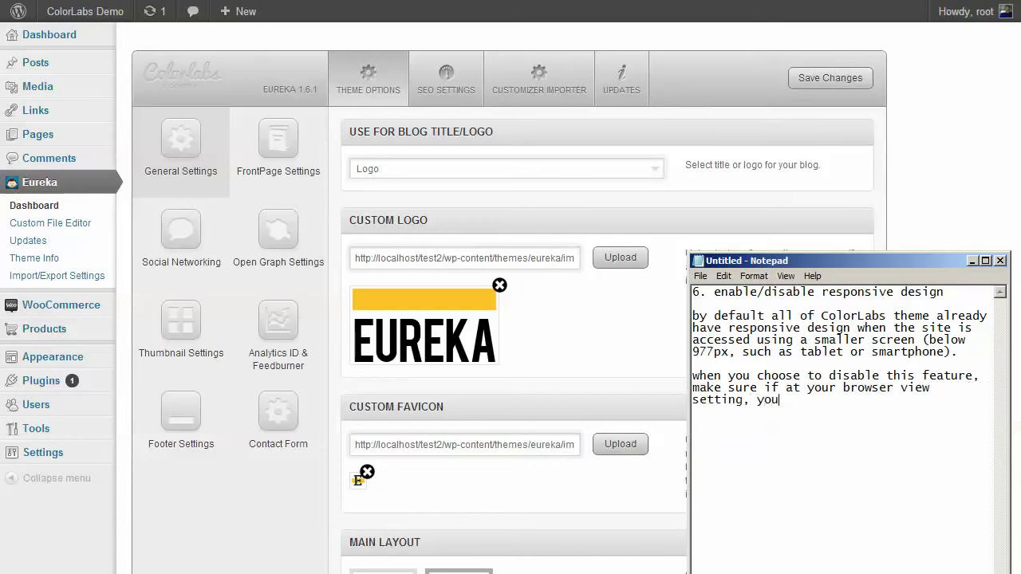
text( set the display as 'dis)
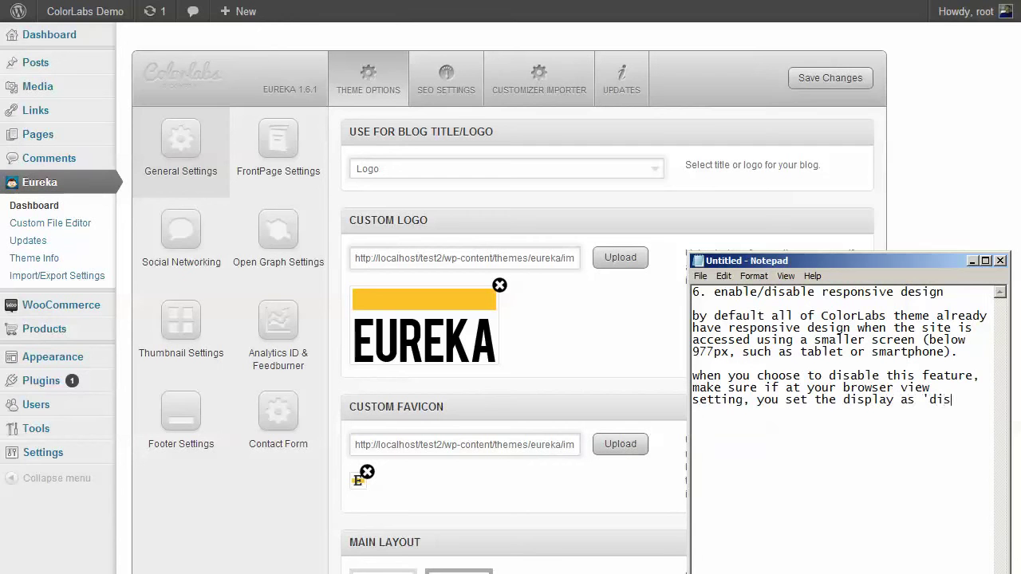
text(play pc display)
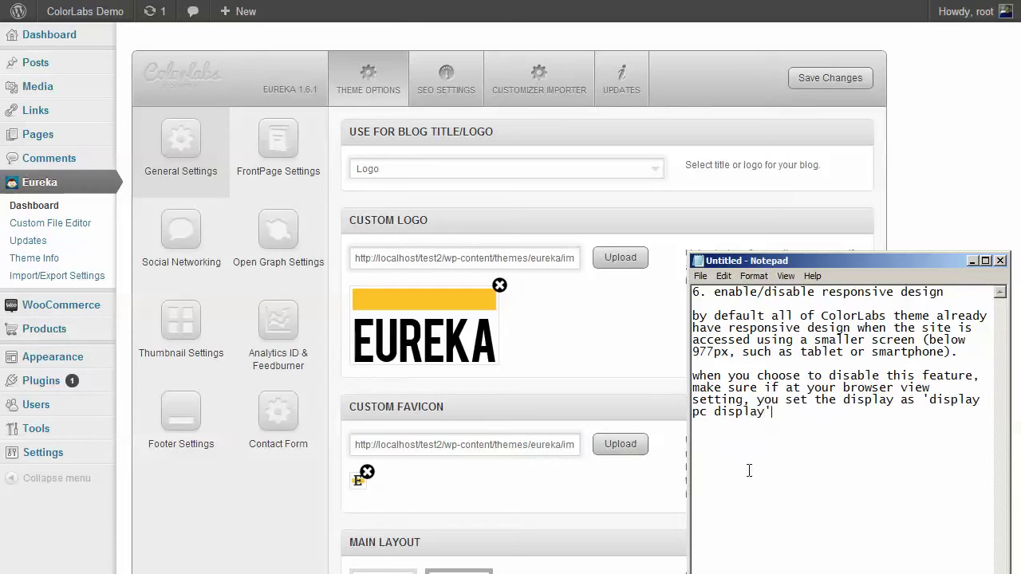
text(')
Replace the whole note with "ok let's test it" and return to the theme options page in the browser.
key(ctrl+a)
key(BackSpace)
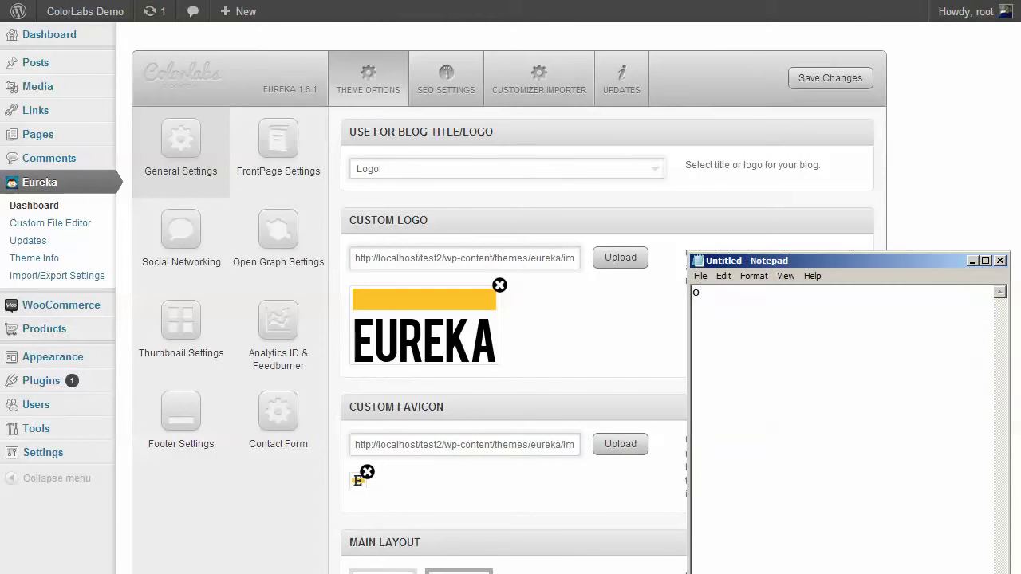
text(ok let's test it)
click(622, 333)
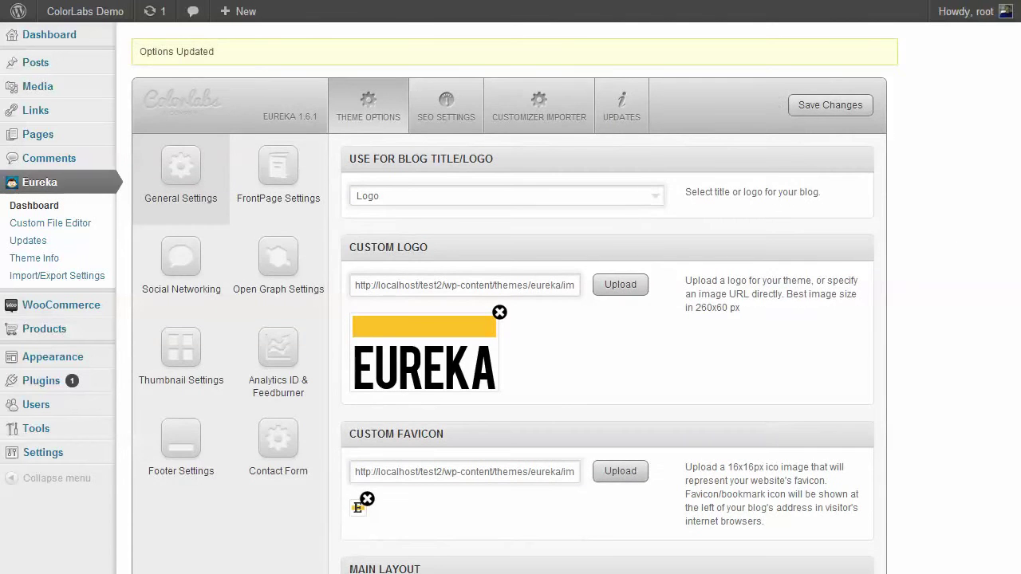
click(73, 41)
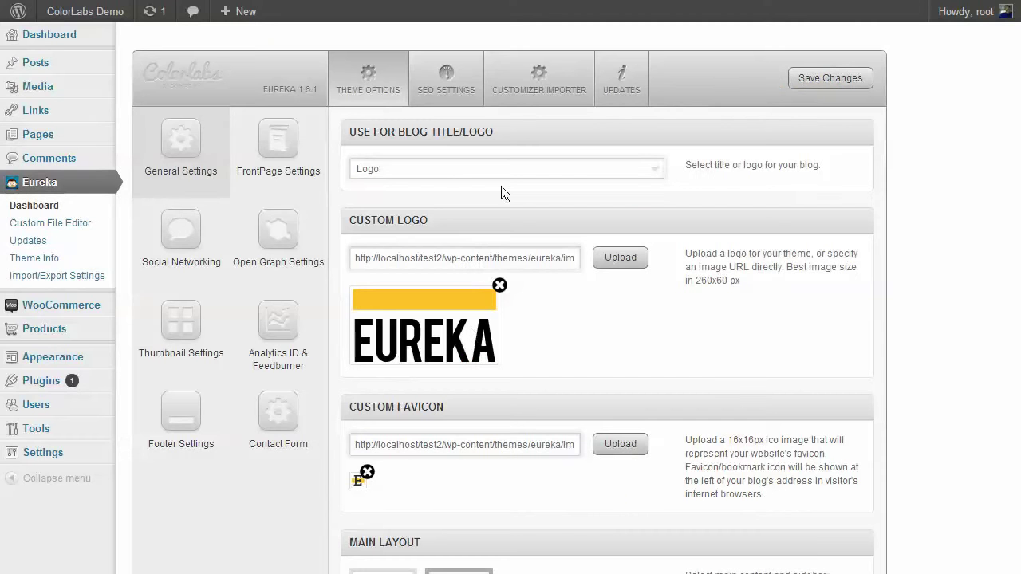
Set the blog title/logo option to Title, save the changes and reload the site's front page.
click(439, 170)
click(393, 196)
click(836, 77)
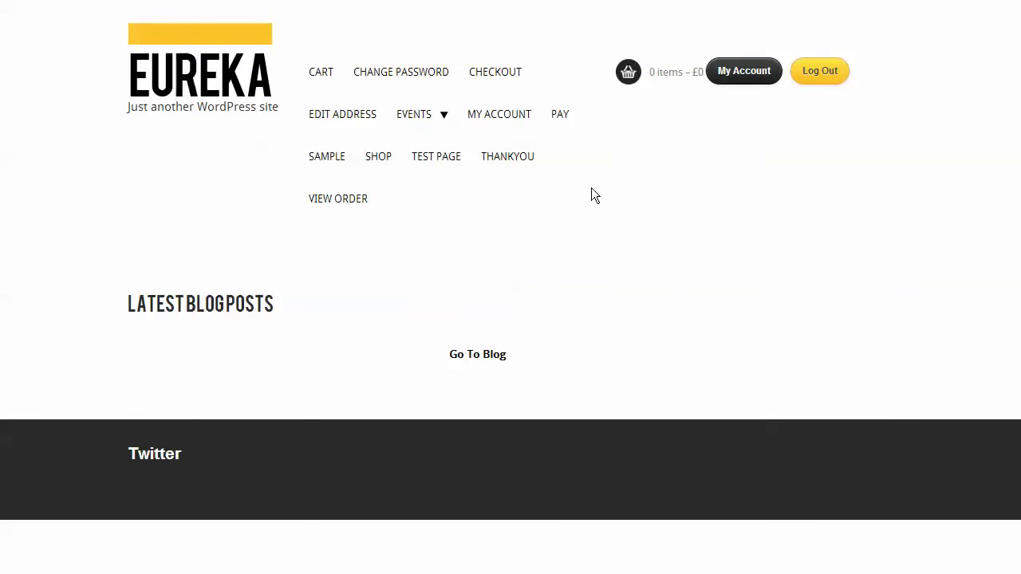
right_click(590, 189)
click(646, 235)
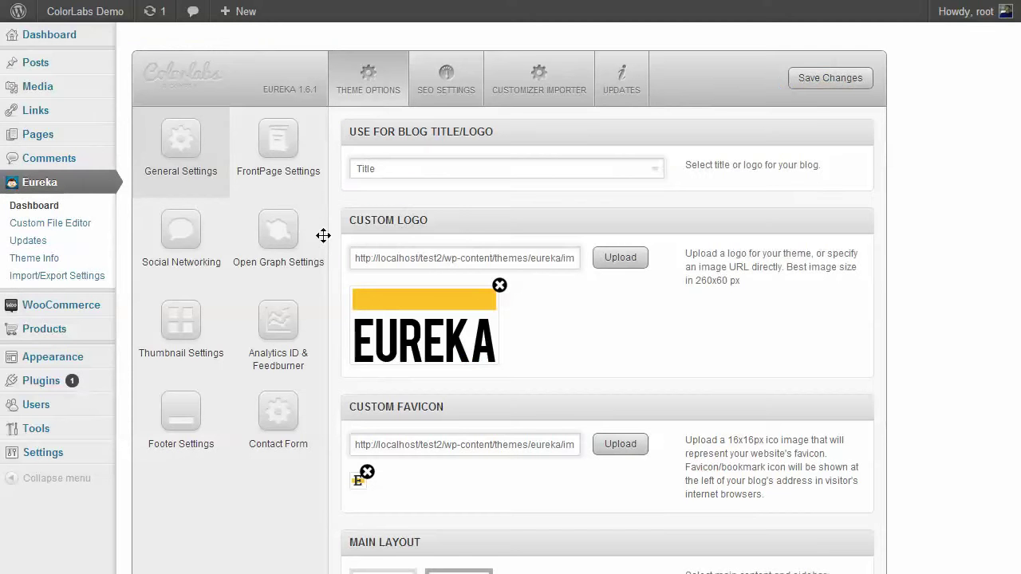
Set the blog title/logo option to Logo and choose the left-sidebar main layout.
click(404, 171)
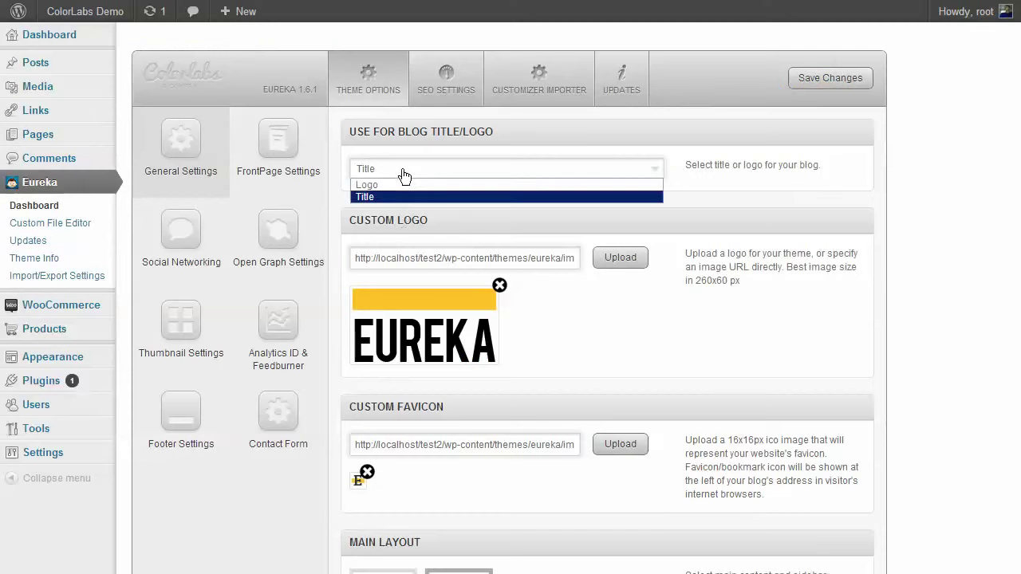
click(395, 185)
scroll(610, 319, down, 4)
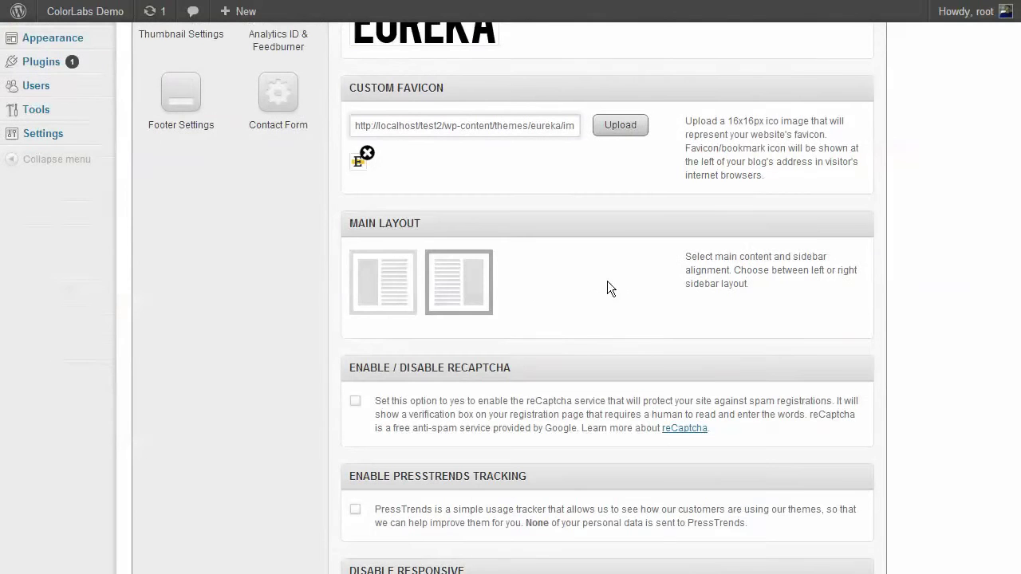
click(386, 287)
Switch to Notepad and replace the note with "main layout only visible on the single post/page/product".
key(alt+Tab)
key(ctrl+a)
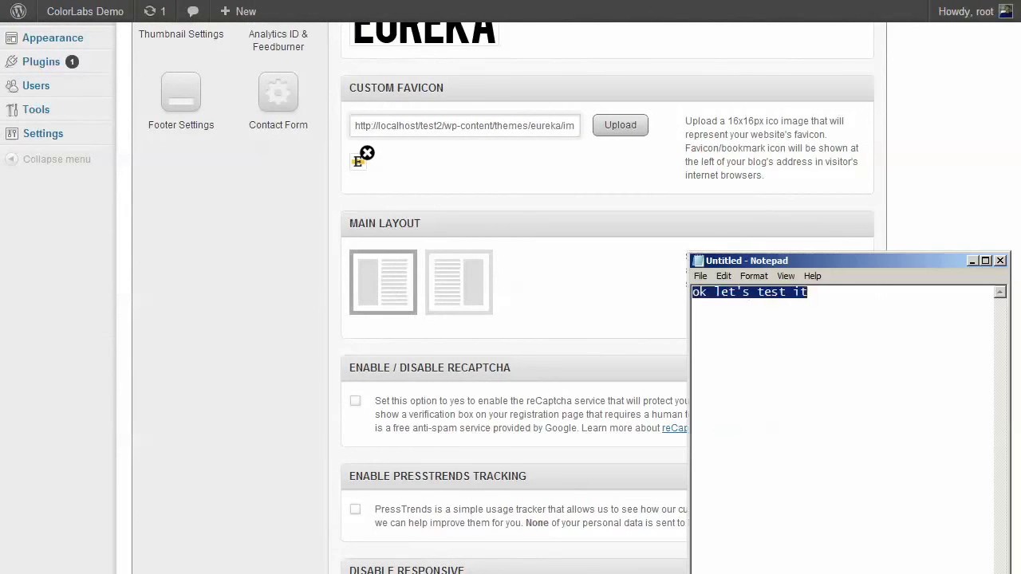
text(main lay)
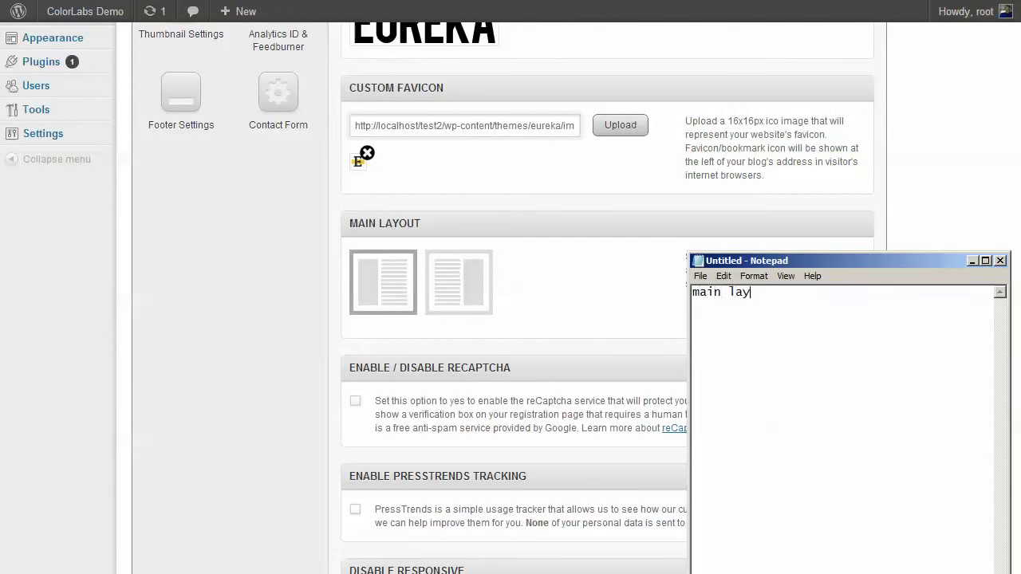
text(out onlu)
key(BackSpace)
text(y visible on the)
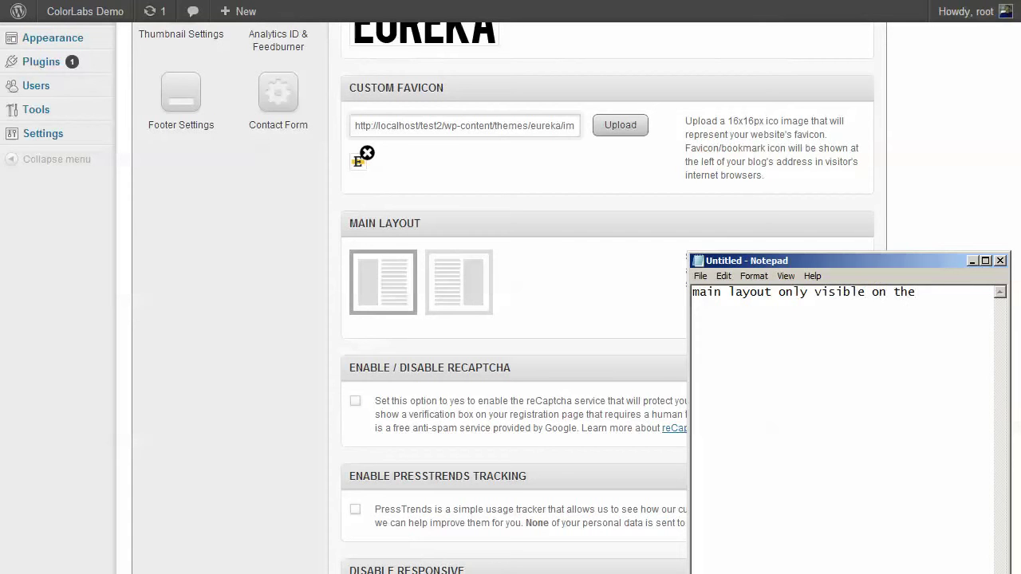
text( single post/page/product)
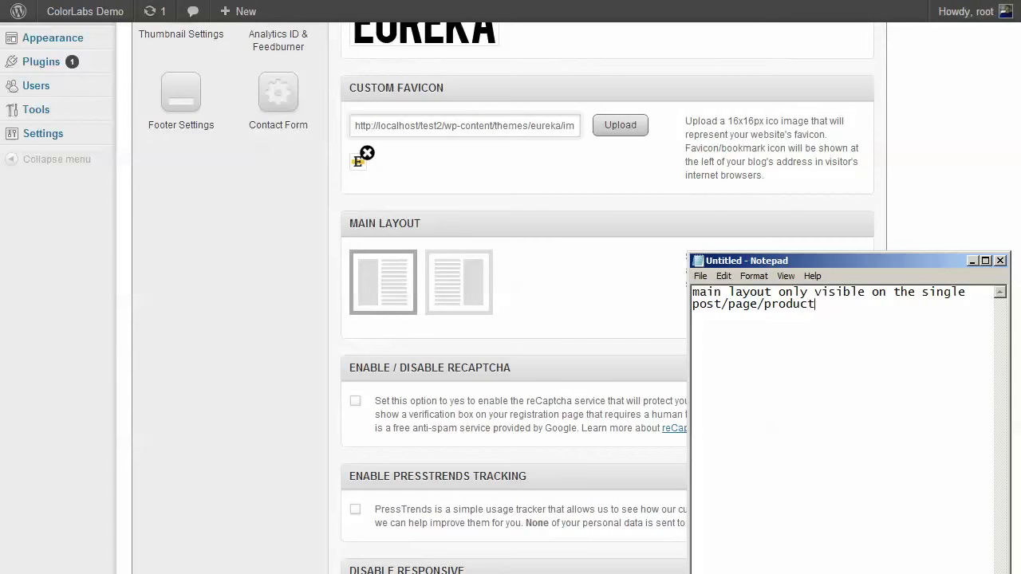
Return to the theme options, try the right-sidebar main layout and reselect the left-sidebar one.
click(264, 318)
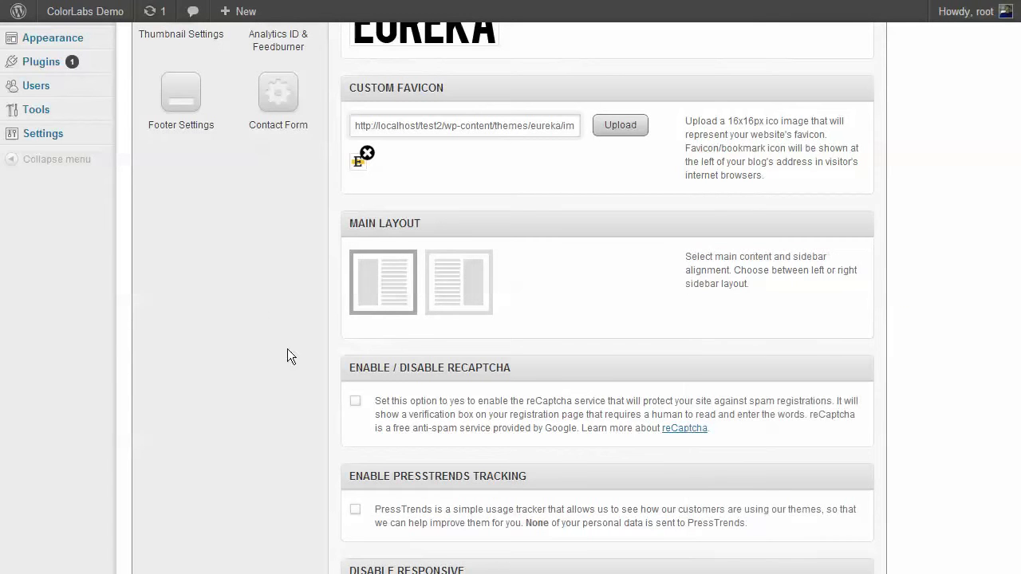
click(456, 285)
click(392, 303)
scroll(883, 169, up, 4)
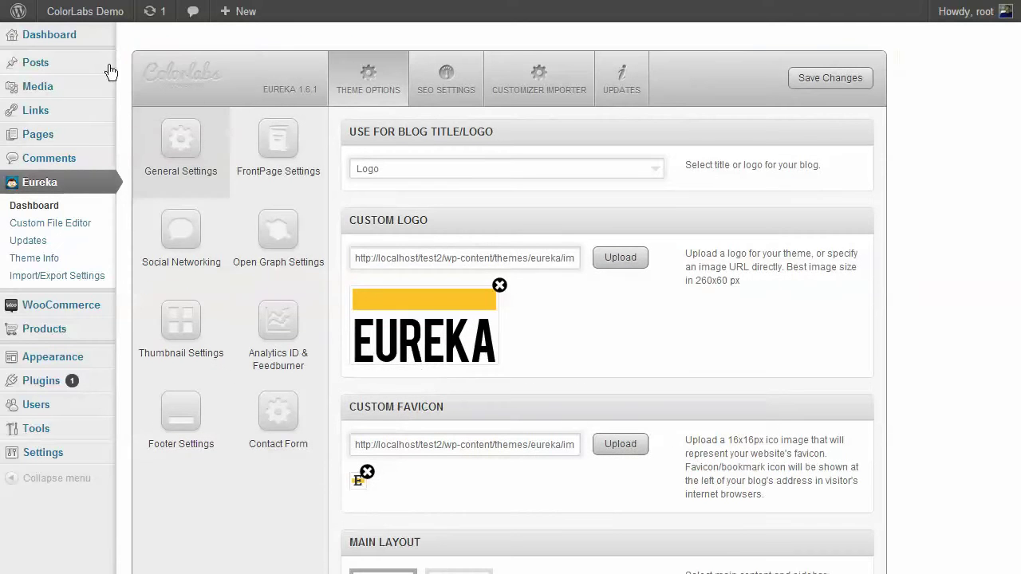
Start a new post, open the Lorem Ipsum generator page in a new tab and copy its first three paragraphs.
mouse_move(49, 65)
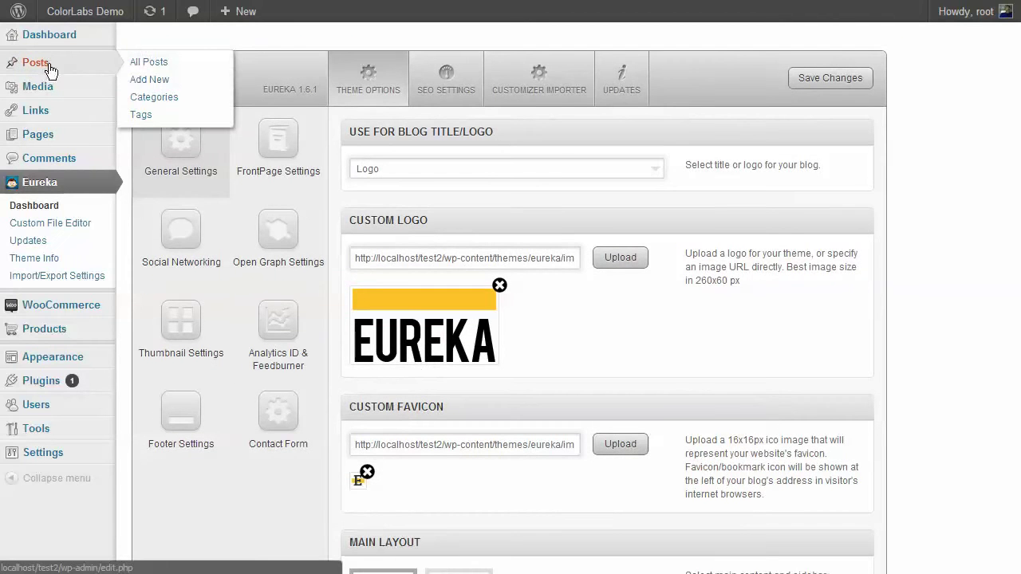
click(138, 80)
key(ctrl+t)
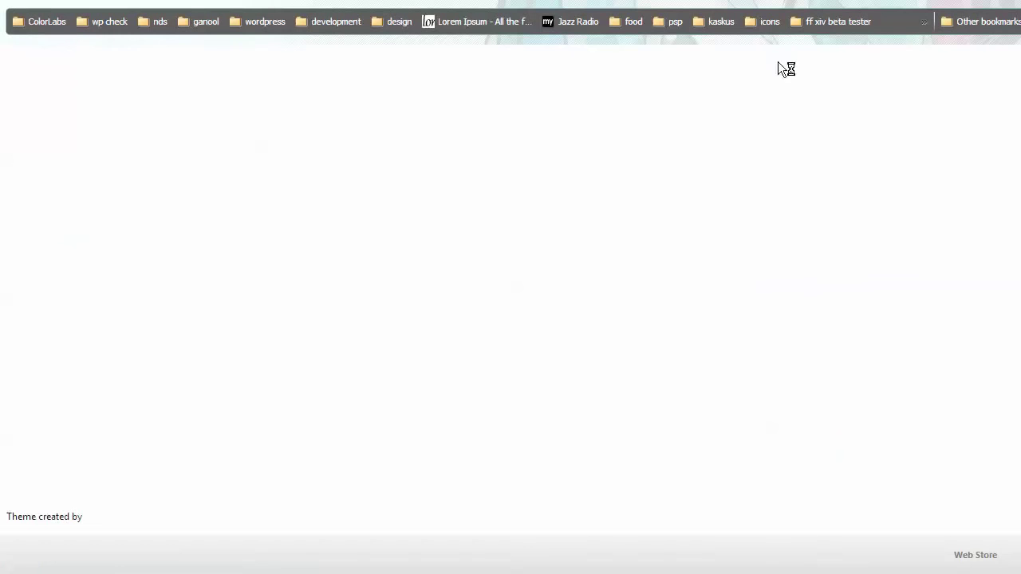
click(473, 29)
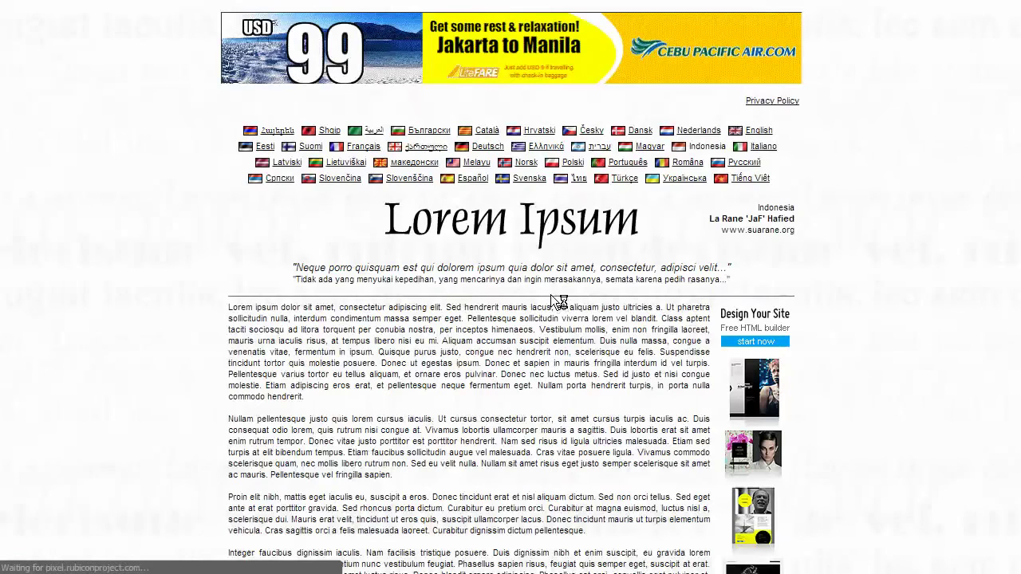
scroll(218, 239, down, 2)
drag(235, 152, 590, 372)
right_click(518, 360)
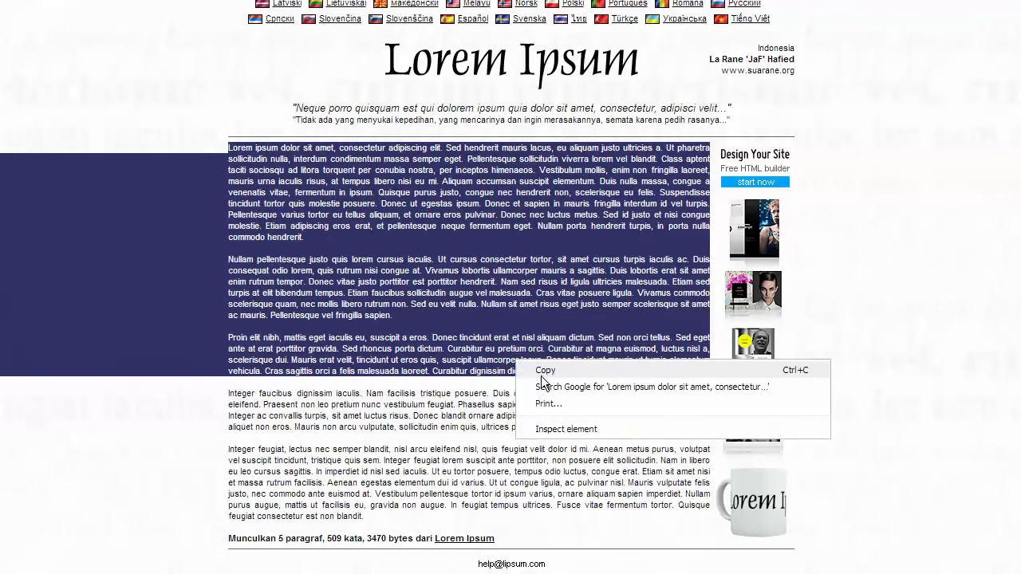
click(538, 369)
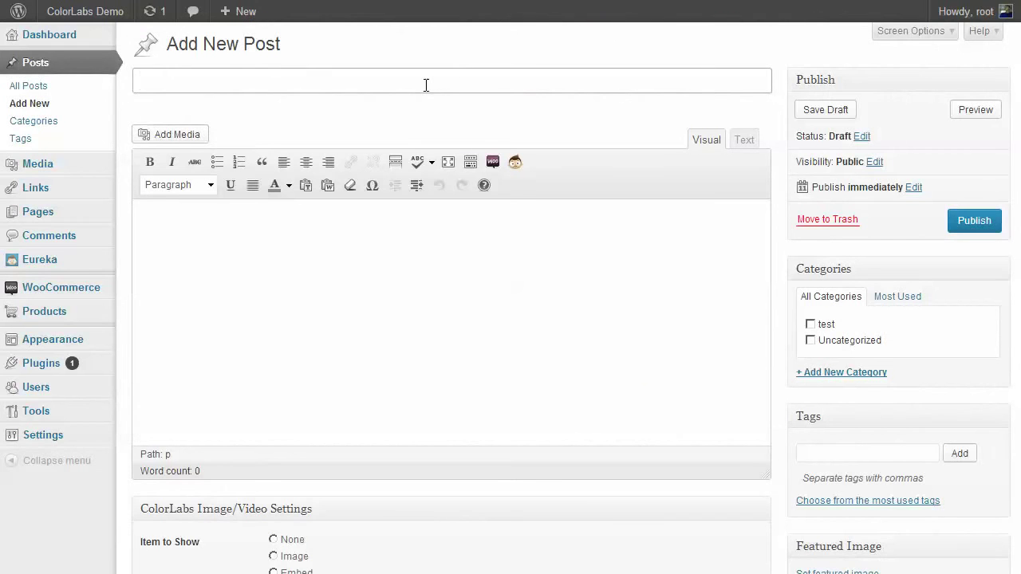
Title the new post "sample post", paste the copied Lorem Ipsum text as its content and publish it.
text(sample post)
key(Tab)
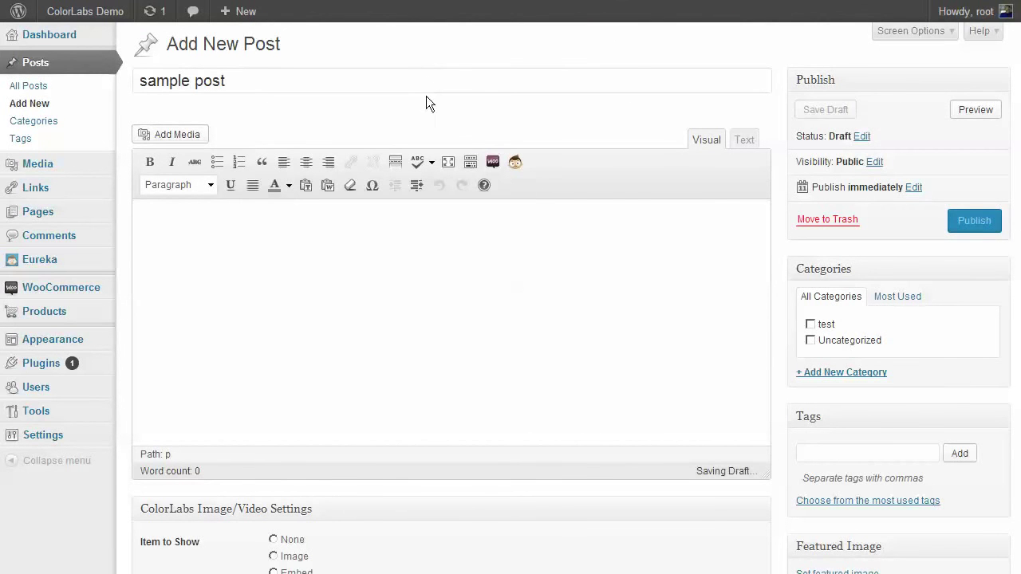
key(ctrl+v)
click(973, 220)
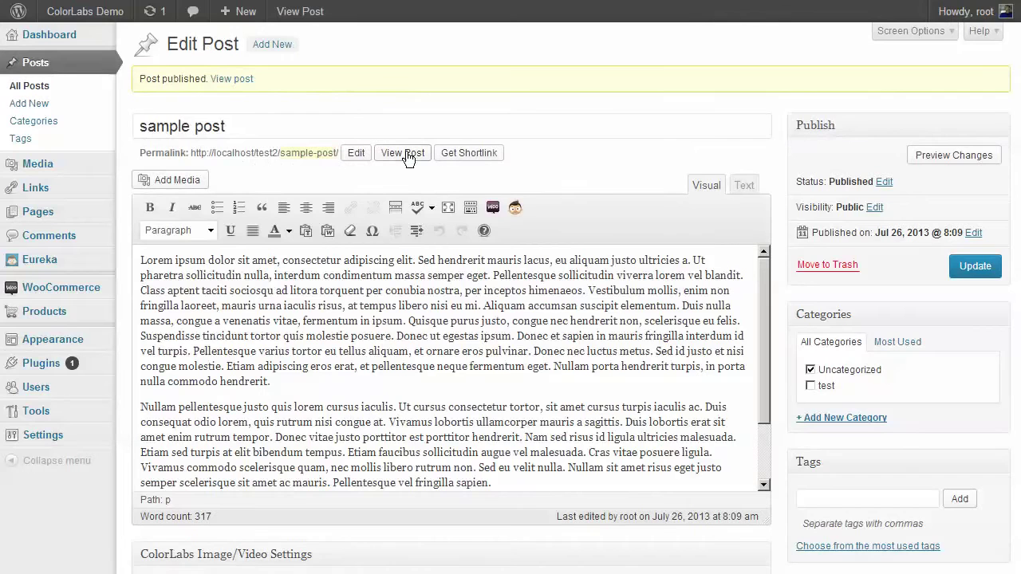
View the published sample post on the site and examine its sidebar placement.
click(403, 153)
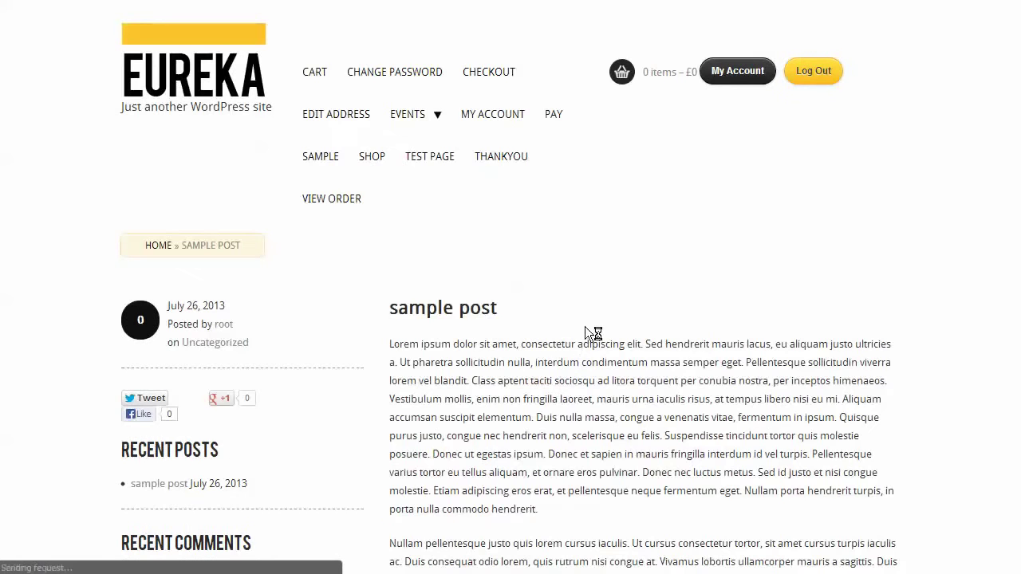
scroll(589, 319, down, 5)
scroll(586, 289, up, 3)
scroll(591, 290, up, 2)
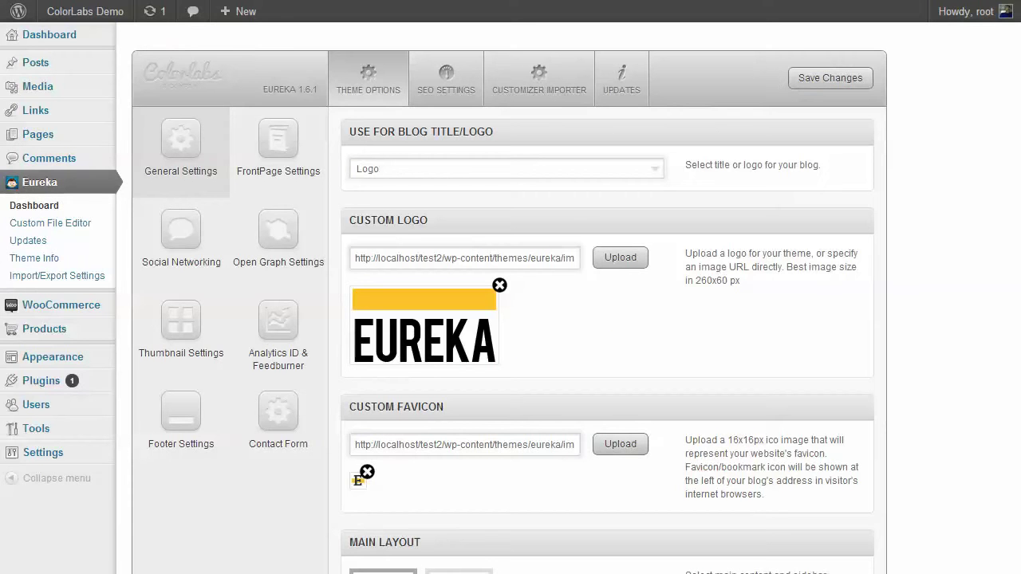
Choose the right-sidebar main layout in the theme options and save the changes.
scroll(542, 253, down, 3)
scroll(741, 365, up, 3)
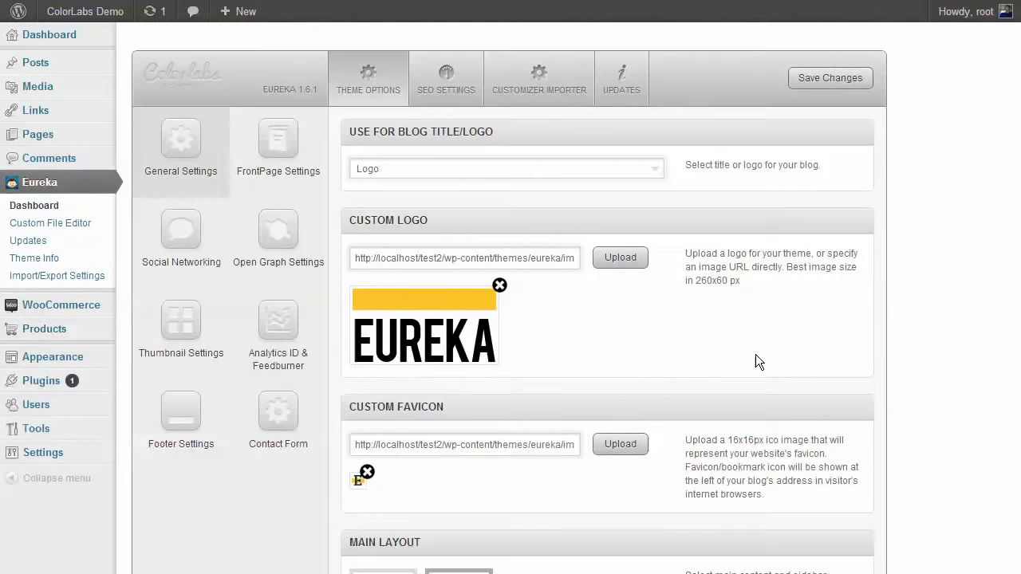
click(831, 79)
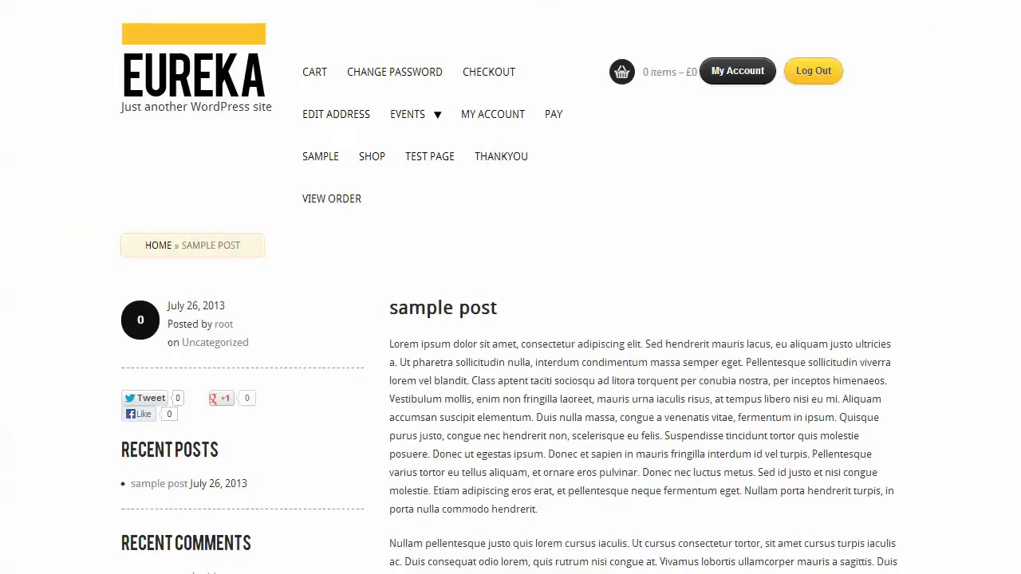
Reload the sample post on the site and check the sidebar's position.
right_click(602, 147)
click(623, 196)
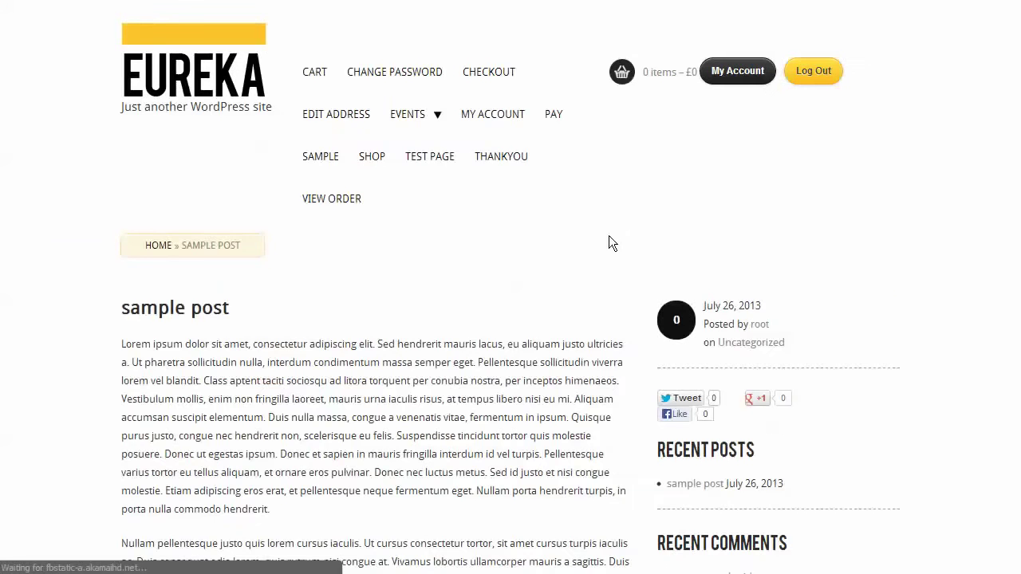
scroll(610, 319, down, 4)
Switch to Notepad and replace the note with "the sidebar will change its position".
key(alt+Tab)
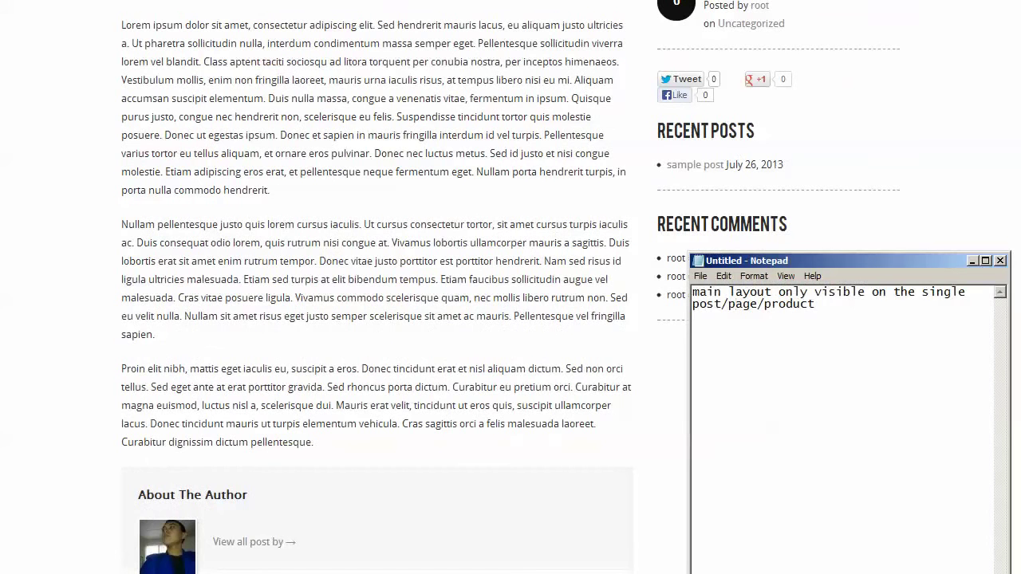
text(the)
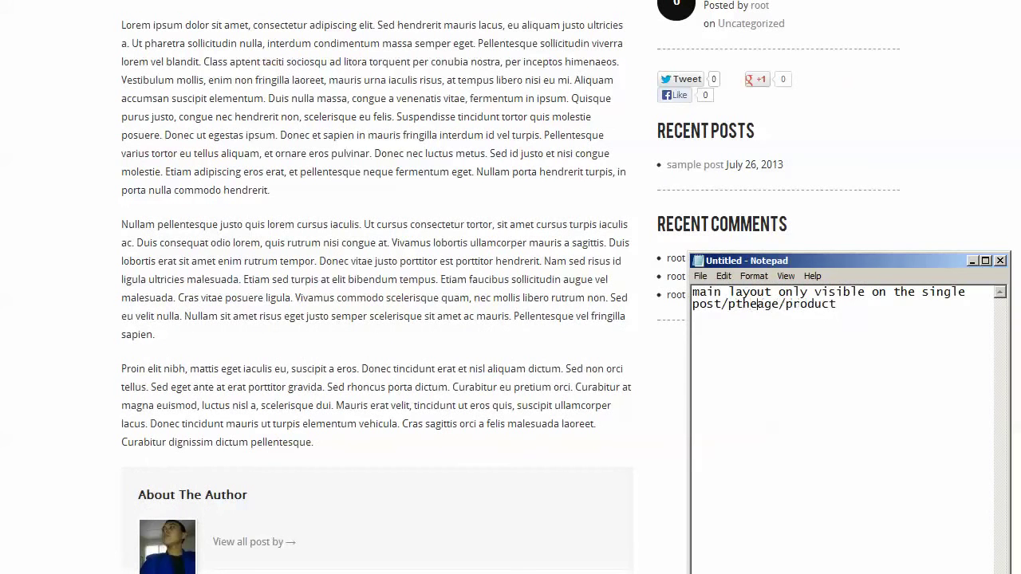
key(ctrl+a)
text(the sideba)
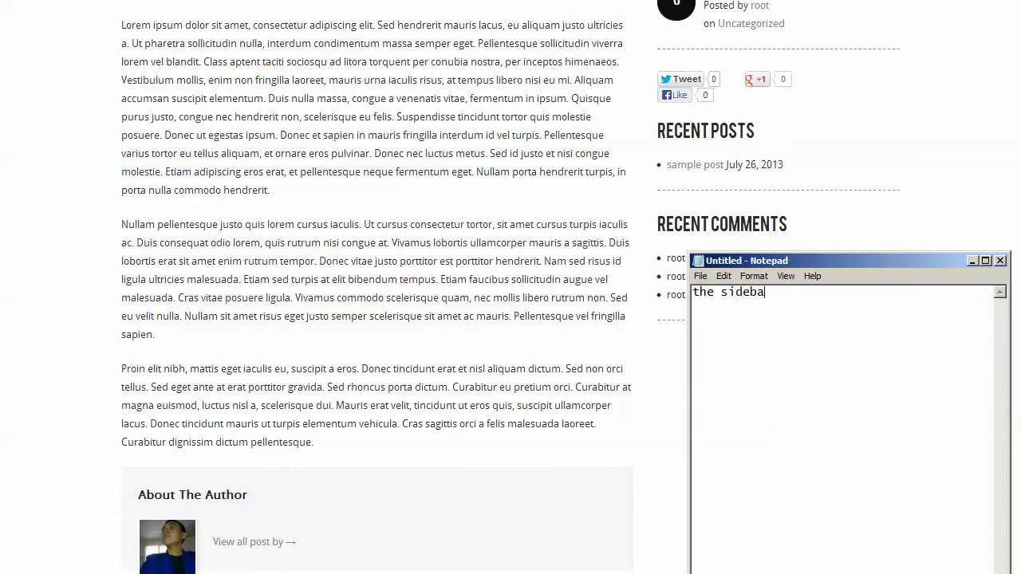
text(r will change it position)
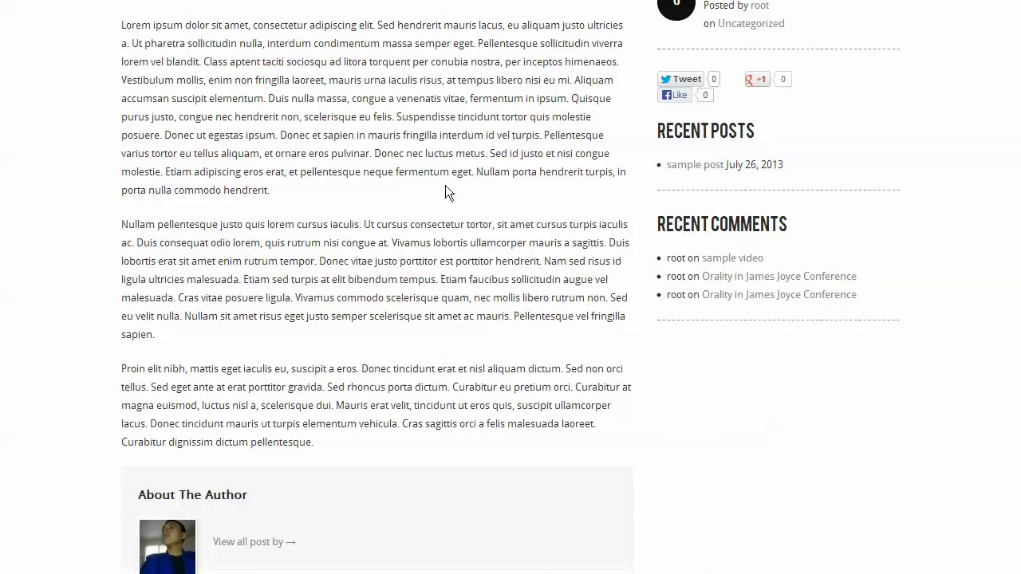
Return to the theme options and enable the reCaptcha service in the general settings.
click(417, 346)
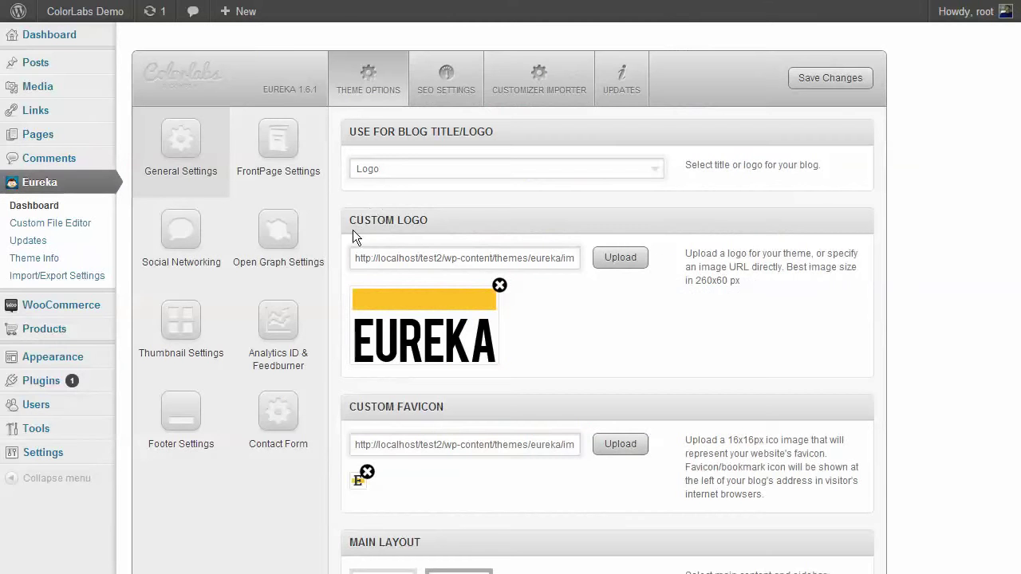
scroll(355, 252, down, 5)
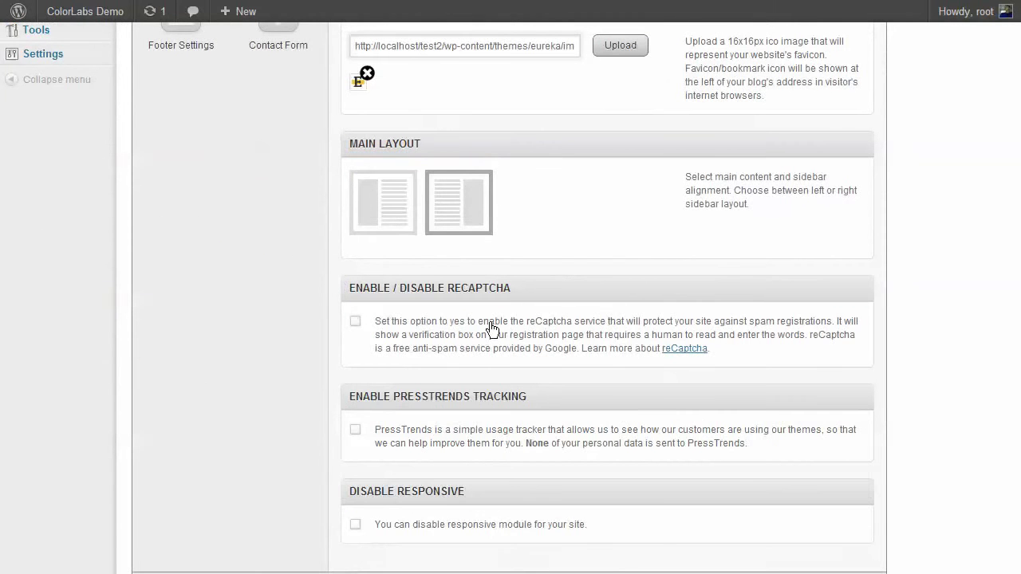
click(482, 326)
scroll(587, 404, down, 5)
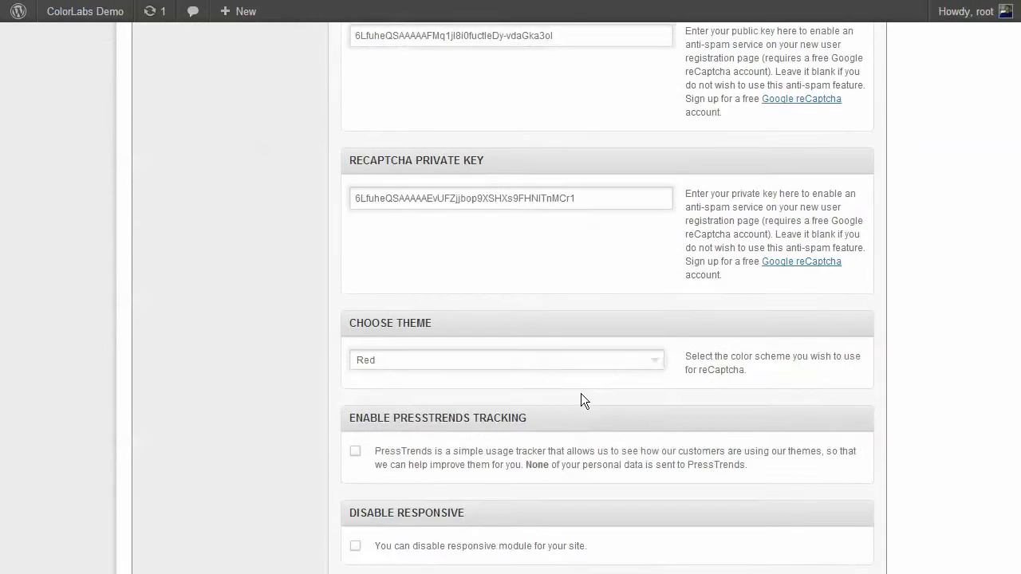
Clear the reCaptcha public key and private key fields.
scroll(581, 393, up, 5)
drag(607, 429, 280, 438)
key(BackSpace)
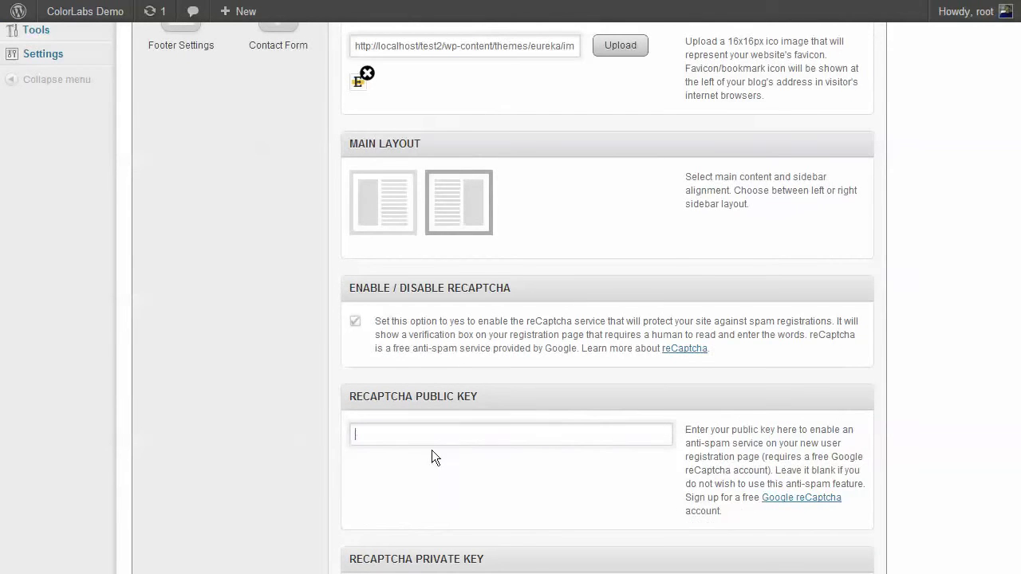
scroll(432, 449, down, 2)
drag(599, 443, 273, 433)
key(BackSpace)
scroll(430, 428, down, 2)
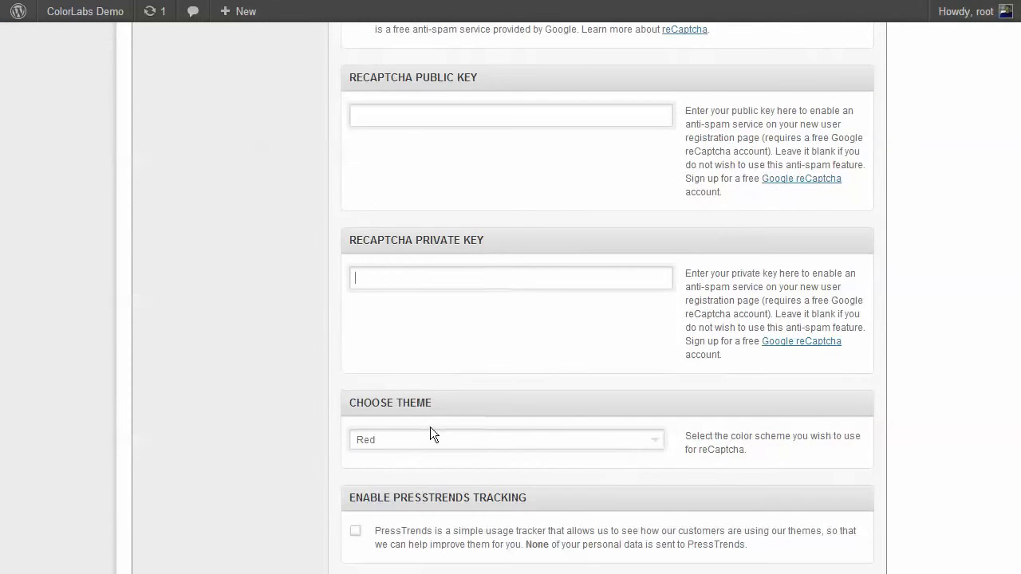
scroll(392, 311, up, 1)
Switch to Notepad and replace the note with "before you are able to use recapthca feature, make sure if you already have recaptcha:".
key(alt+Tab)
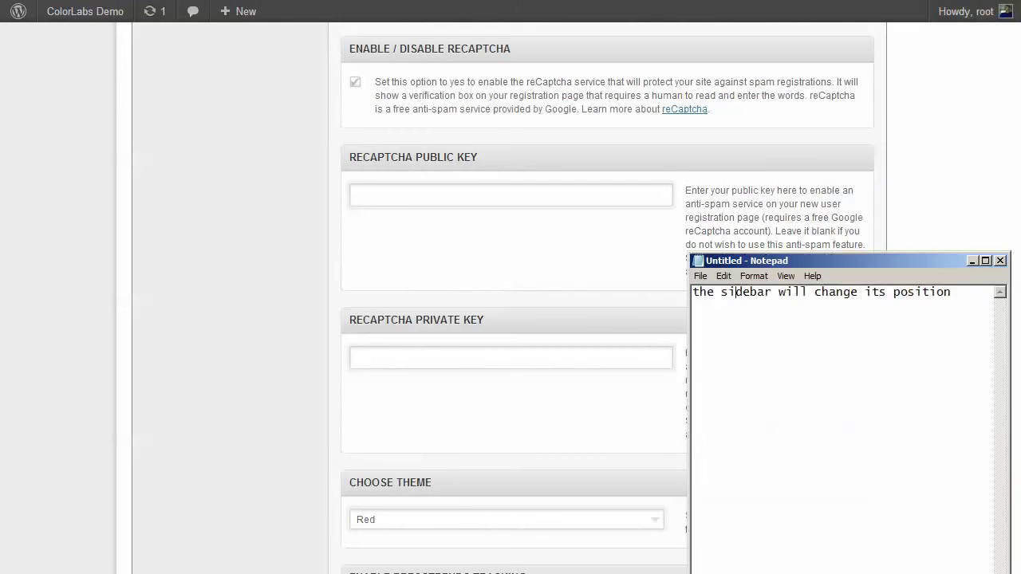
key(ctrl+a)
key(BackSpace)
text(before)
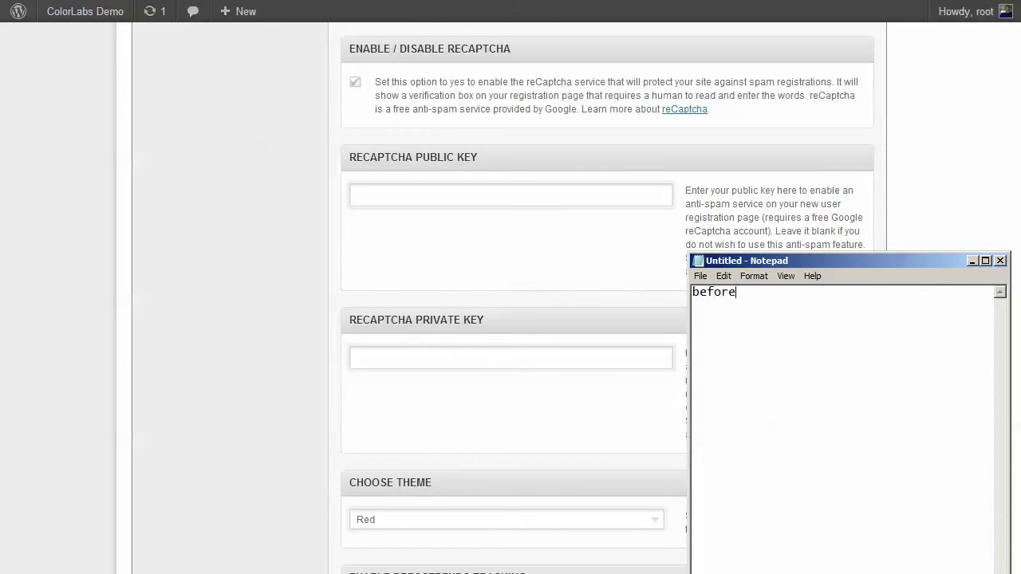
text( you are able to use rea)
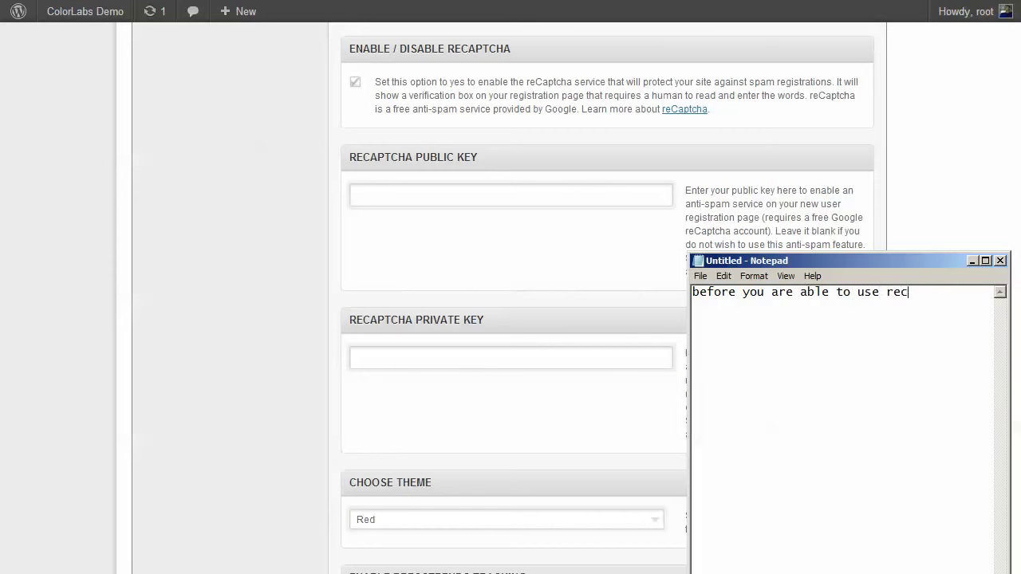
text(apthca feaut)
key(BackSpace)
key(BackSpace)
text(ature, make su)
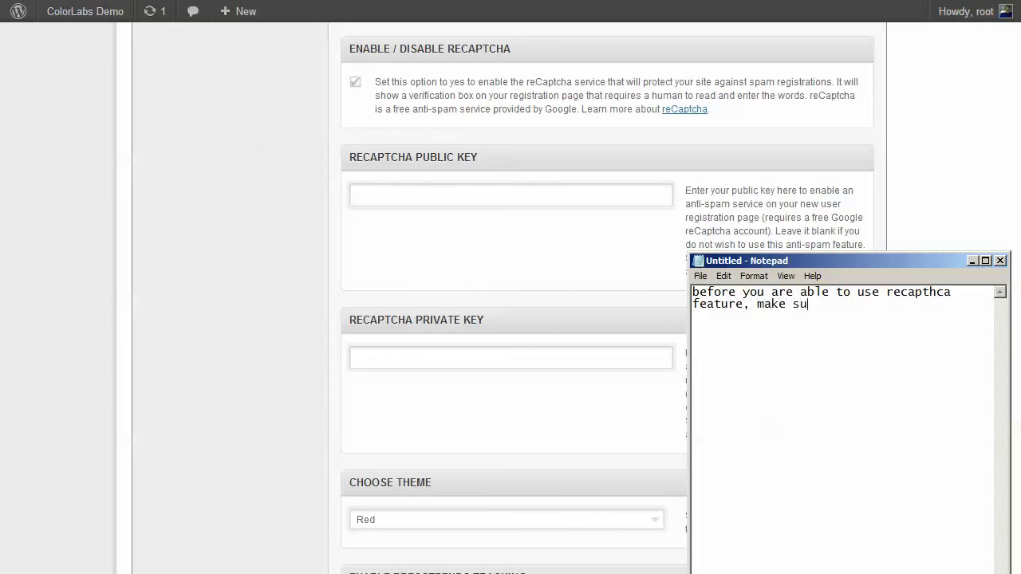
text(re if you already have)
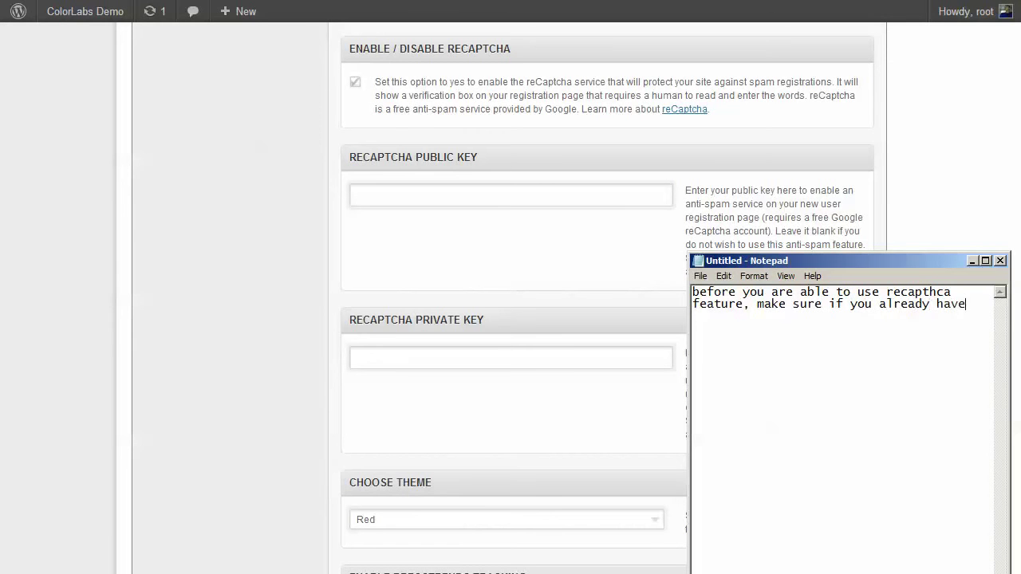
text( recap)
text(tcha:  )
List "-public key" and "-private key" on separate lines below the reCaptcha note.
text(-publ)
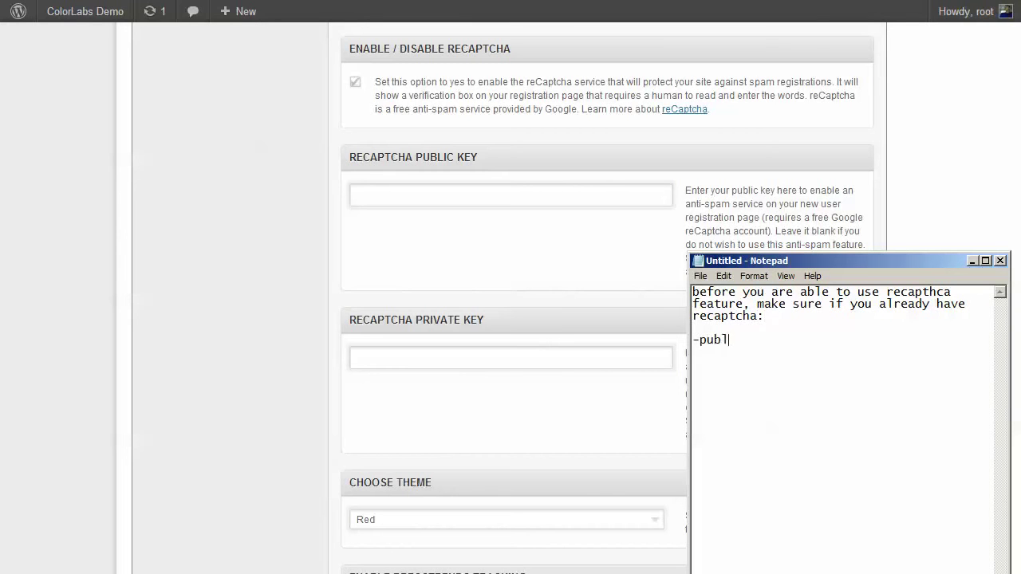
text(ic key)
key(Return)
text(-private key  )
Add "please rememmber if this feature will only available on the registration page (new member registration page" below the key list.
text(please remm)
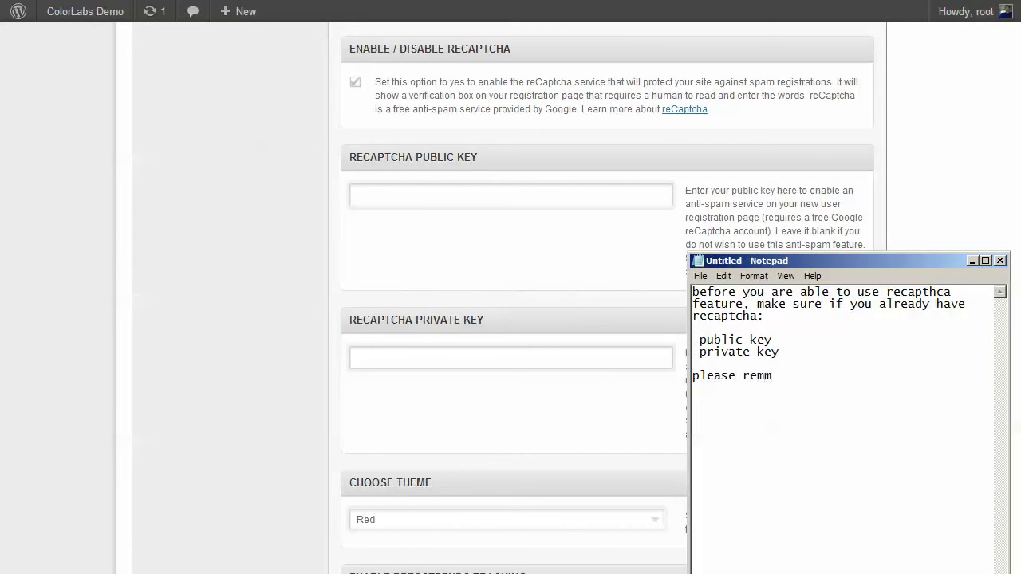
key(BackSpace)
text(emmber if this feature will on)
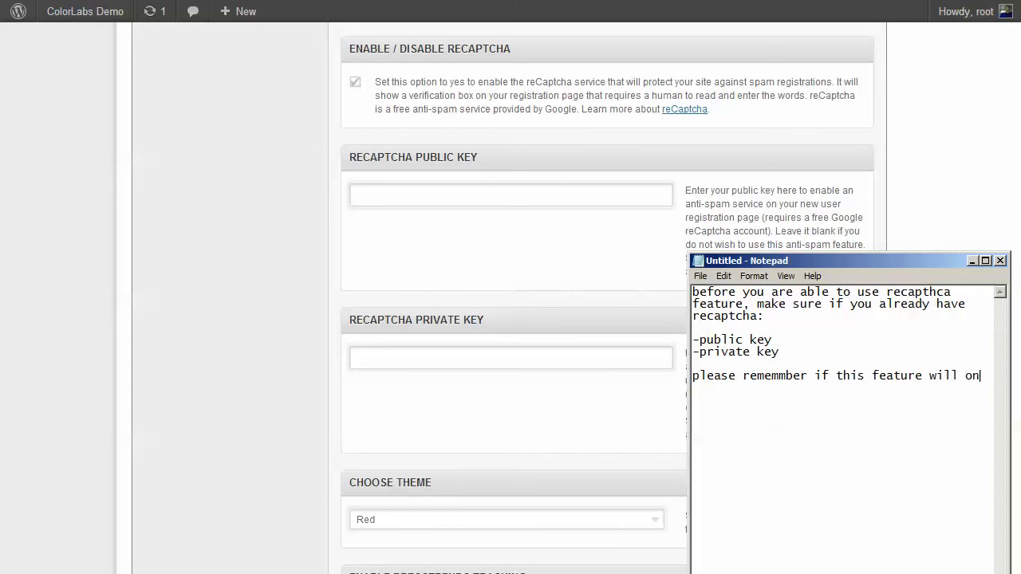
text(ly)
key(BackSpace)
text(ly available on the re)
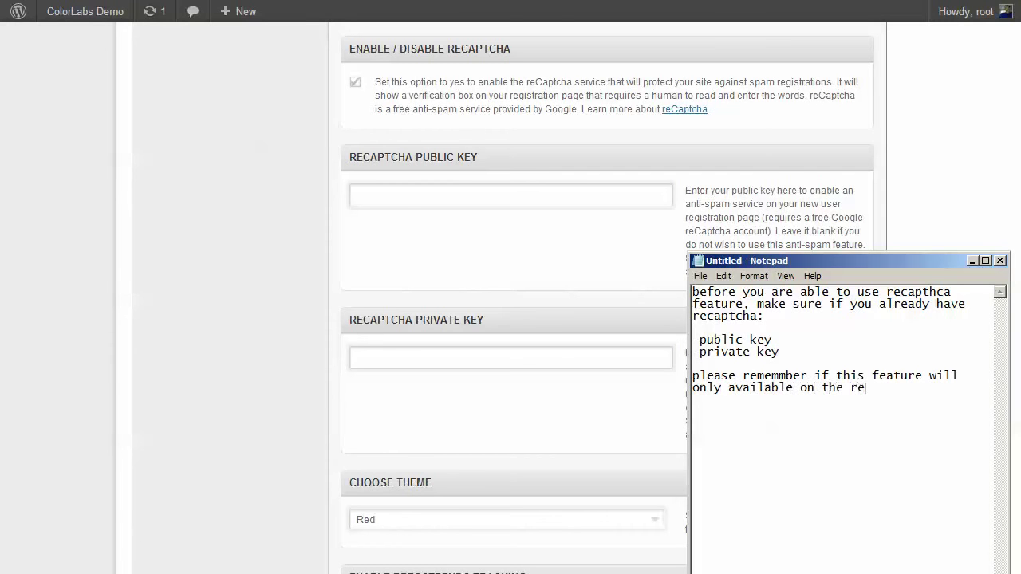
text(gistration page ()
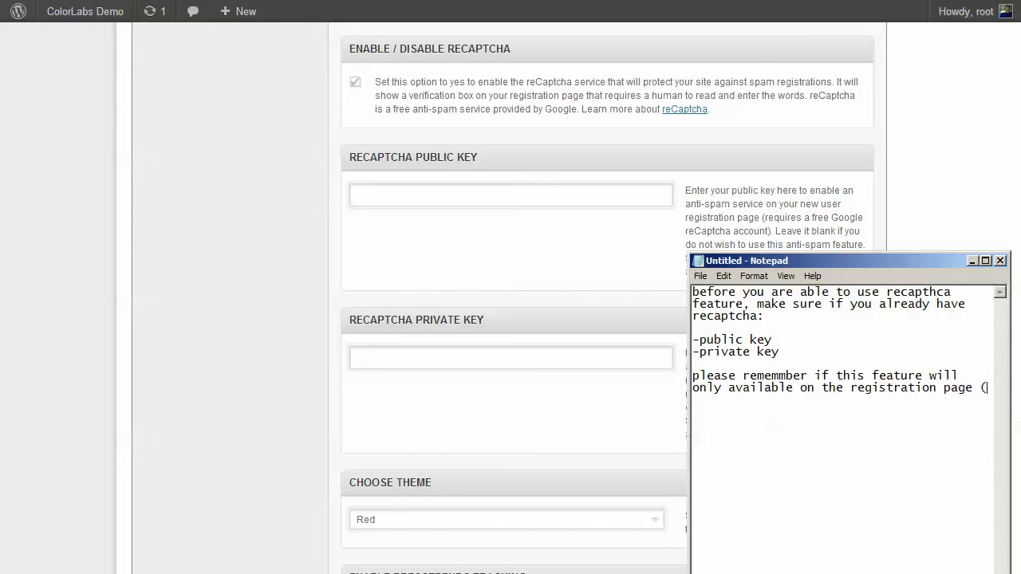
text(new a)
key(BackSpace)
text(member registra)
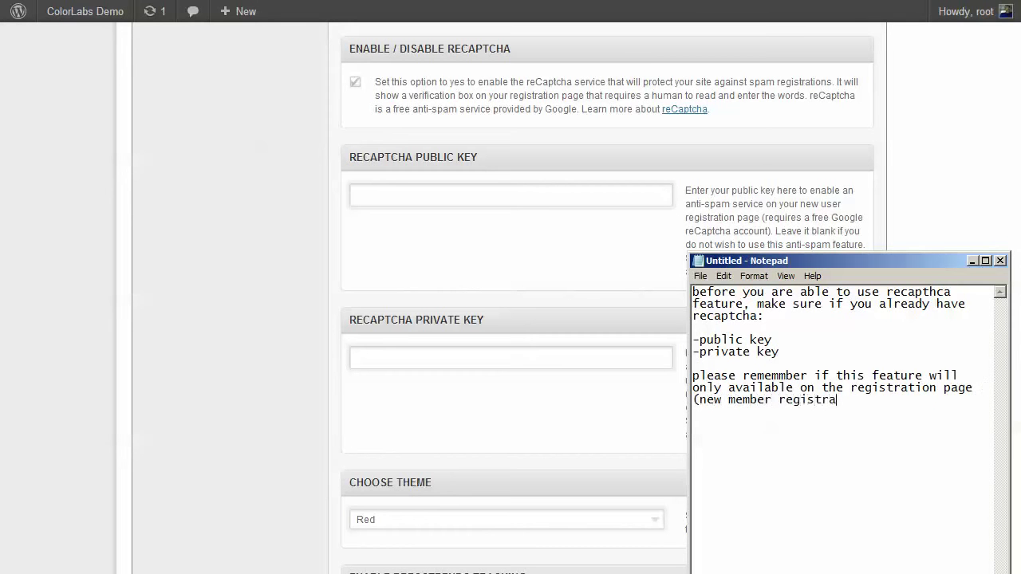
text(tion page)
Replace the Notepad note with "you can also choose the recaptcha template, there are black, red, etc.".
click(193, 270)
scroll(190, 276, down, 3)
key(alt+Tab)
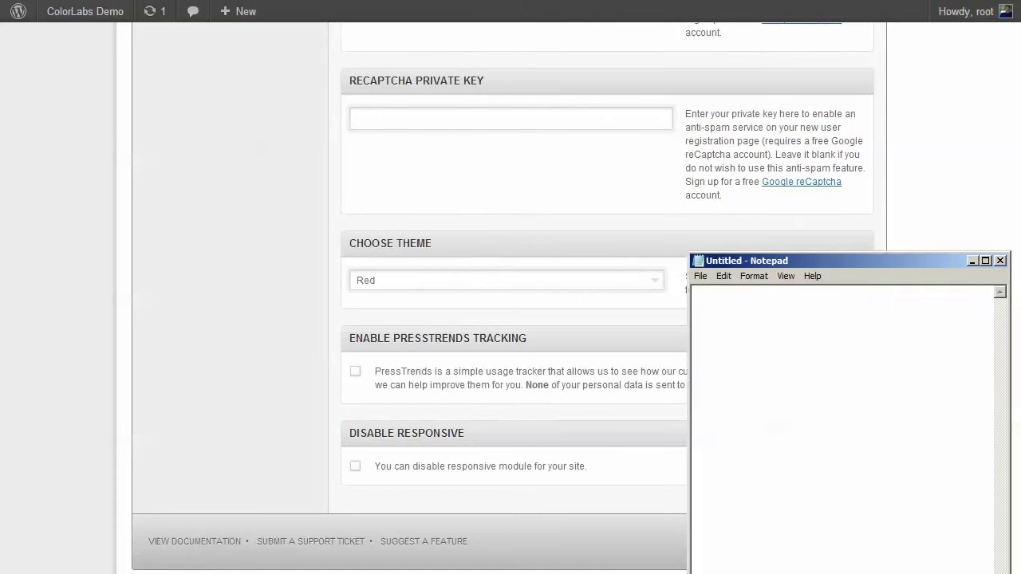
key(ctrl+a)
text(you can also choose the )
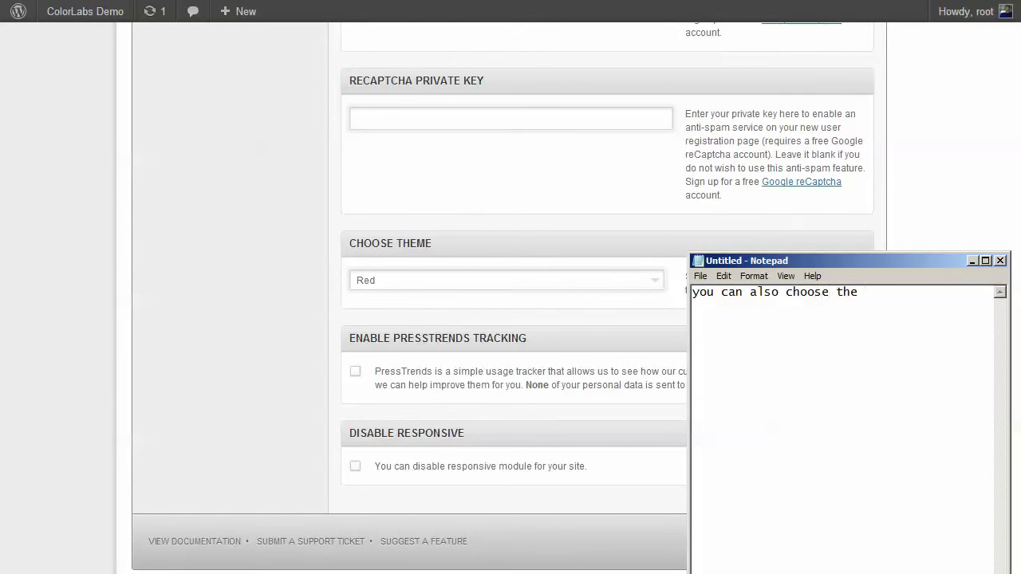
text(recaptcha)
text( the)
key(BackSpace)
text(emplate)
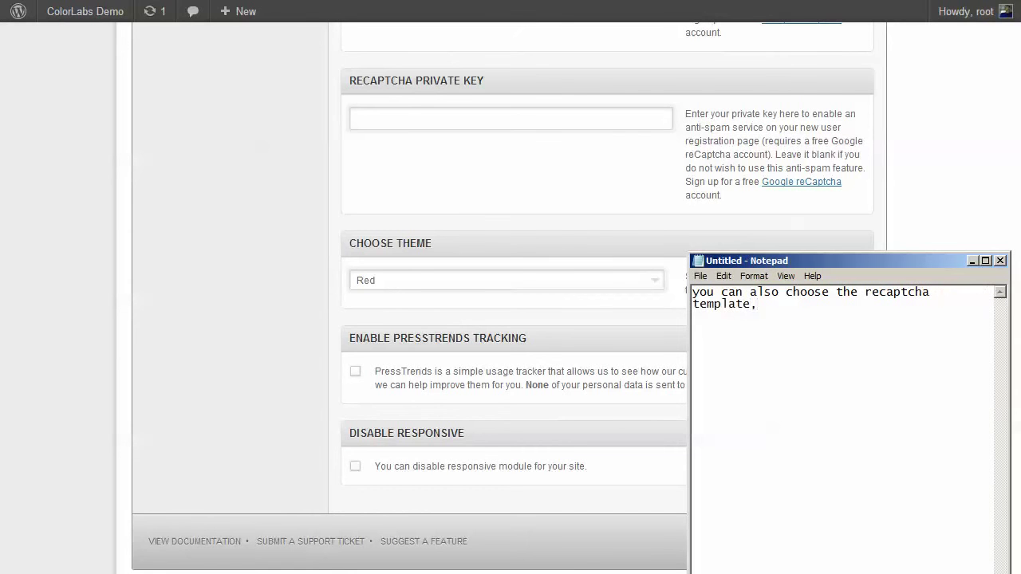
text(, there are black, red, etc.)
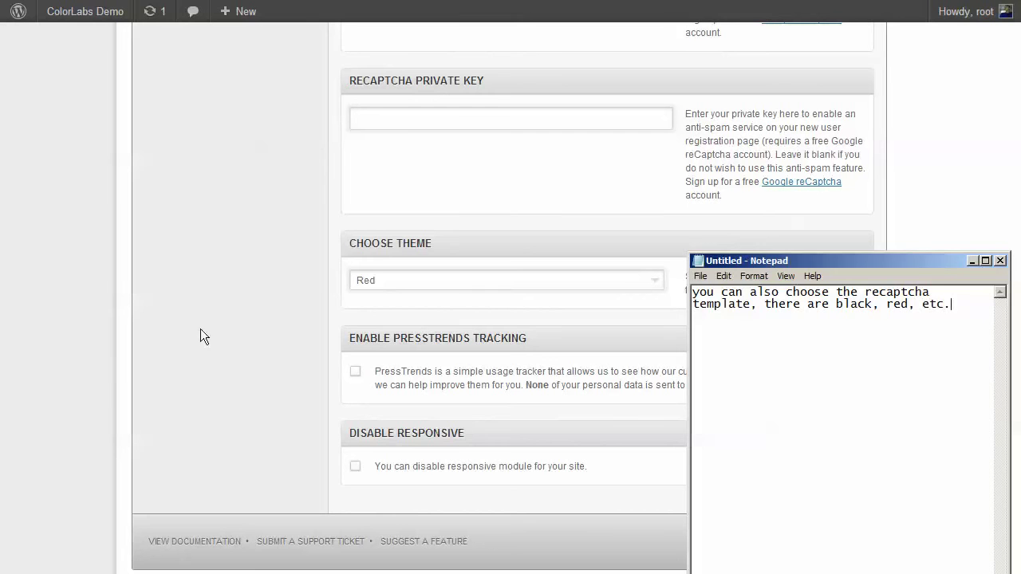
Return to the theme options and look through the color schemes offered for reCaptcha under Choose Theme.
click(200, 329)
click(371, 281)
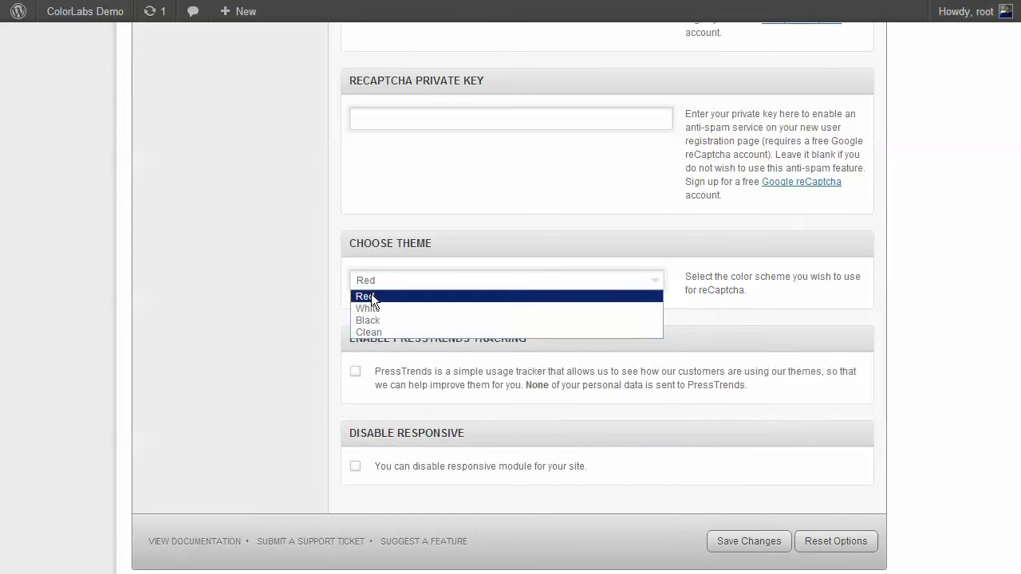
click(274, 348)
scroll(276, 350, down, 2)
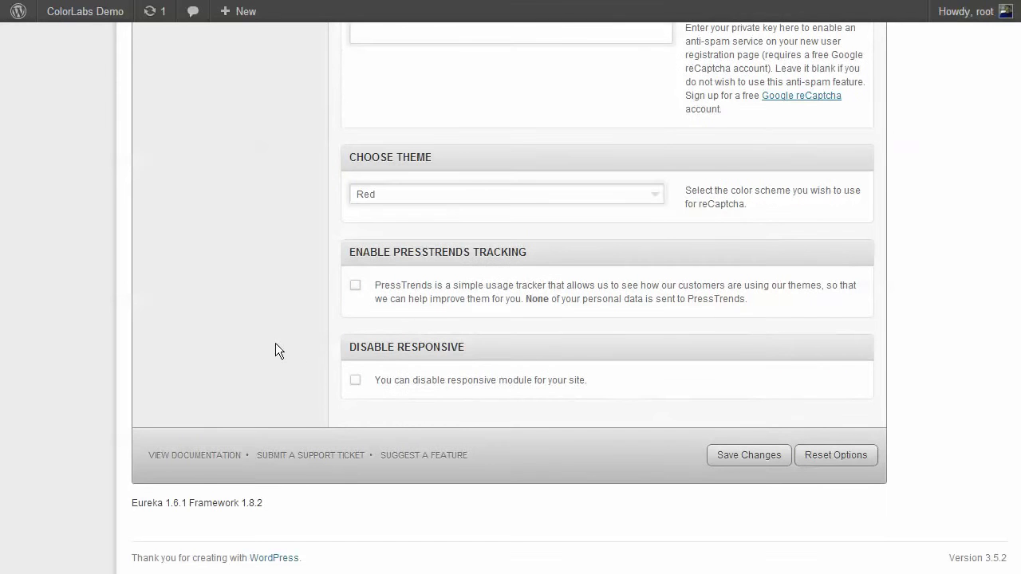
scroll(275, 351, up, 1)
Switch to Notepad and replace the note with "press trends tracking and responsive settings is a checkbox".
key(alt+Tab)
key(ctrl+a)
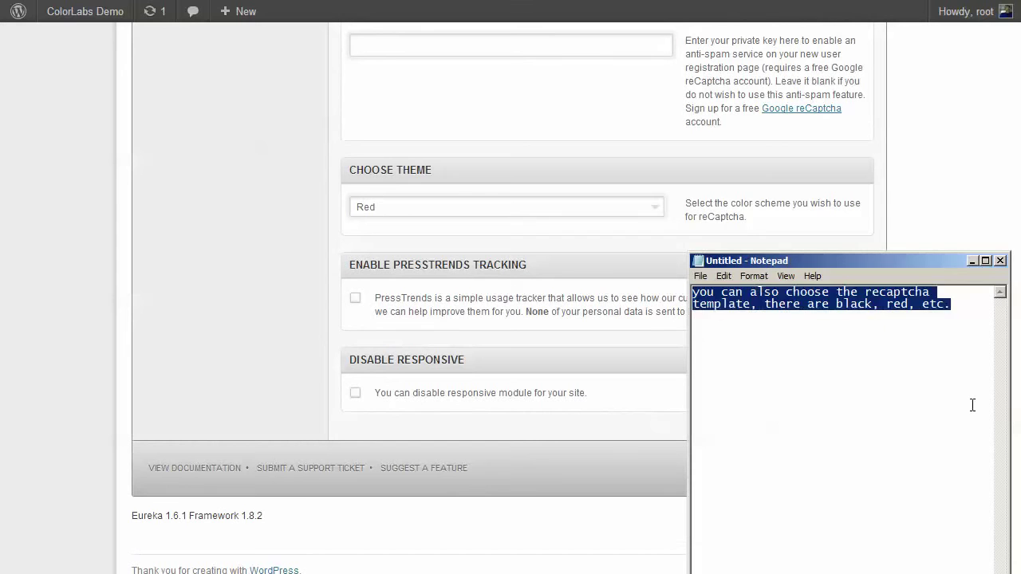
text(press tre)
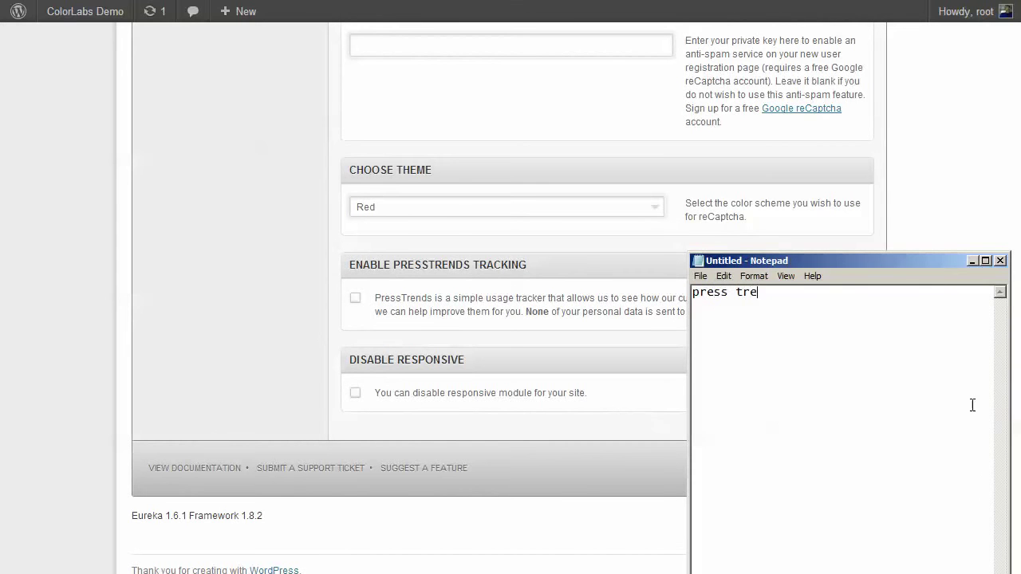
text(nds tracking and respons)
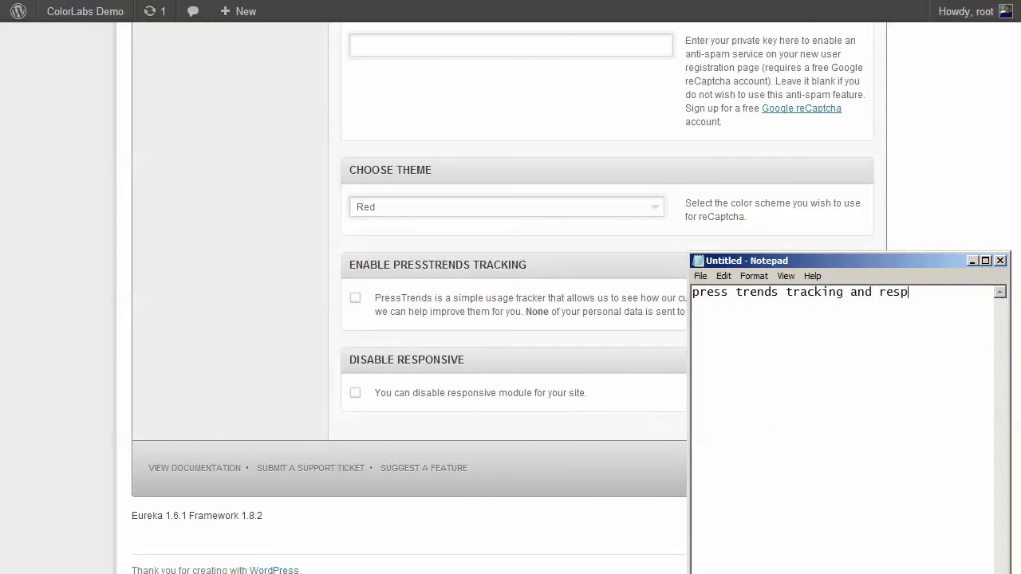
key(BackSpace)
key(BackSpace)
text(nsive settings is)
key(BackSpace)
text(is)
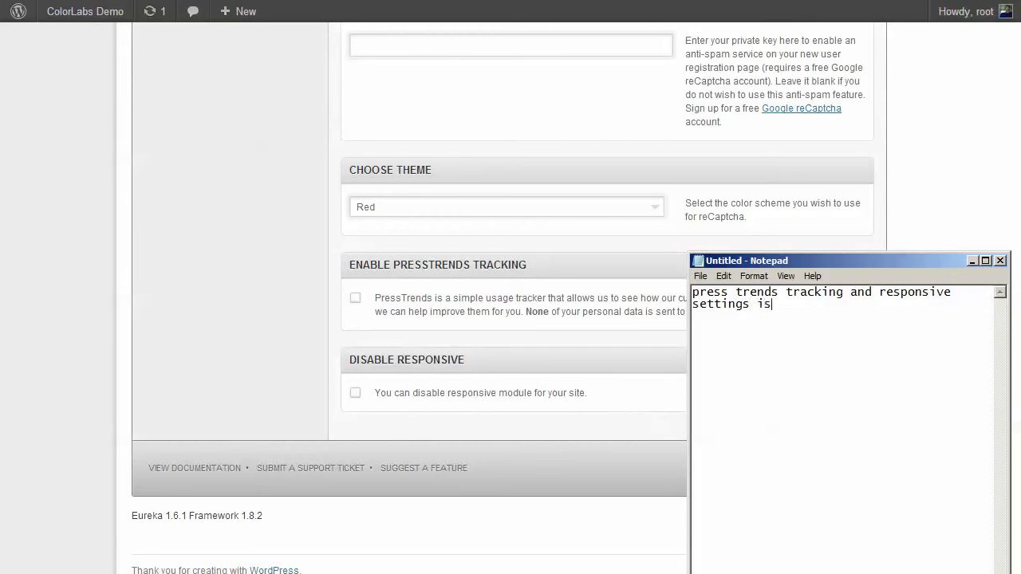
text( a checkbox)
Back in the theme options, tick Disable Responsive and clear the Enable / Disable reCaptcha option.
click(317, 313)
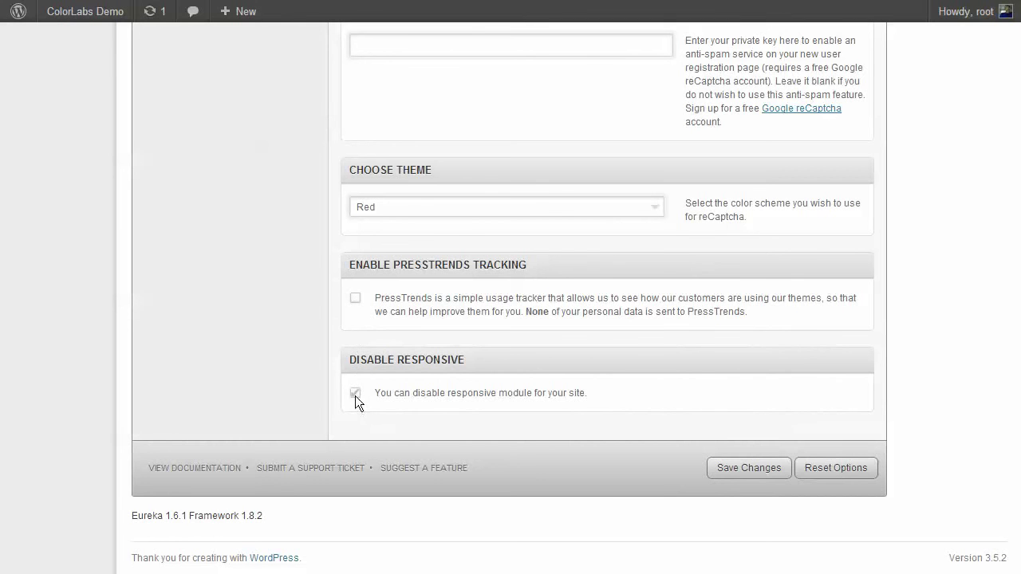
scroll(333, 402, up, 5)
scroll(336, 414, down, 2)
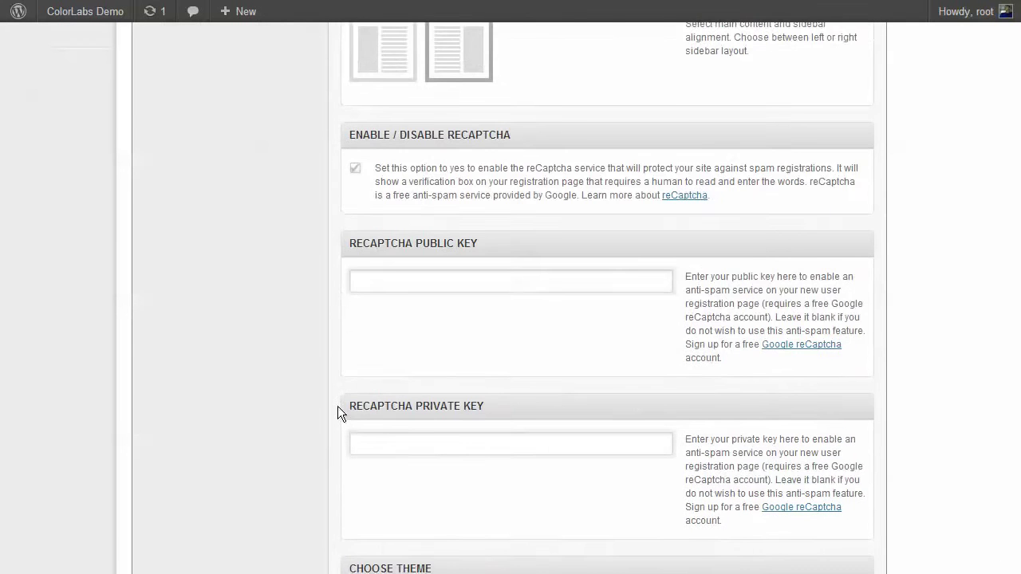
scroll(337, 406, up, 2)
click(356, 248)
scroll(239, 254, up, 5)
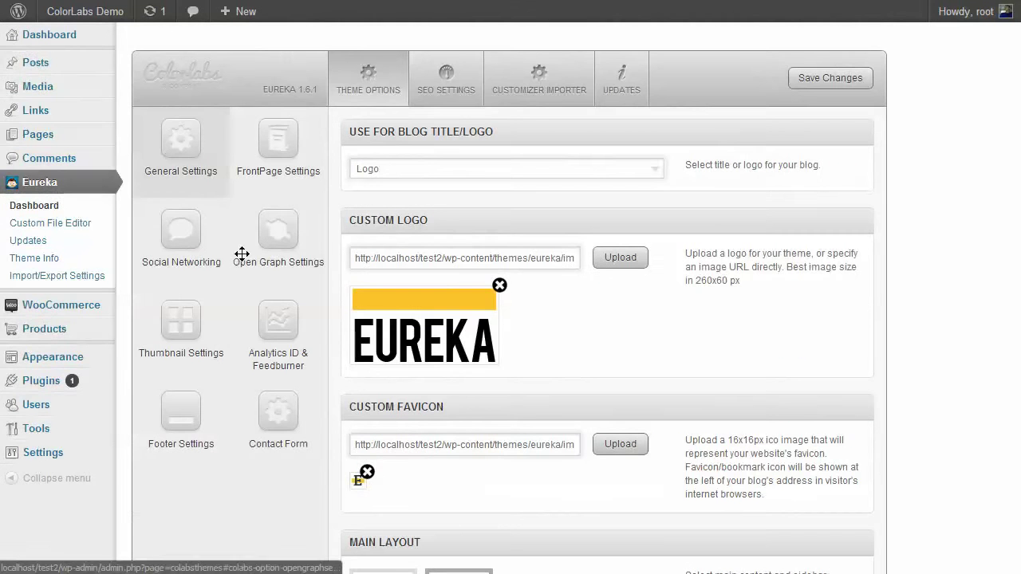
Replace the Notepad note with "next setting is front page settings" and open the theme's FrontPage Settings.
key(alt+Tab)
key(ctrl+a)
text(ne)
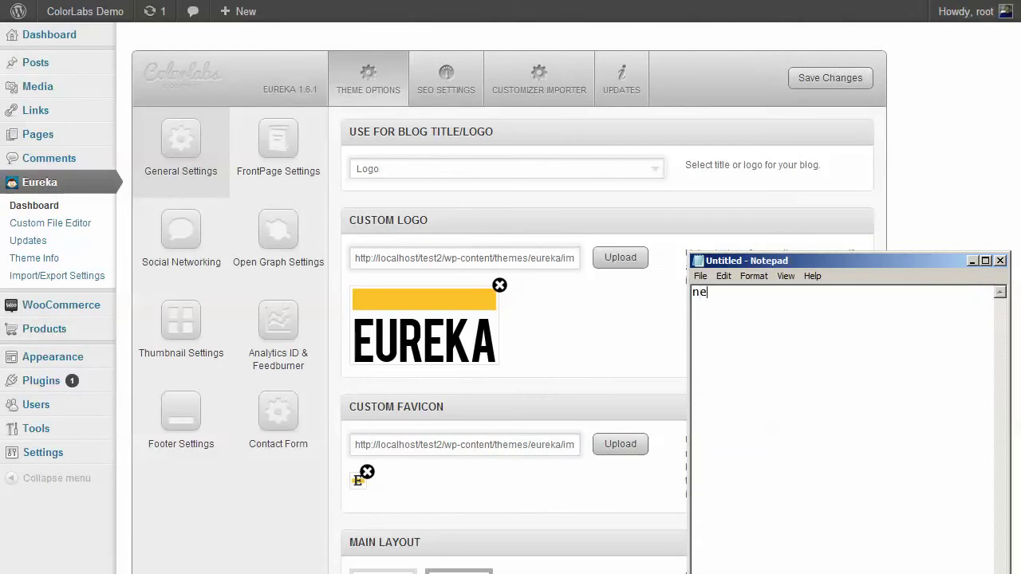
text(xt settings is front)
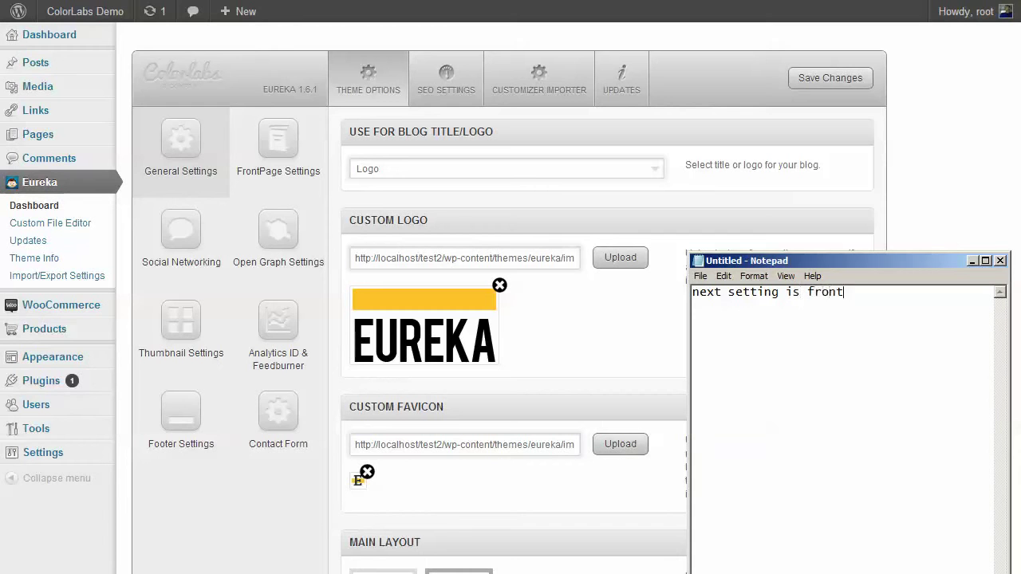
text( page settings)
click(926, 184)
drag(287, 159, 594, 323)
Switch to Notepad and replace the note with the heading "at front page settings, you will able to:".
key(alt+Tab)
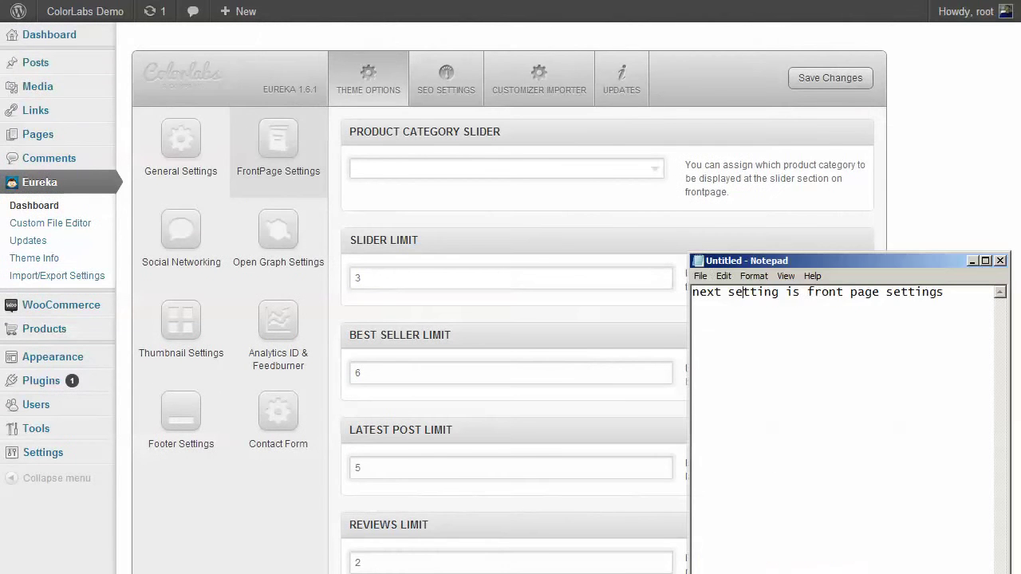
key(ctrl+a)
text(at)
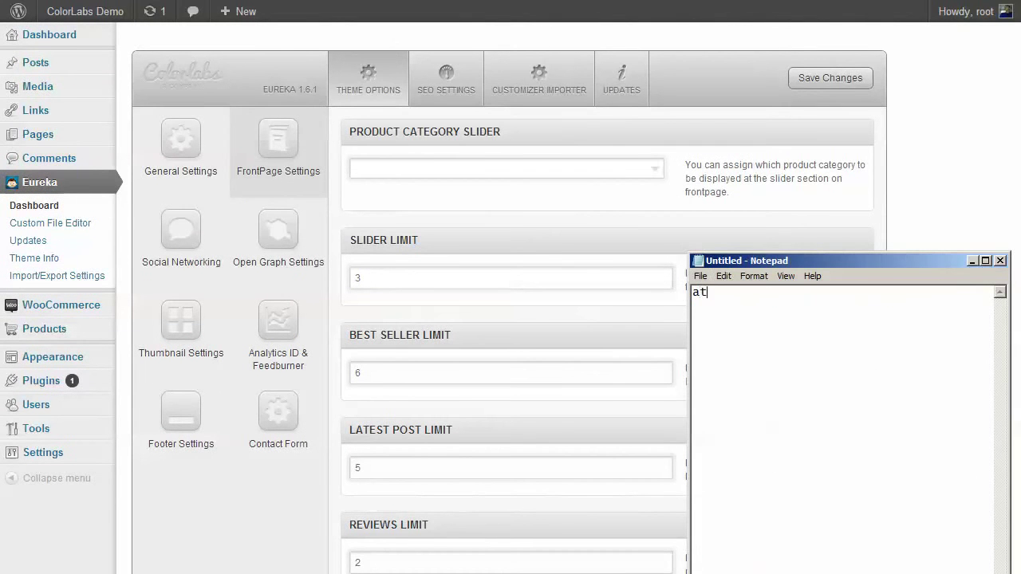
text( front page settings, y)
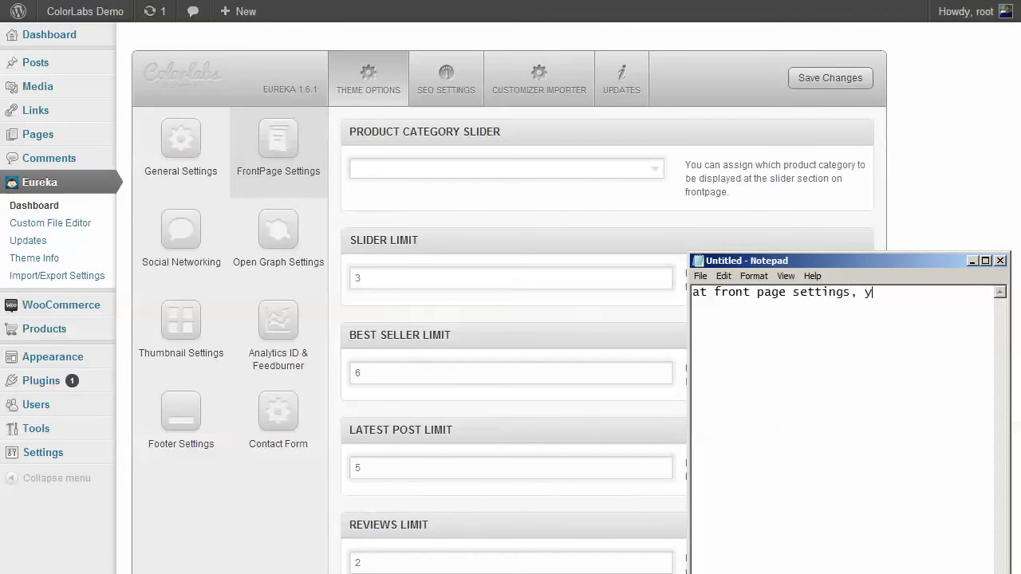
text(ou will able to:)
key(Return)
Add list item 1 below the heading: "choose which product category should be displayed at the slider".
text(1. choose w)
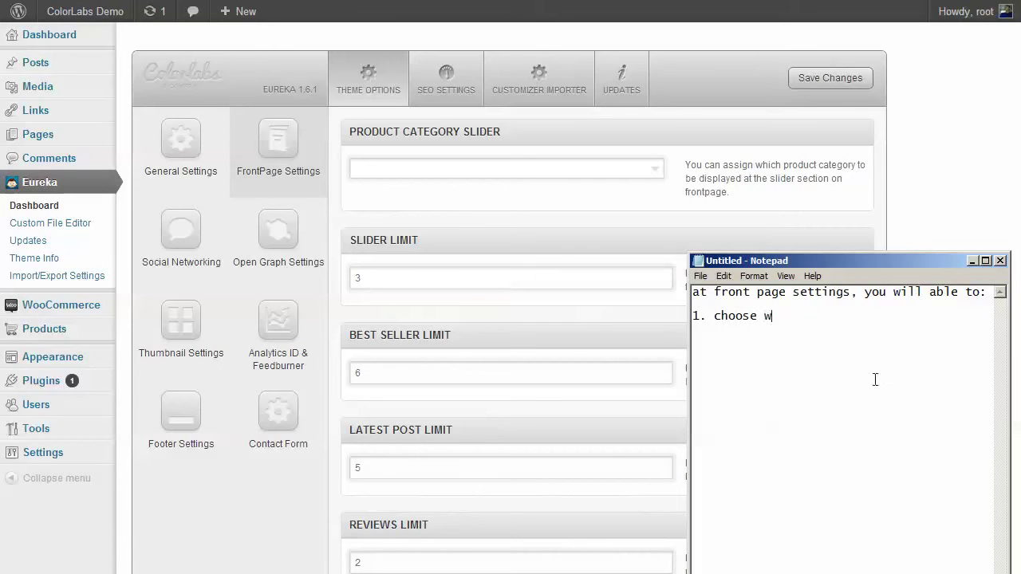
text(hich product category s)
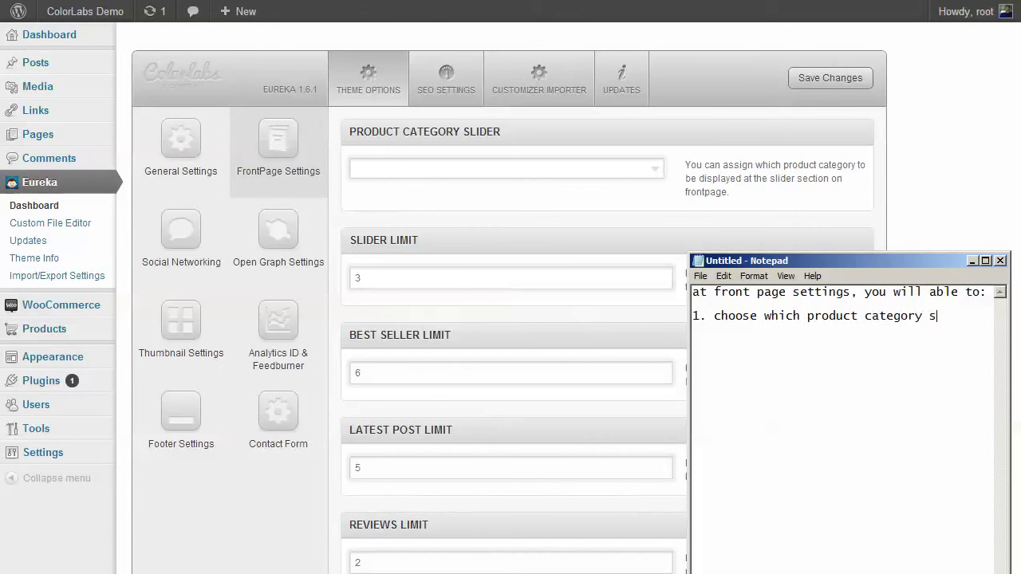
text(hould be display)
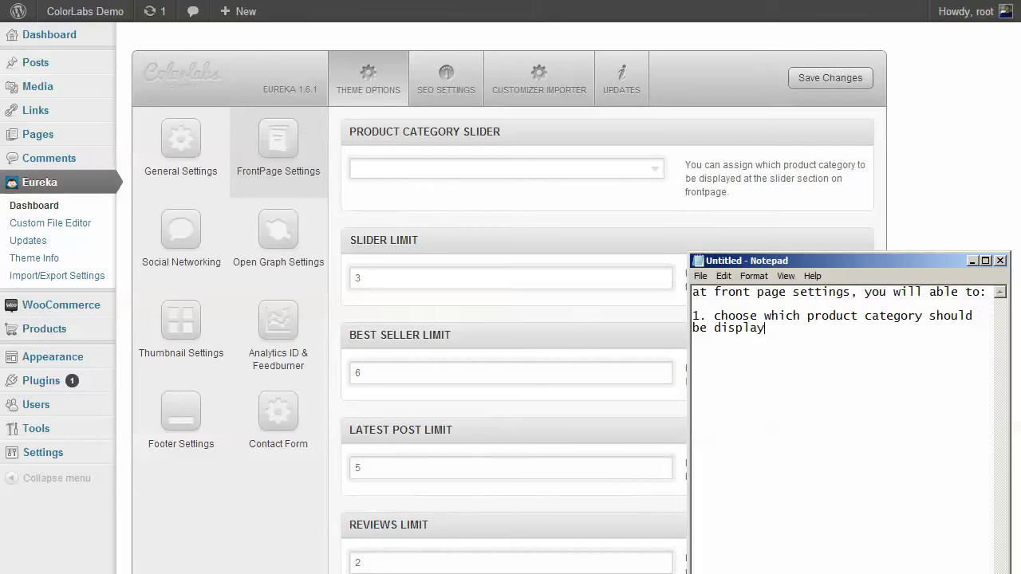
text(ed at the slider 2. )
Write list item 2 as "set how many product(s) should be visible at the slider".
text(set how ma)
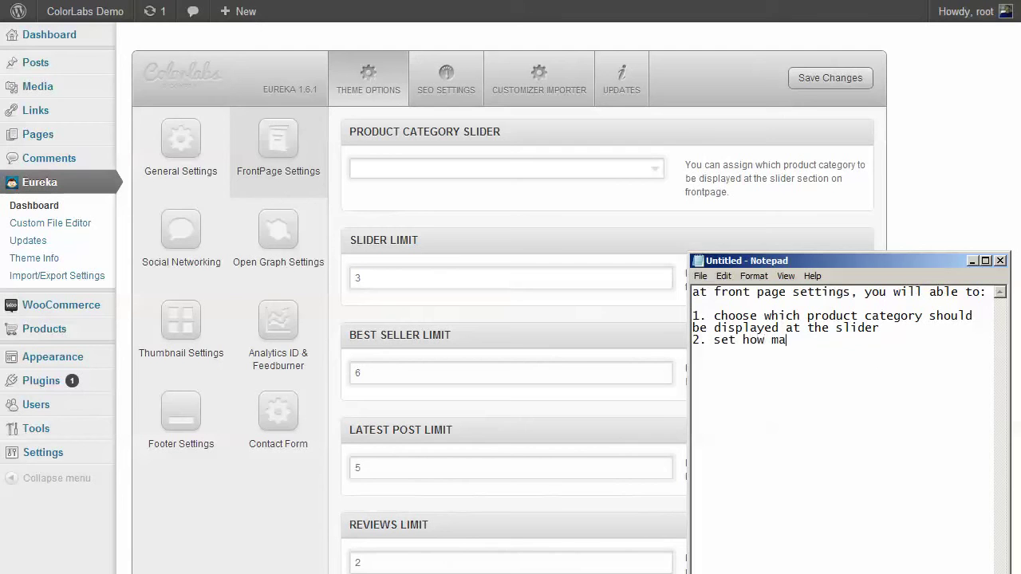
text(ny product(s) should be)
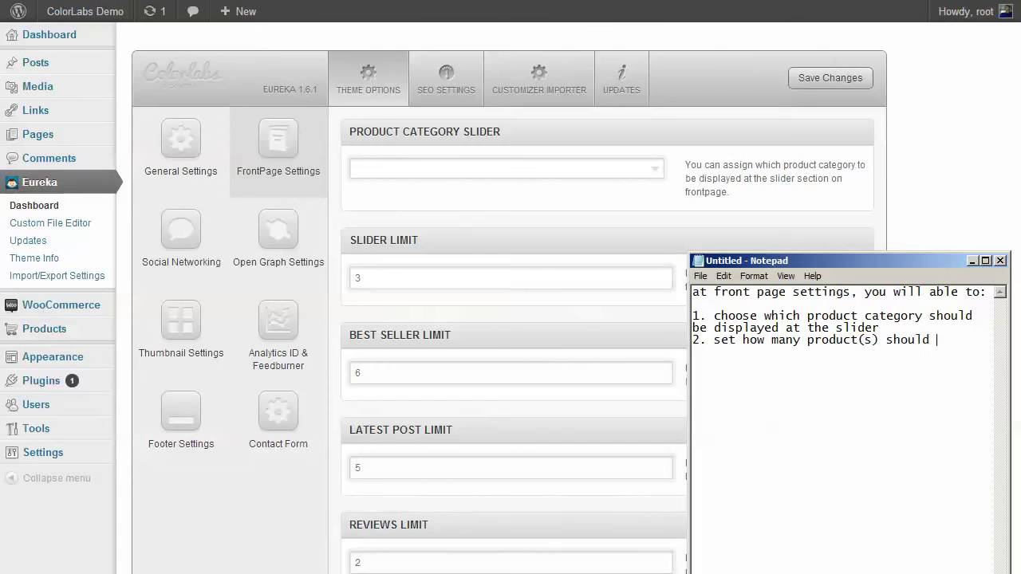
text(ble at the slide)
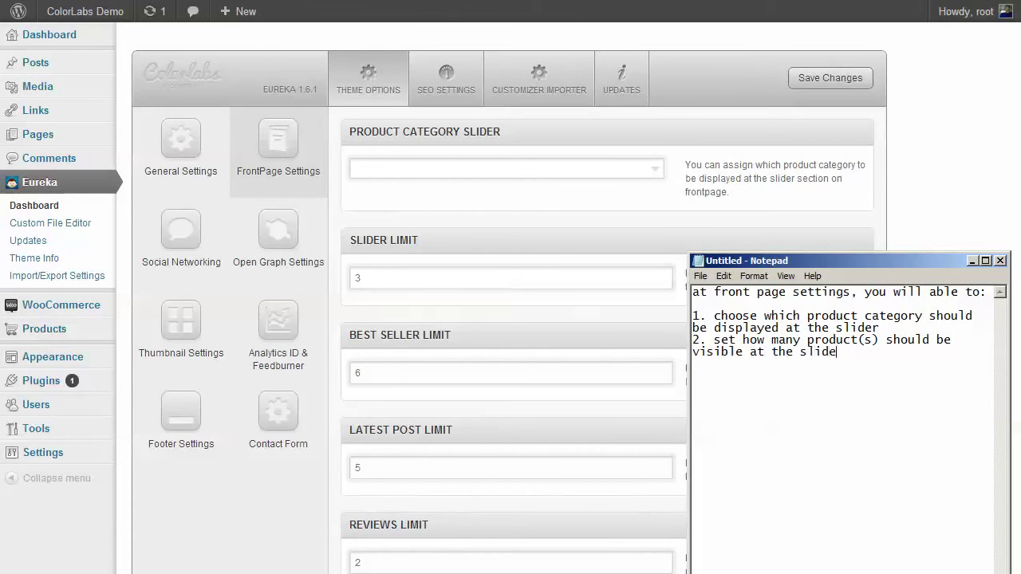
text(r)
key(Return)
Add list item 3: "set how many best seller product should be displayed".
text(3. set ho w many bes)
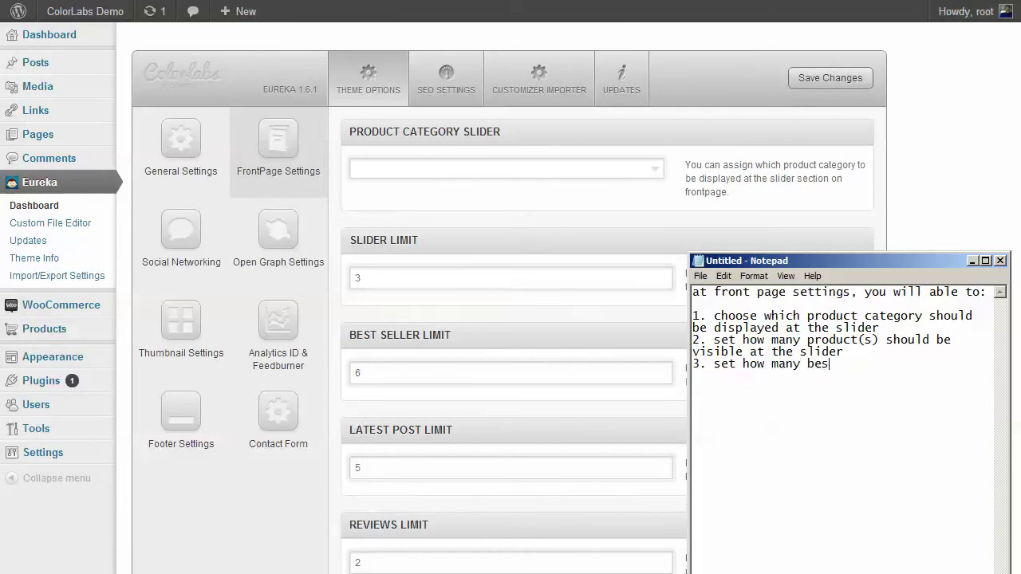
text(t seller product sho)
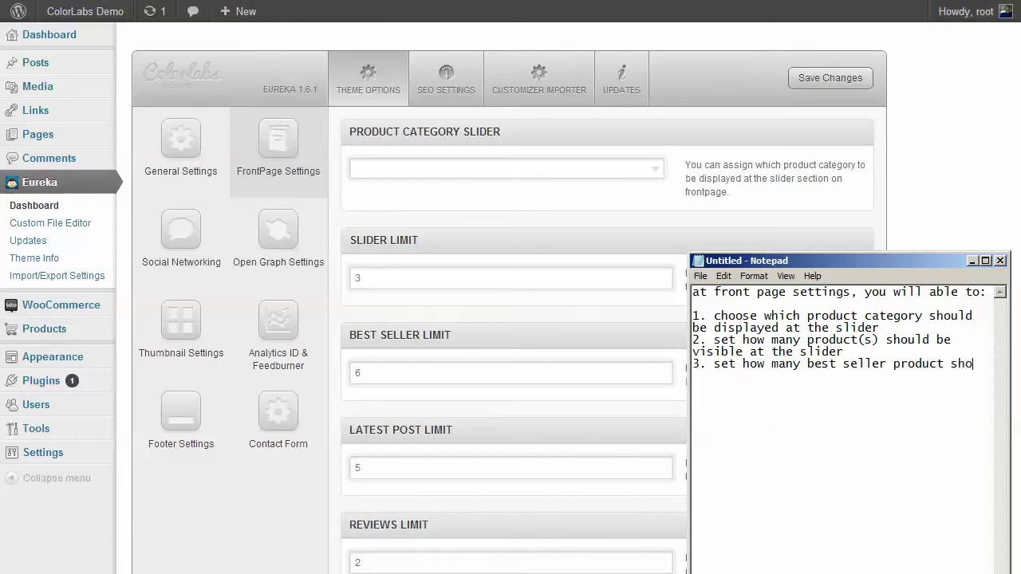
text(uld be display)
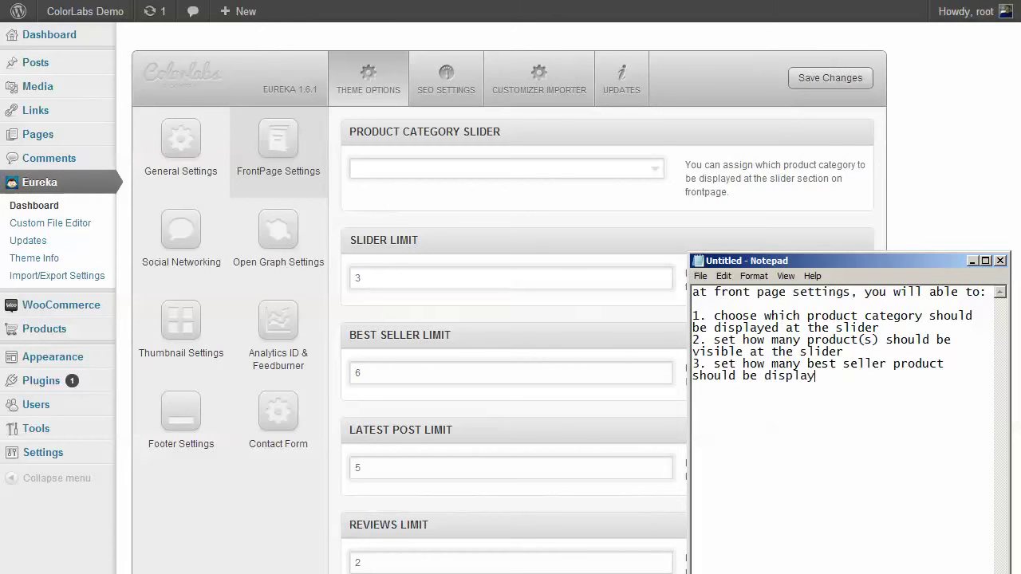
Append to item 3 "(best seller product is automatically generated by the ecommerce plugin - cannot be modified what items should be displayed there)".
text(ed (best seller pro)
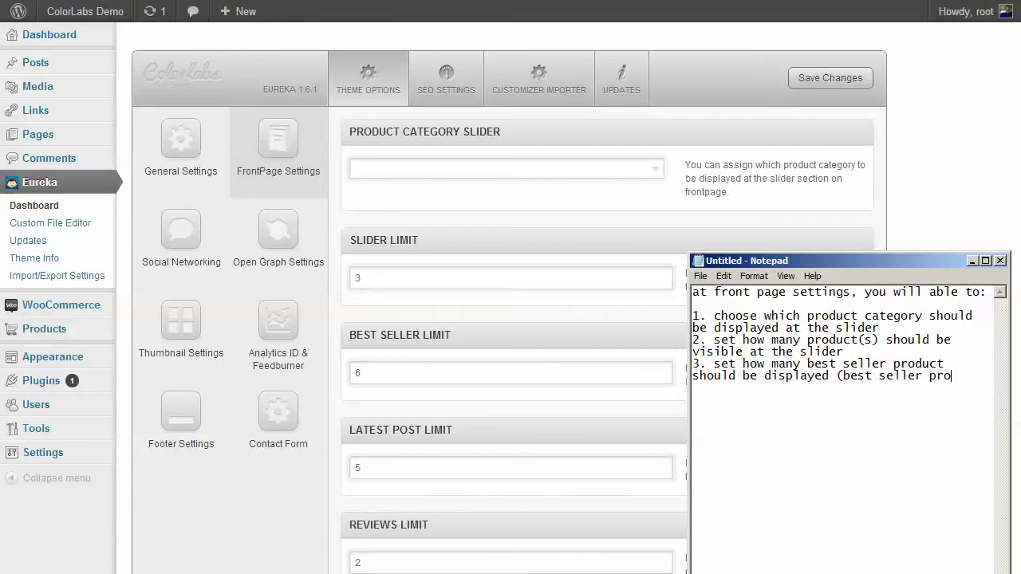
text(duct is automac)
key(BackSpace)
text(tically )
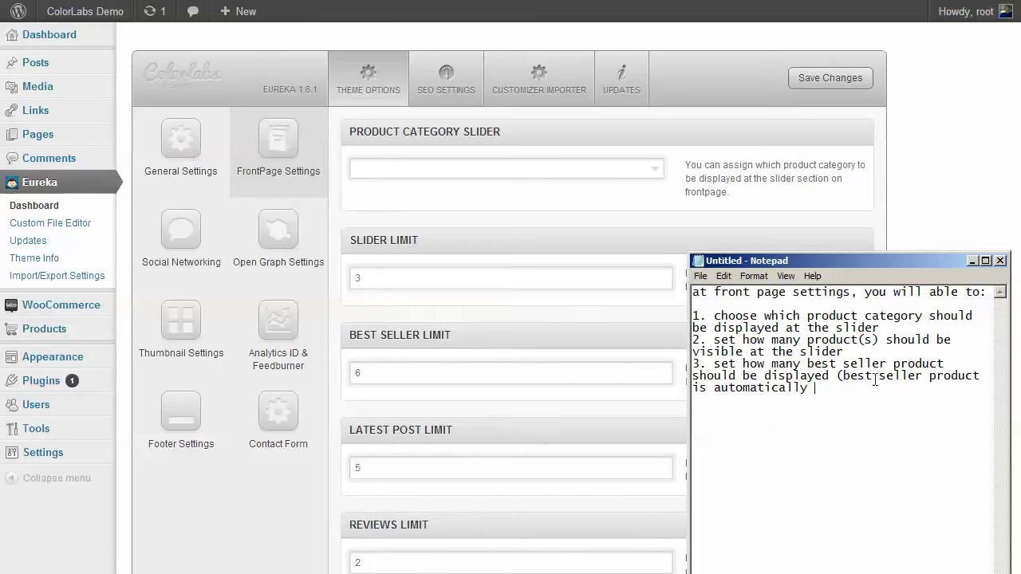
text(generated by the e)
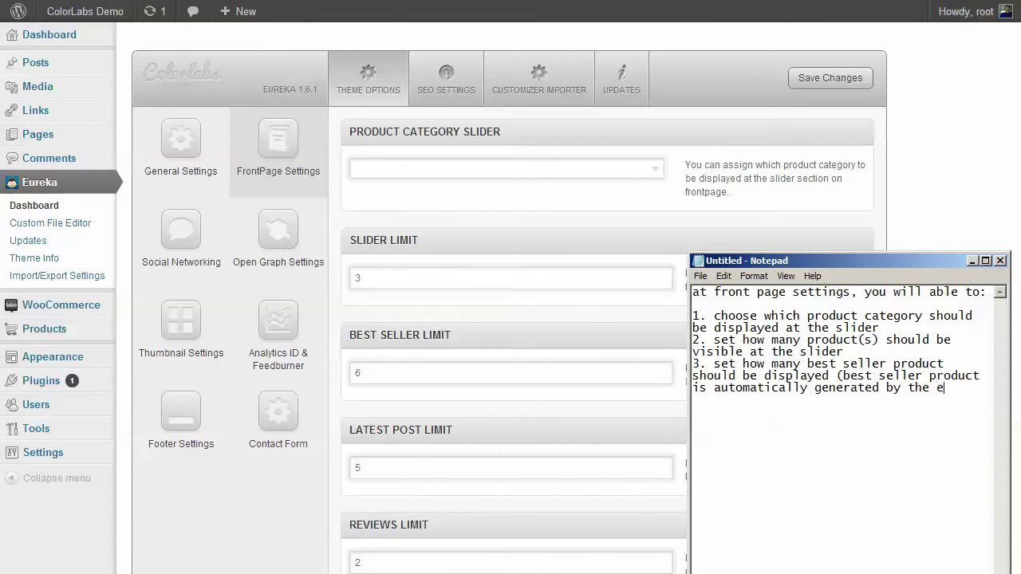
text(commerce plug)
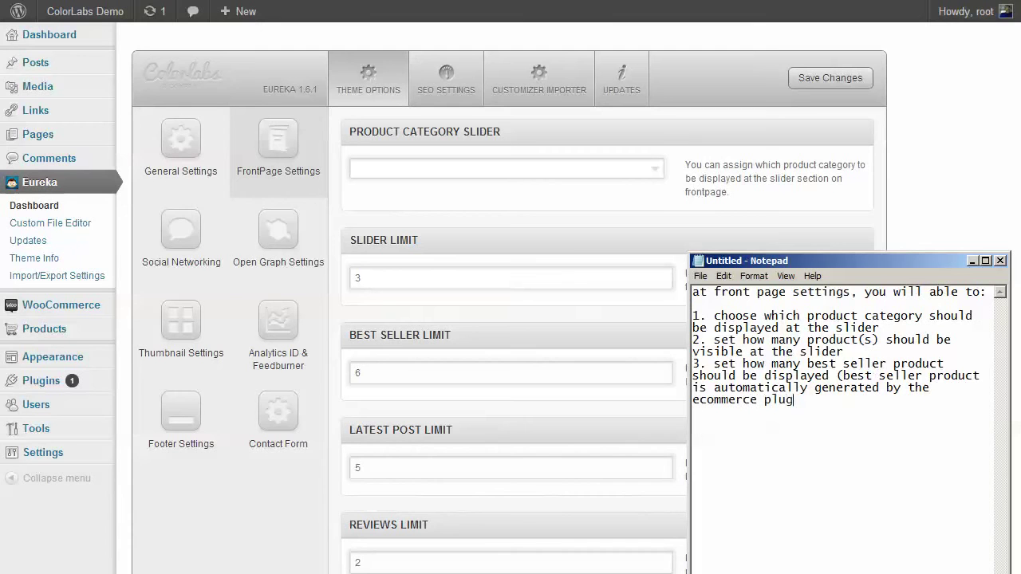
text(in - cannot be modif)
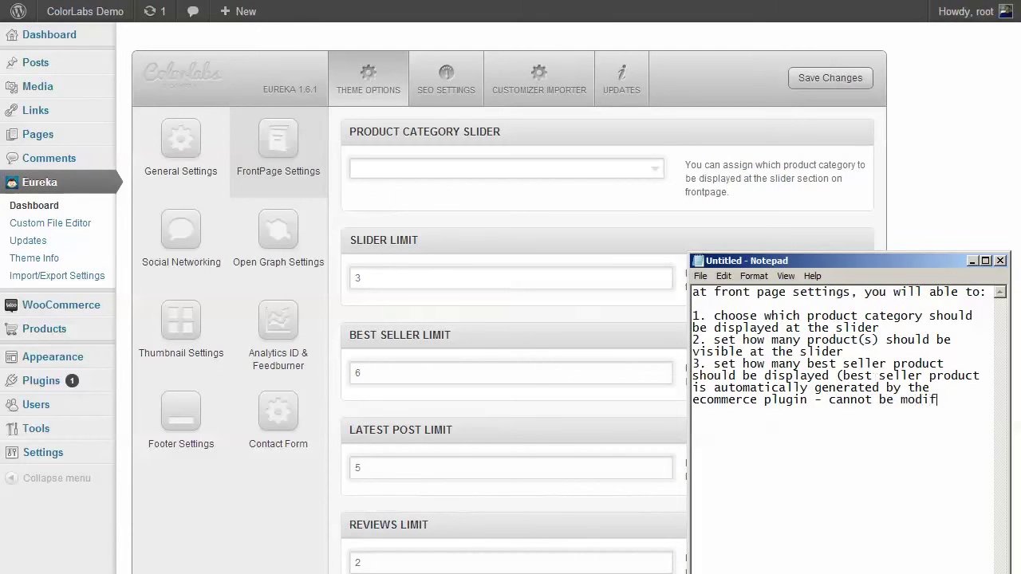
text(ied))
key(BackSpace)
text(what items should b)
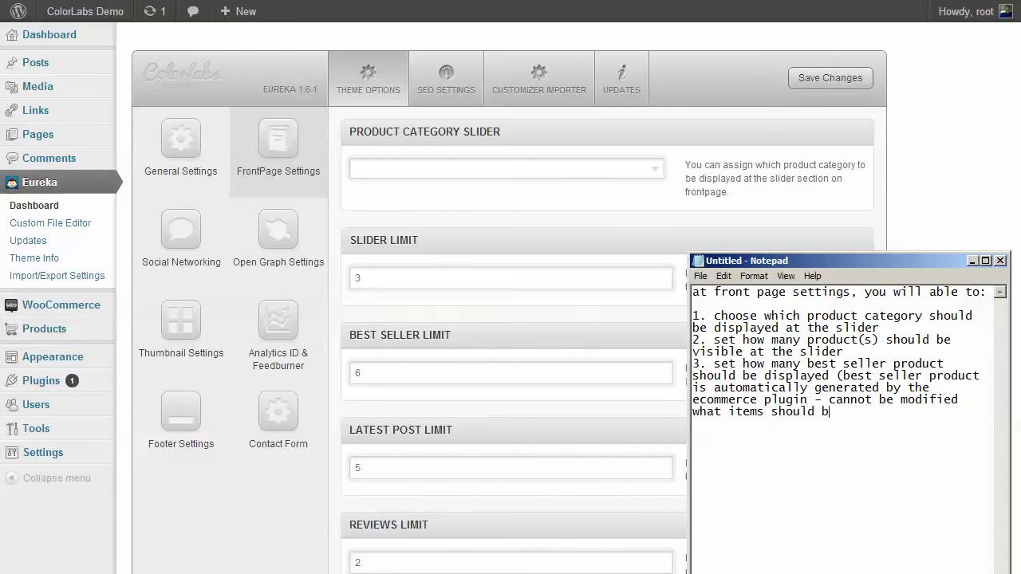
text(e displayed there))
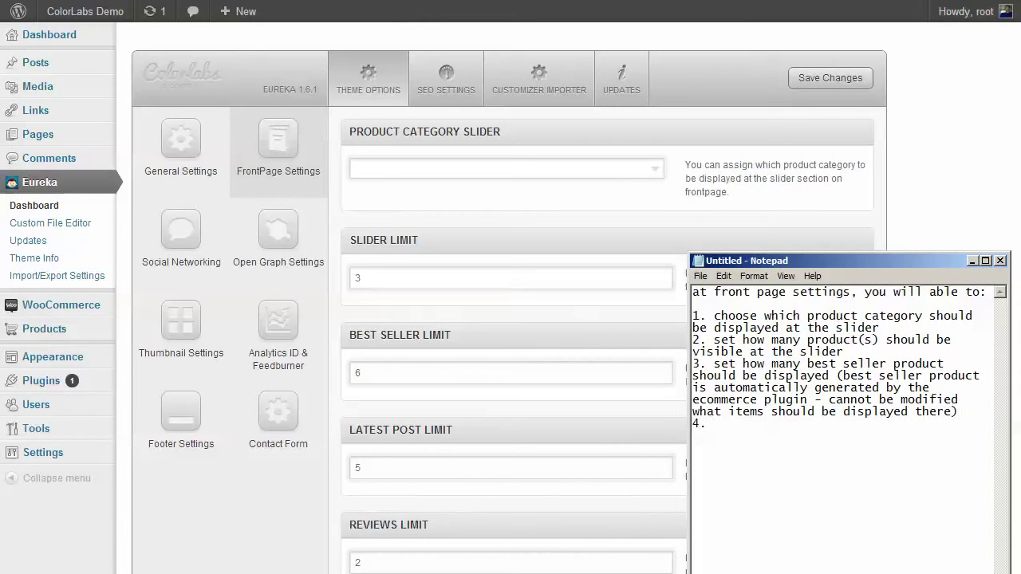
Add list items 4 "latest post(s) limit" and 5 "reviews limit (reviews is the same as comment, but reviews made only on product)".
text(latest post(s) limit)
key(Return)
text(5. )
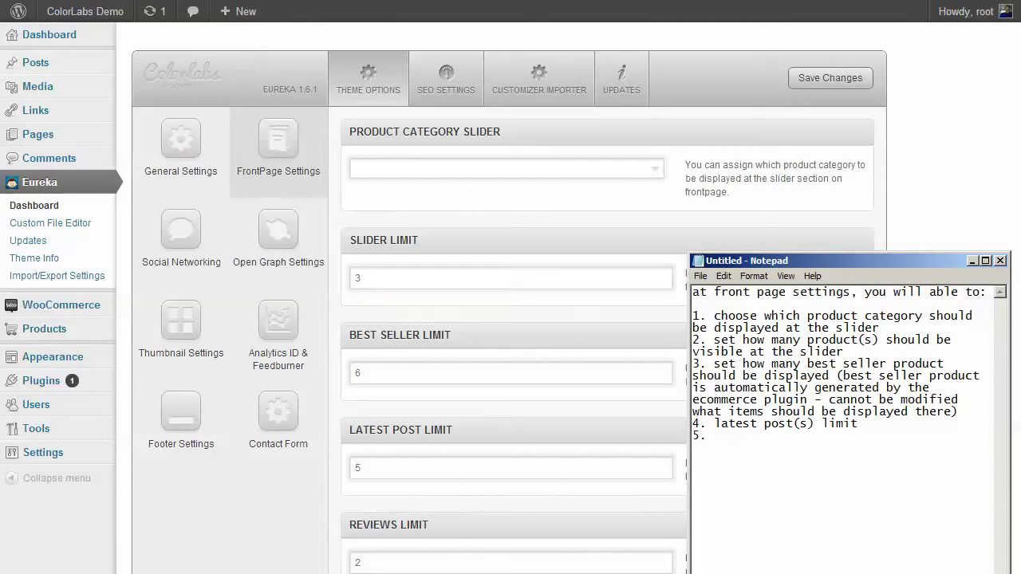
text(reviews limit (the c)
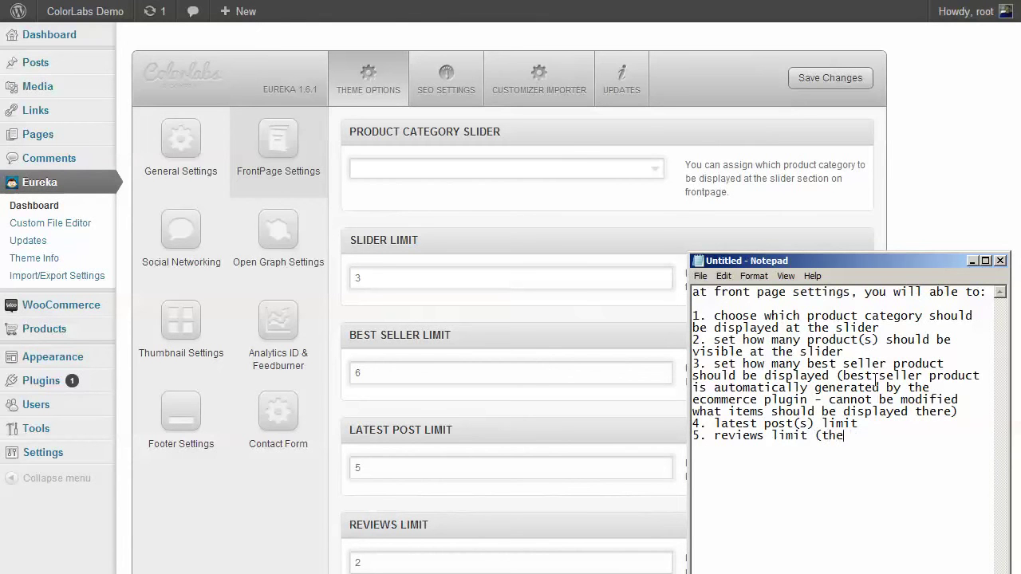
key(BackSpace)
key(BackSpace)
key(BackSpace)
text(reviews is the same as)
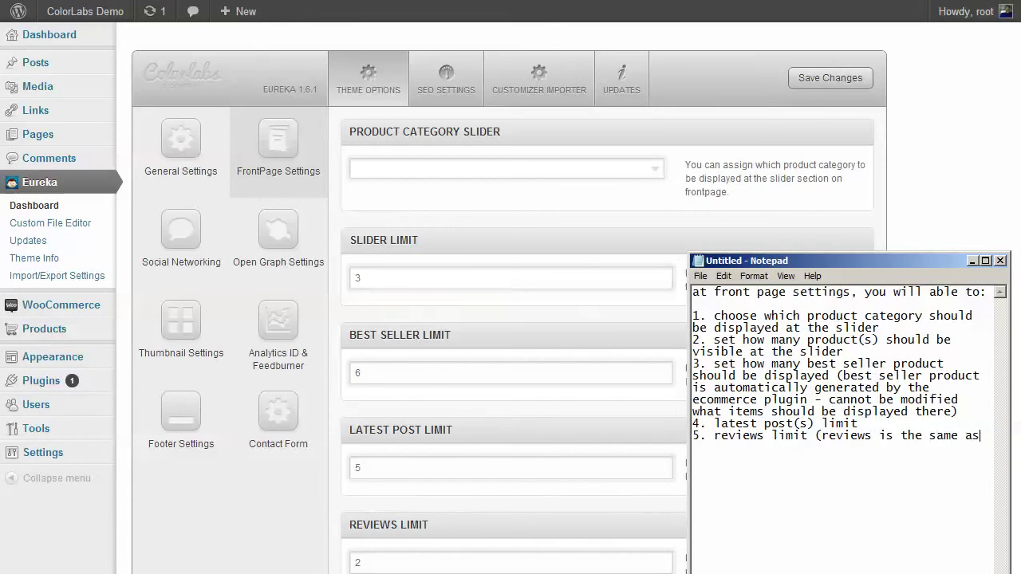
text( comment, but reviews m)
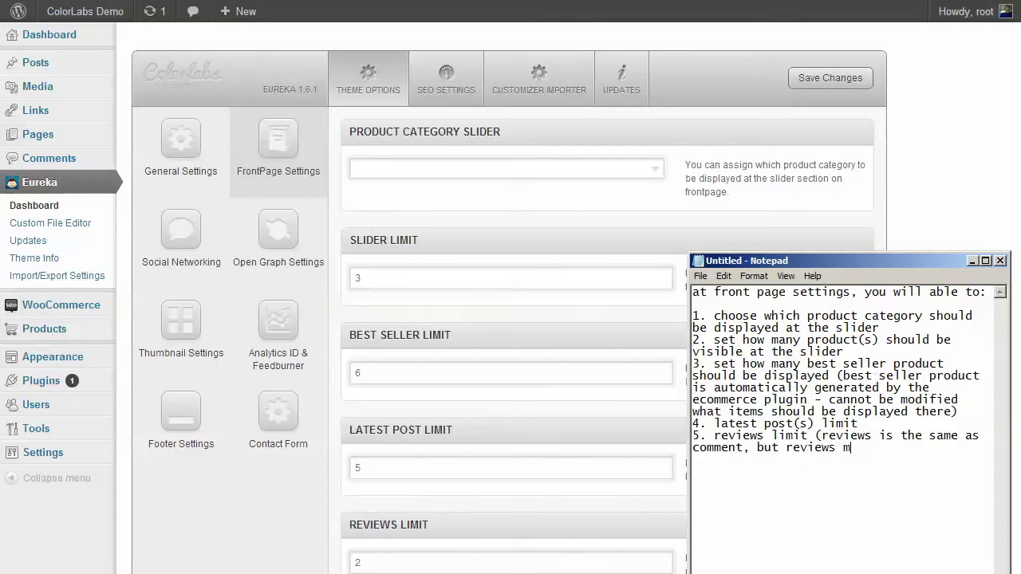
text(ade only on produ)
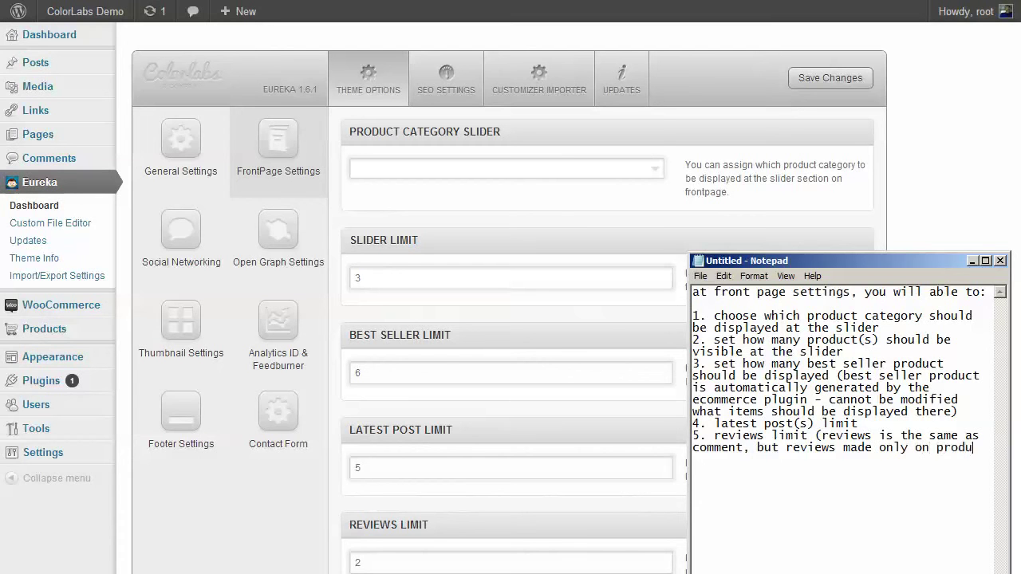
text(ct) )
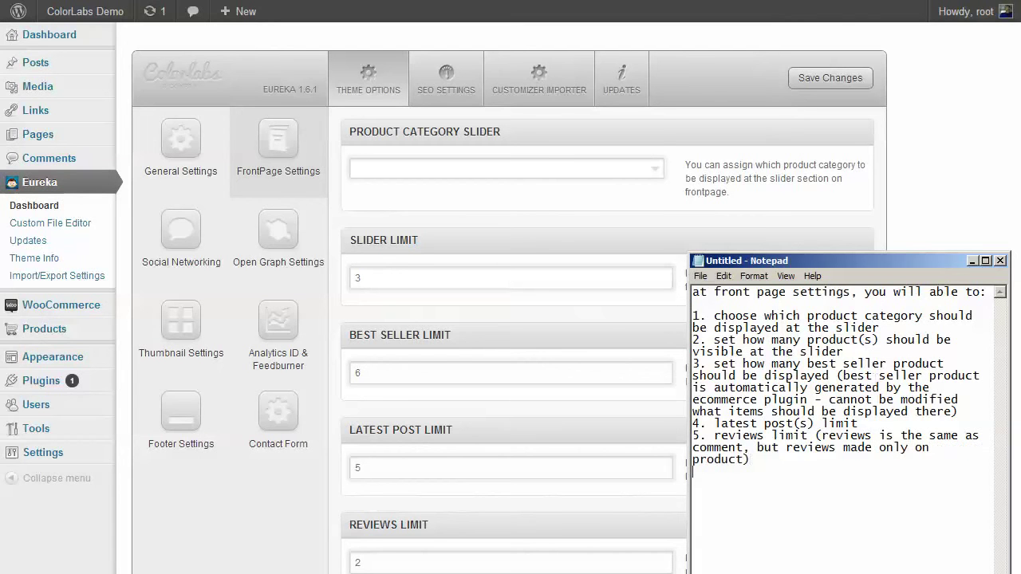
Check the remaining front page settings, add list item 6 "product category spoiler" and start item 7 with "blog page link (".
text(6.)
click(971, 260)
scroll(901, 188, down, 4)
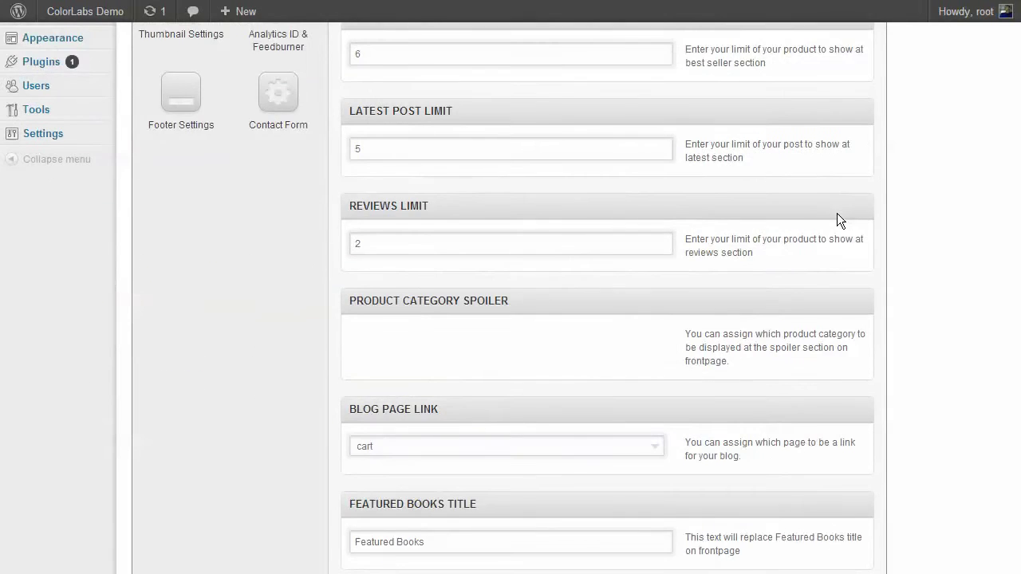
scroll(836, 213, down, 2)
key(alt+Tab)
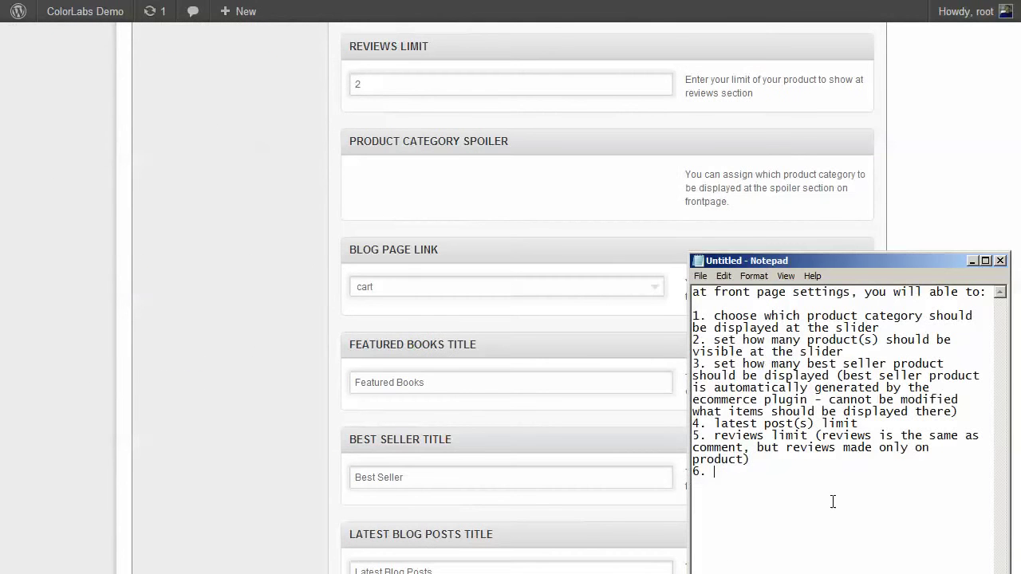
text(product category sp)
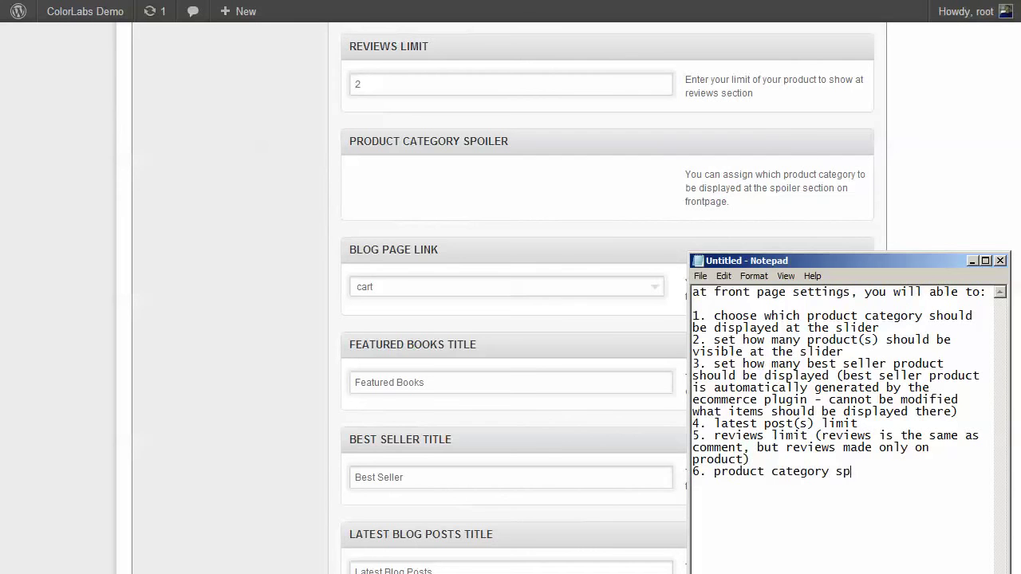
text(oiler)
key(Return)
text(7. blog page link )
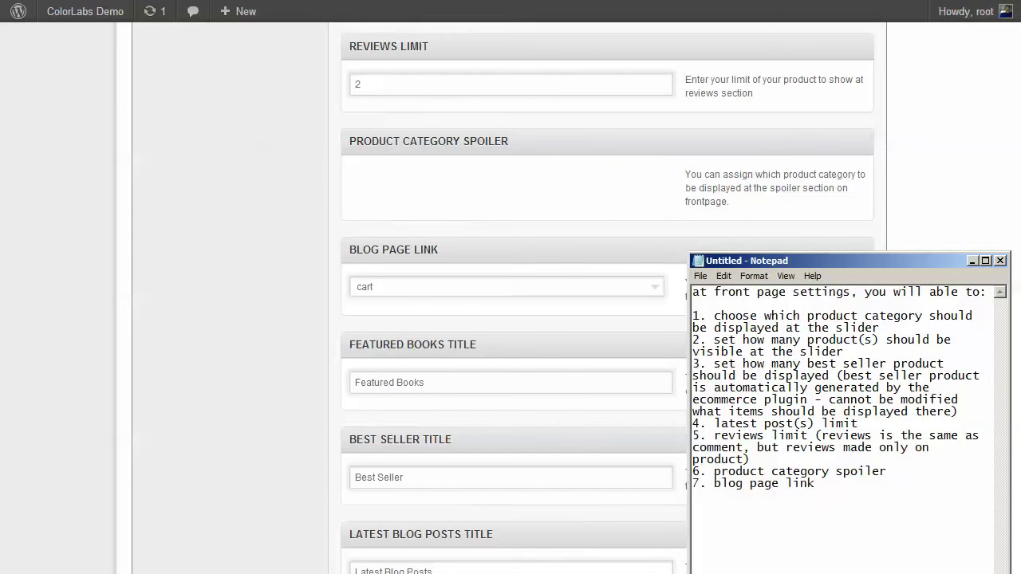
text(()
text(this is needed)
text( when)
key(BackSpace)
key(BackSpace)
key(BackSpace)
key(BackSpace)
key(BackSpace)
key(BackSpace)
key(BackSpace)
key(BackSpace)
key(BackSpace)
key(BackSpace)
key(BackSpace)
key(BackSpace)
key(BackSpace)
key(BackSpace)
key(BackSpace)
key(BackSpace)
key(BackSpace)
key(BackSpace)
key(BackSpace)
Complete item 7's parenthesis with "to use this option, you will need to create a new page with 'blog' page template)".
text(to use this option)
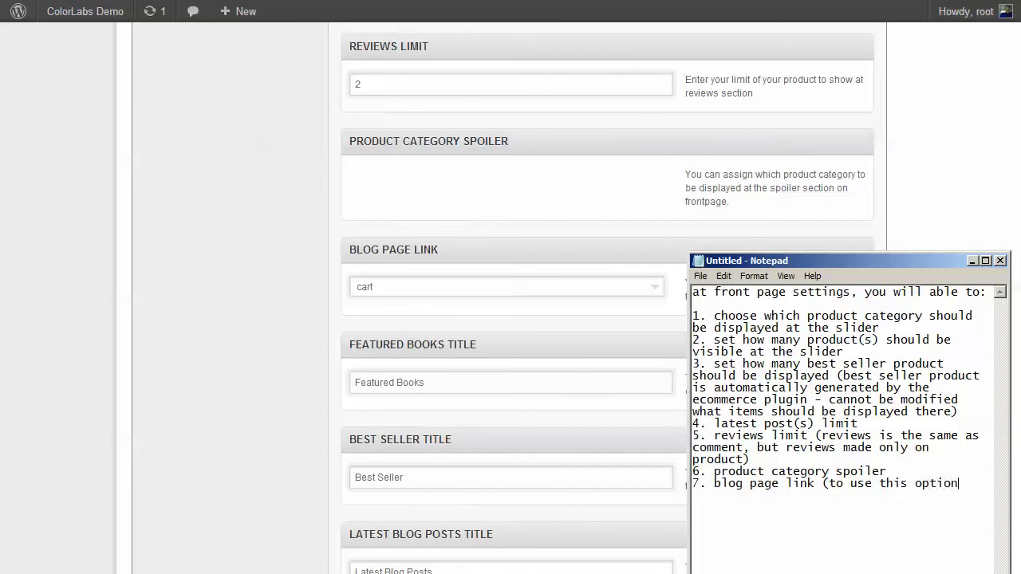
text(, you will need to create)
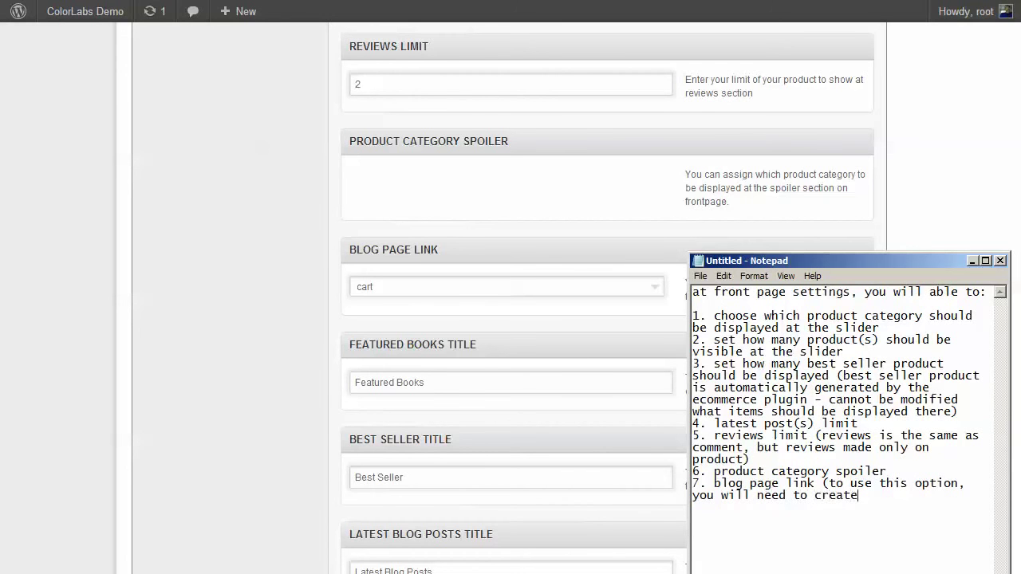
text( a new page with blo)
key(BackSpace)
key(BackSpace)
key(BackSpace)
text('blog' )
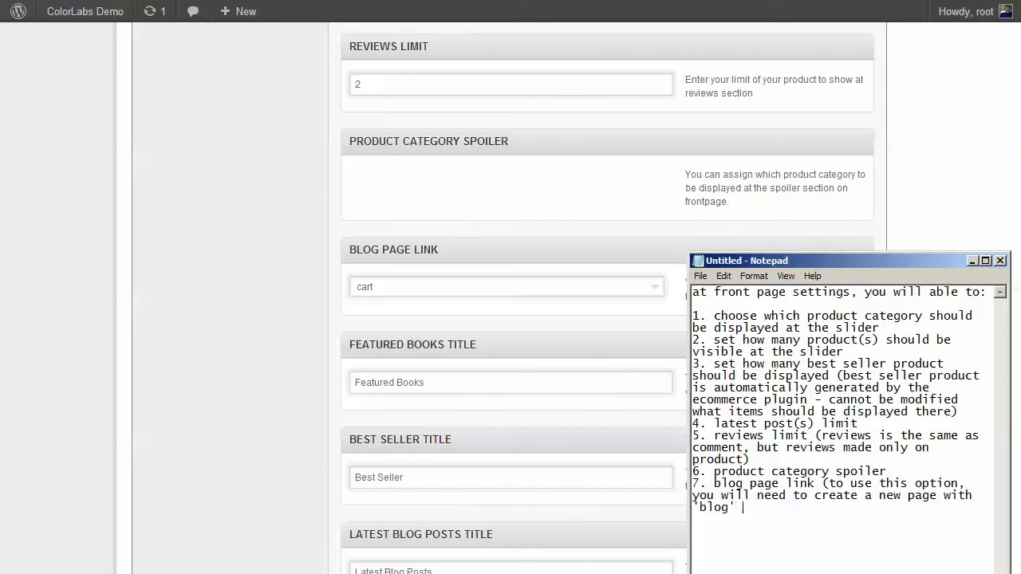
text(page templat)
text(e) )
Add list items 8 to 11: "featured books title", "best seller title", "latest blog posts title" and "product reviews title".
text(8)
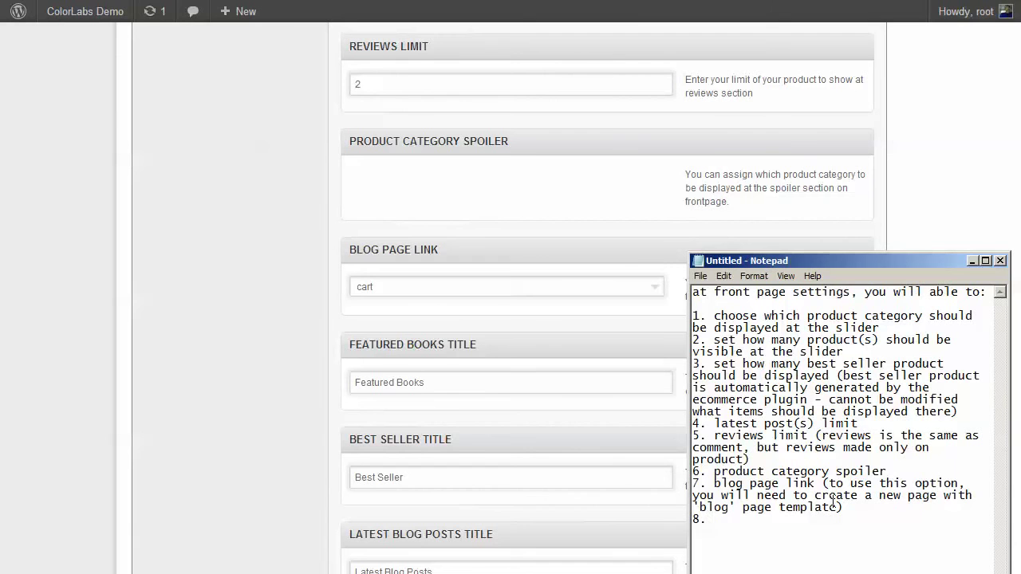
text(. featured books tite)
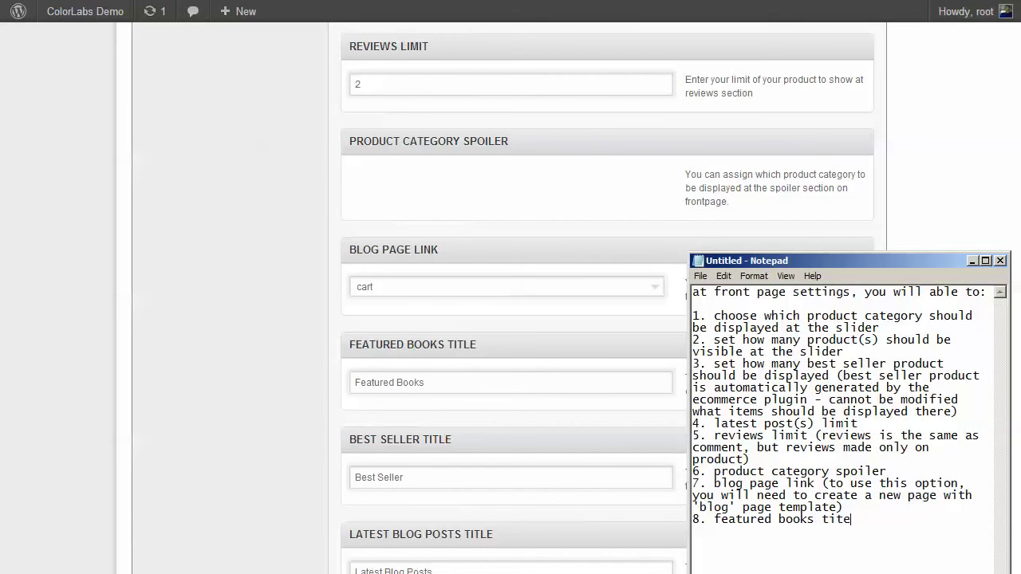
key(BackSpace)
text(le )
text(9. best seller )
text(title )
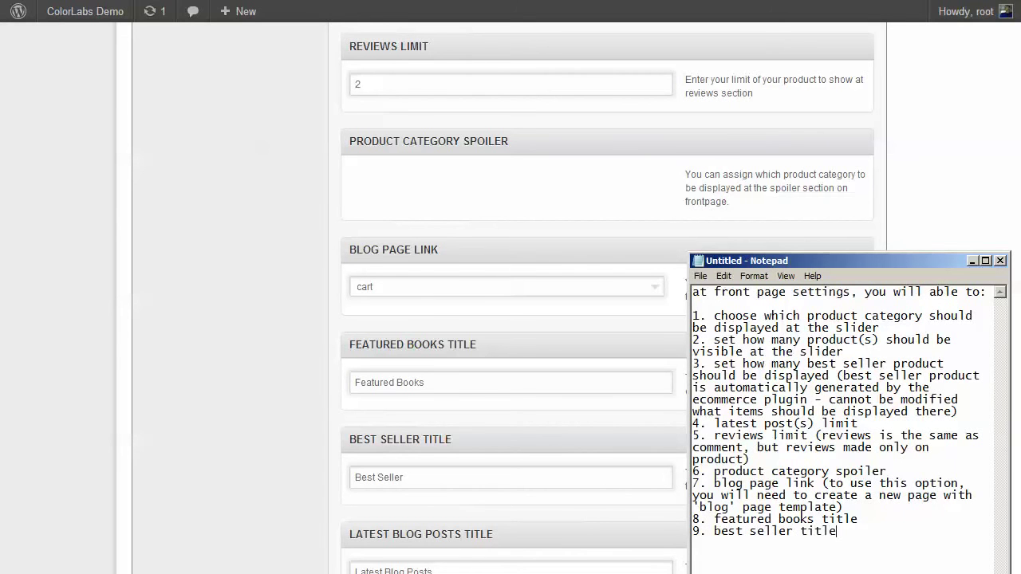
text(10. latest blog posts title )
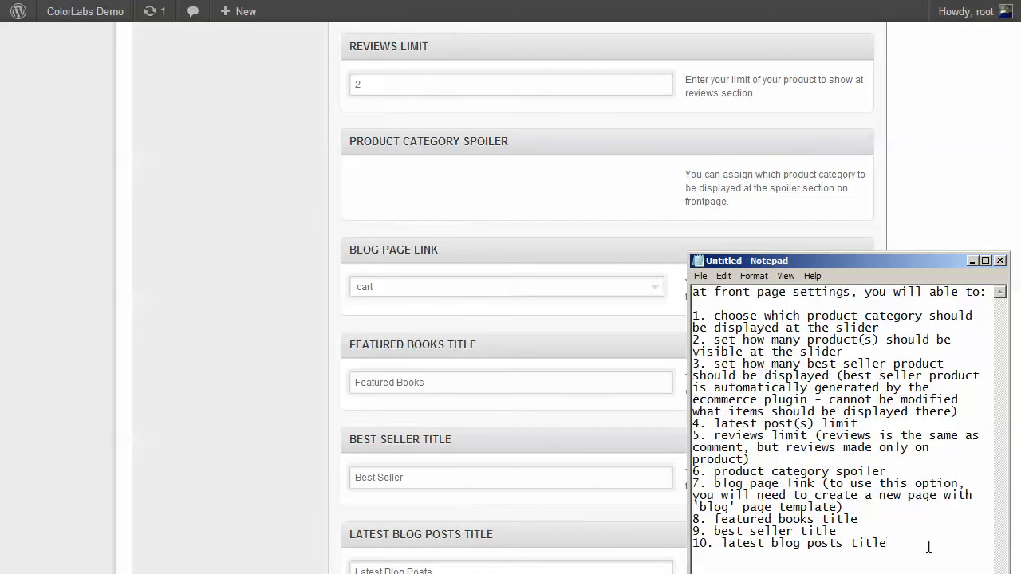
text(11. product reviews title)
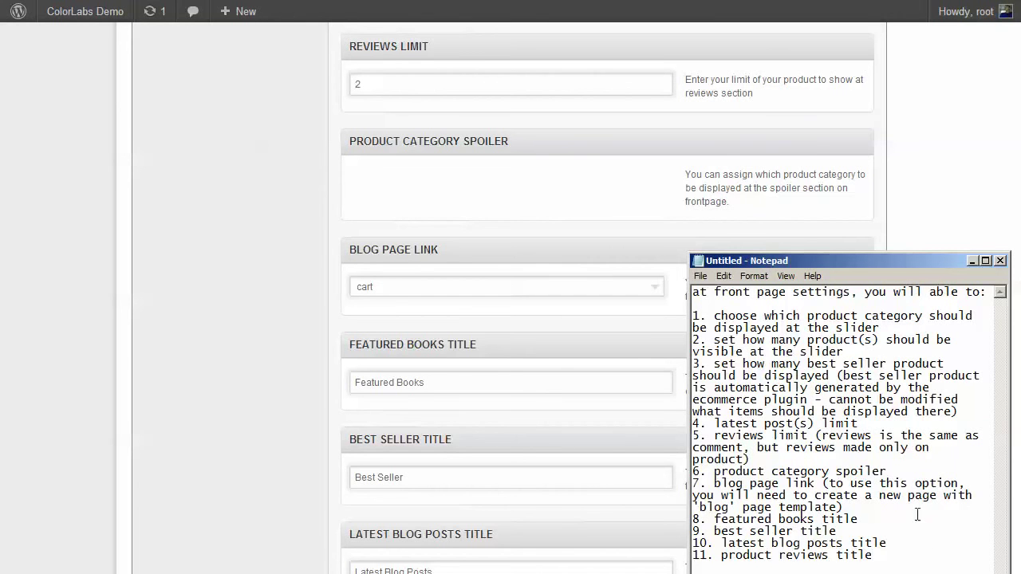
Clear the Notepad list and write the note "first, let us create some product to test the slider".
key(ctrl+a)
key(Delete)
click(924, 211)
scroll(900, 350, up, 6)
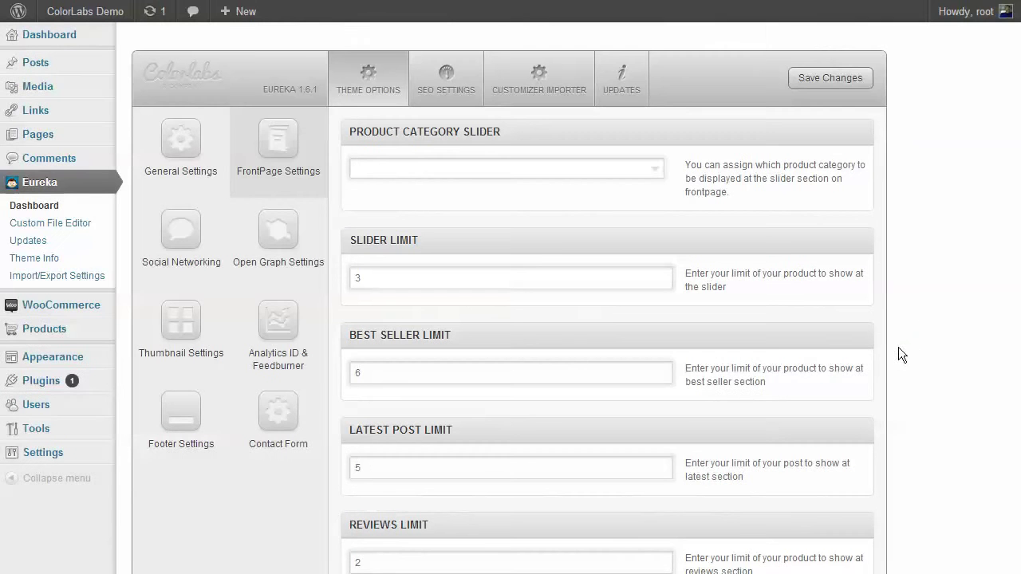
key(alt+Tab)
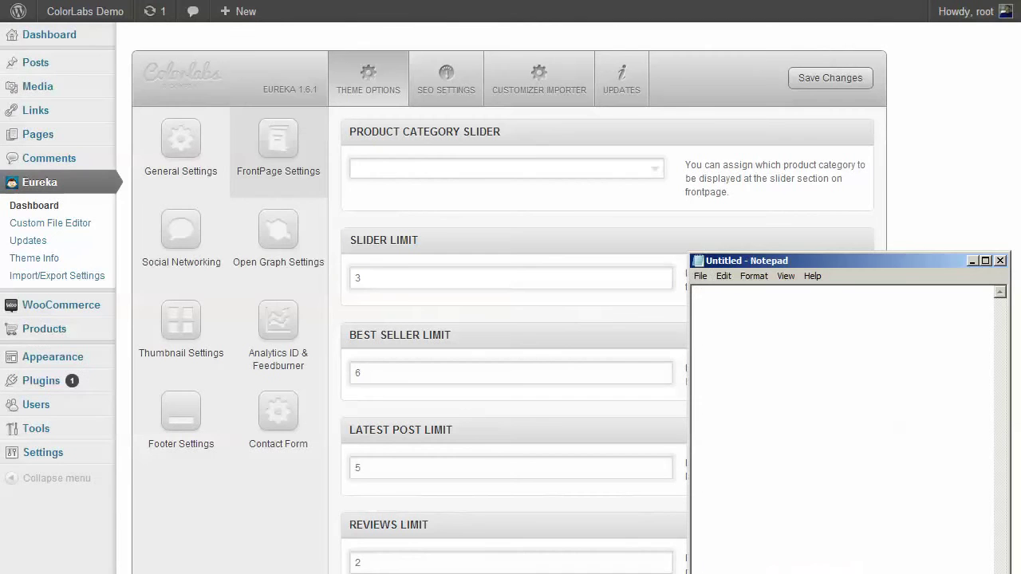
text(first, let us)
text( create some )
text(product)
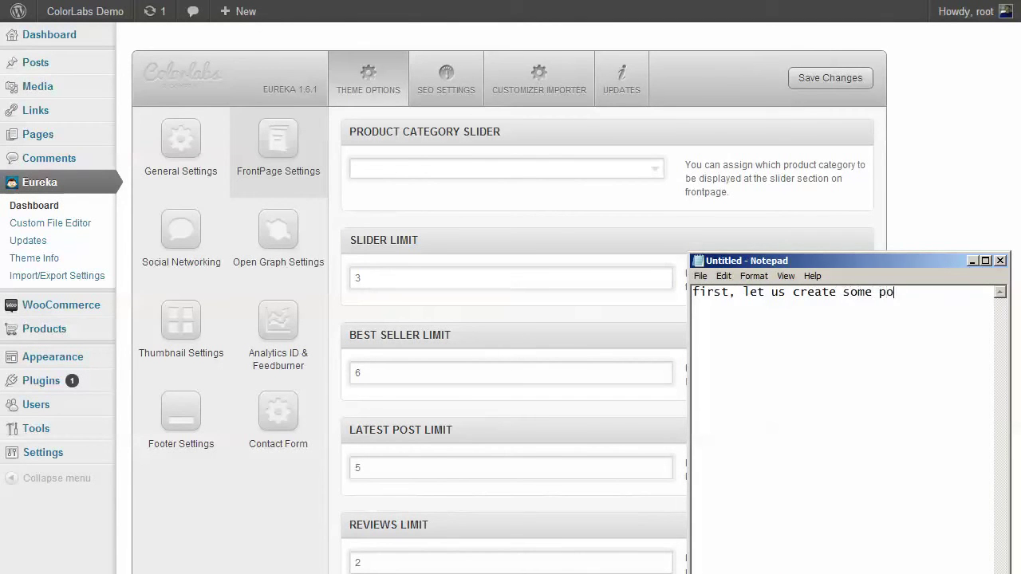
text( to test the sli)
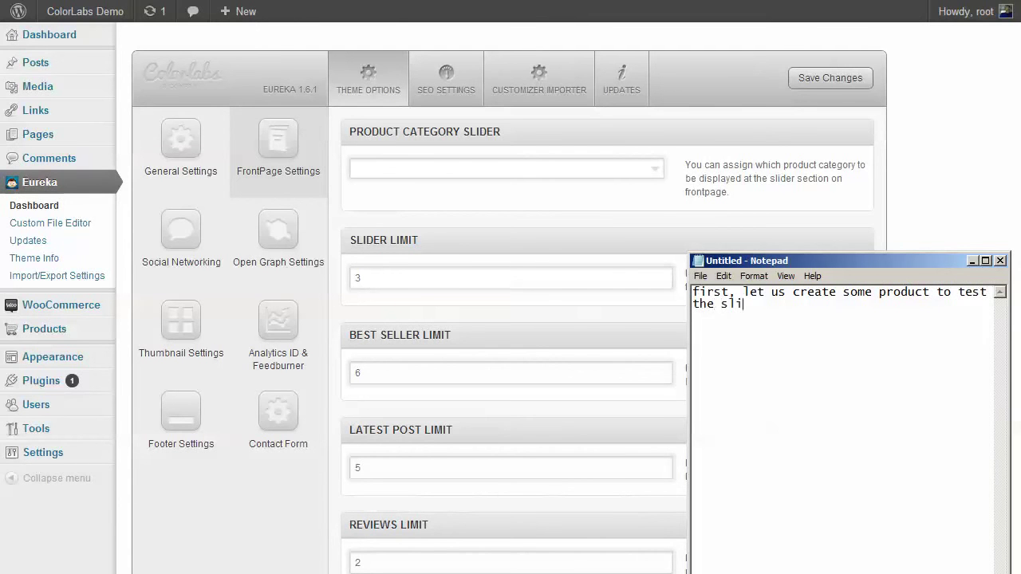
text(der)
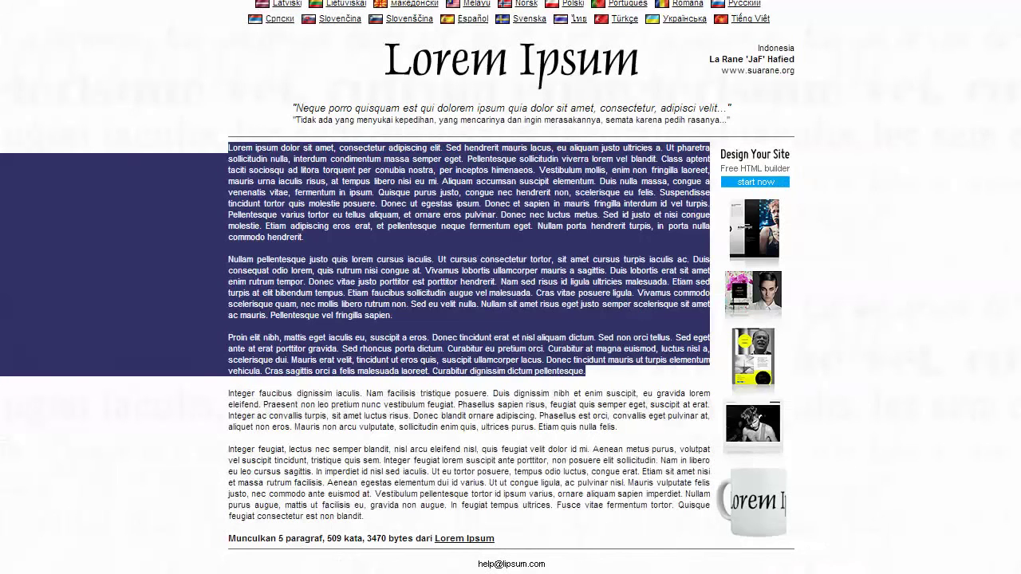
Copy the first generated paragraph from the Lorem Ipsum page.
click(303, 147)
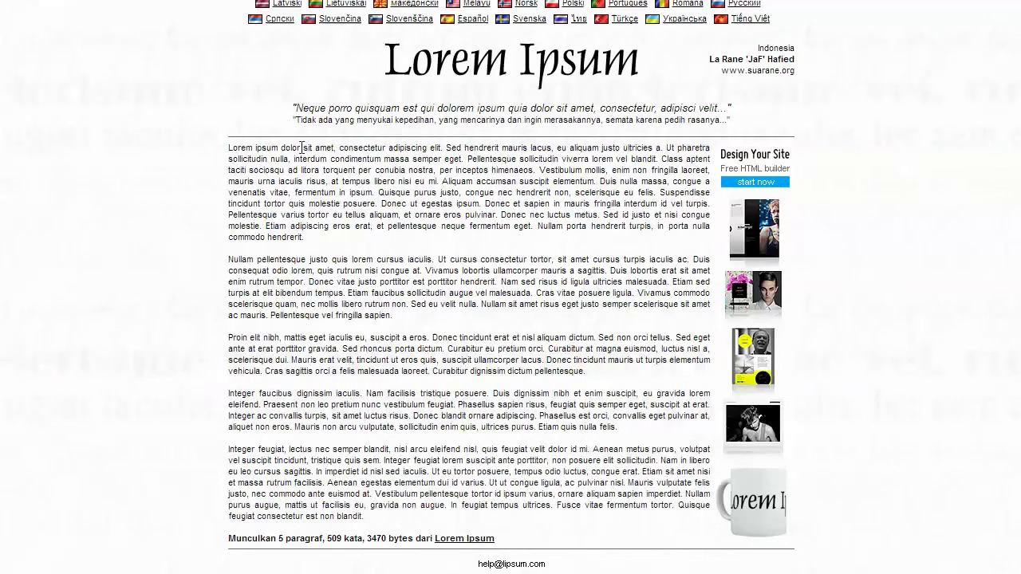
drag(212, 150, 312, 237)
key(ctrl+c)
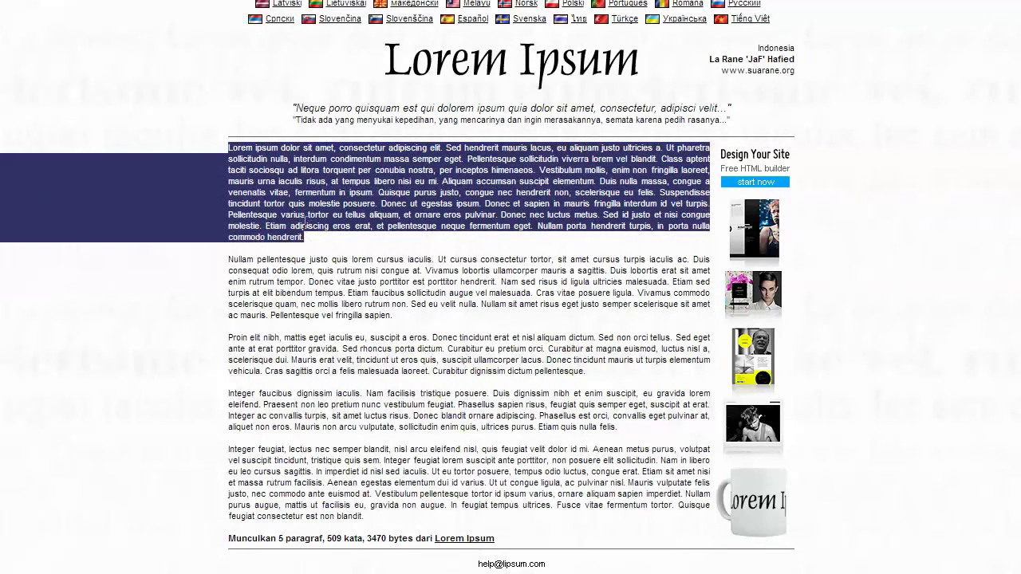
right_click(305, 223)
click(321, 230)
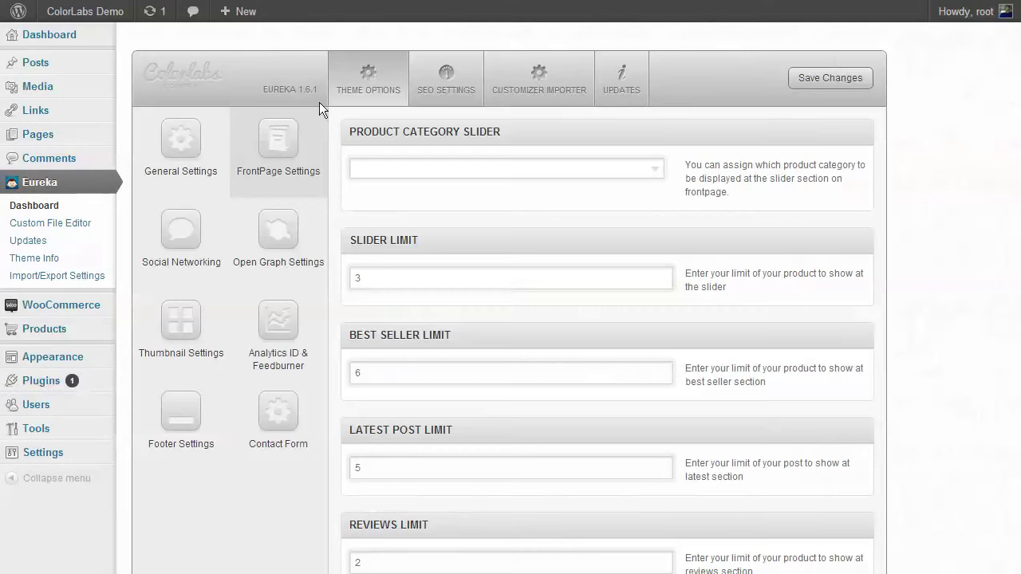
Start a new WooCommerce product named "product#1" and paste the copied Lorem Ipsum paragraph as its description.
mouse_move(118, 344)
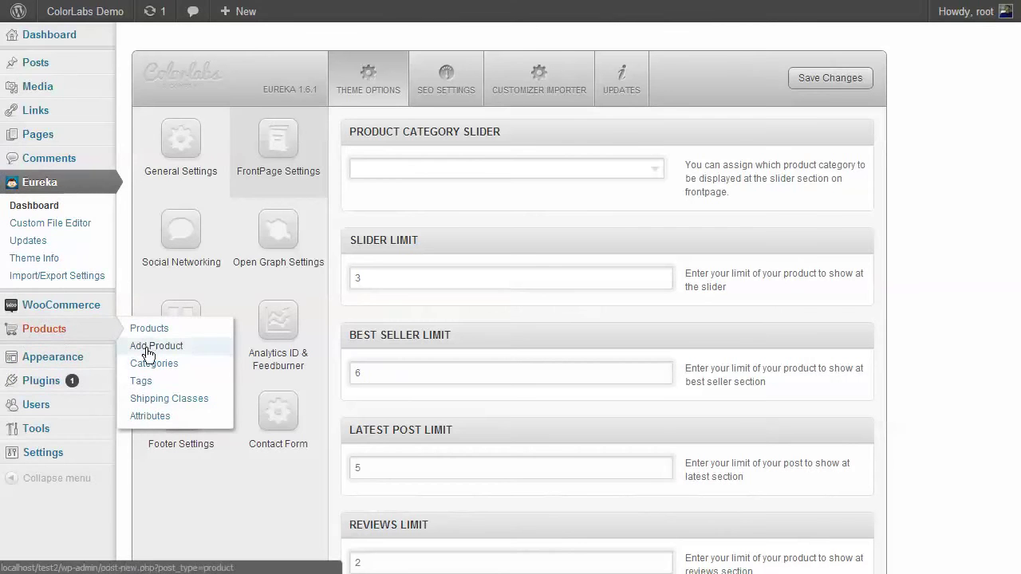
click(146, 350)
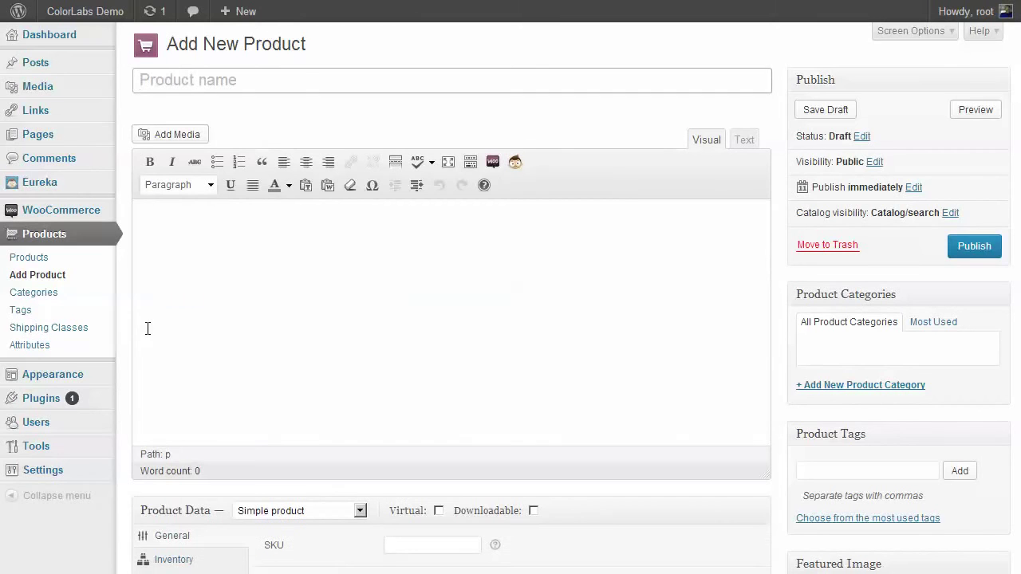
text(pro)
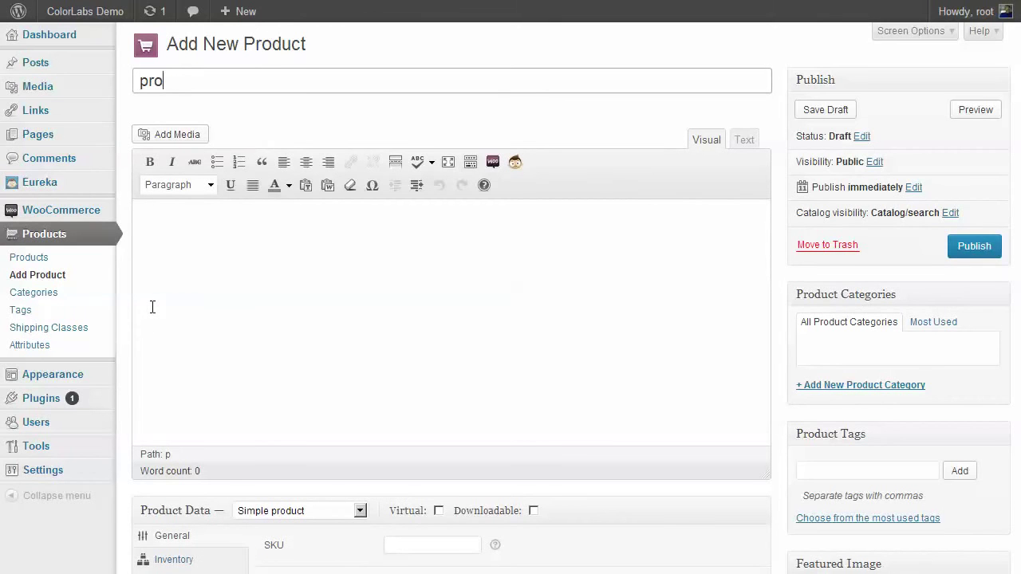
text(duct#1)
click(152, 306)
key(ctrl+v)
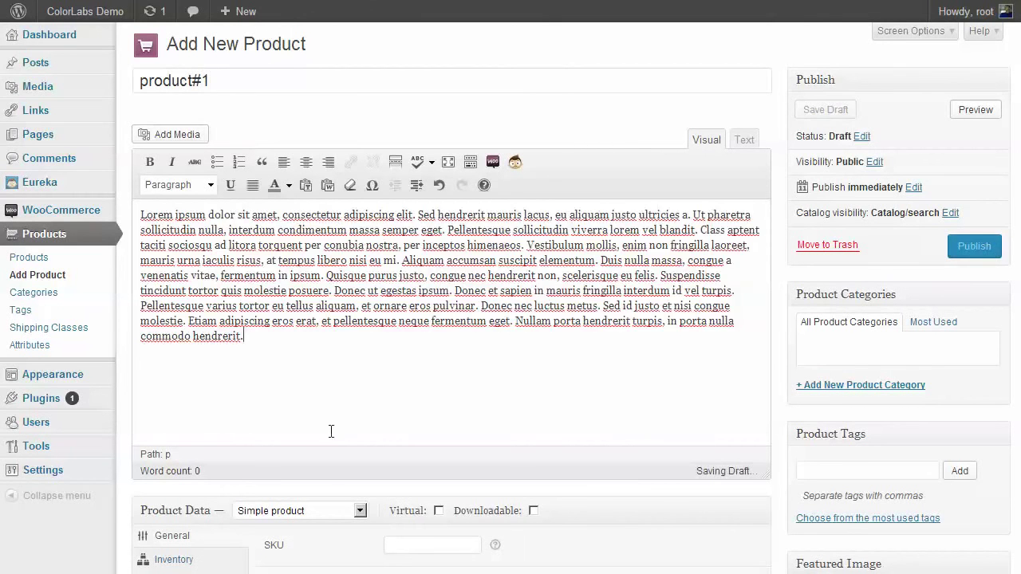
Replace the Notepad note with "make sure if you always set at least one category for each product you create".
click(887, 386)
key(alt+Tab)
key(ctrl+a)
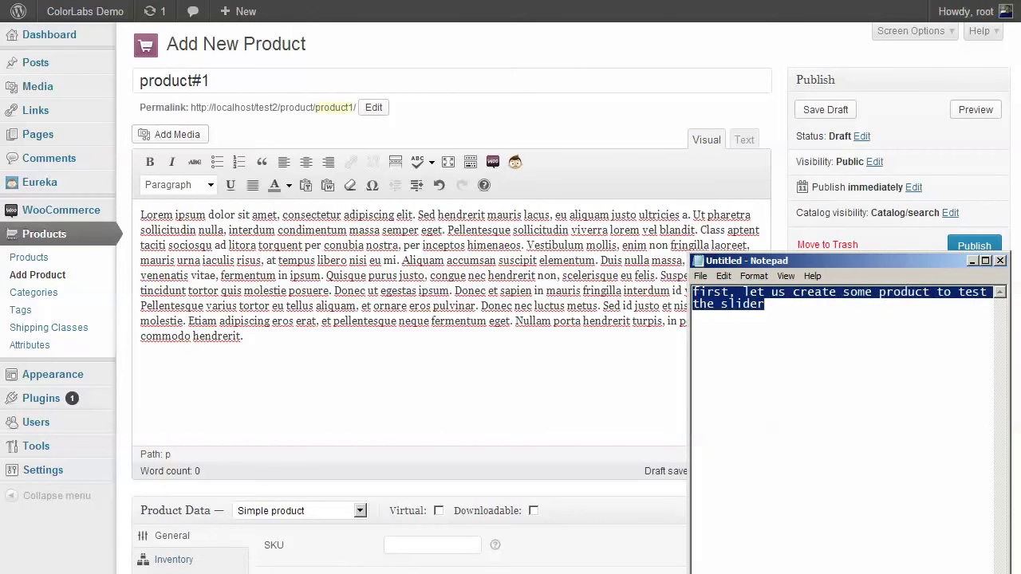
text(make sure if you alr)
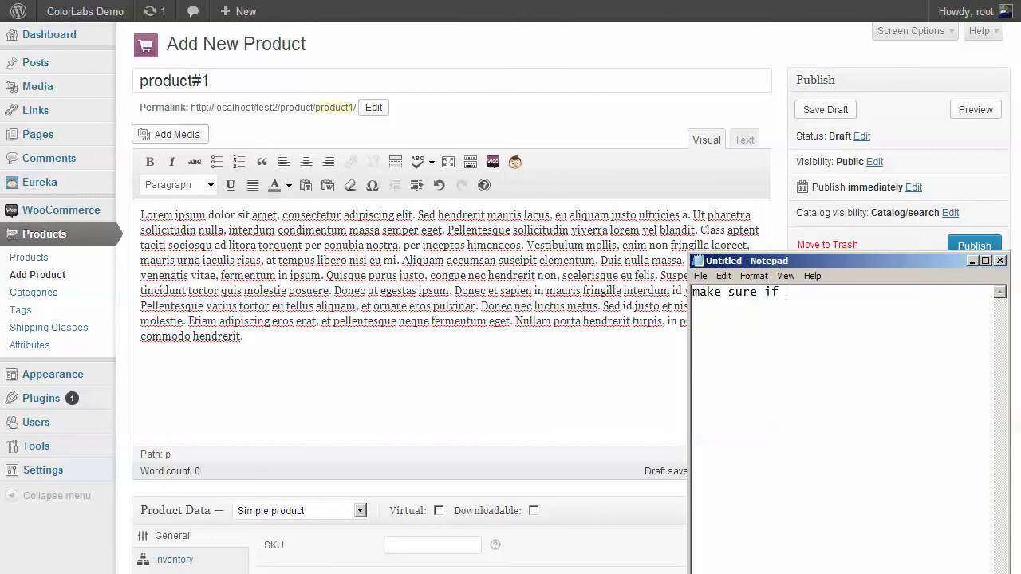
key(BackSpace)
text(ways)
text( pt)
key(BackSpace)
text(ut)
key(BackSpace)
key(BackSpace)
text(t a)
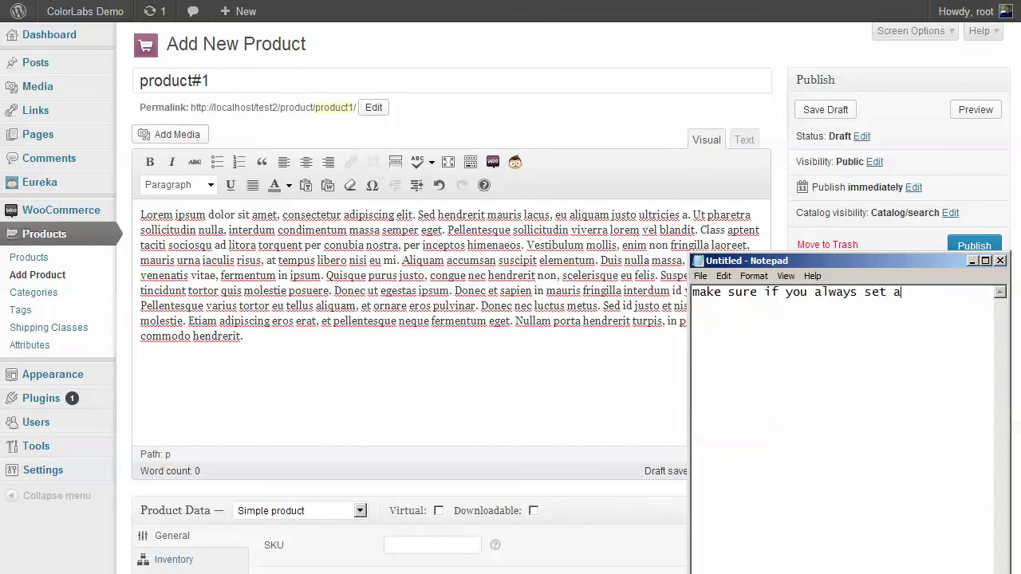
text(t least one category )
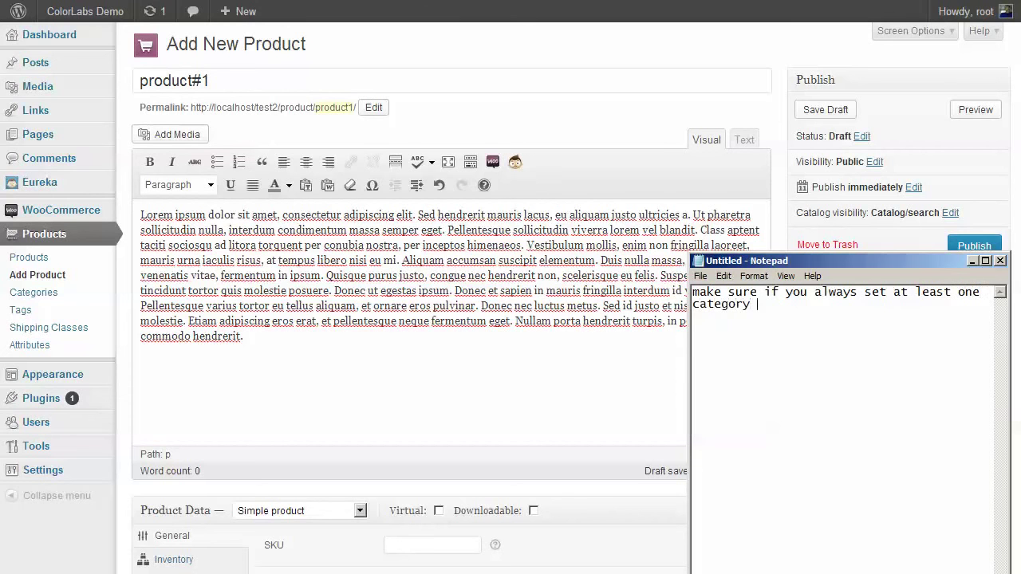
text(for r)
key(BackSpace)
text(each product you create)
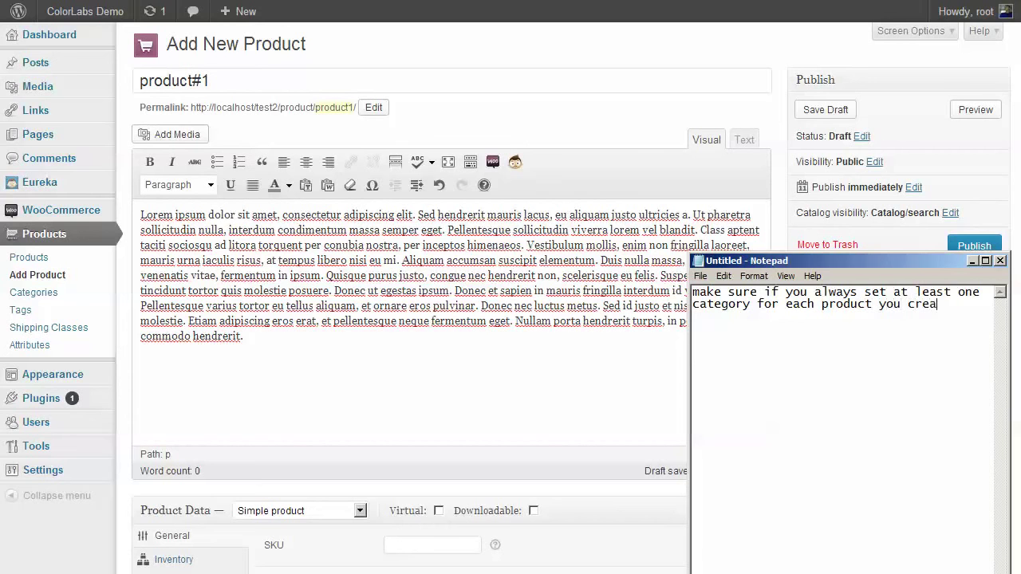
Return to the product page and add a new product category named "slider" to product#1.
click(576, 428)
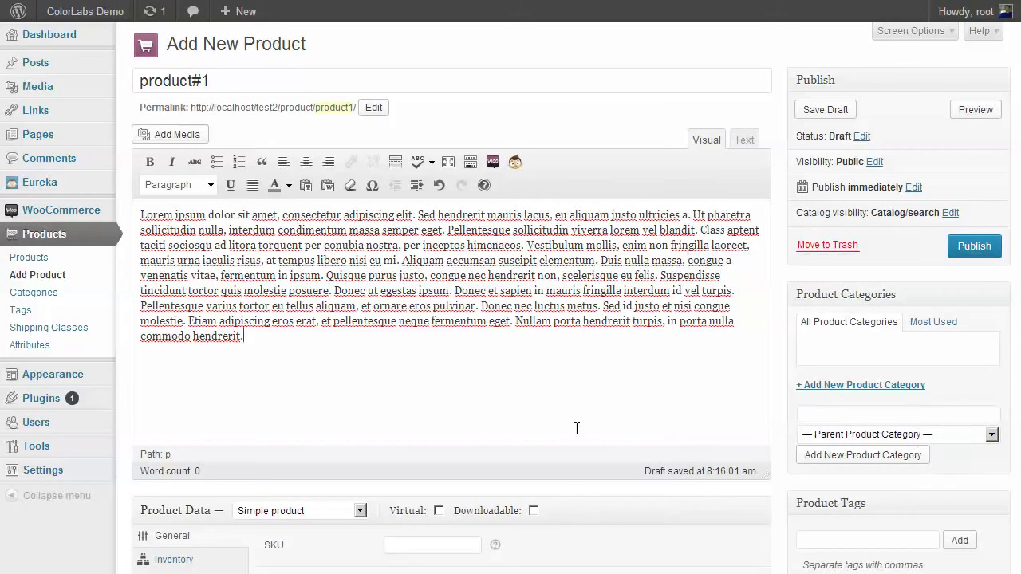
click(916, 418)
text(tes)
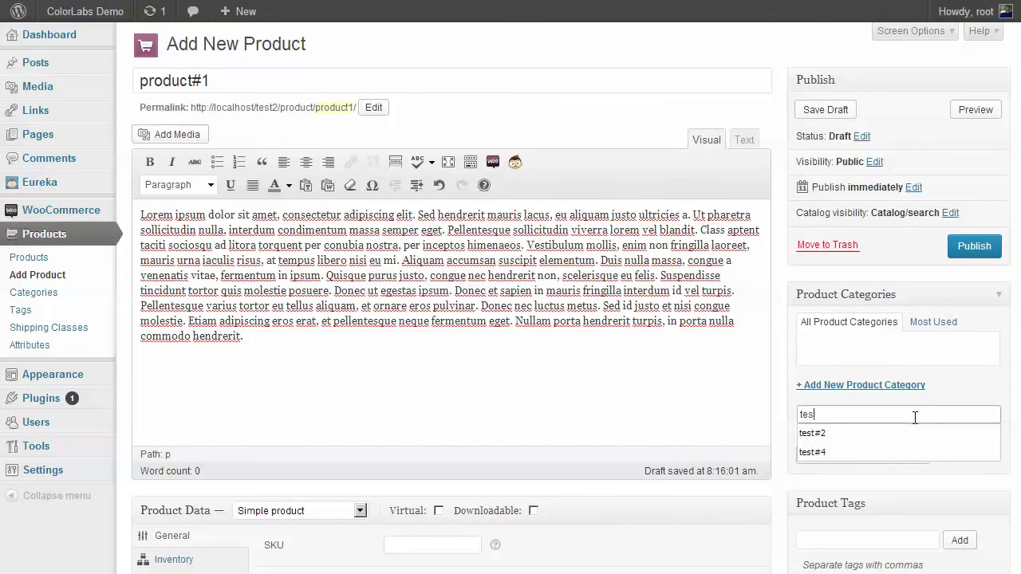
key(BackSpace)
key(BackSpace)
text(slider)
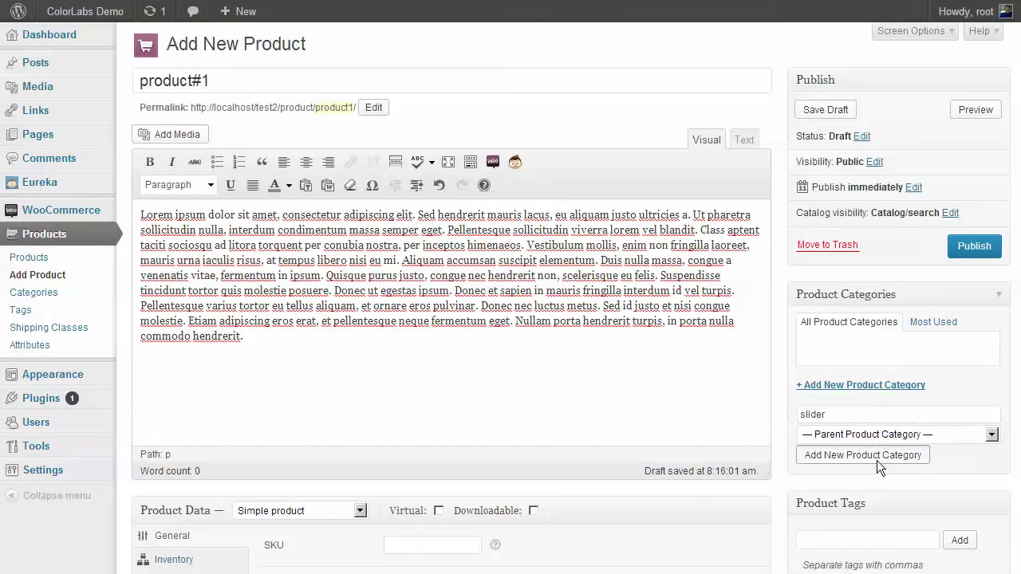
click(876, 460)
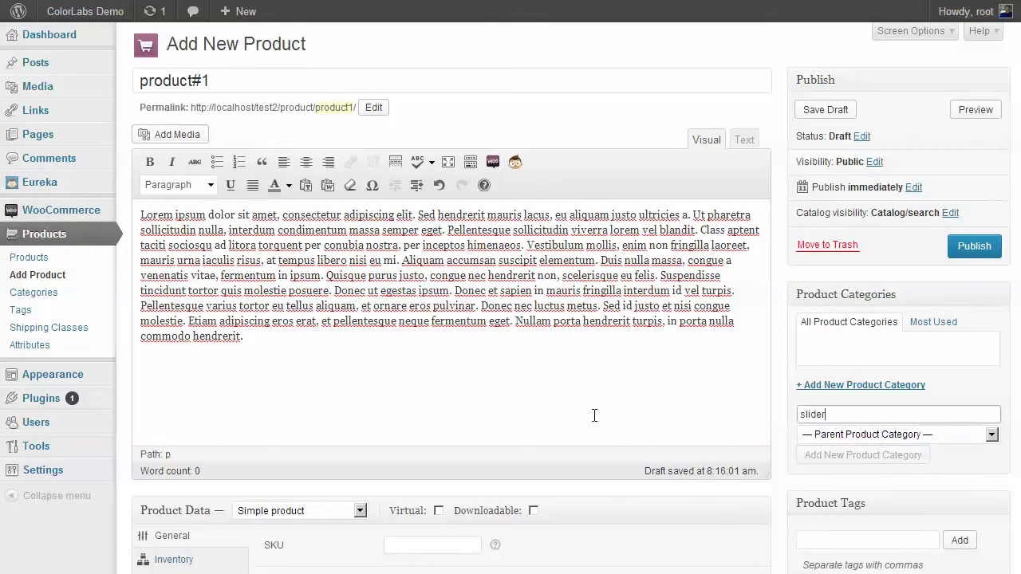
Set the product's regular price to 250 and its sale price to 200.
scroll(595, 413, down, 3)
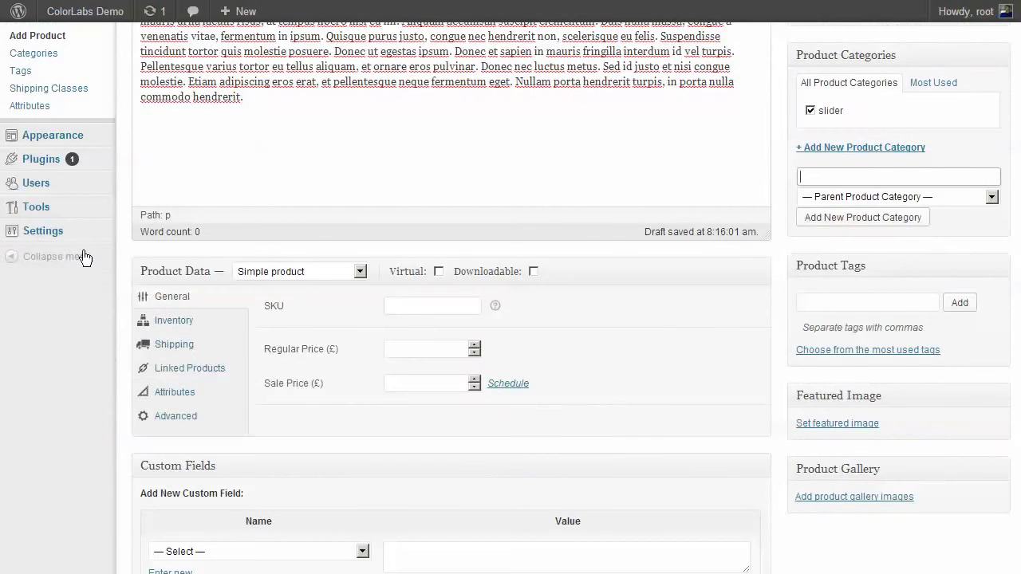
click(421, 349)
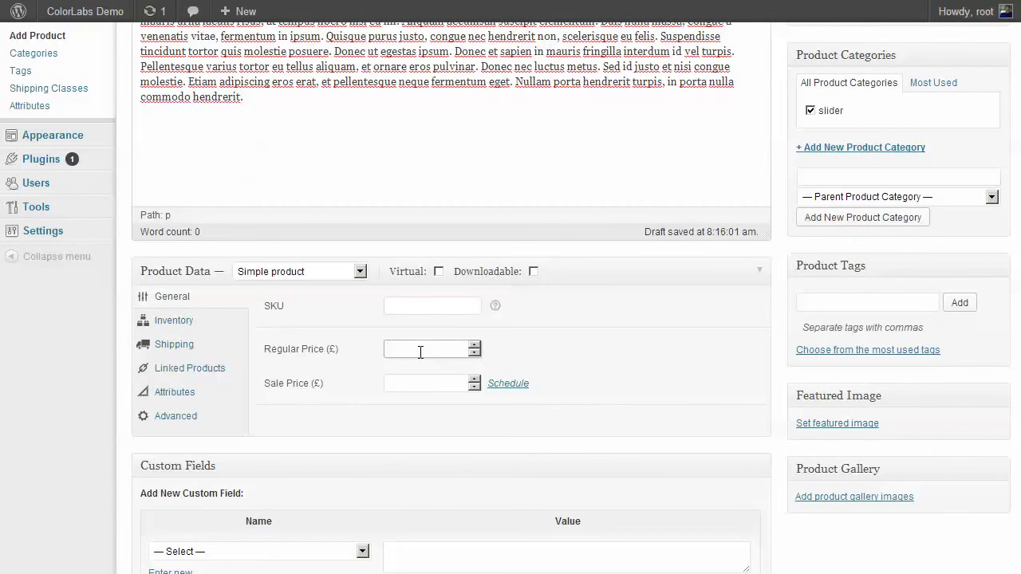
text(250)
key(Tab)
text(2)
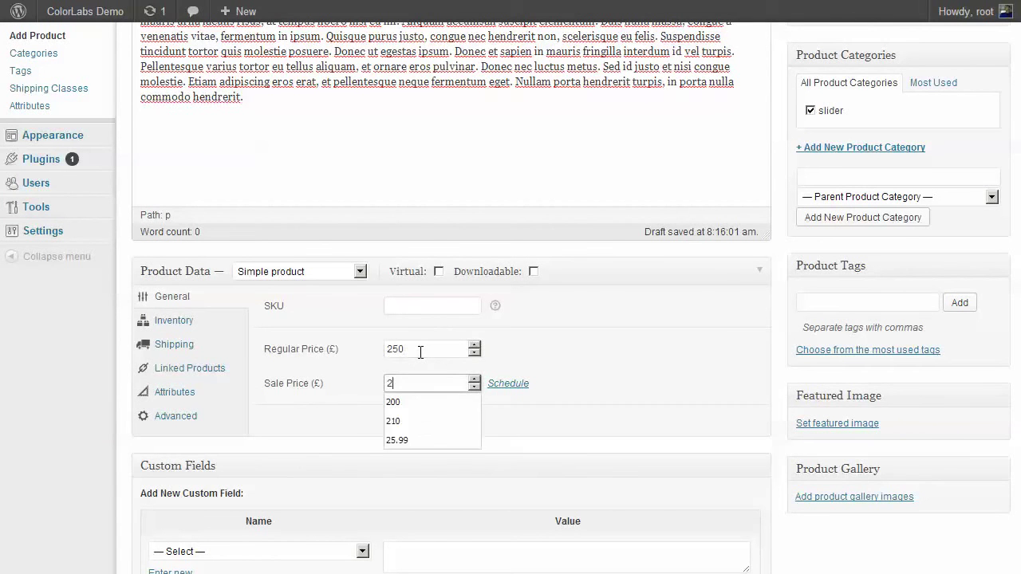
text(00)
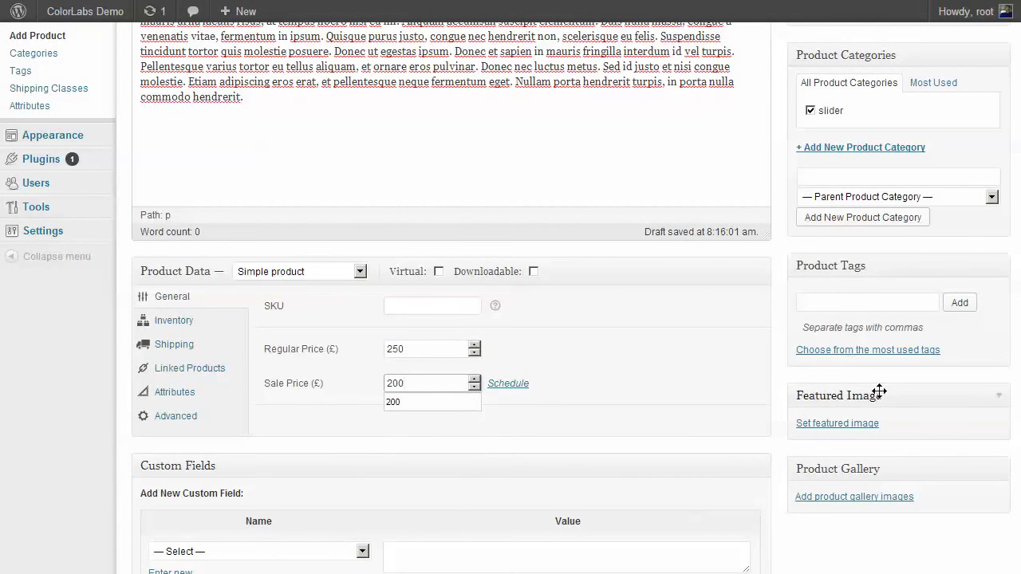
Replace the Notepad note with "the slider image will be taken from product featured image".
key(alt+Tab)
key(ctrl+a)
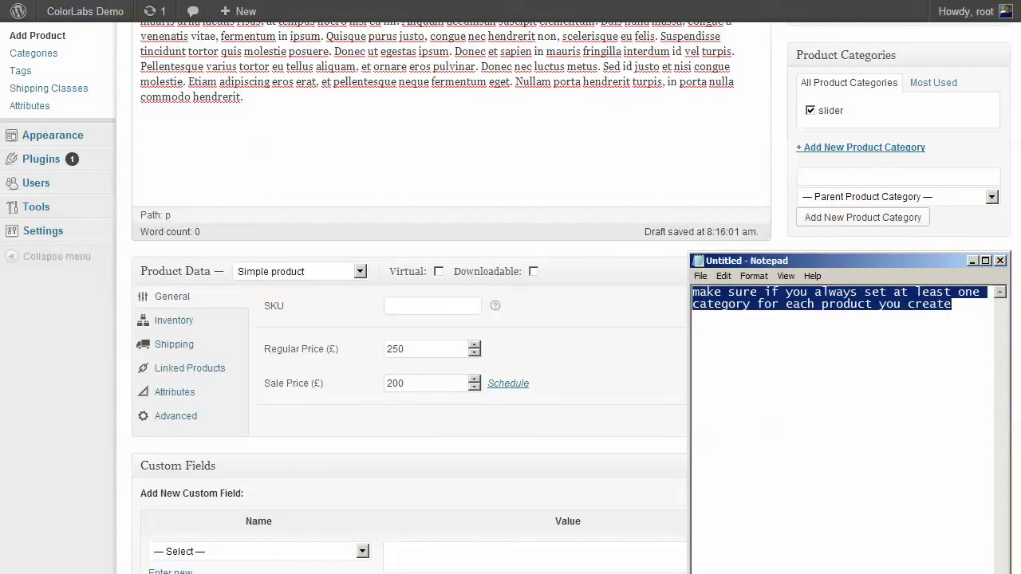
text(the slider i)
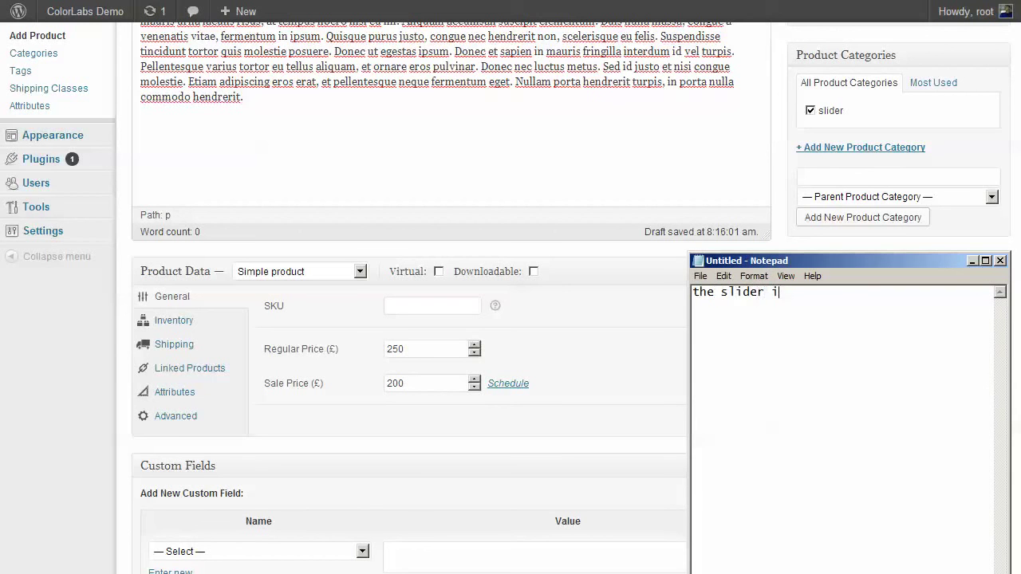
text(mage ca)
key(BackSpace)
key(BackSpace)
text(will be taken from)
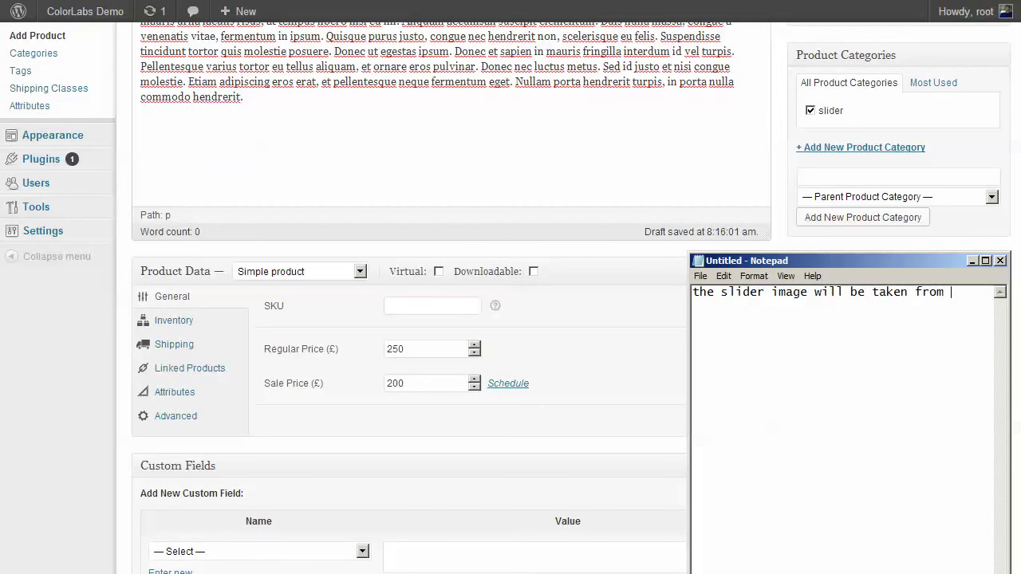
text( product featured image)
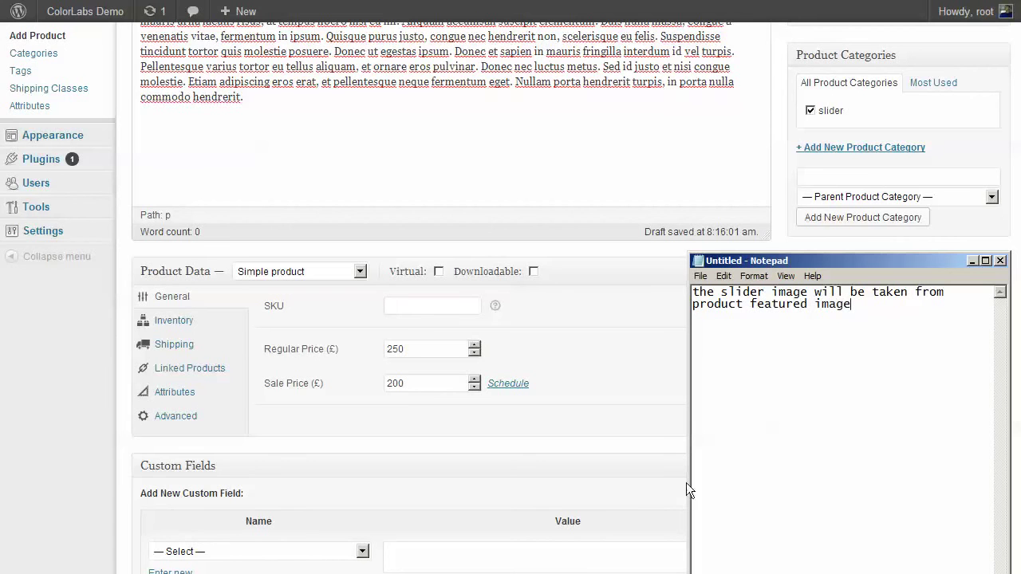
Start a file upload for the product's featured image and browse to the deviantart folder on the D: drive.
key(alt+Tab)
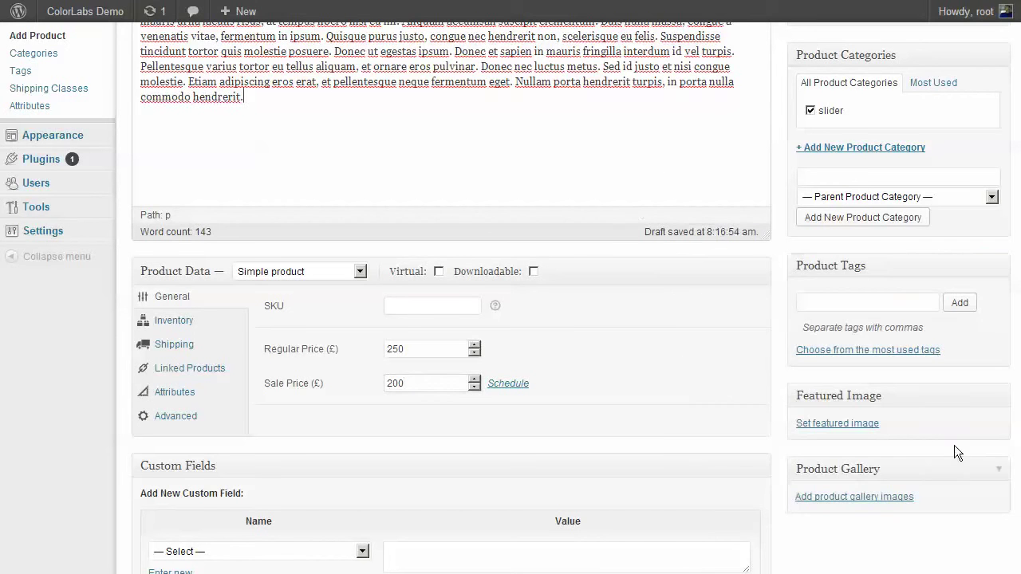
click(868, 425)
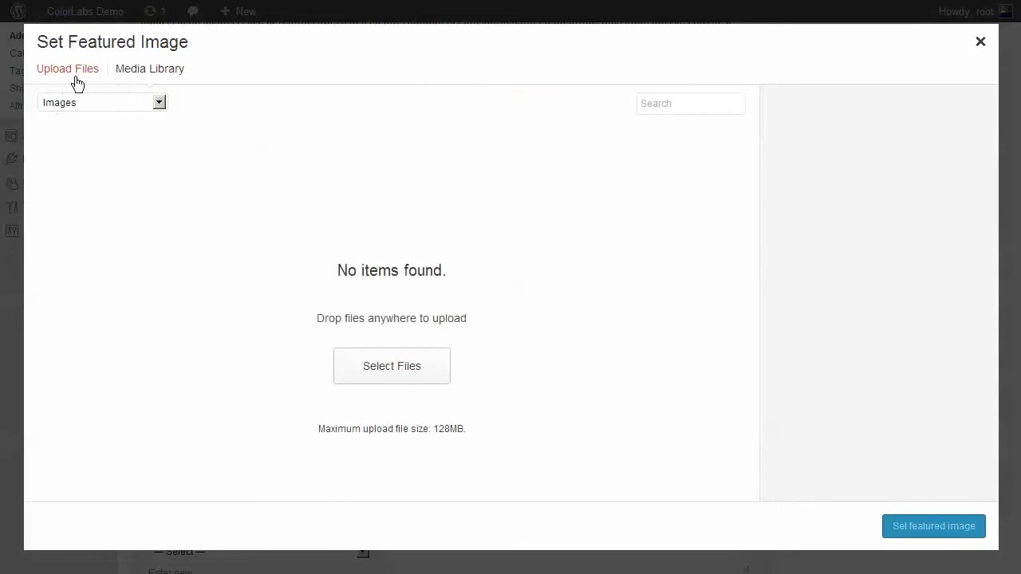
click(406, 367)
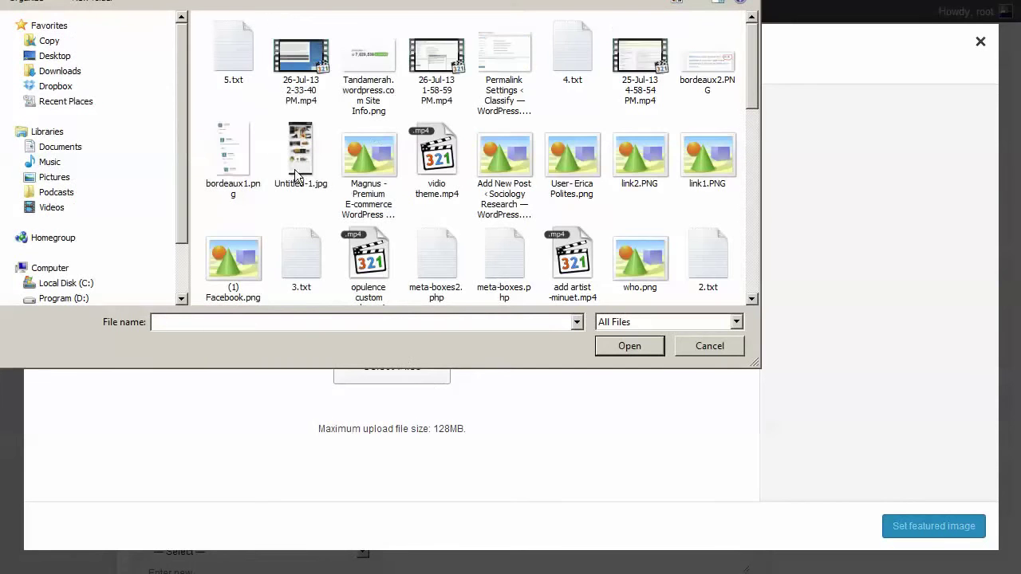
click(113, 294)
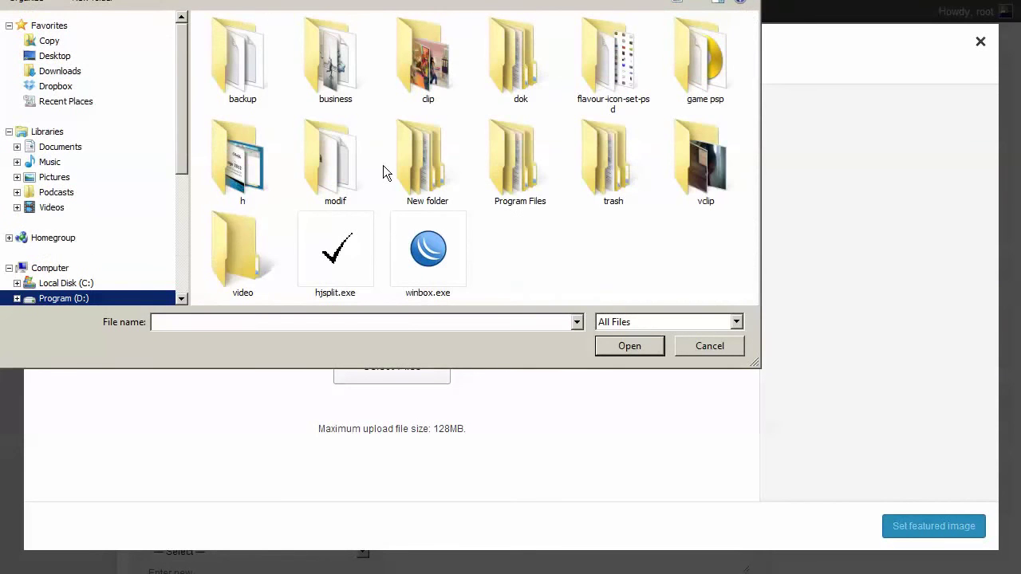
double_click(264, 167)
double_click(413, 65)
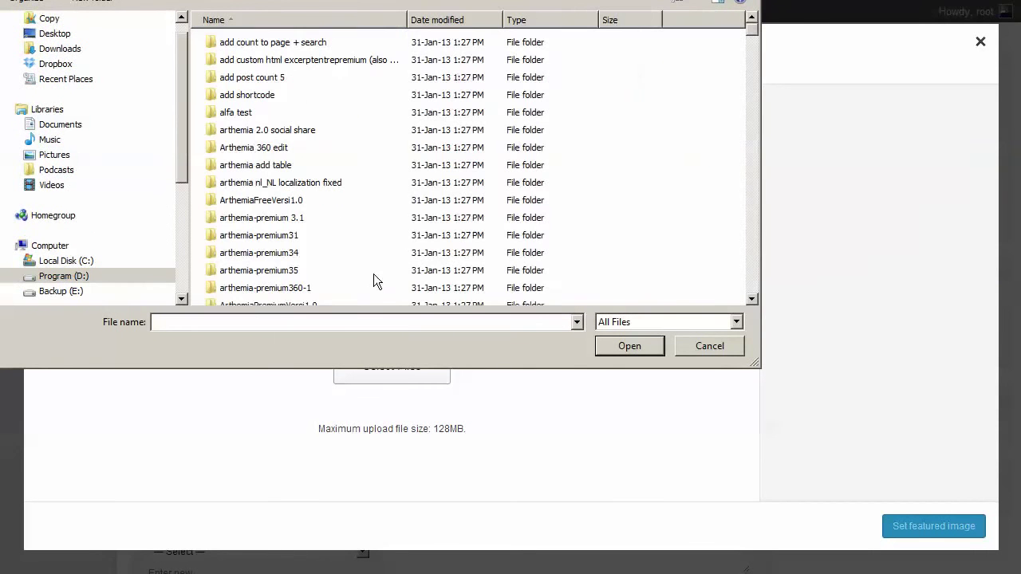
text(de)
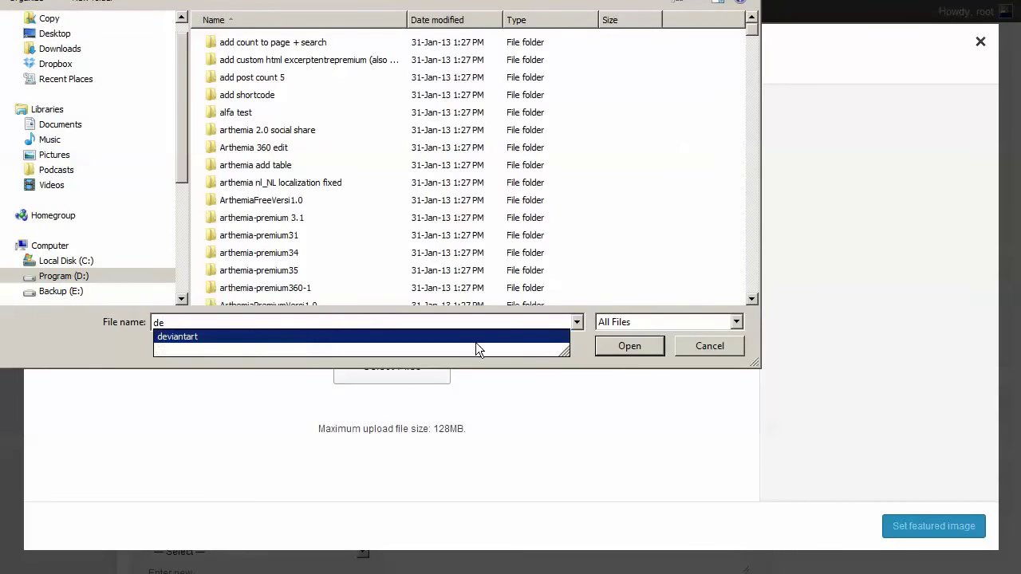
key(Return)
click(640, 348)
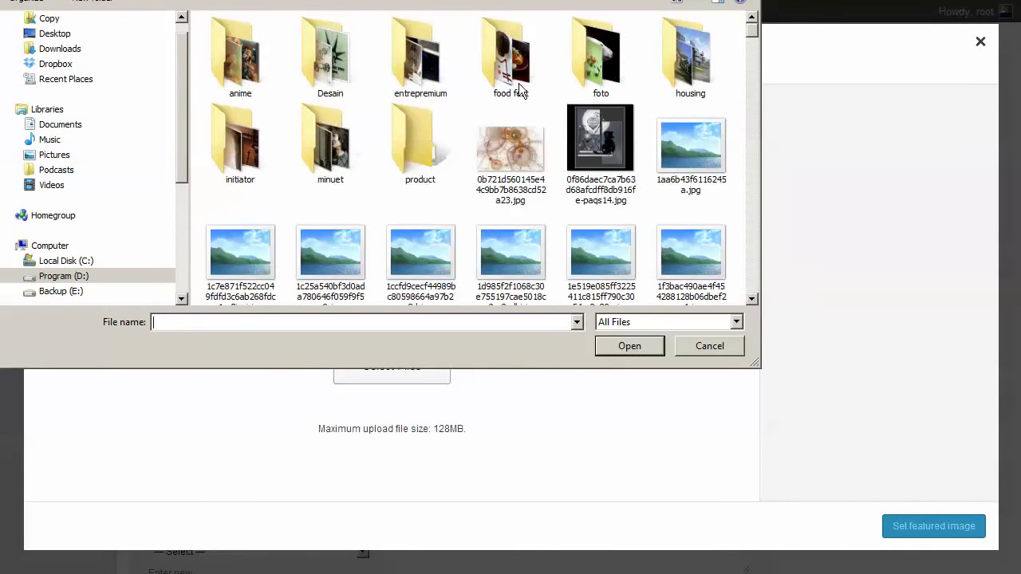
Upload delicious-feature-food-photography-part-2-15.jpg and set it as the product's featured image.
scroll(513, 74, down, 3)
scroll(446, 140, down, 5)
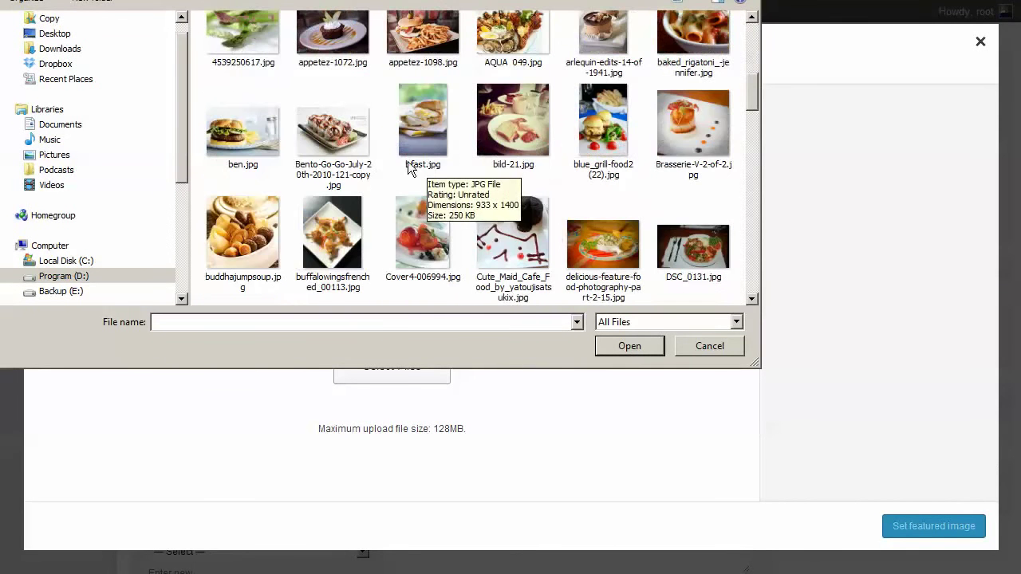
double_click(600, 234)
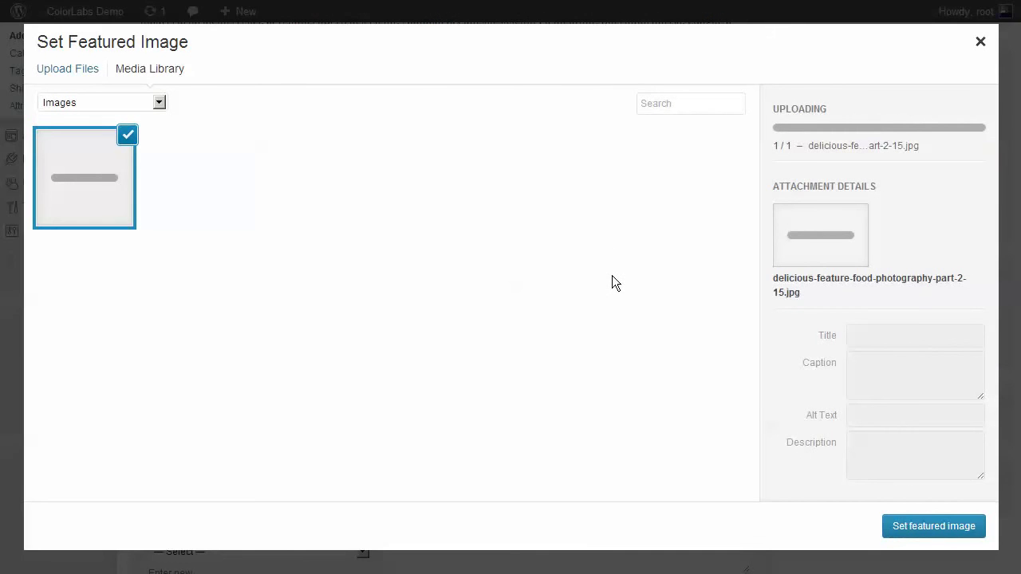
click(954, 526)
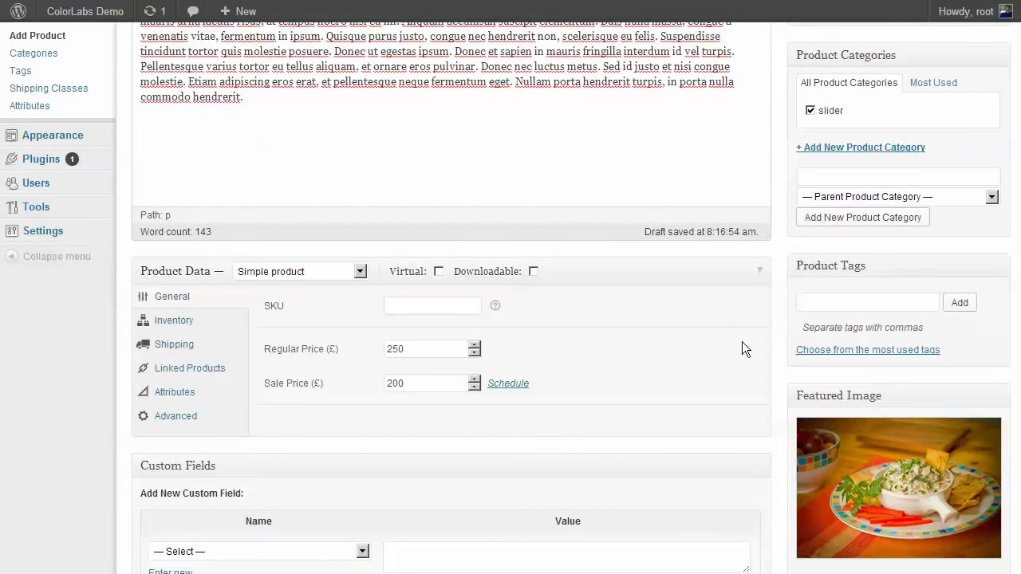
Publish product#1.
scroll(743, 339, down, 4)
scroll(797, 350, up, 7)
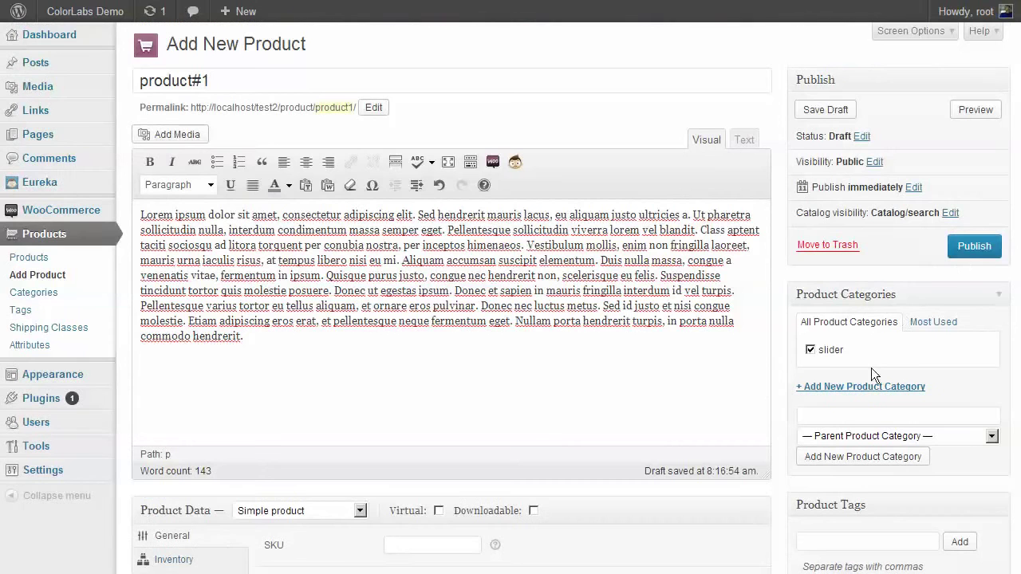
click(969, 247)
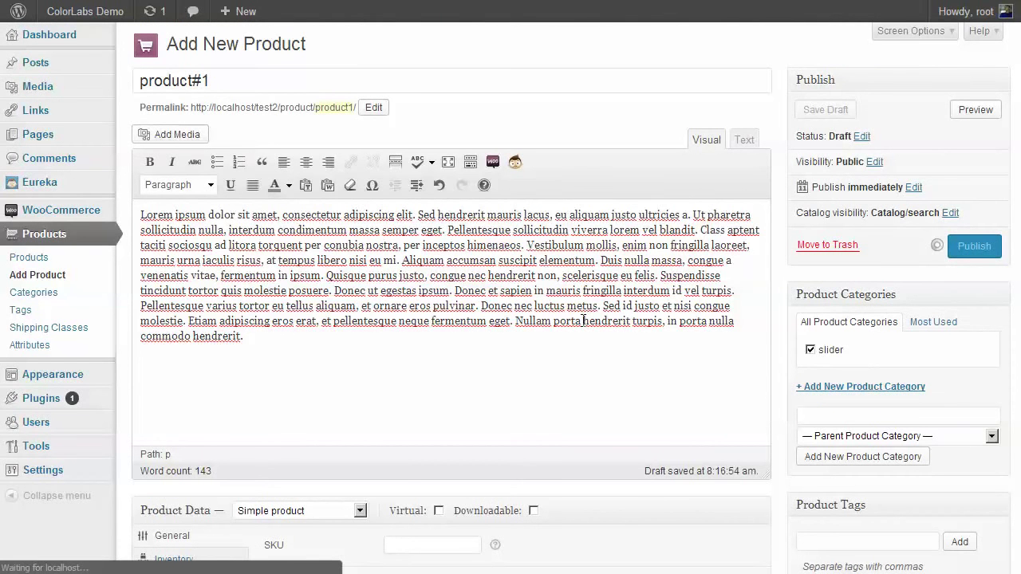
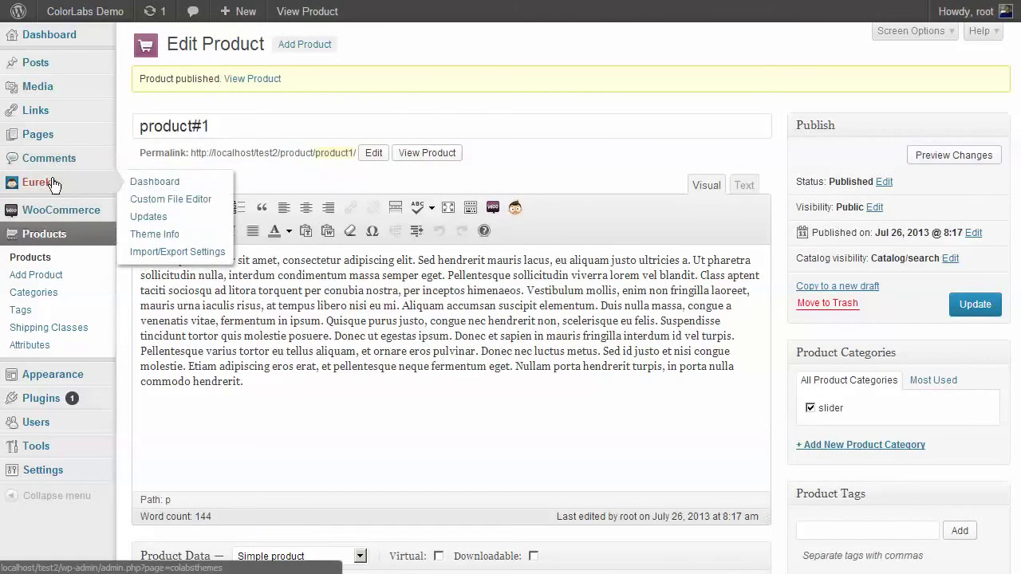
Open the FrontPage Settings in the Eureka theme options.
click(144, 188)
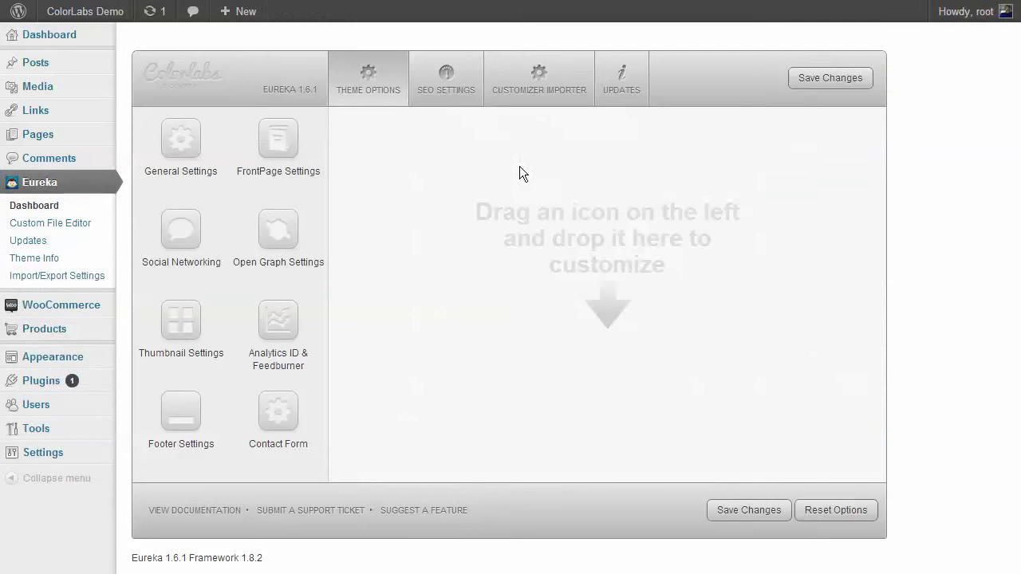
drag(244, 154, 433, 210)
Replace the Notepad note with "your product category name will be displayed at option 'product category slider'".
key(alt+Tab)
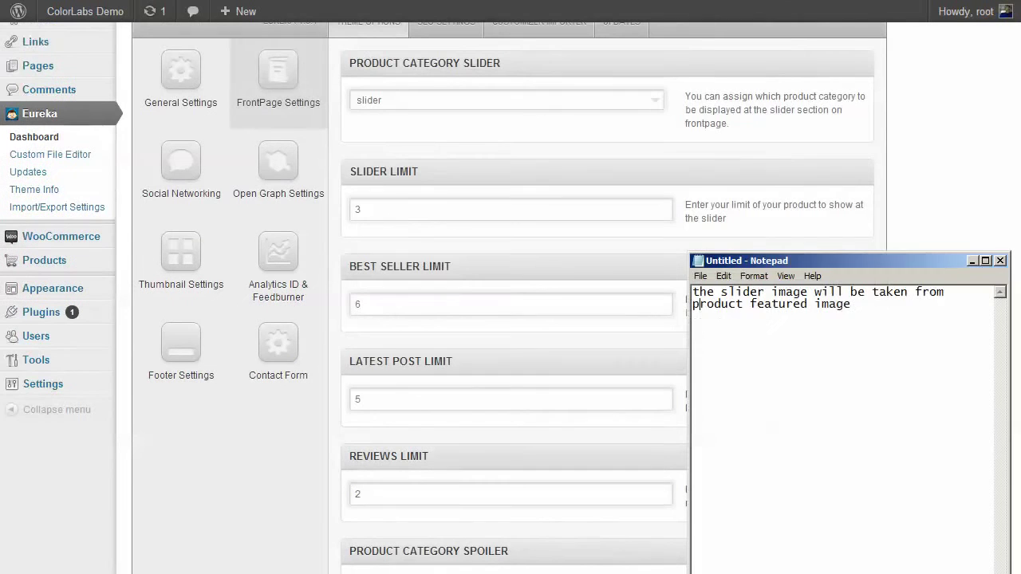
key(ctrl+a)
text(your pro)
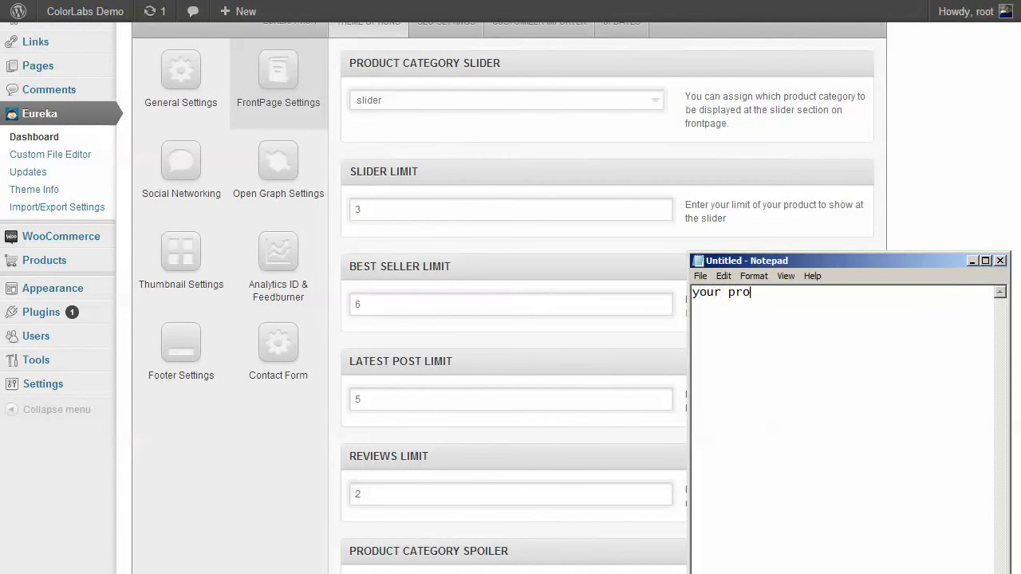
text(duct category name w)
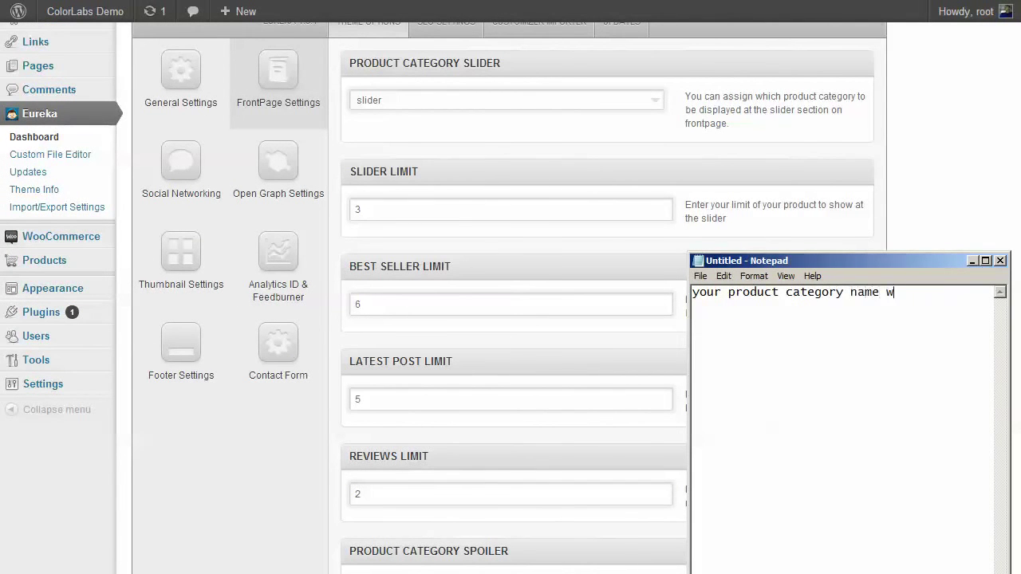
text(ill b e d)
key(BackSpace)
key(BackSpace)
key(BackSpace)
key(BackSpace)
text(e displayed at option )
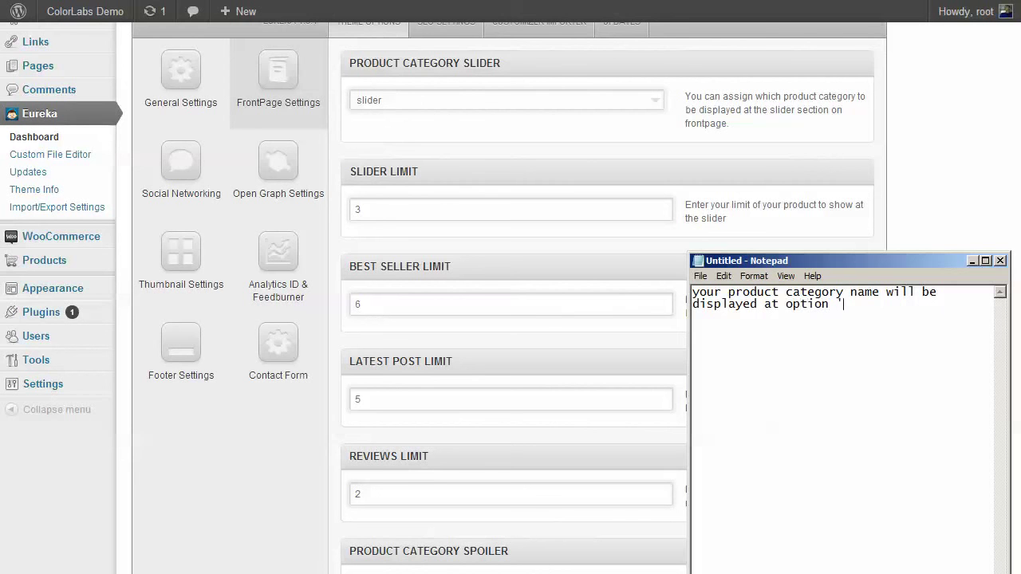
text('product category slide)
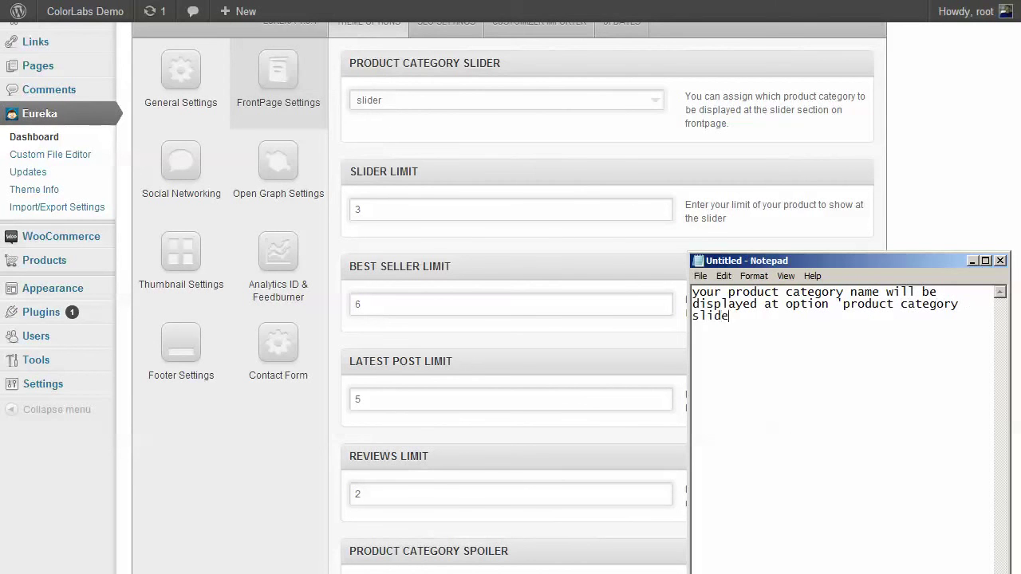
text(r')
Save the Eureka theme options and check the product slider on the site's front page.
click(683, 157)
scroll(795, 182, up, 2)
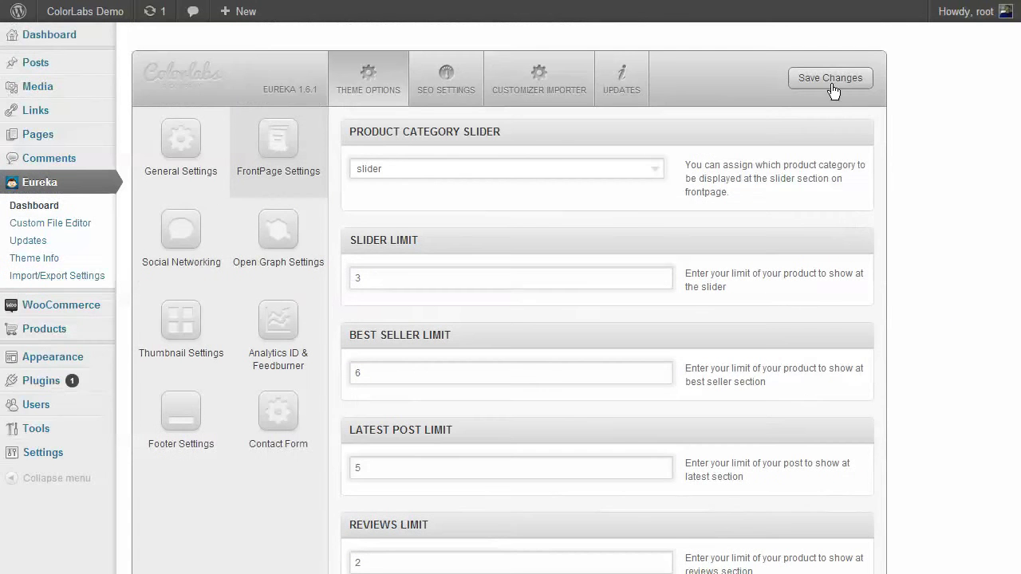
click(831, 83)
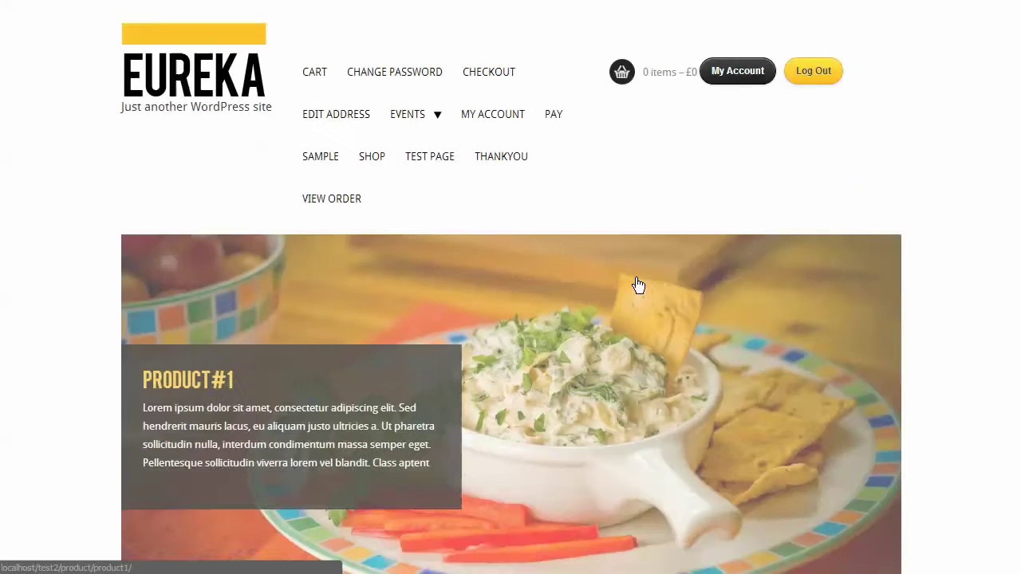
scroll(647, 289, down, 5)
scroll(649, 297, up, 2)
scroll(650, 308, up, 1)
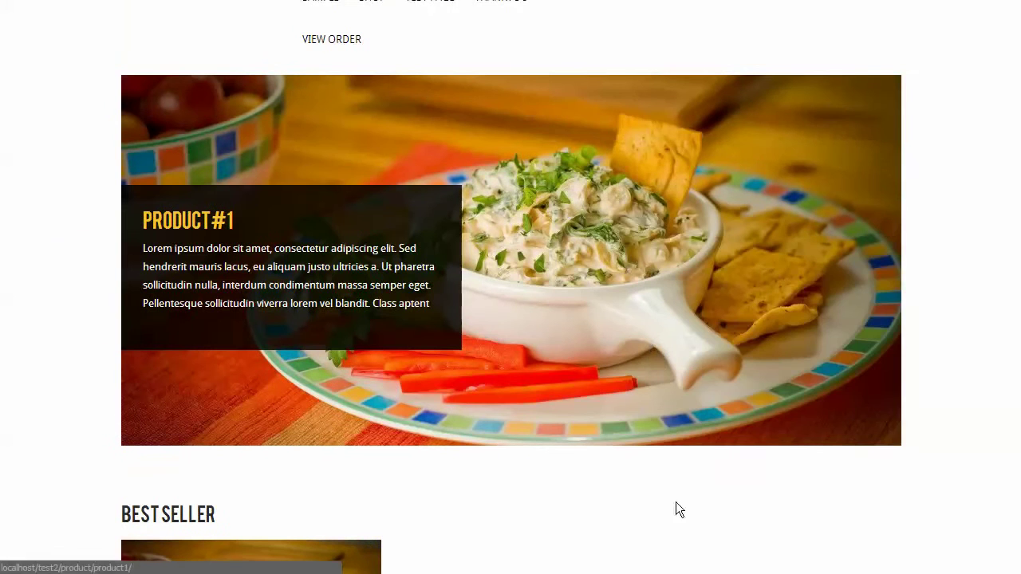
Replace the Notepad note with "this is the slider" and return to the front page.
key(alt+Tab)
key(ctrl+a)
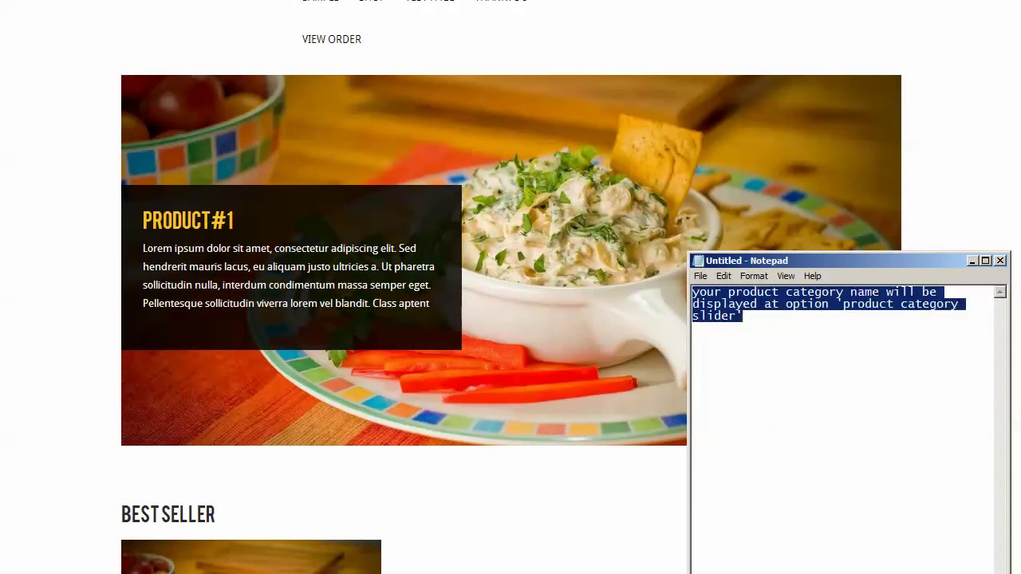
text(this is the slider)
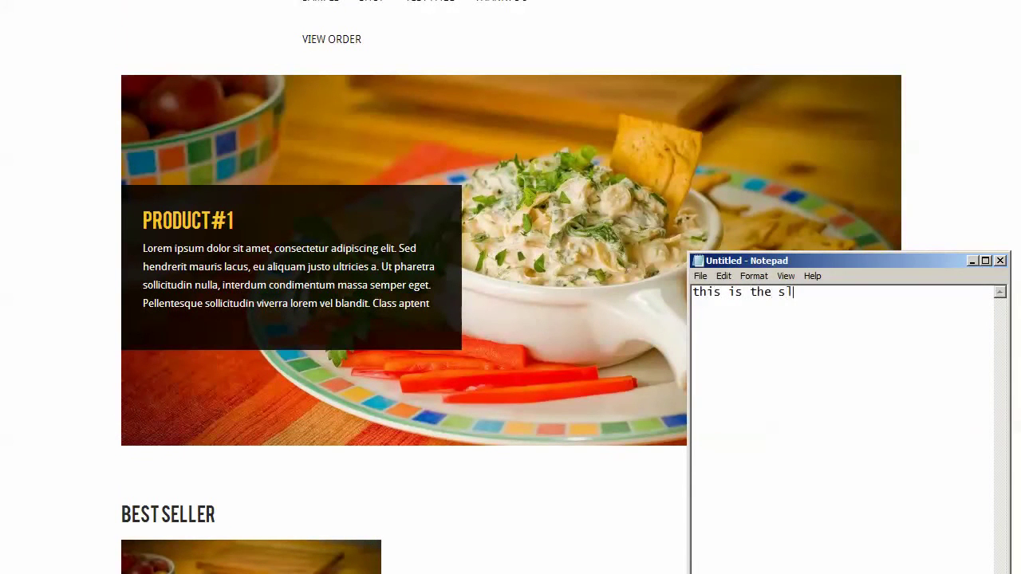
click(588, 484)
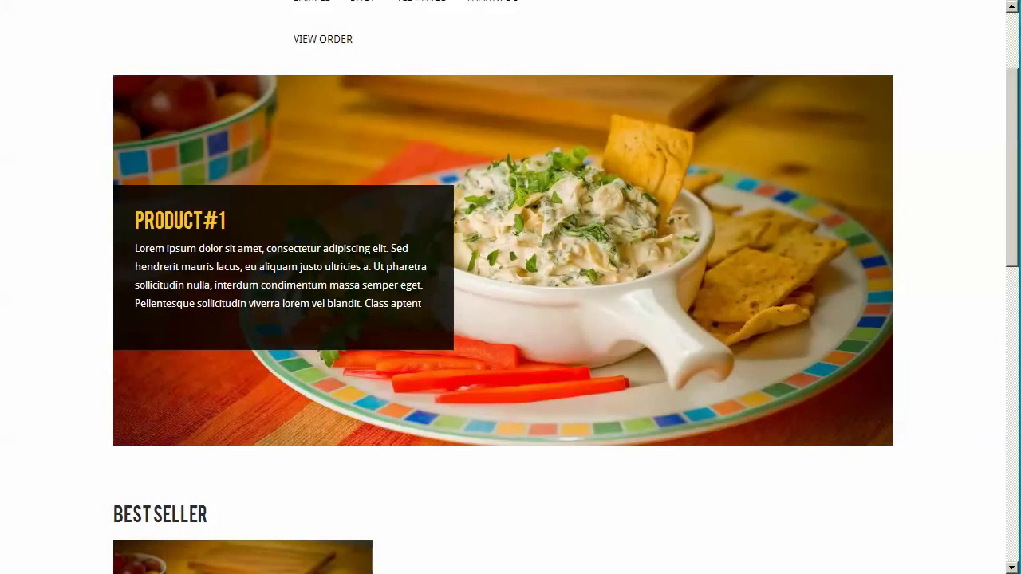
Replace the Notepad note with advice to upload slider images "with dimension at least have width of 978px", then minimize Notepad.
key(alt+Tab)
key(ctrl+a)
key(BackSpace)
text(to ma)
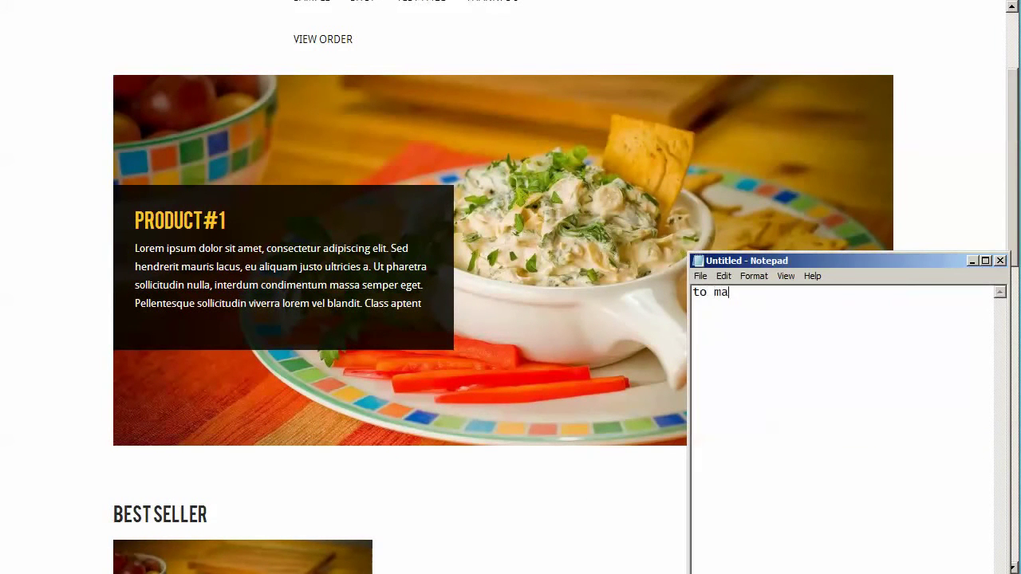
text(ke sure if the slider is wo)
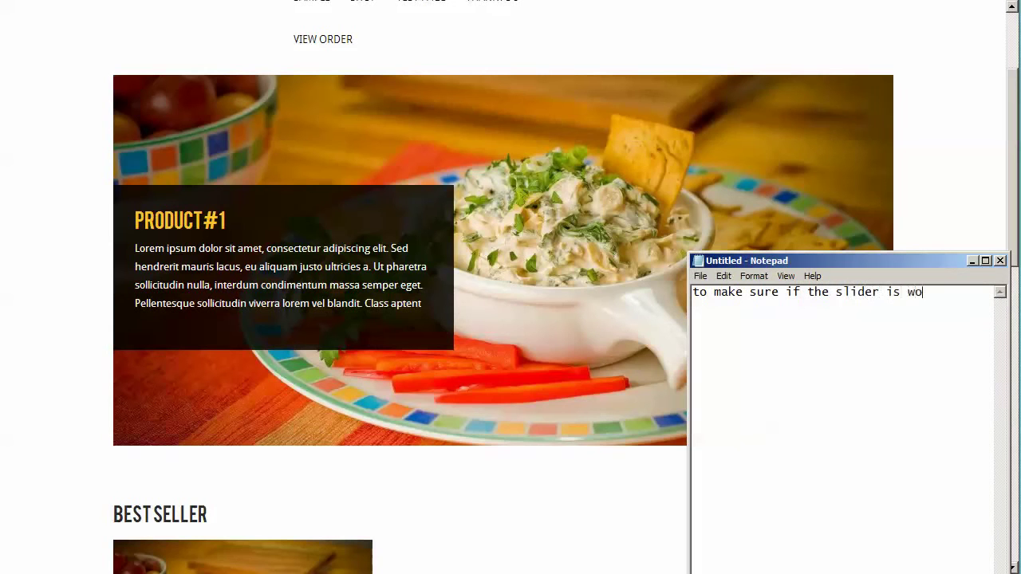
text(rking fine, make su)
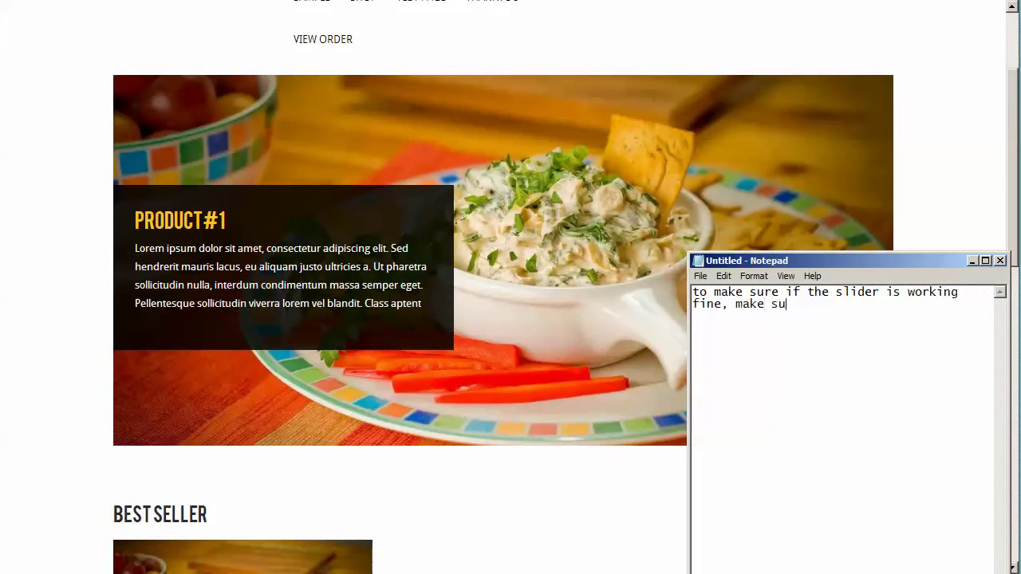
text(re if you upload the image with de)
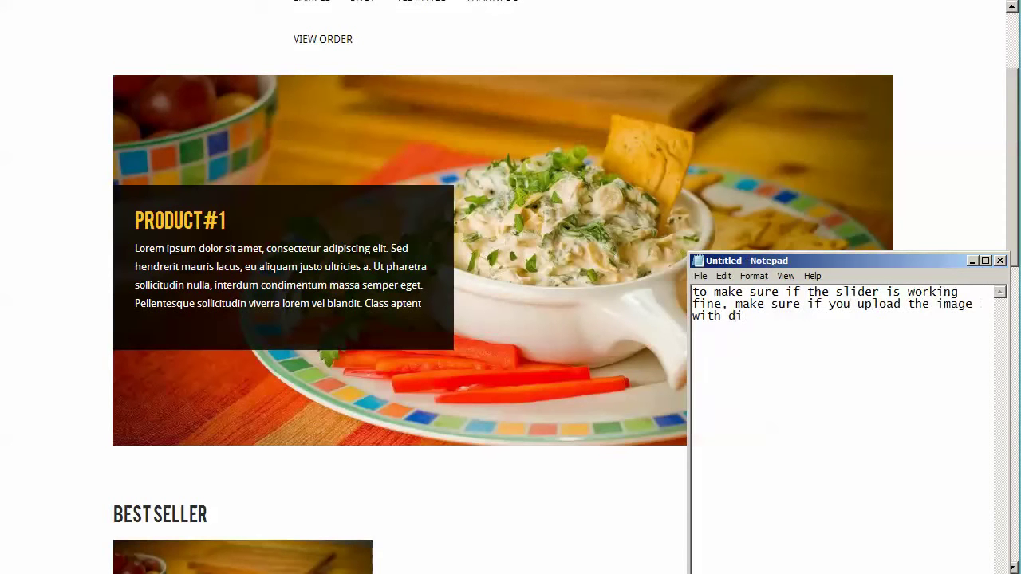
text(mension at least )
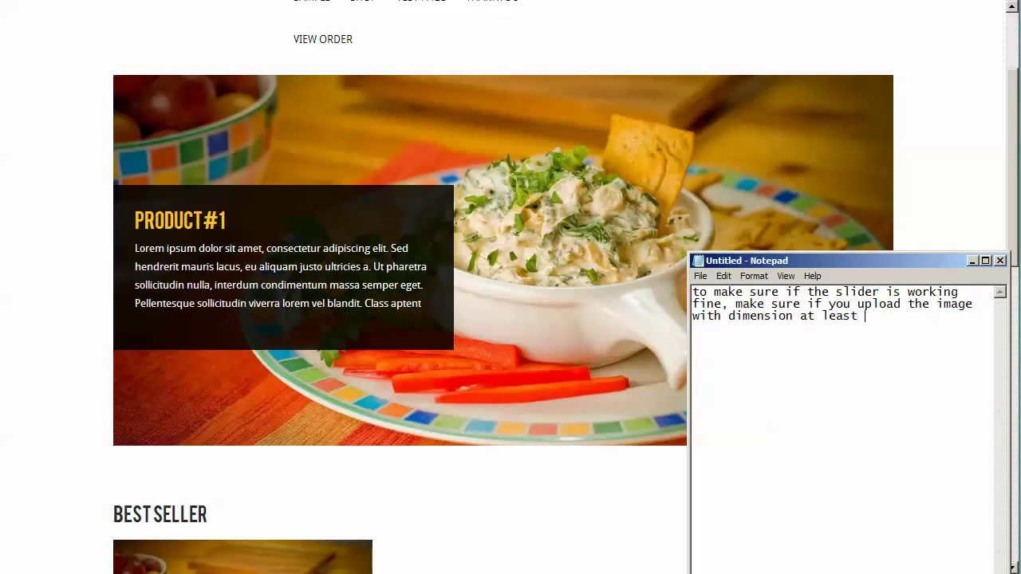
text(have width of 978px)
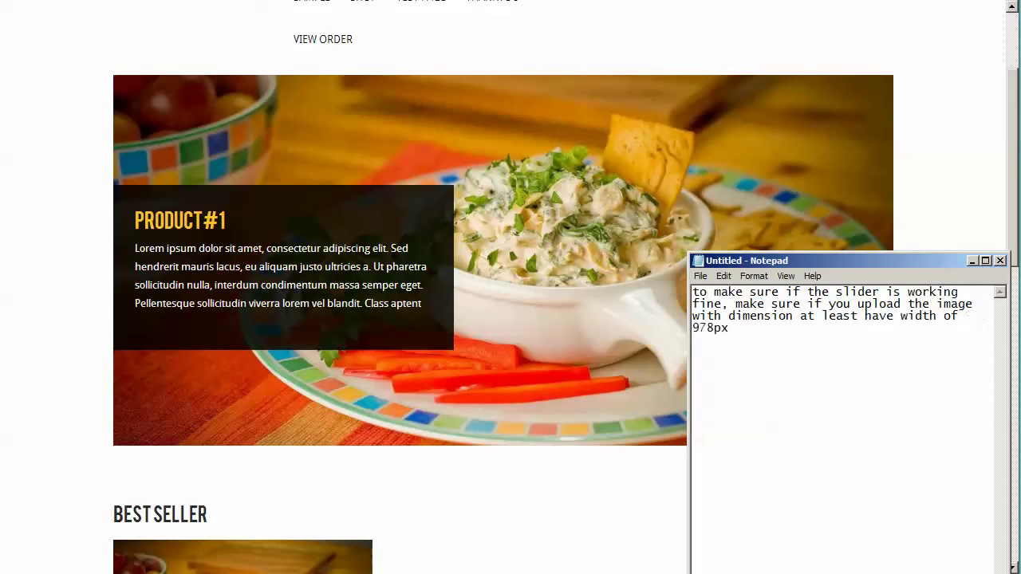
click(971, 260)
Create a new product named product#2 in the WordPress admin and fill its description with the Lorem ipsum placeholder text.
key(ctrl+Tab)
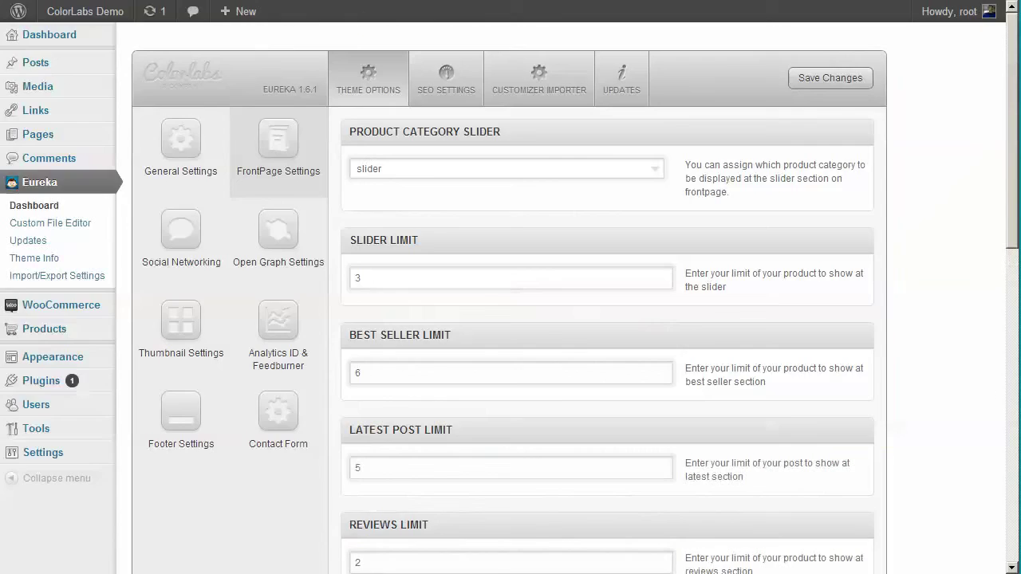
mouse_move(112, 330)
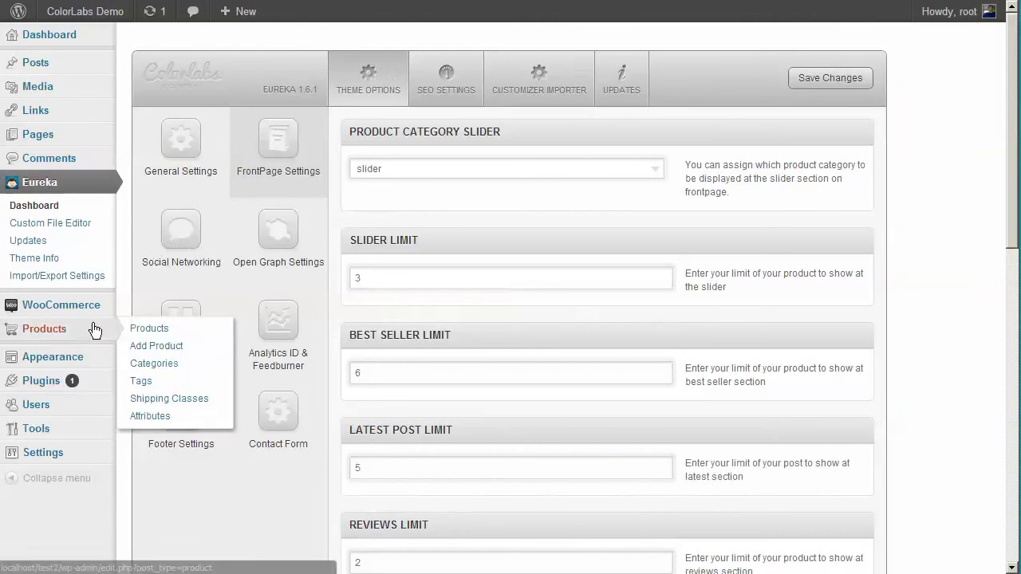
click(165, 346)
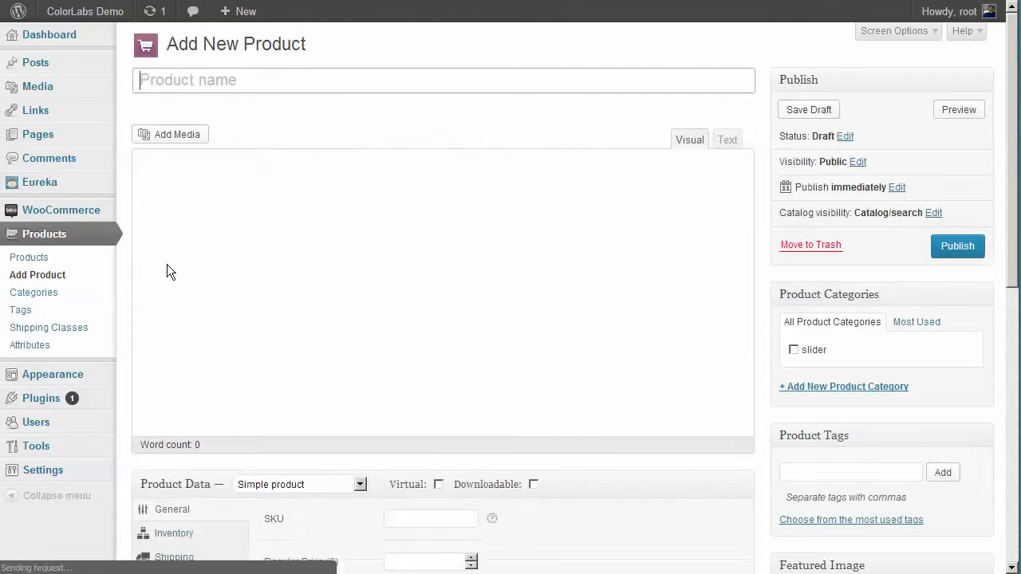
text(sample)
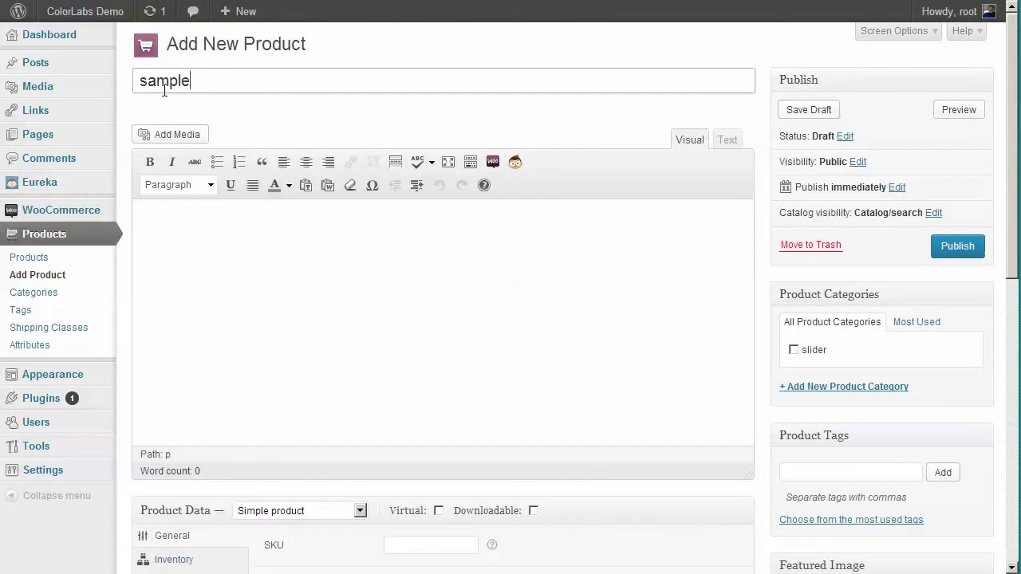
key(BackSpace)
key(BackSpace)
key(BackSpace)
key(BackSpace)
key(BackSpace)
key(BackSpace)
key(BackSpace)
text(product#2)
click(328, 287)
text(Lorem ipsum dolor sit amet, consectetur adipiscing elit. Sed hendrerit mauris lacus, eu aliquam justo ultricies a. Ut pharetra sollicitudin nulla, interdum condimentum massa semper eget. Pellentesque sollicitudin viverra lorem vel blandit. Class aptent taciti sociosqu ad litora torquent per conubia nostra, per inceptos himenaeos. Vestibulum mollis, enim non fringilla laoreet, mauris urna iaculis risus, at tempus libero nisi eu mi. Aliquam accumsan suscipit elementum. Duis nulla massa, congue a venenatis vitae, fermentum in ipsum. Quisque purus justo, congue nec hendrerit non, scelerisque eu felis. Suspendisse tincidunt tortor quis molestie posuere. Donec ut egestas ipsum. Donec et sapien in mauris fringilla interdum id vel turpis. Pellentesque varius tortor eu tellus aliquam, et ornare eros pulvinar. Donec nec luctus metus. Sed id justo et nisi congue molestie. Etiam adipiscing eros erat, et pellentesque neque fermentum eget. Nullam porta hendrerit turpis, in porta nulla commodo hendrerit.)
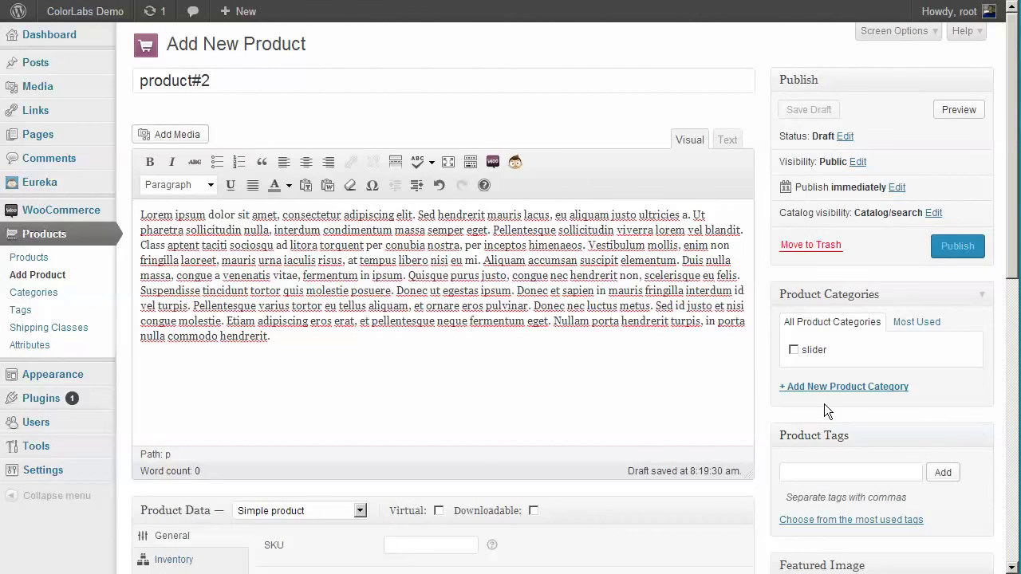
Add a new product category named test to product#2, without a parent category.
scroll(841, 287, down, 1)
click(829, 306)
text(test)
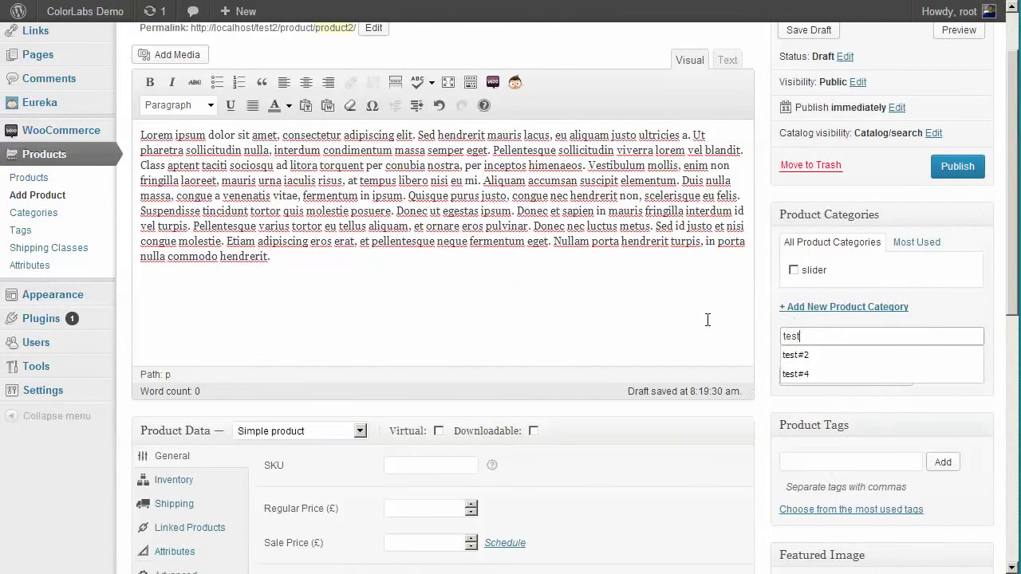
key(Escape)
click(837, 377)
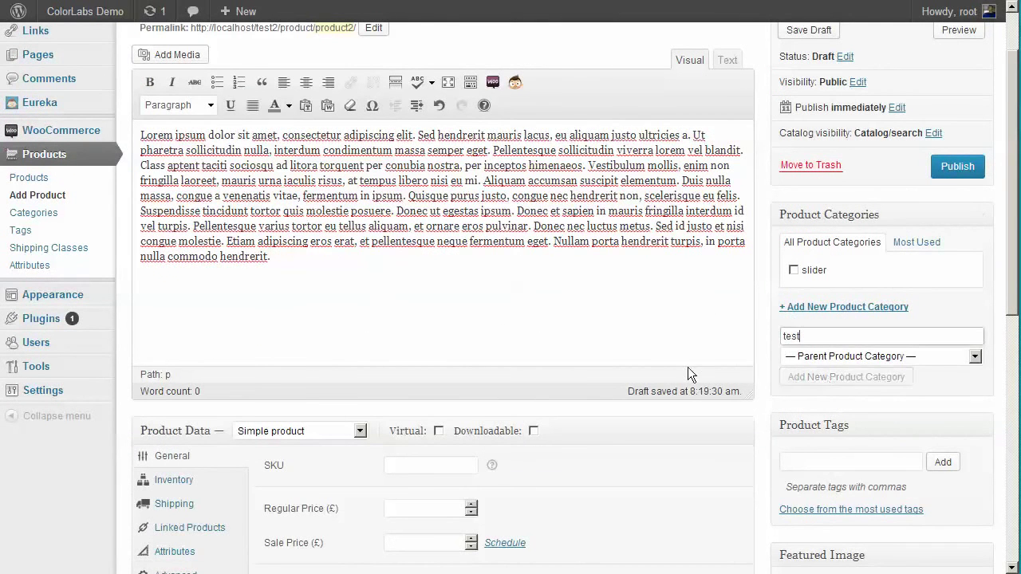
Set the product's regular price to 150 and its sale price to 100.
scroll(667, 319, down, 2)
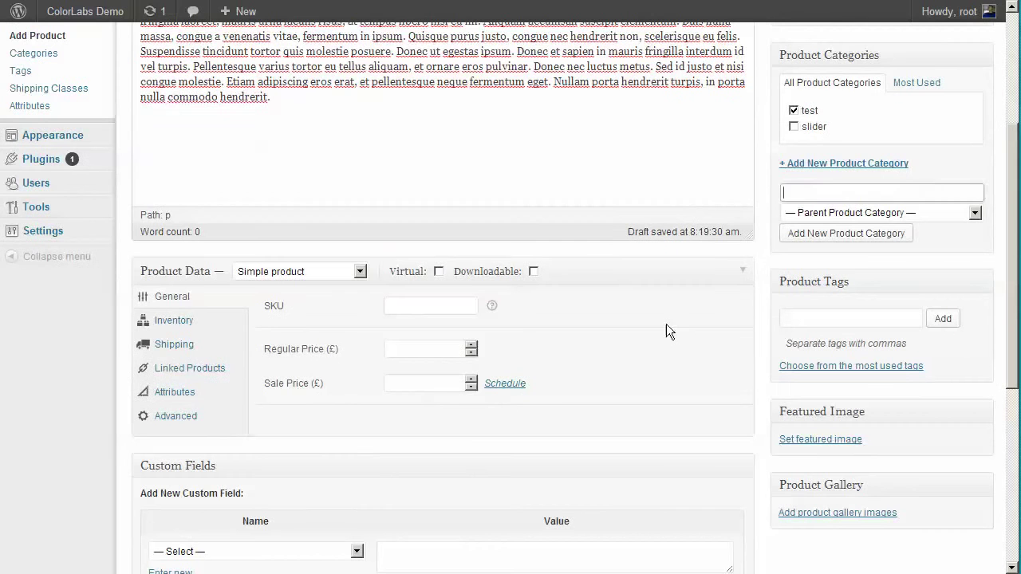
click(429, 349)
text(150)
key(Tab)
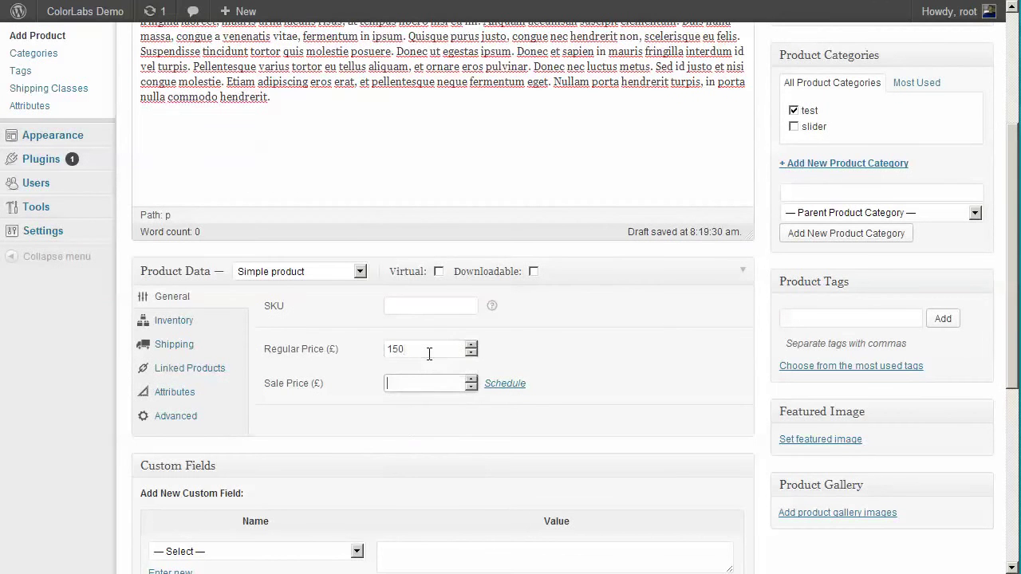
text(100)
Upload the image 20070915a.JPG and set it as the product's featured image.
click(834, 439)
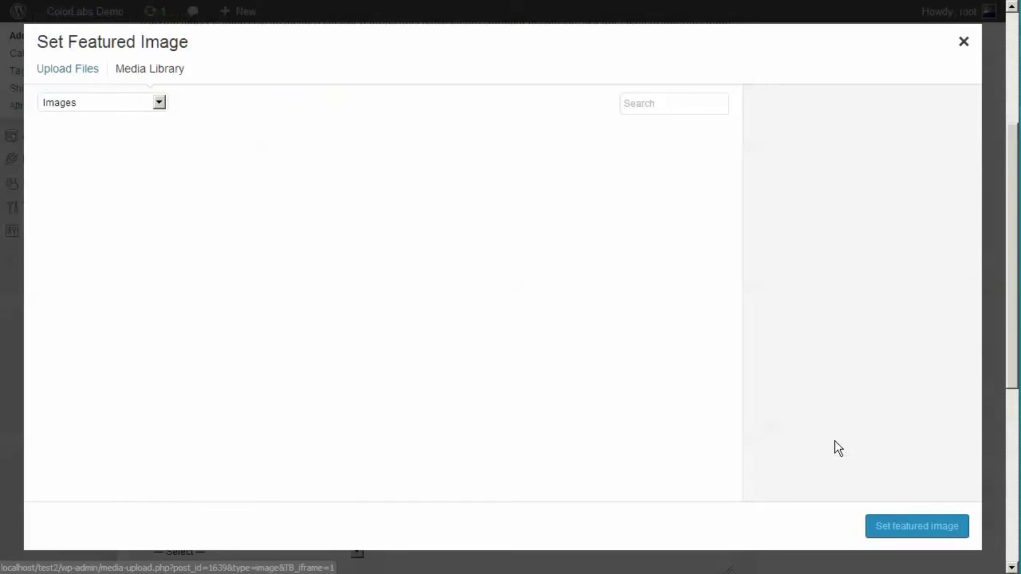
click(69, 71)
click(496, 327)
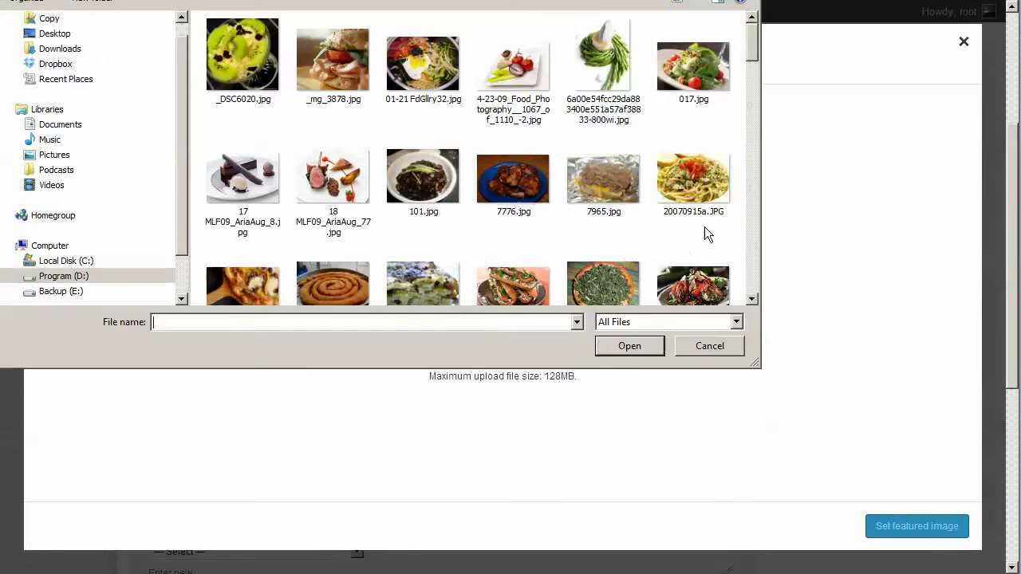
double_click(704, 196)
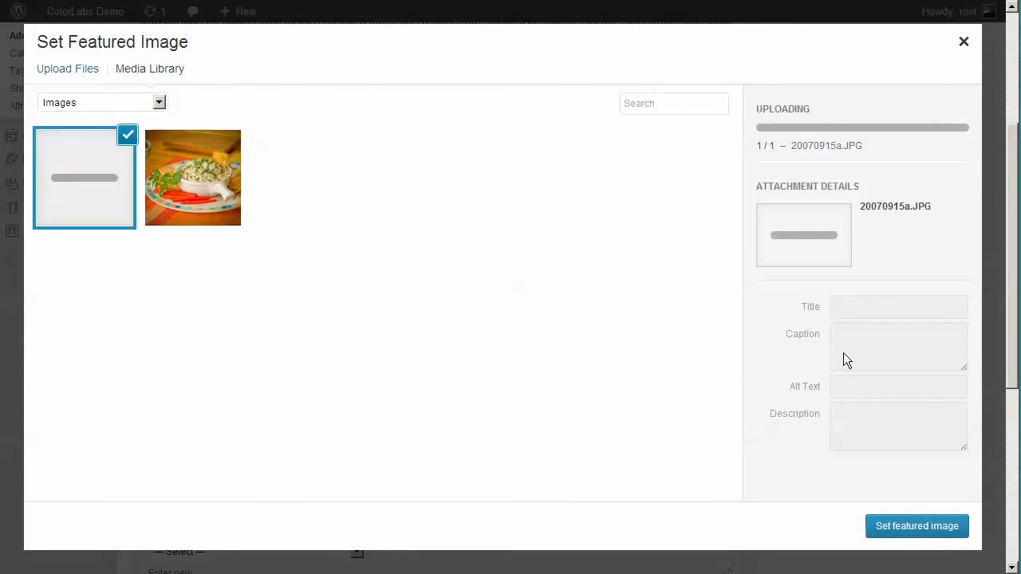
click(915, 525)
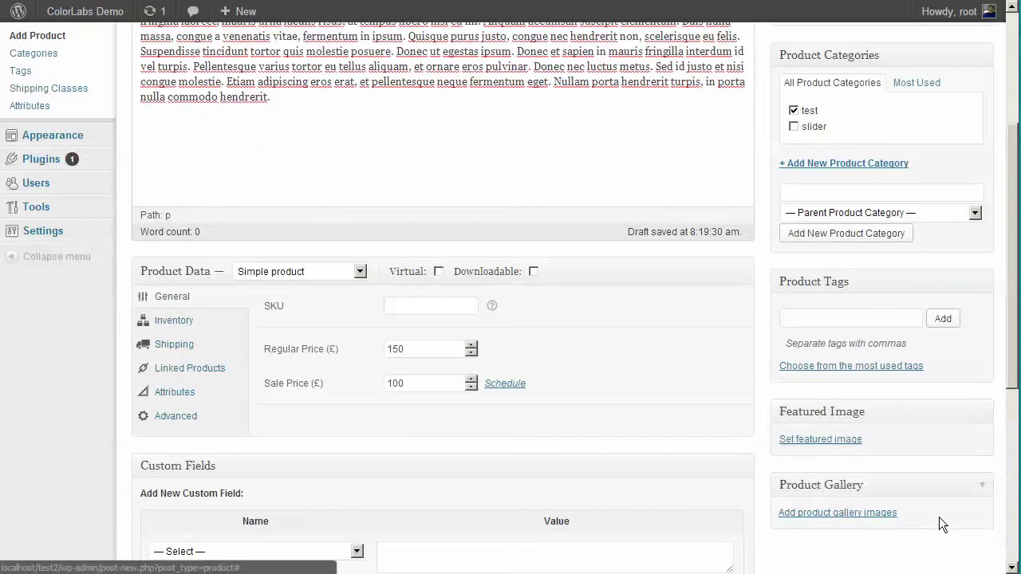
Publish product#2 and reload the site's front page to check the slider and Best Seller sections.
scroll(1014, 252, up, 3)
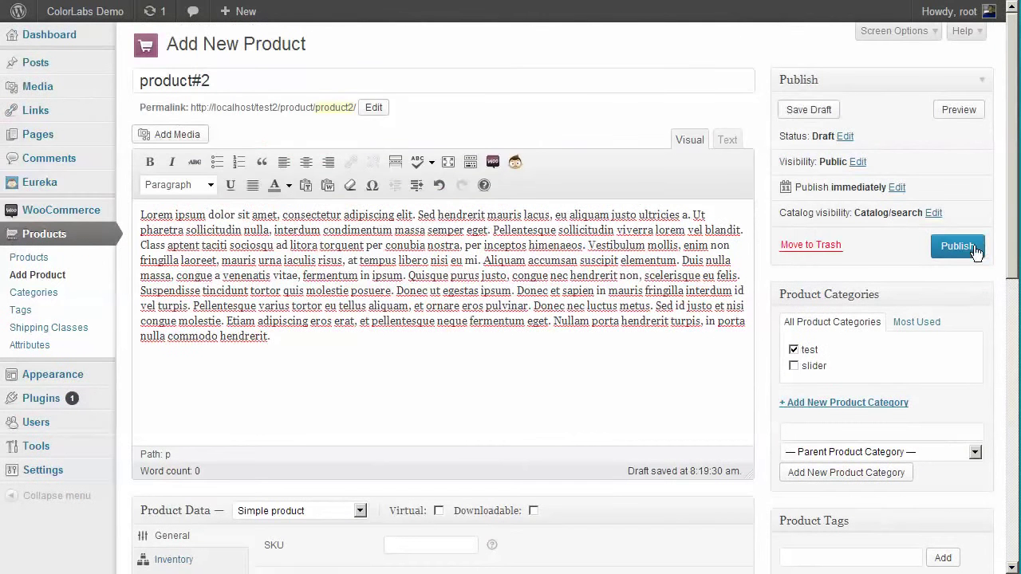
click(977, 247)
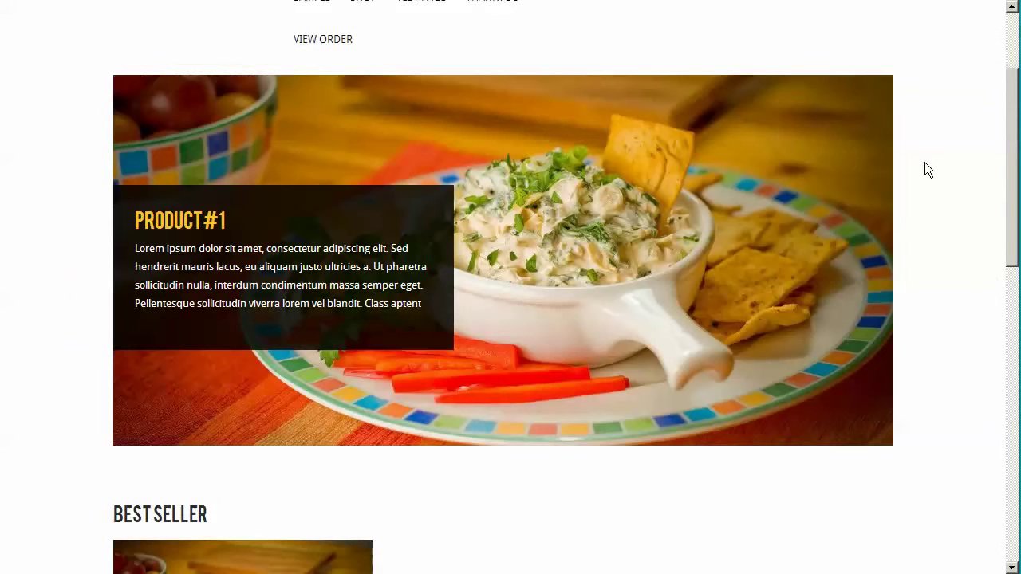
right_click(925, 163)
click(938, 207)
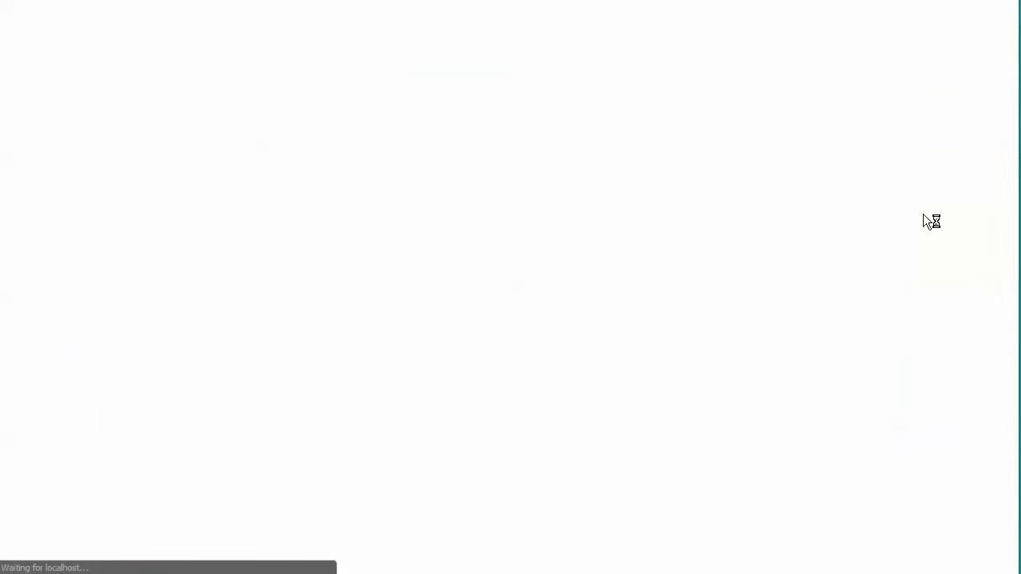
scroll(924, 223, down, 6)
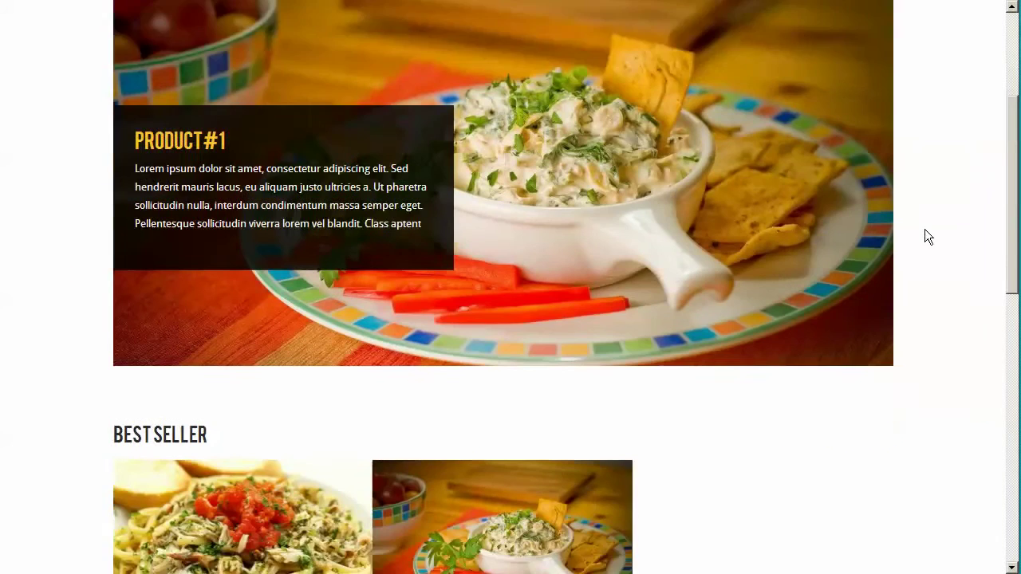
scroll(904, 248, up, 6)
scroll(905, 254, up, 1)
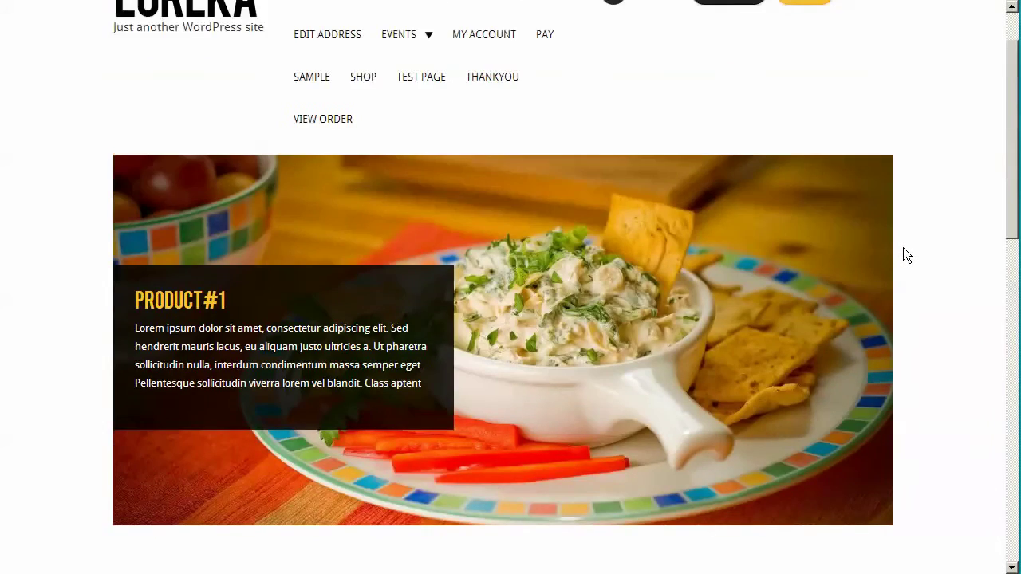
scroll(906, 254, down, 7)
scroll(906, 254, up, 7)
scroll(941, 261, up, 1)
scroll(940, 257, down, 3)
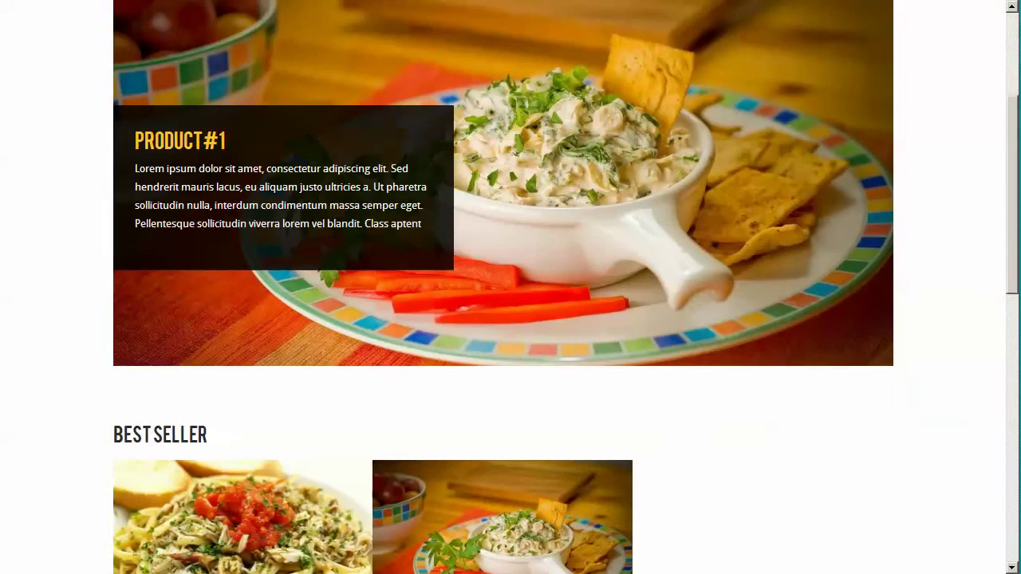
Replace the Notepad note with "at the front page, you can also displaying a featured products".
key(alt+Tab)
key(ctrl+a)
text(ther)
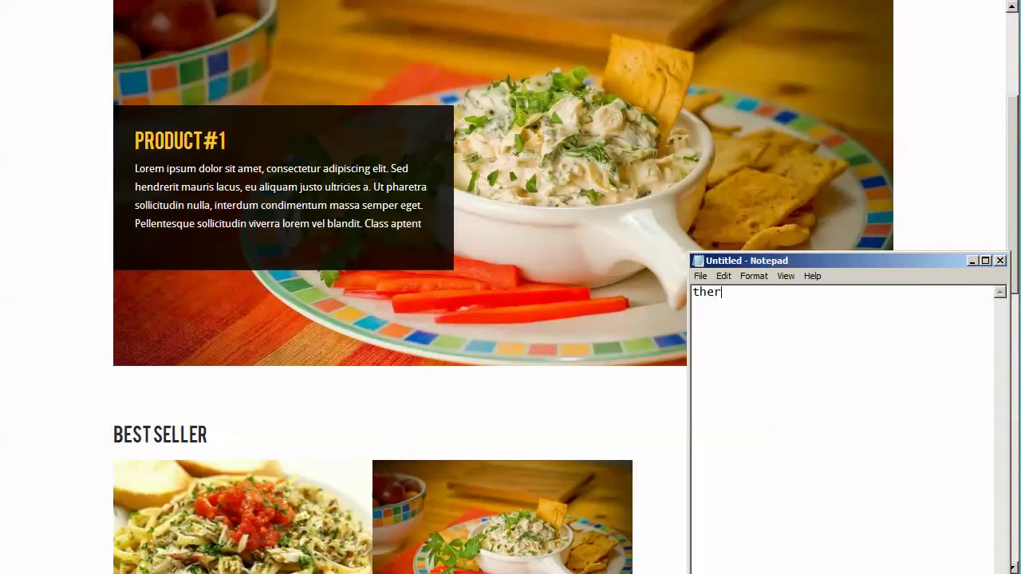
text(e is also)
key(BackSpace)
key(BackSpace)
key(BackSpace)
key(BackSpace)
key(BackSpace)
key(BackSpace)
key(BackSpace)
key(BackSpace)
key(BackSpace)
key(BackSpace)
key(BackSpace)
key(BackSpace)
text(at the front page)
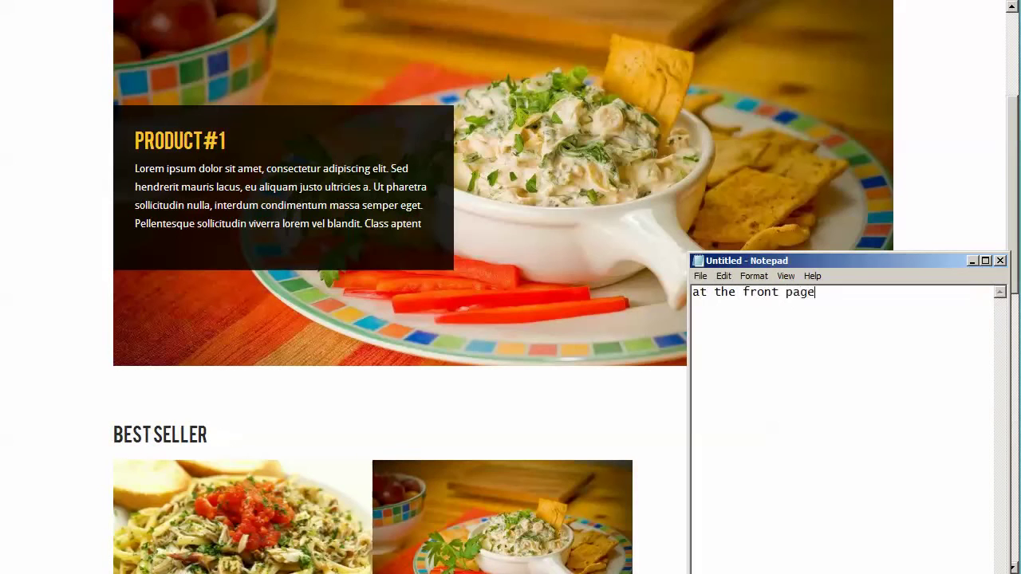
text(, you can alsod)
key(BackSpace)
text(also displayi)
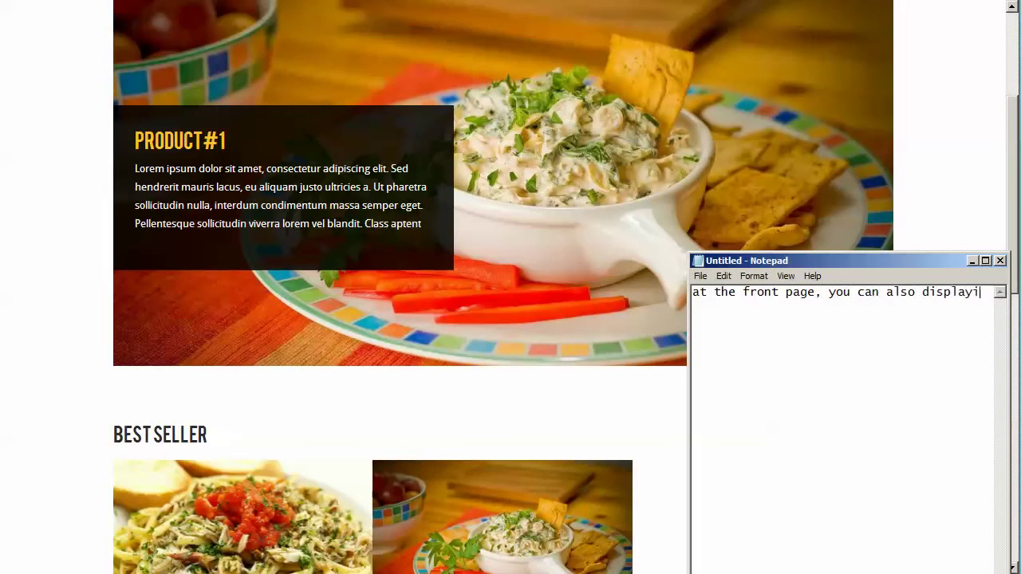
text(ng a feature)
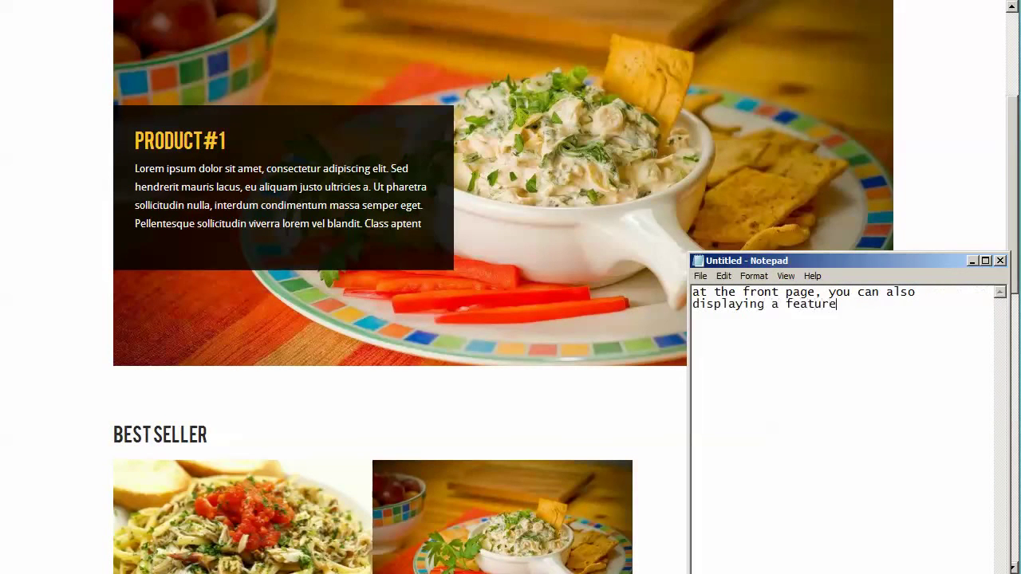
text(d products  )
Add the line "to set your product(s) become featured, just click on 'star' symbol" below the existing Notepad note.
text(to set a)
key(BackSpace)
text(yuour)
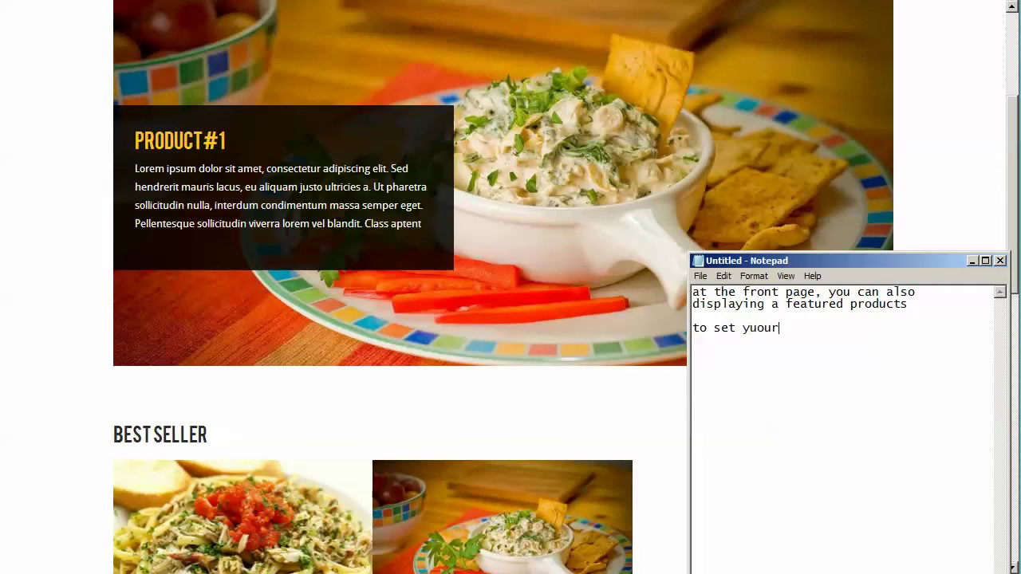
key(BackSpace)
key(BackSpace)
key(BackSpace)
key(BackSpace)
text(our product(s) become )
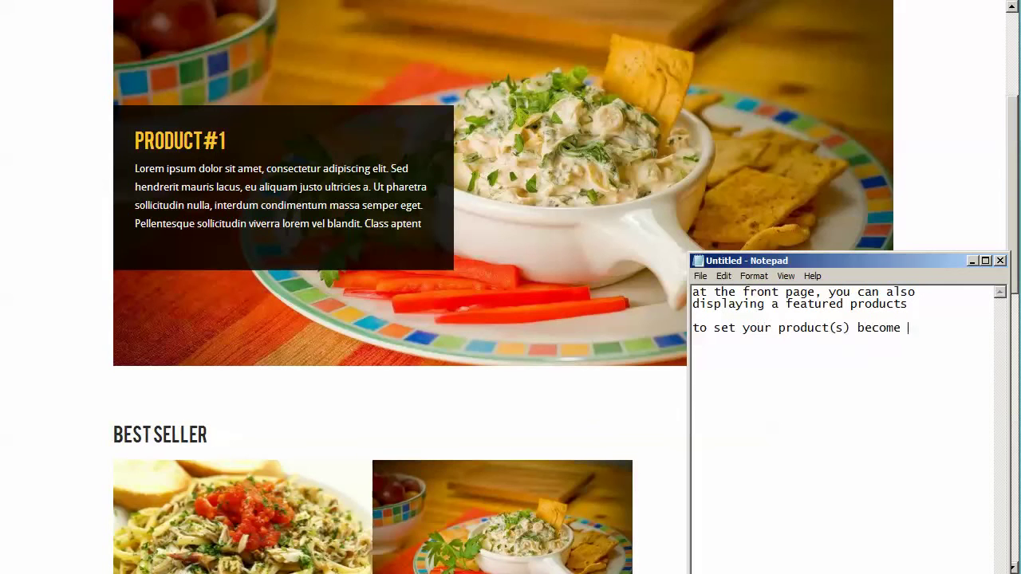
text(featured, just l)
text(isk )
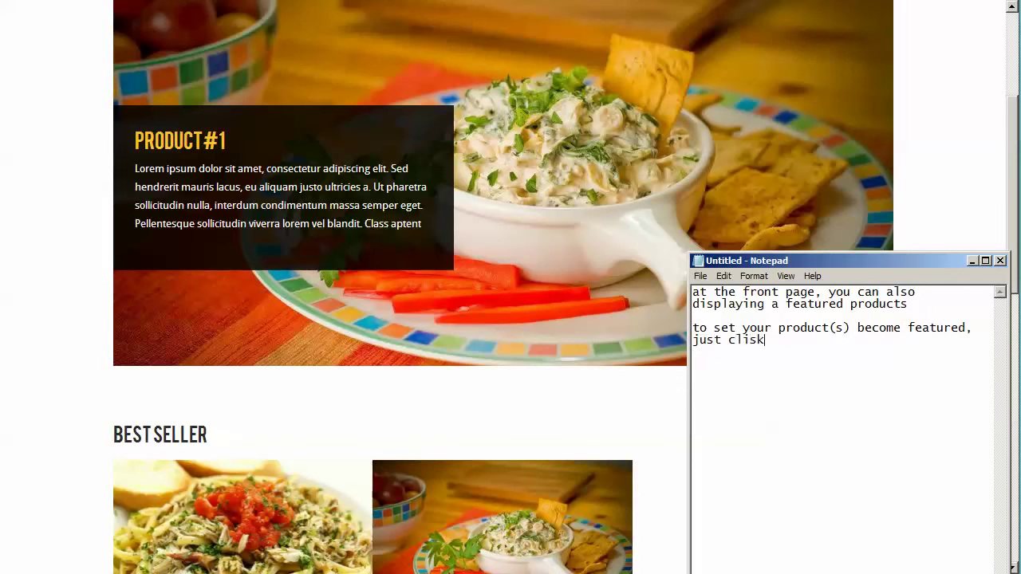
text(k on 'star' symbol)
Switch to the WordPress admin, open the product list and mark product#2 as featured.
key(alt+Tab)
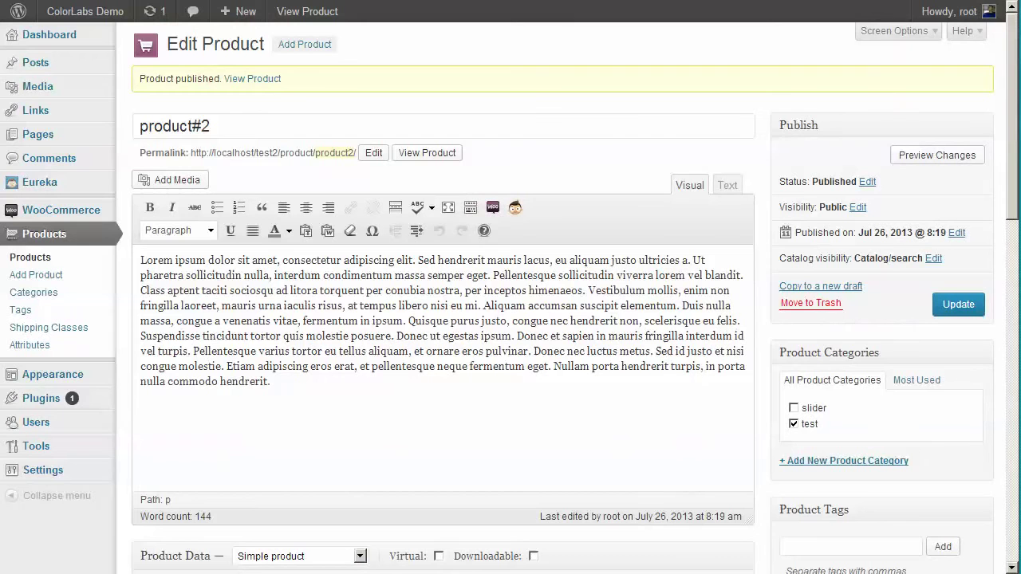
click(70, 260)
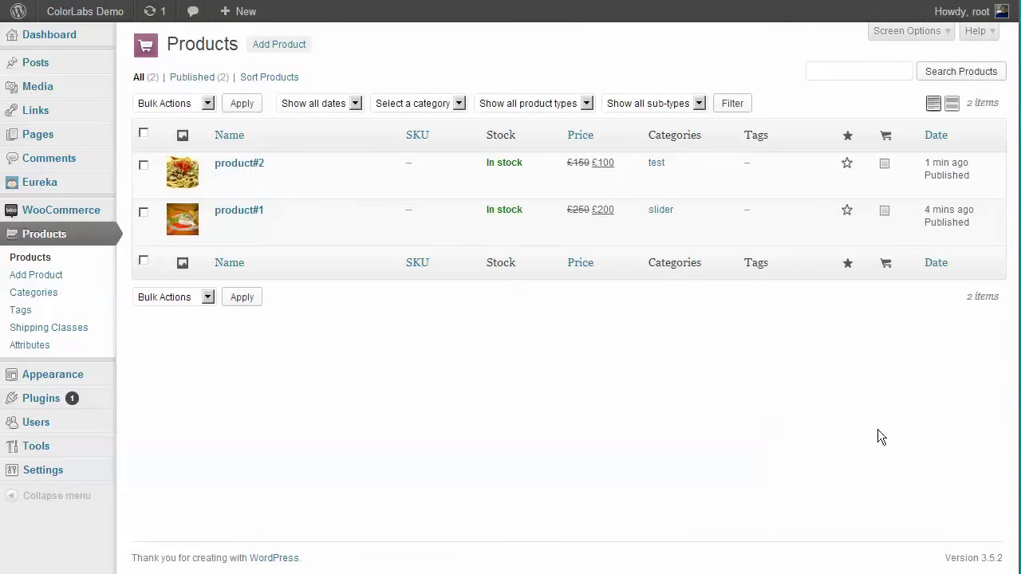
click(848, 166)
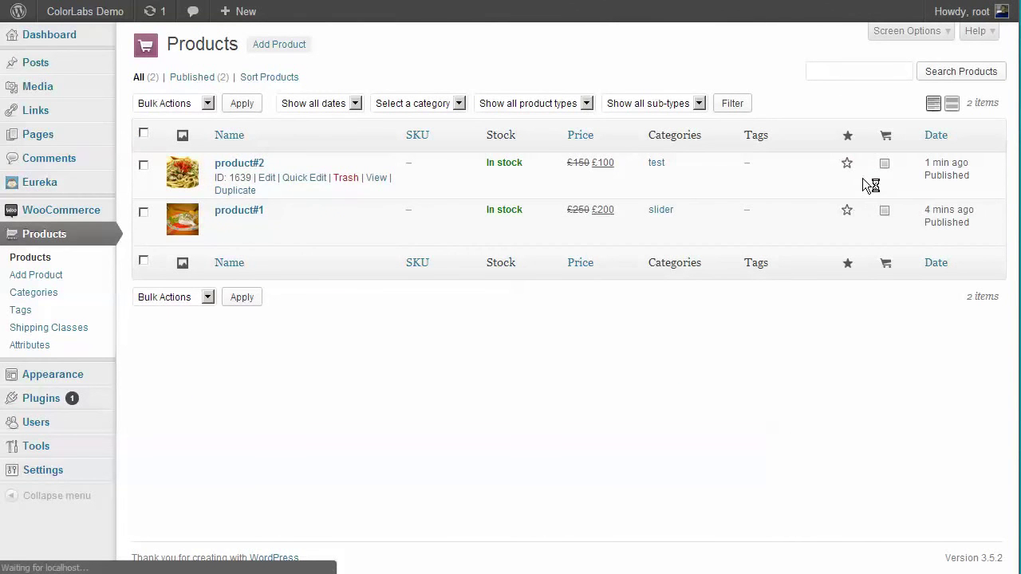
Replace the Notepad note with "when the star turn black, then your product already become 'featured'".
key(alt+Tab)
key(ctrl+a)
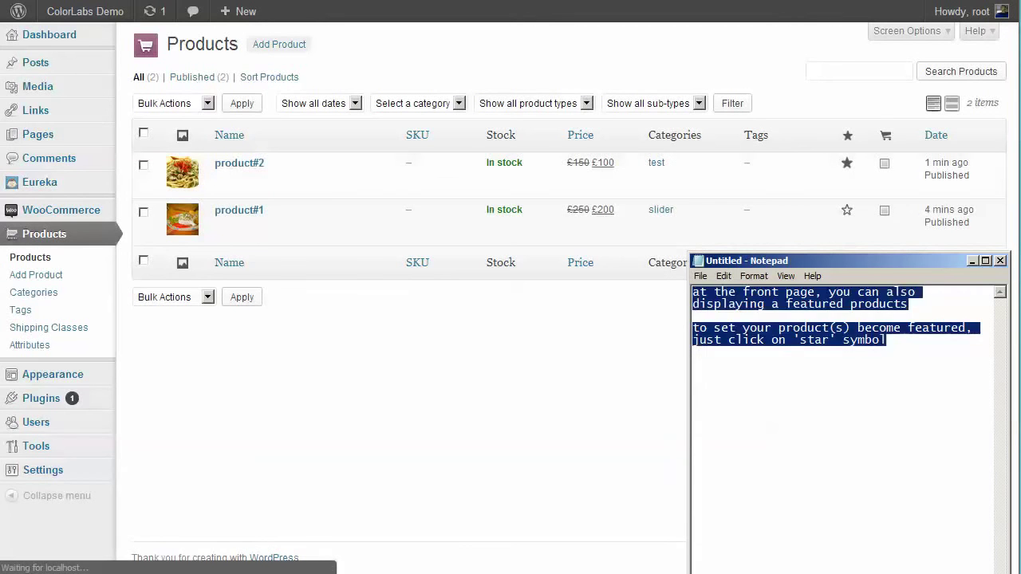
text(when the st)
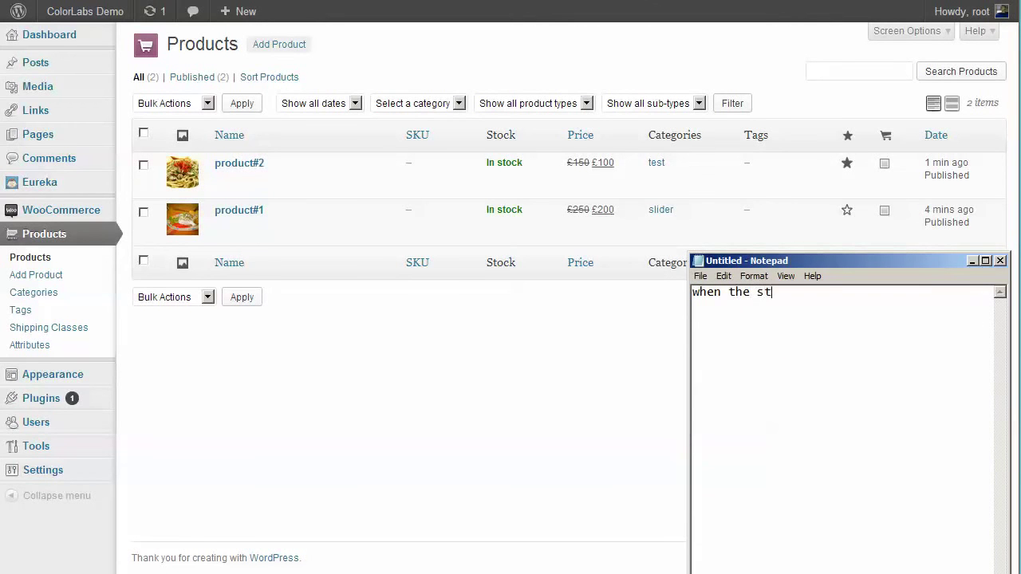
text(ar turn black, the)
key(BackSpace)
text(he)
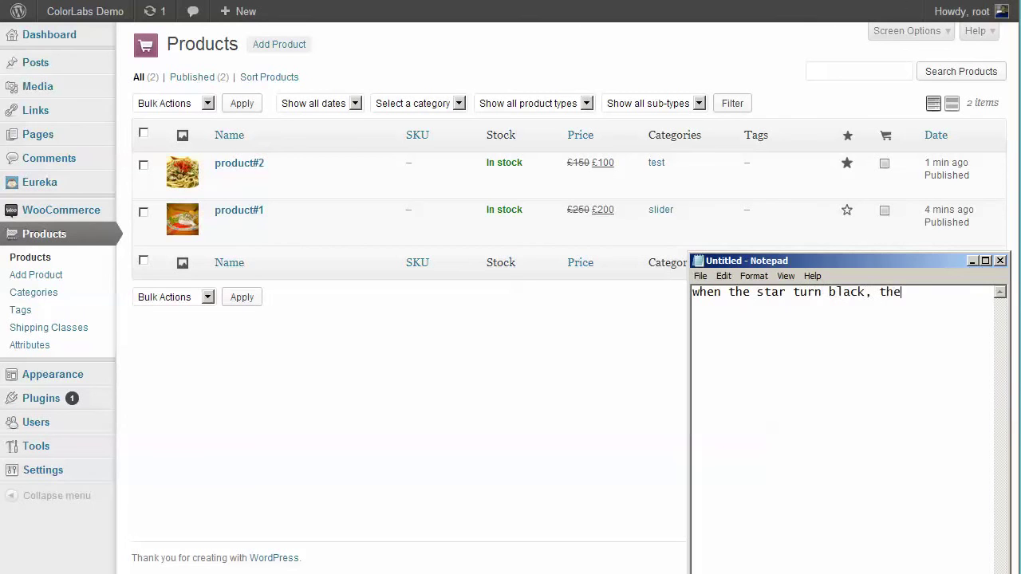
text(n your product already )
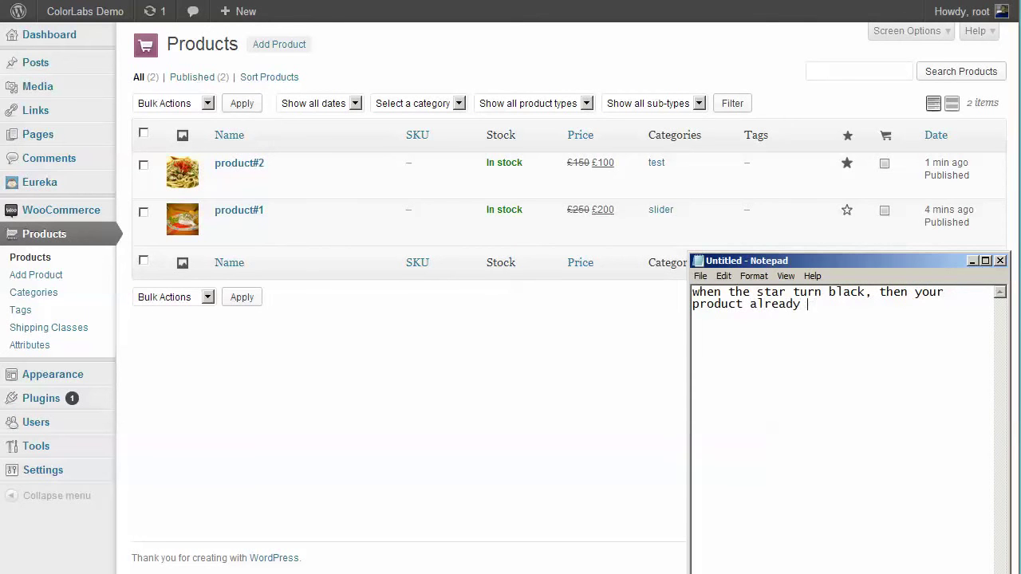
text(become 'feature)
key(BackSpace)
key(BackSpace)
text(eatured)
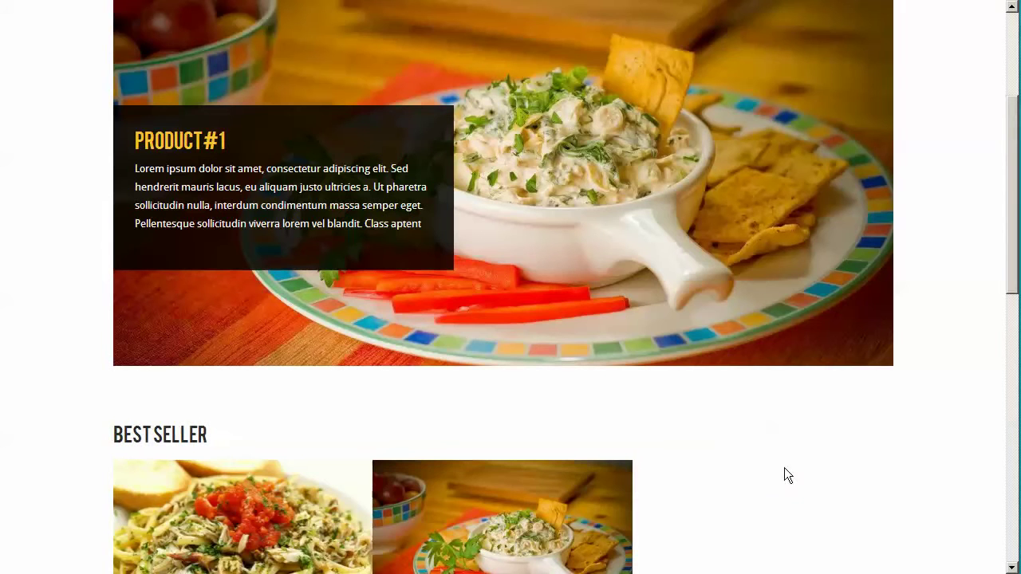
Reload the site's front page in the browser and check the featured products section below the slider.
right_click(755, 437)
click(835, 488)
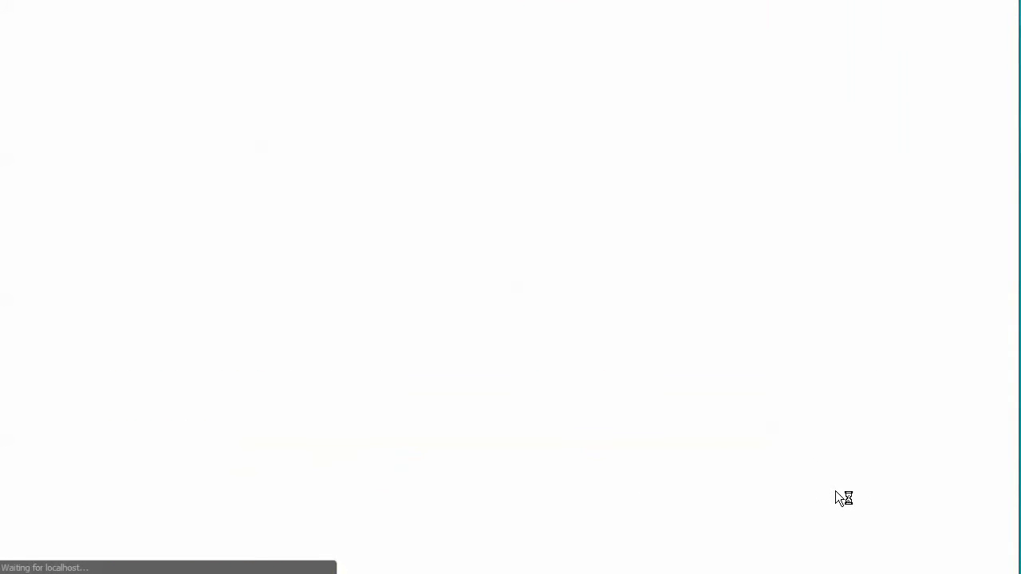
scroll(836, 495, down, 2)
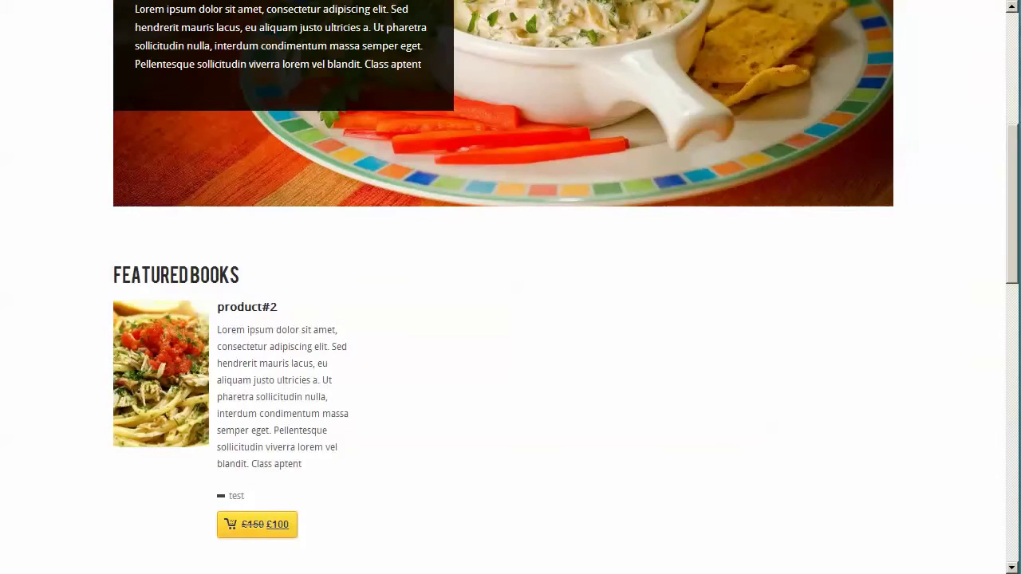
Switch to Notepad and write the note "featured product(s) will be displayed below the slider".
key(alt+Tab)
key(BackSpace)
text(fea)
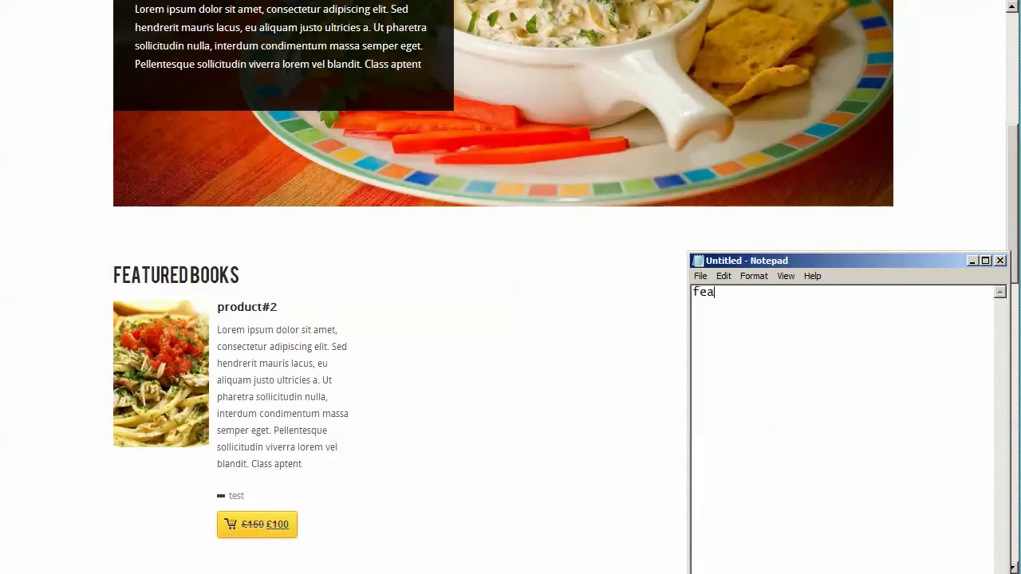
text(tured product(s) w)
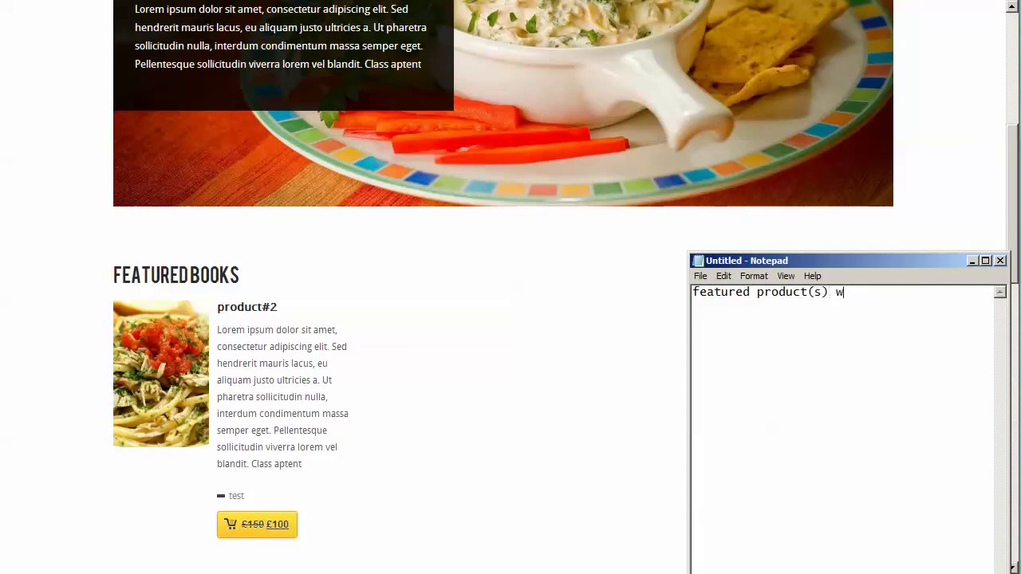
text(ill be displa)
text(yed e)
text(el)
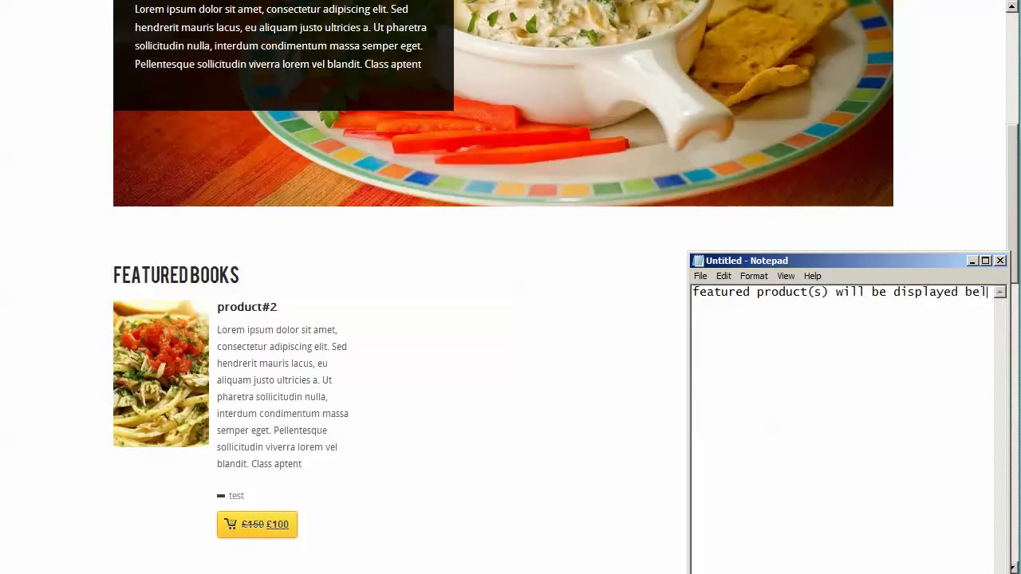
text(ow the slide)
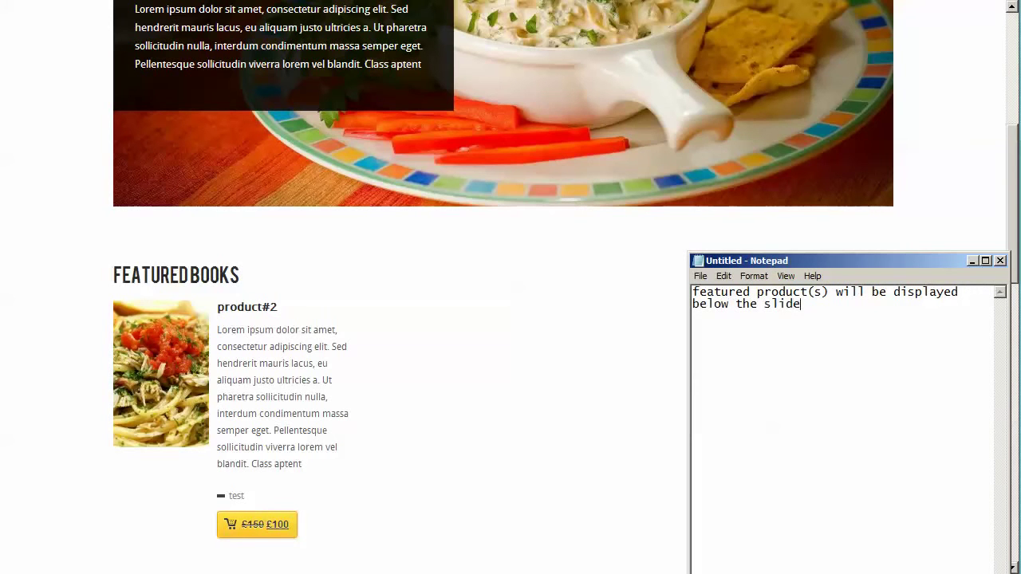
text(r)
Return to the WordPress admin and open the Eureka theme's FrontPage Settings at the Product Category Spoiler option.
click(420, 443)
scroll(420, 443, down, 2)
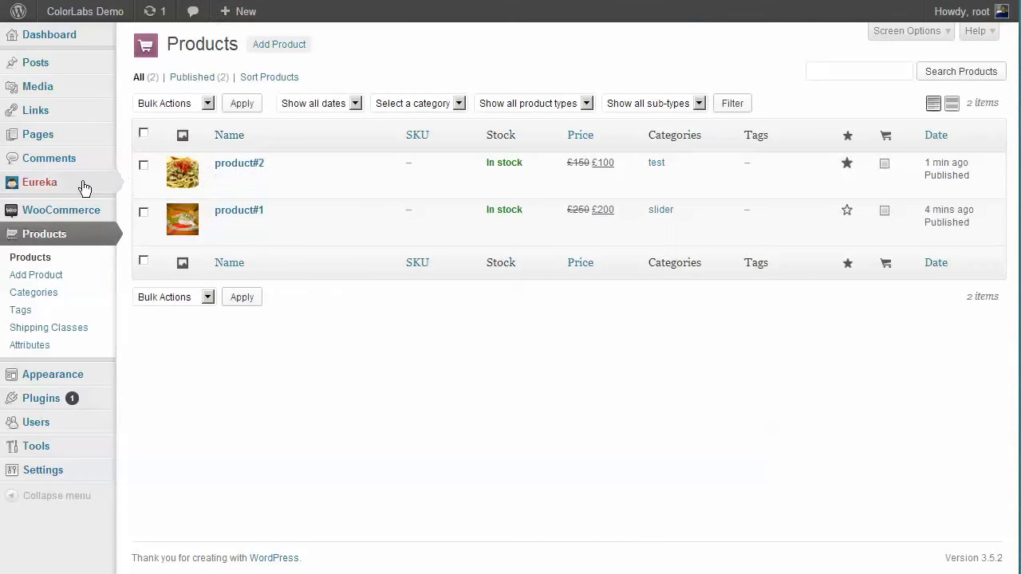
mouse_move(84, 185)
click(188, 182)
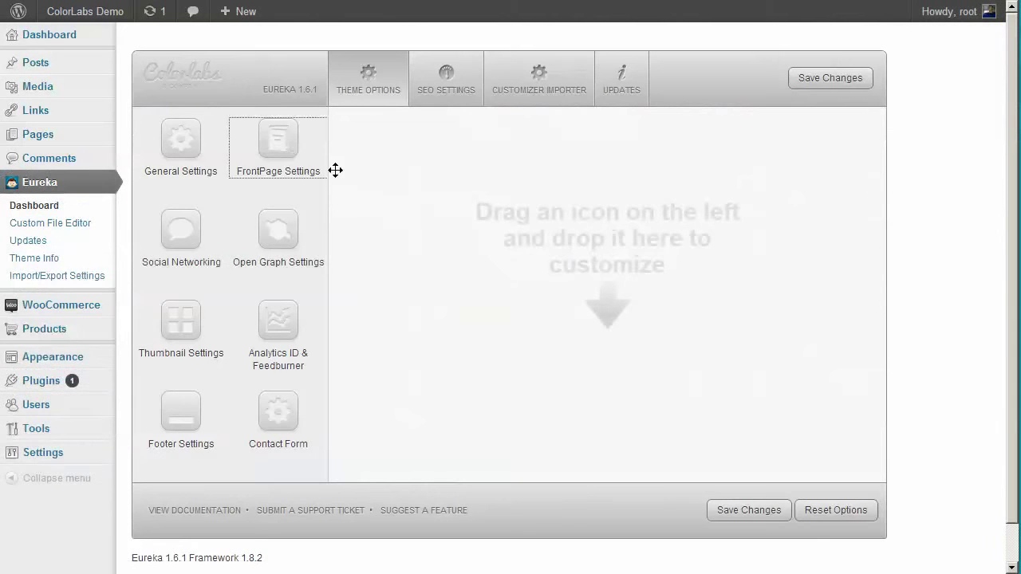
drag(337, 171, 504, 259)
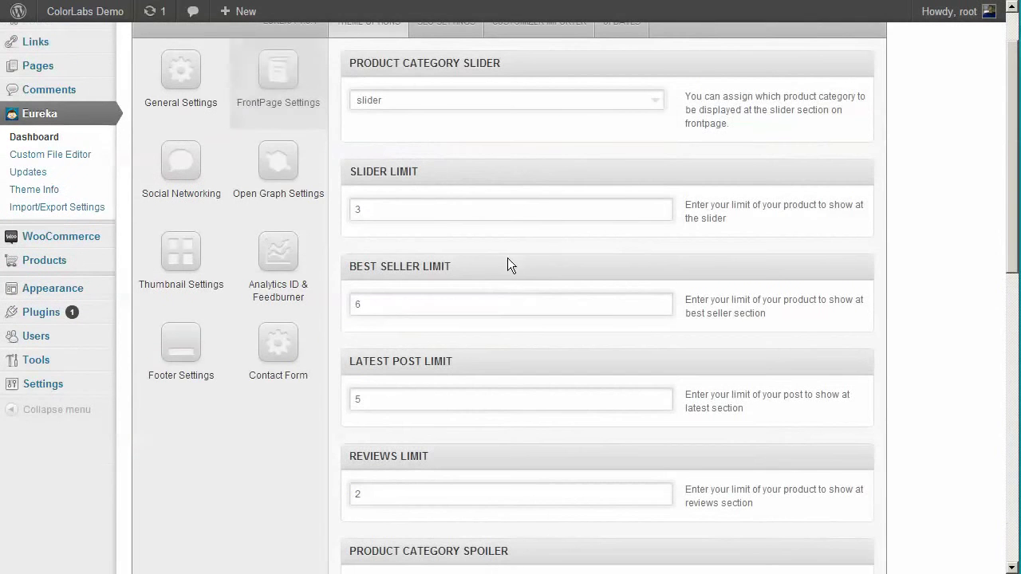
scroll(471, 281, down, 2)
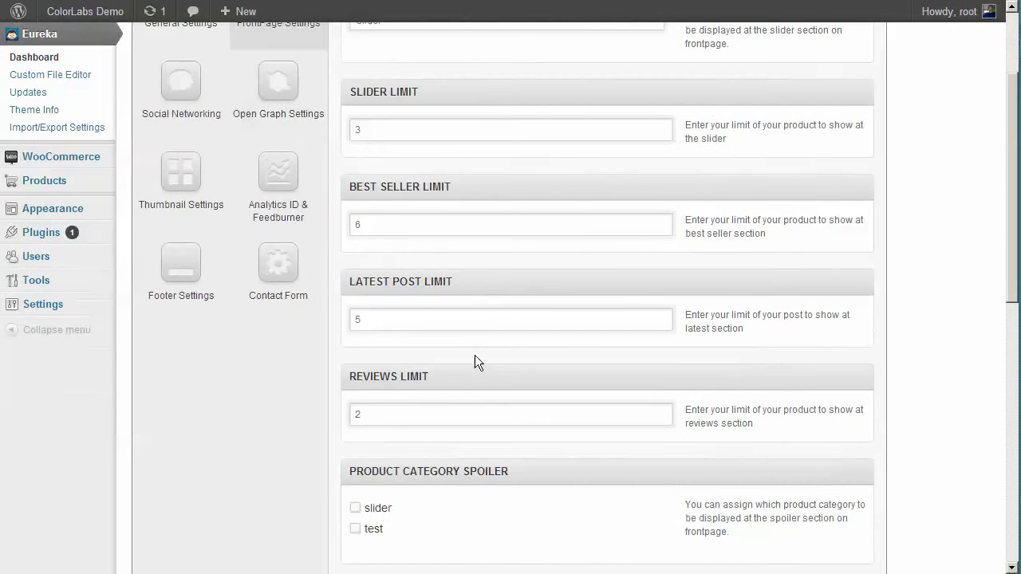
scroll(475, 355, down, 4)
Replace the Notepad note with "next item is: you can choose which product category should be displayed at the front page".
key(alt+Tab)
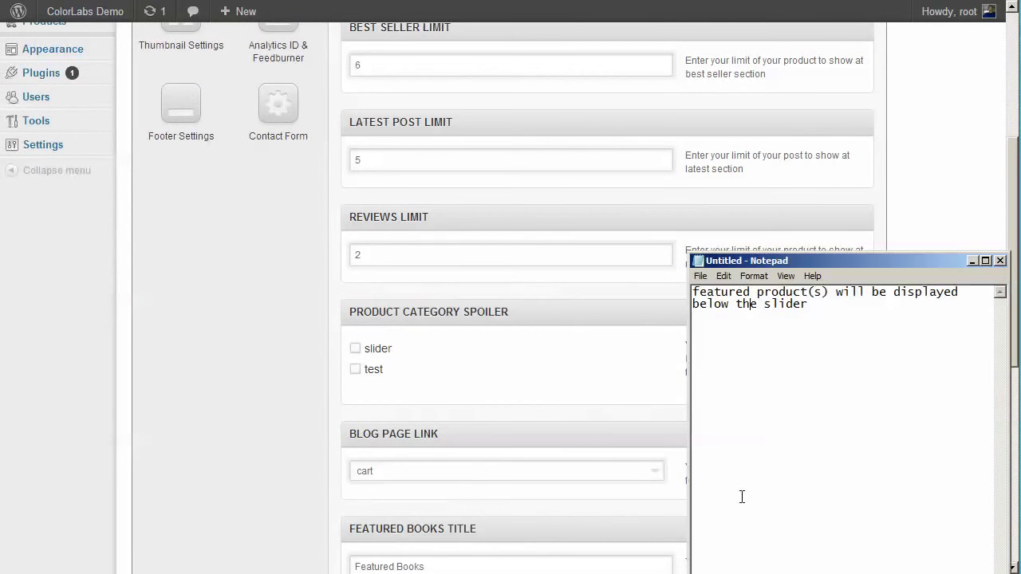
key(ctrl+a)
text(next i)
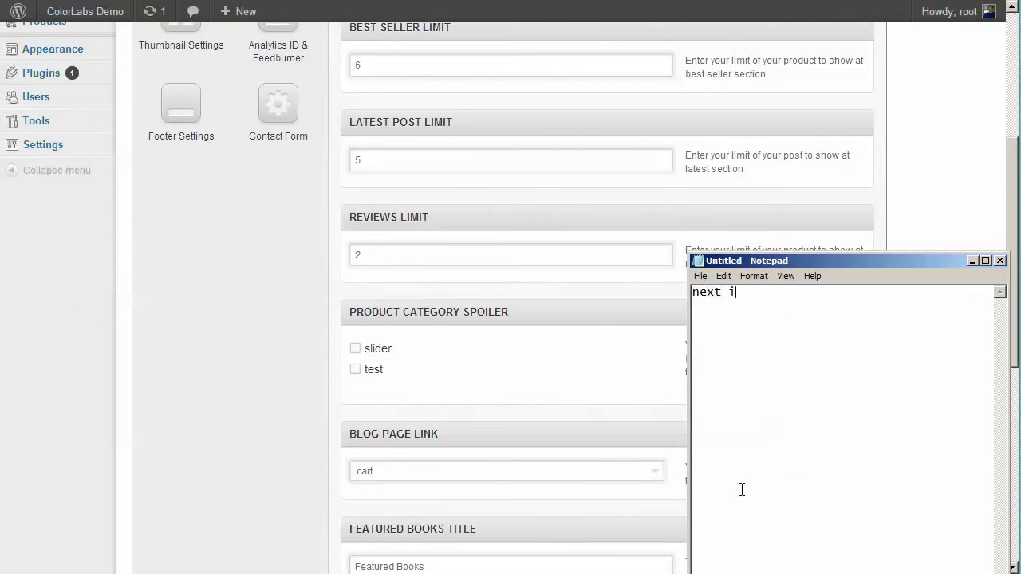
text(tem is: you can choo)
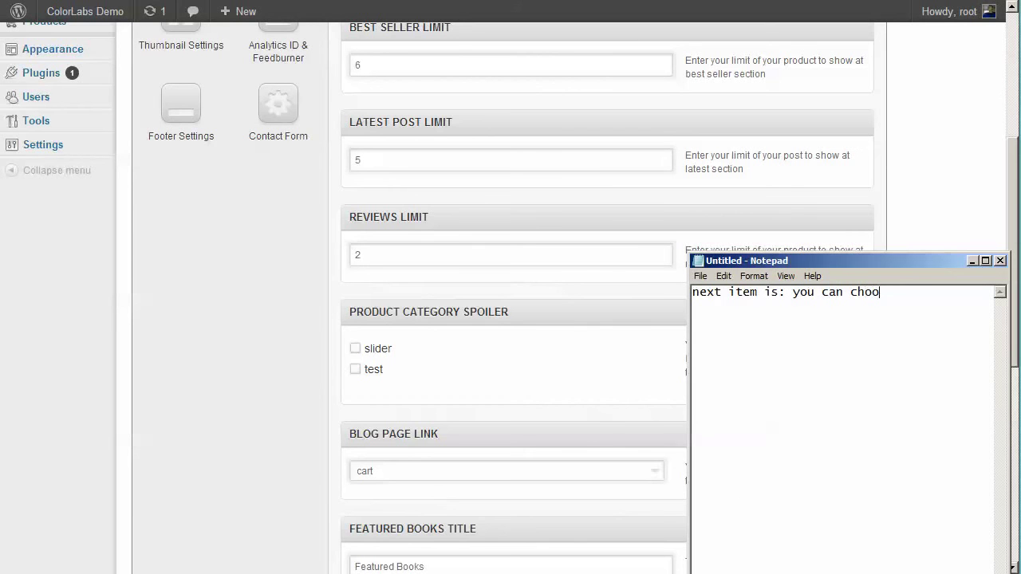
text(se which product category sp)
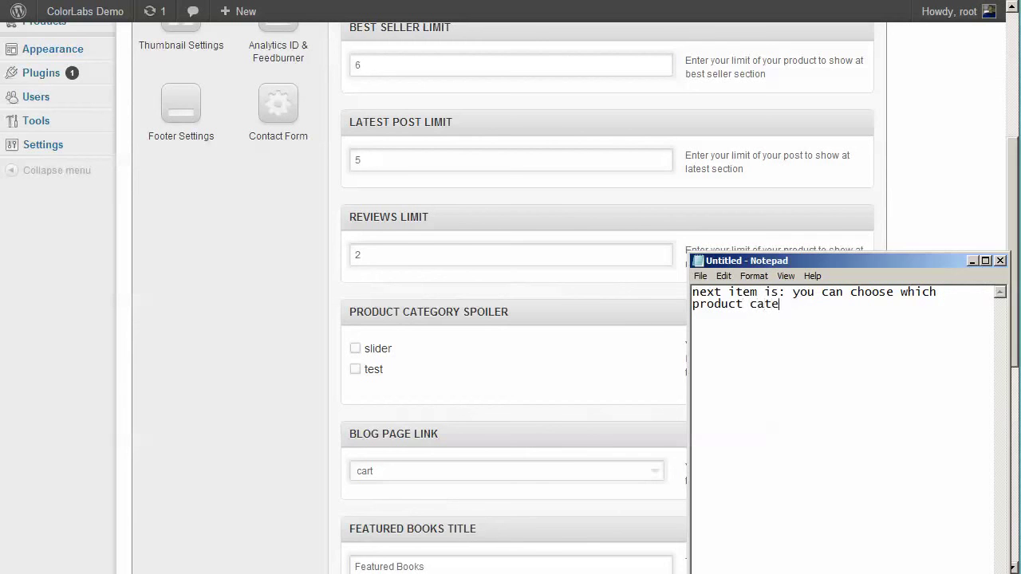
key(BackSpace)
key(BackSpace)
text(should be displ)
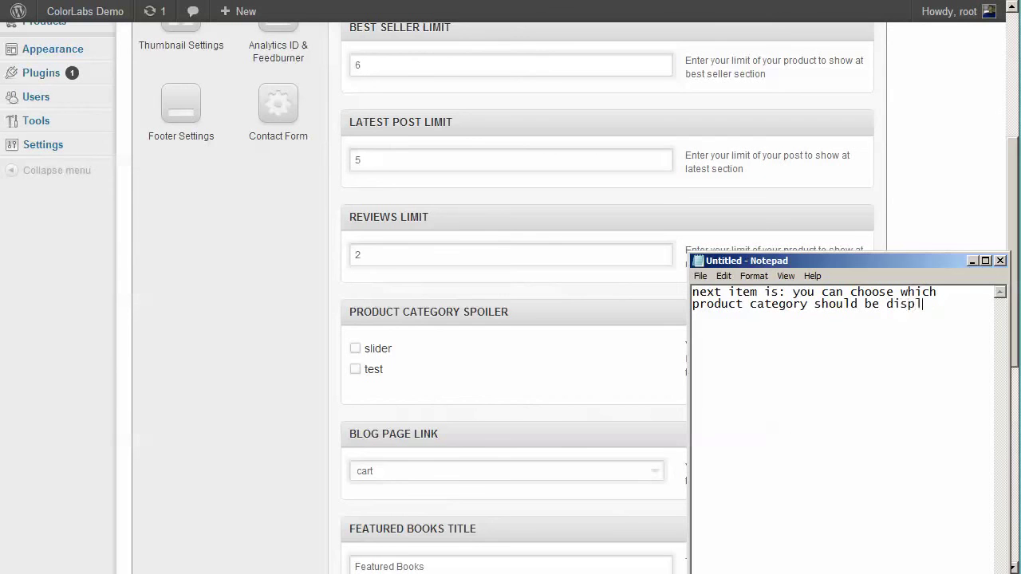
text(ayed at the front page)
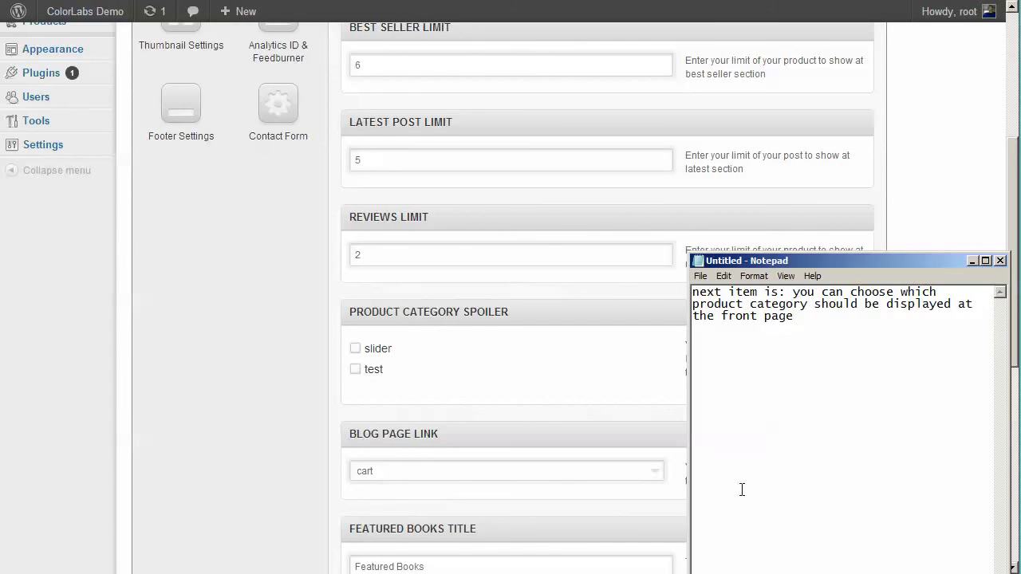
Assign the test category to the Product Category Spoiler in the theme options and save the changes.
click(303, 347)
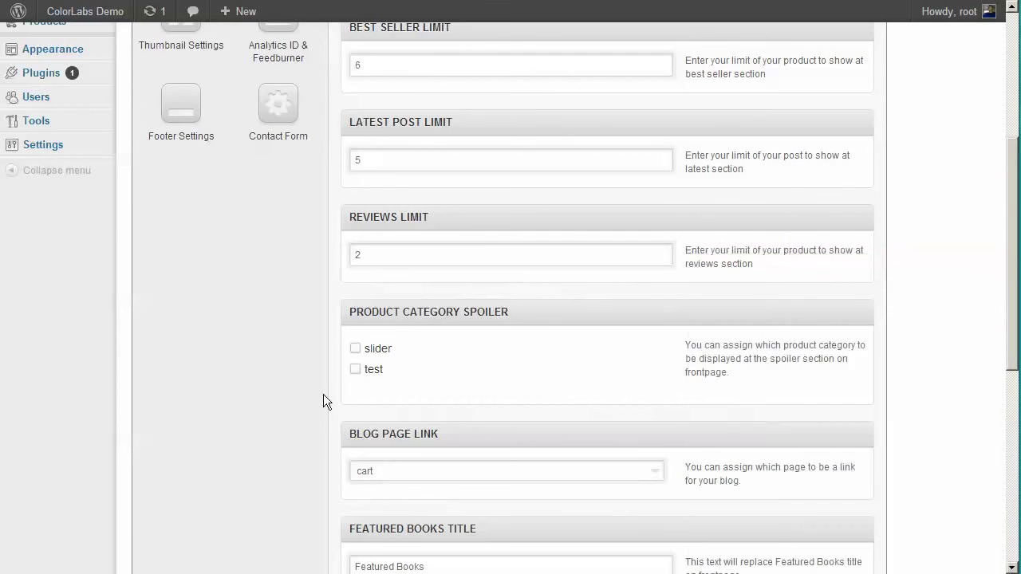
scroll(890, 335, up, 4)
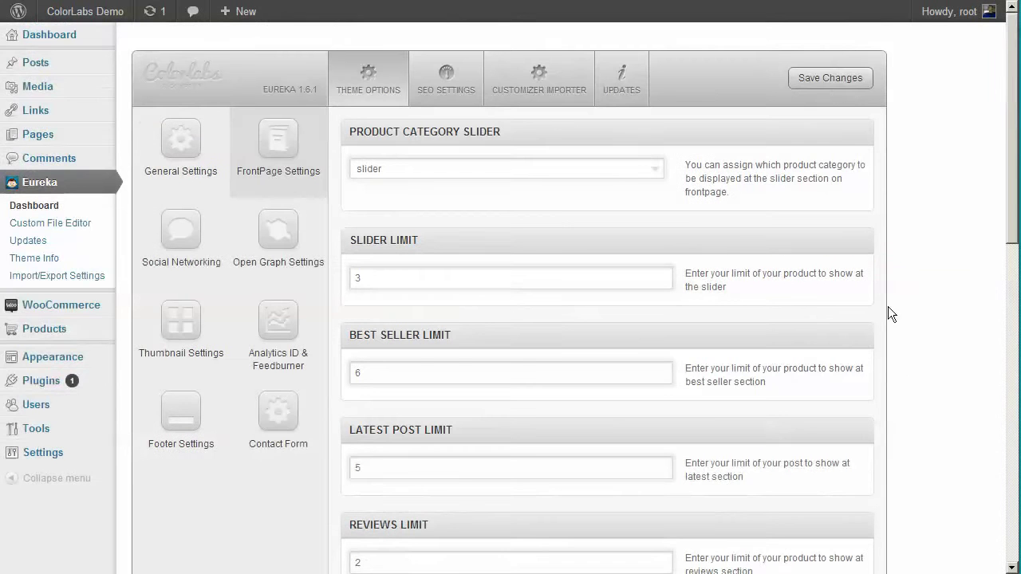
click(846, 77)
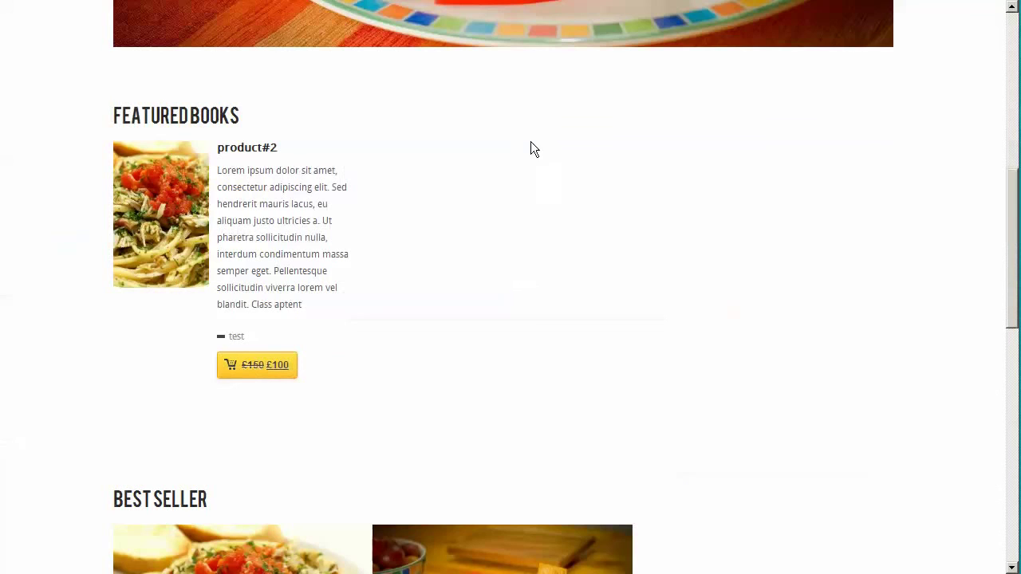
Reload the site's front page and highlight the Test category section with its product below Best Seller.
right_click(530, 141)
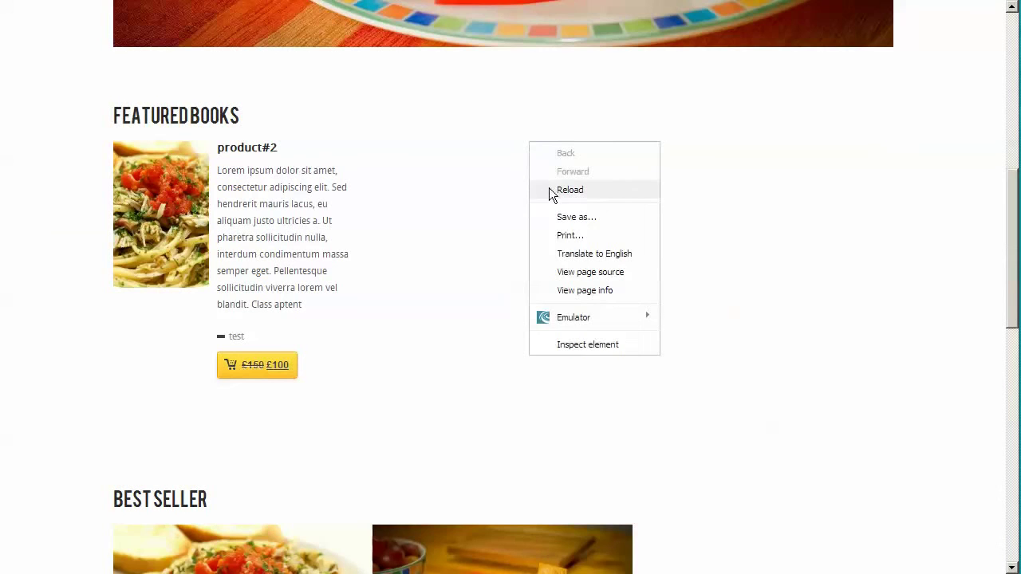
click(549, 188)
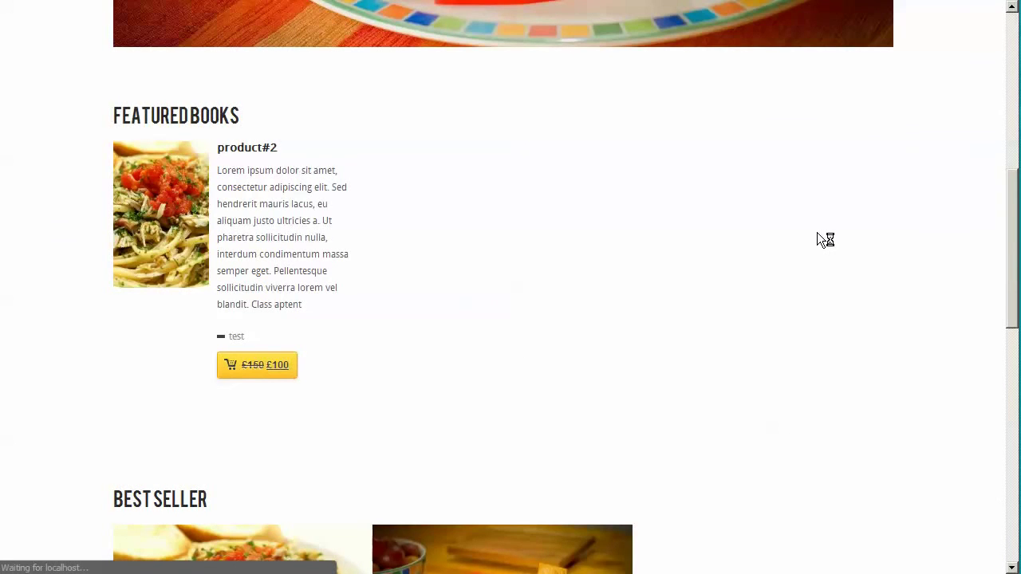
scroll(813, 230, down, 5)
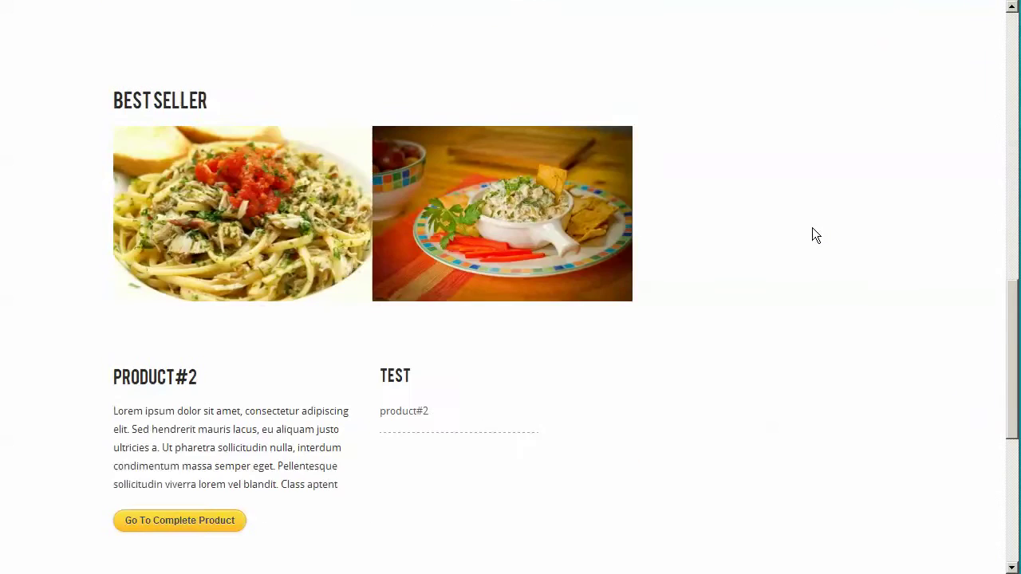
scroll(815, 235, down, 3)
scroll(638, 288, down, 1)
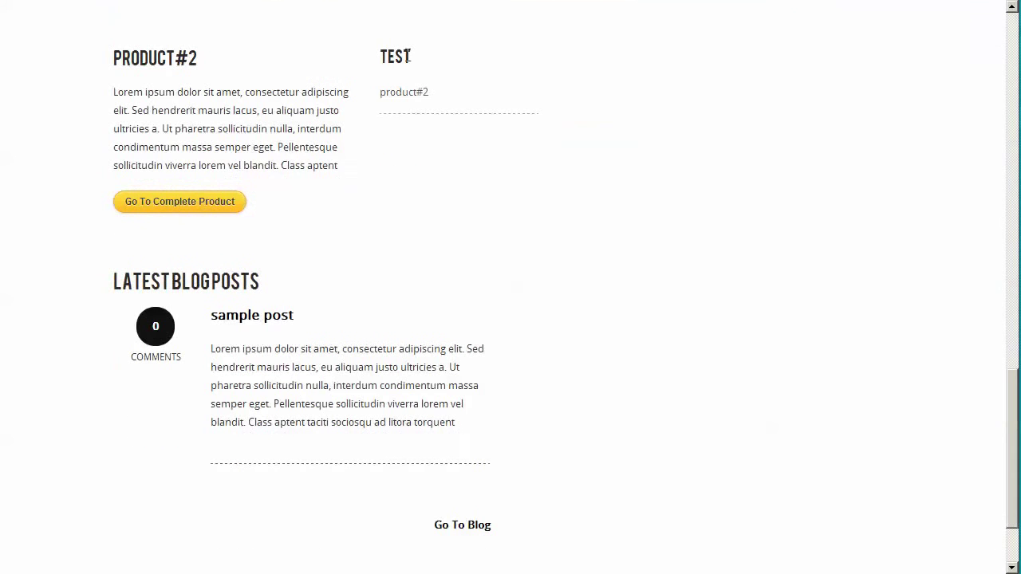
drag(370, 90, 473, 91)
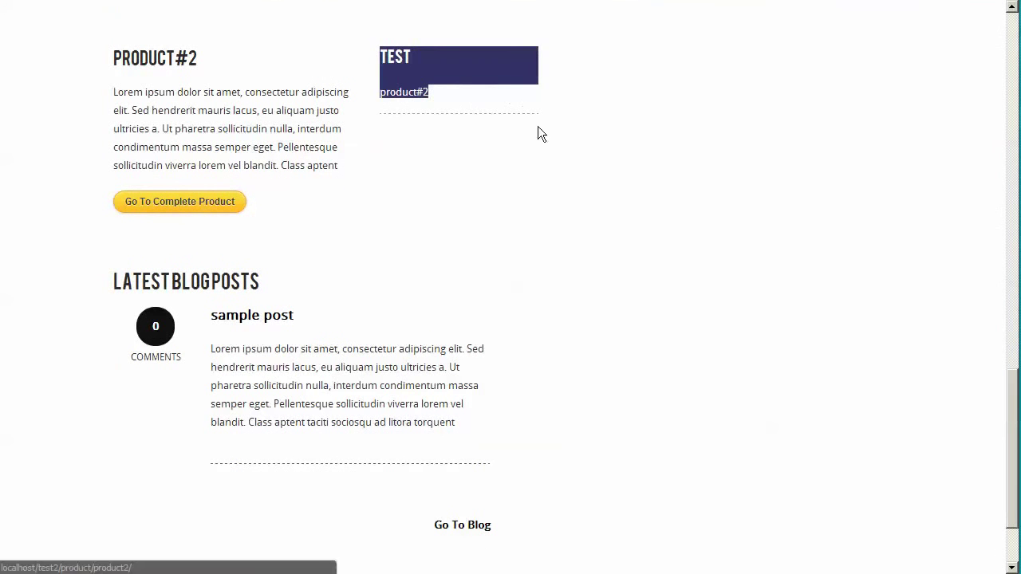
Replace the Notepad note with "the one which is blocked is the product category spoiler".
key(alt+Tab)
key(ctrl+a)
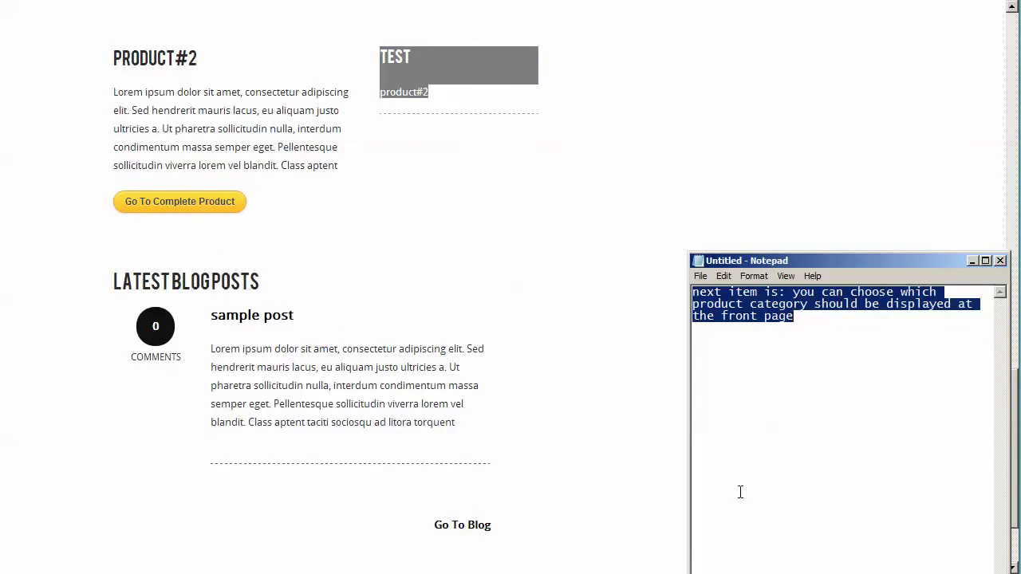
text(the one which )
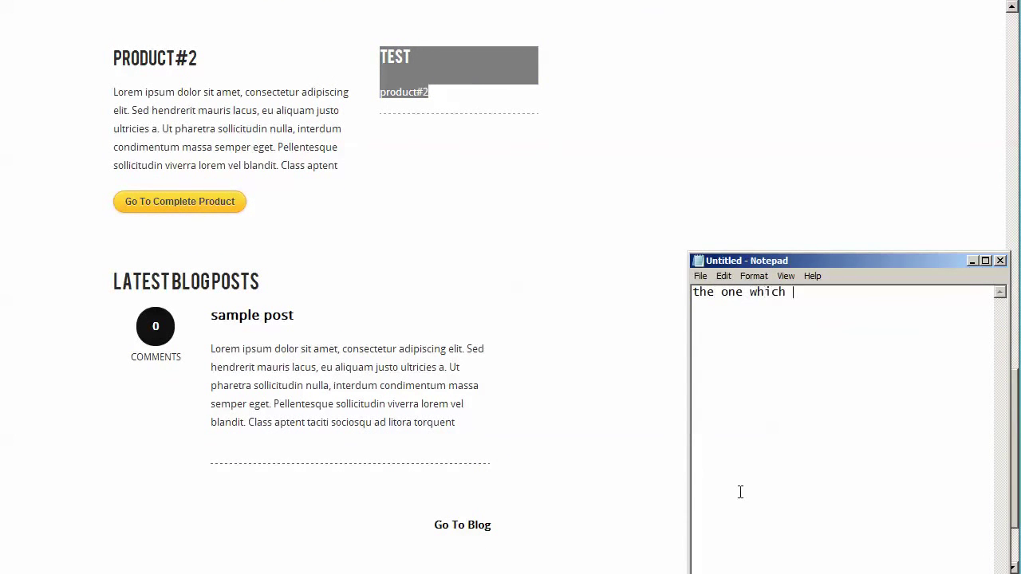
text(is blocked is the c)
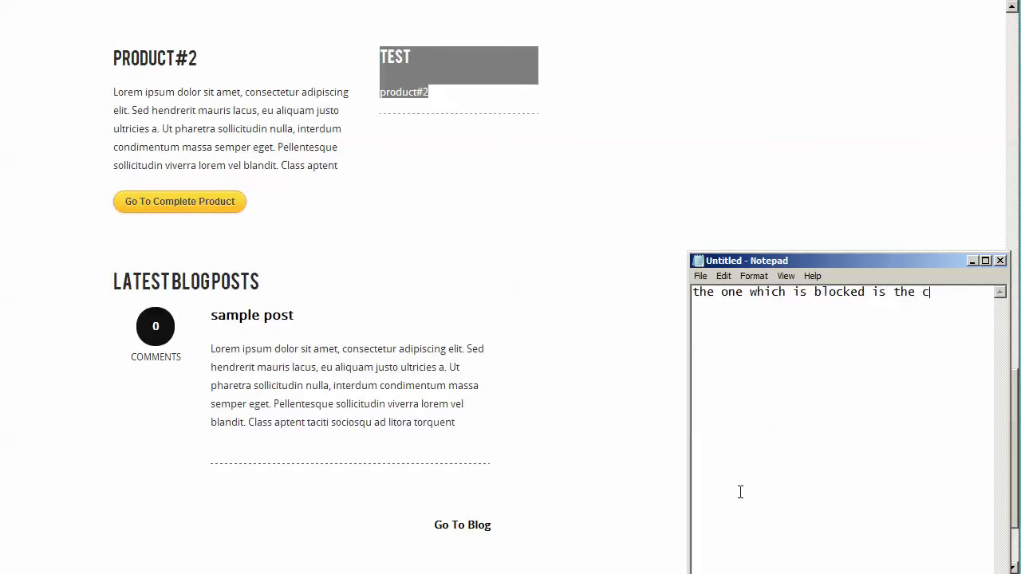
text(ategory)
key(BackSpace)
key(BackSpace)
key(BackSpace)
key(BackSpace)
key(BackSpace)
key(BackSpace)
key(BackSpace)
key(BackSpace)
text(product cate)
key(BackSpace)
key(BackSpace)
key(BackSpace)
key(BackSpace)
key(BackSpace)
key(BackSpace)
key(BackSpace)
key(BackSpace)
key(BackSpace)
key(BackSpace)
text(roduct category spoiler)
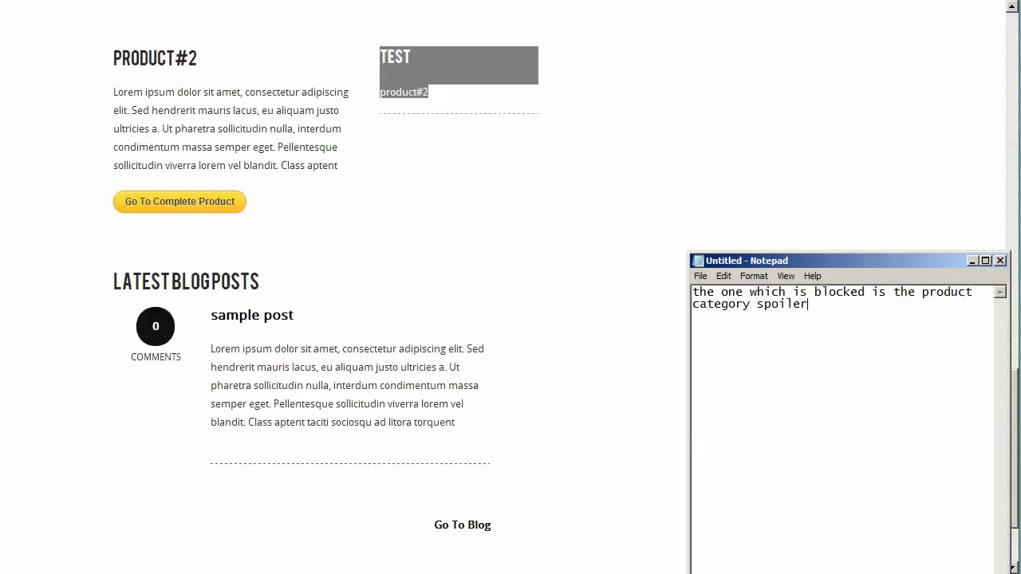
Go back to the Blog Page Link option in the theme settings and replace the Notepad note with "next item is blog page link".
click(458, 208)
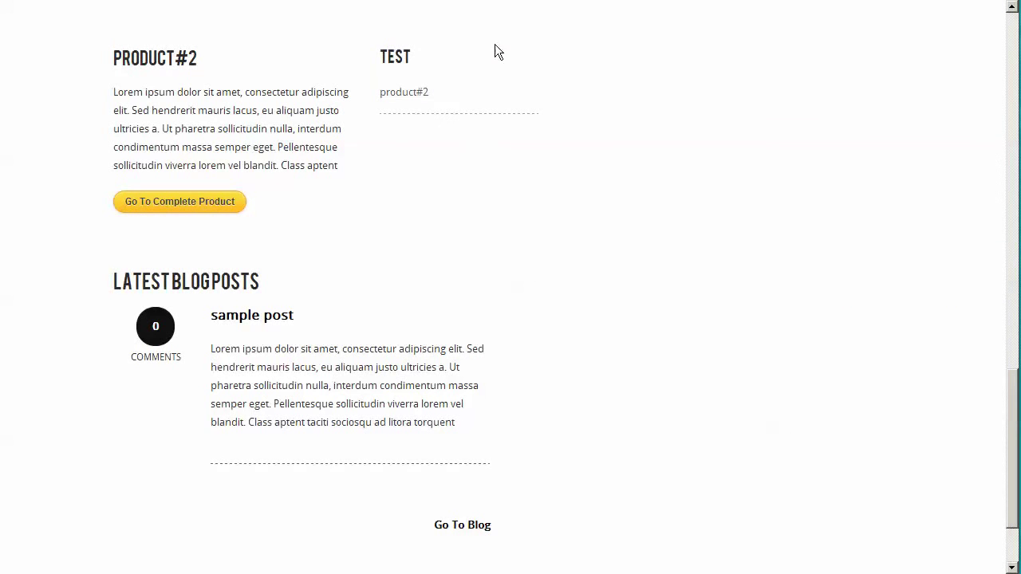
key(ctrl+Tab)
scroll(587, 223, down, 6)
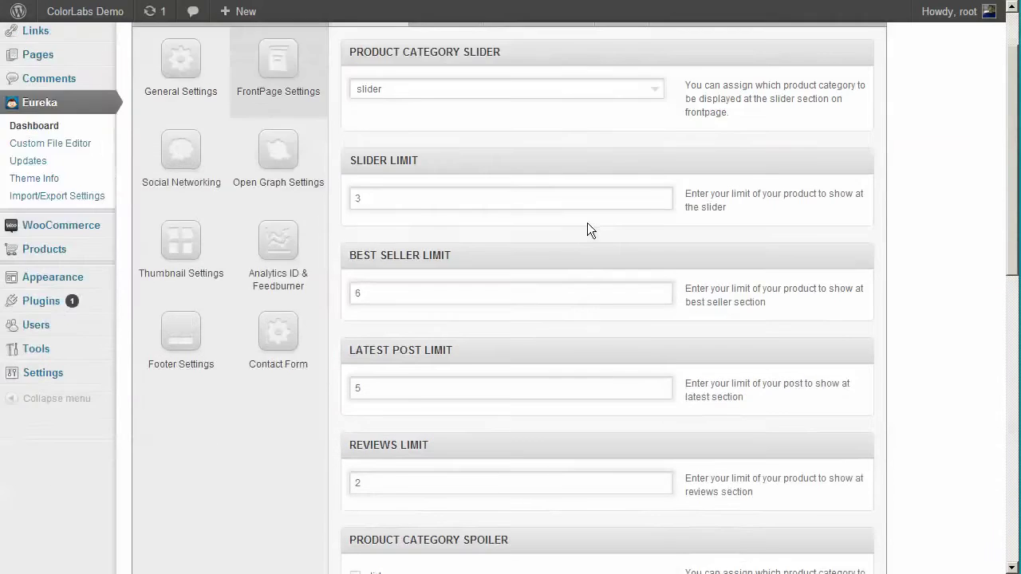
scroll(590, 228, down, 1)
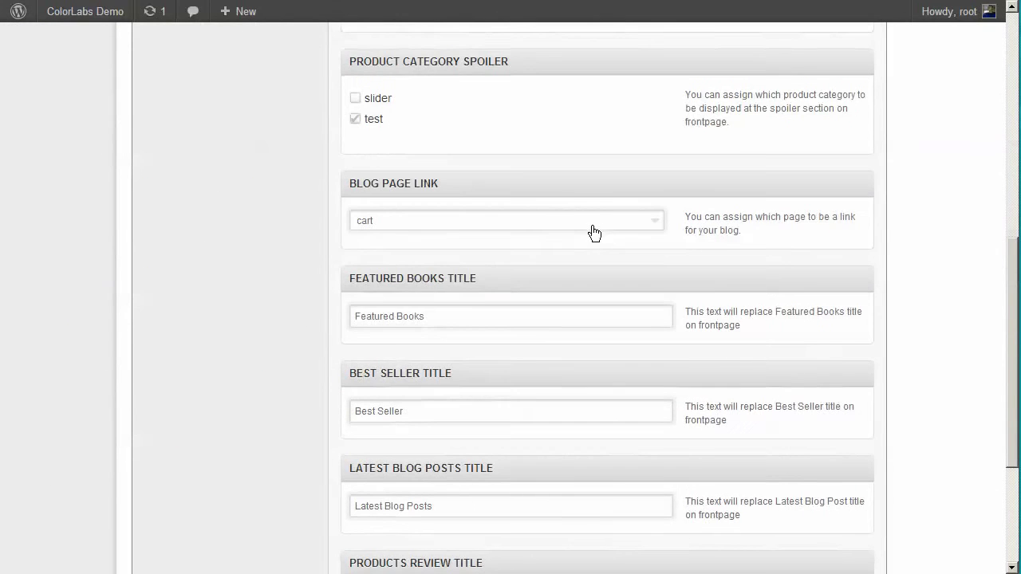
key(alt+Tab)
key(ctrl+a)
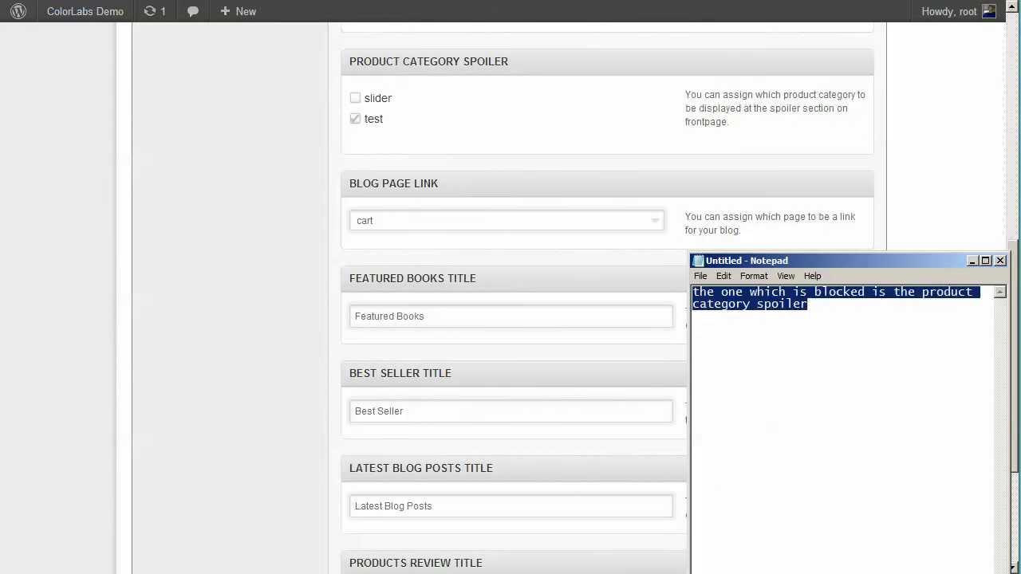
text(next item )
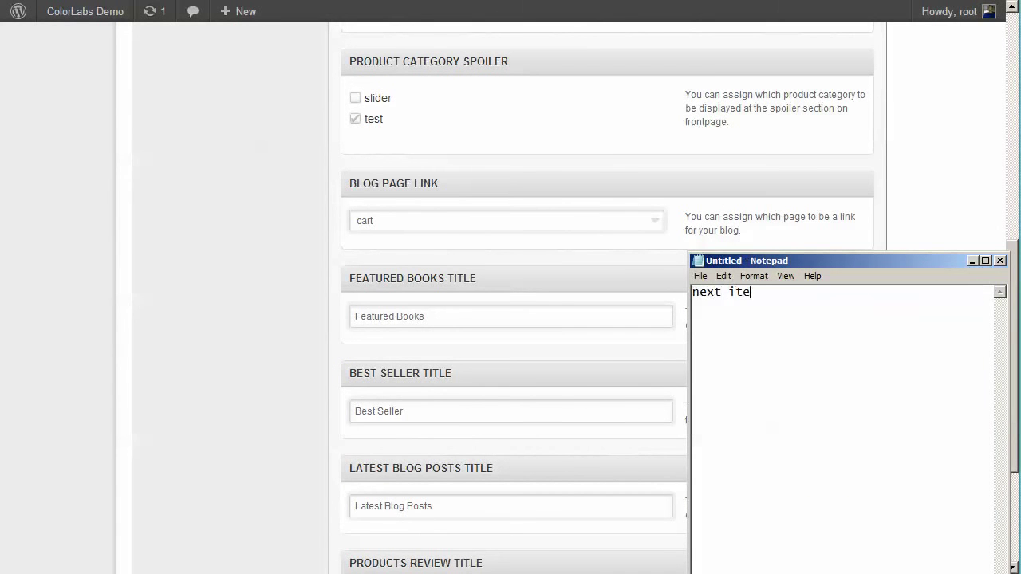
text(is blog page link)
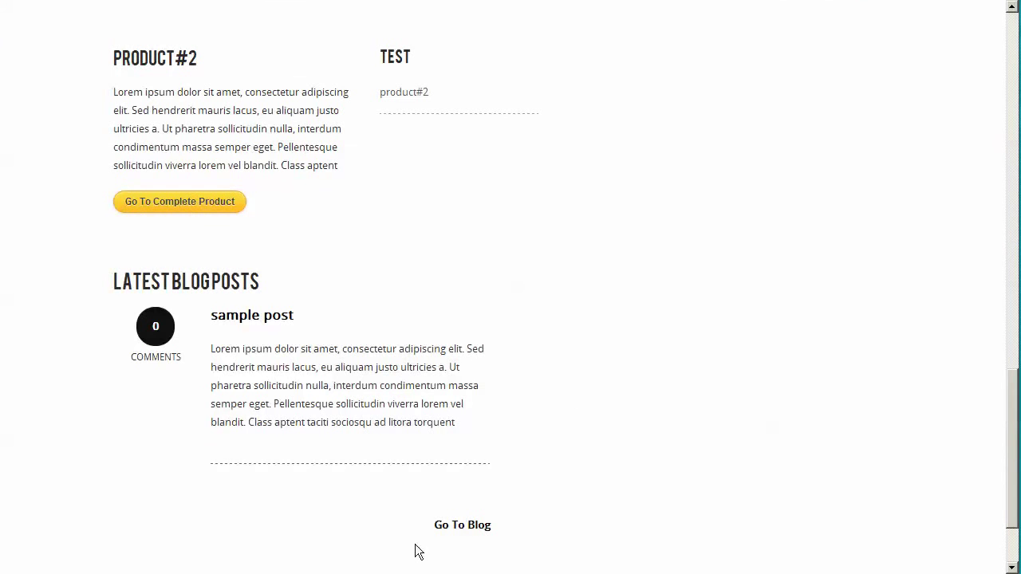
Point out the Go To Blog link under Latest Blog Posts on the front page by highlighting it.
drag(512, 530, 449, 524)
click(579, 564)
click(418, 511)
drag(477, 521, 491, 525)
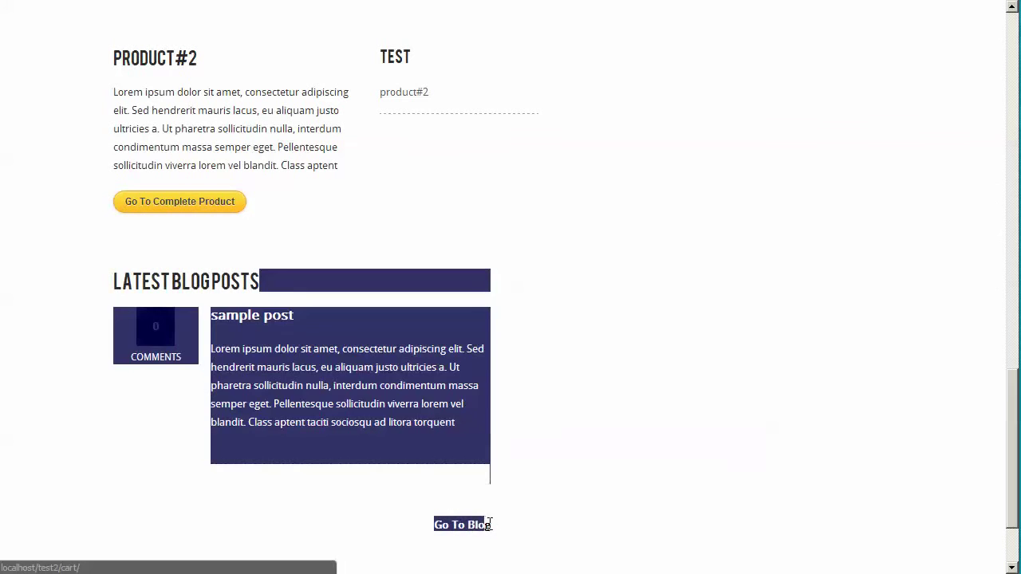
click(505, 534)
Replace the Notepad note with "see if there is a link at the bottom that says 'go to blog'? yes, the settings before is for this link".
key(alt+Tab)
key(ctrl+a)
text(ss)
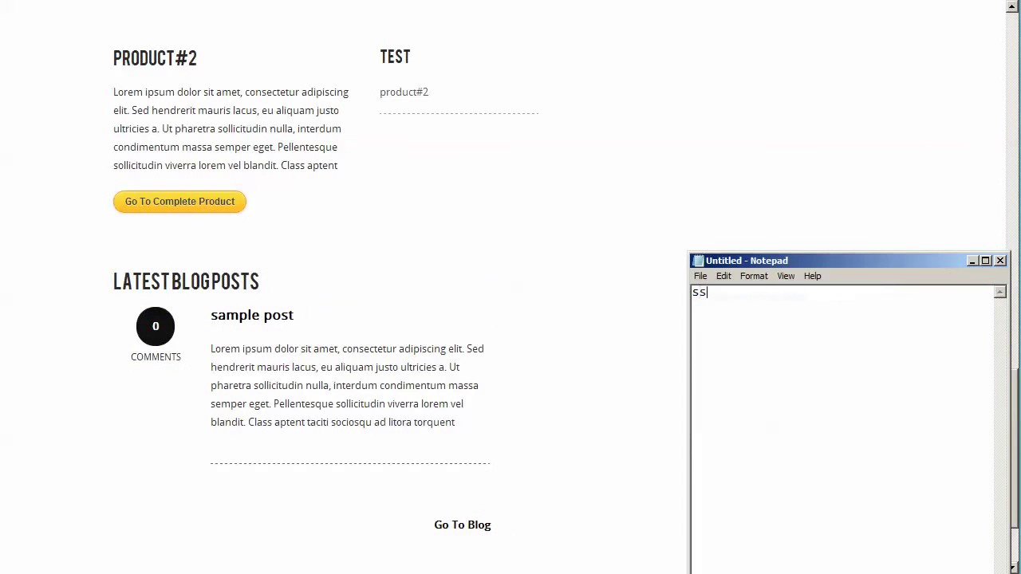
key(BackSpace)
text(ee if there is a ln)
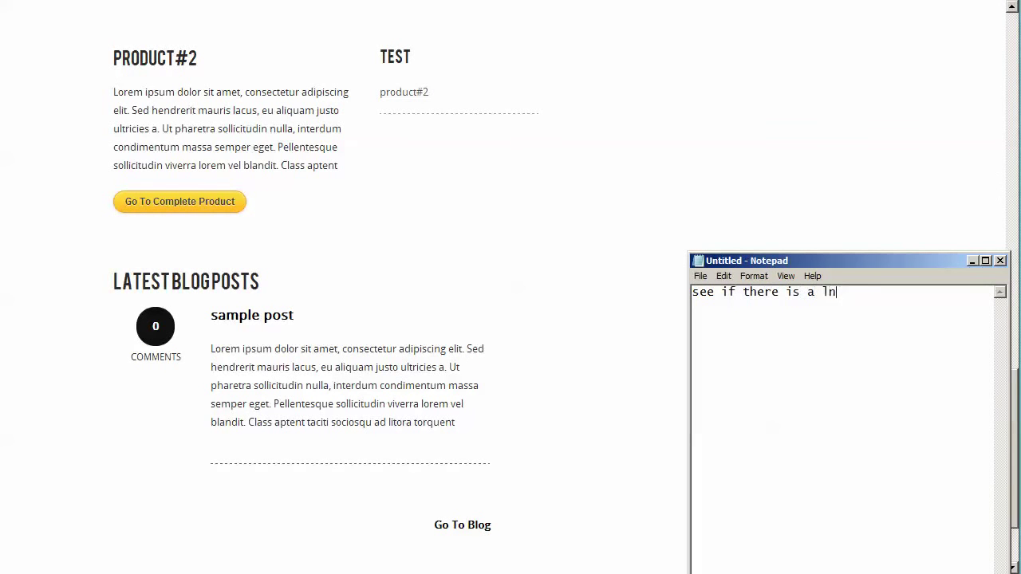
key(BackSpace)
text(ink at the bottom t)
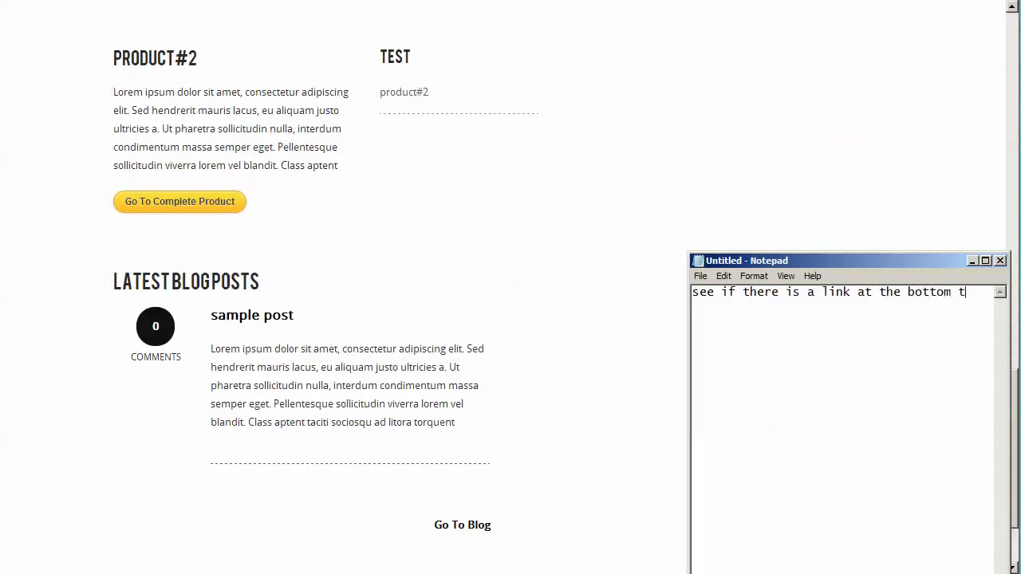
text(hat says 'go to blog'?  )
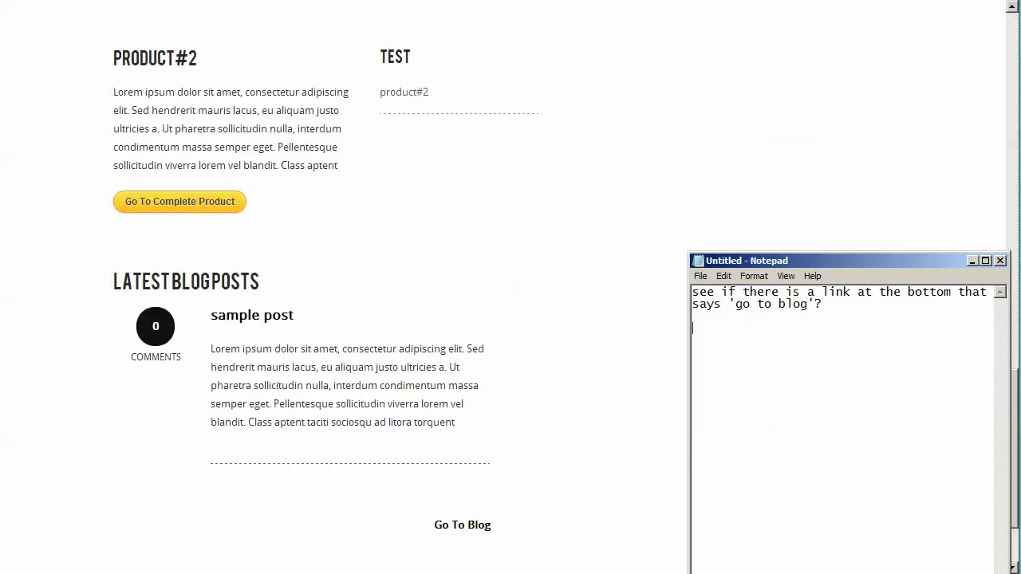
text(yes, the settings before is)
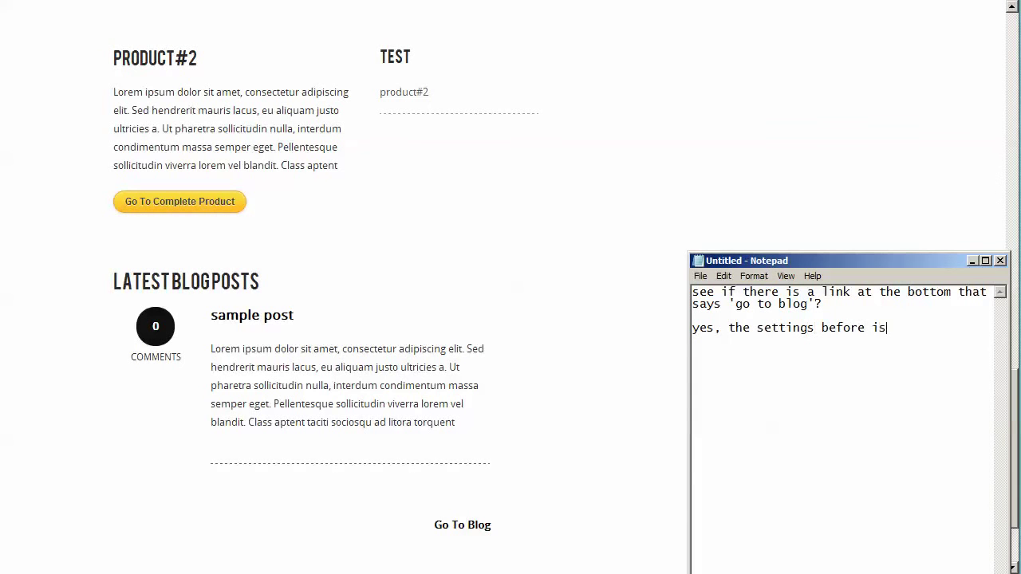
text( for this link)
Follow the Go To Blog link on the front page to see which page it opens, and return to the front page.
click(564, 416)
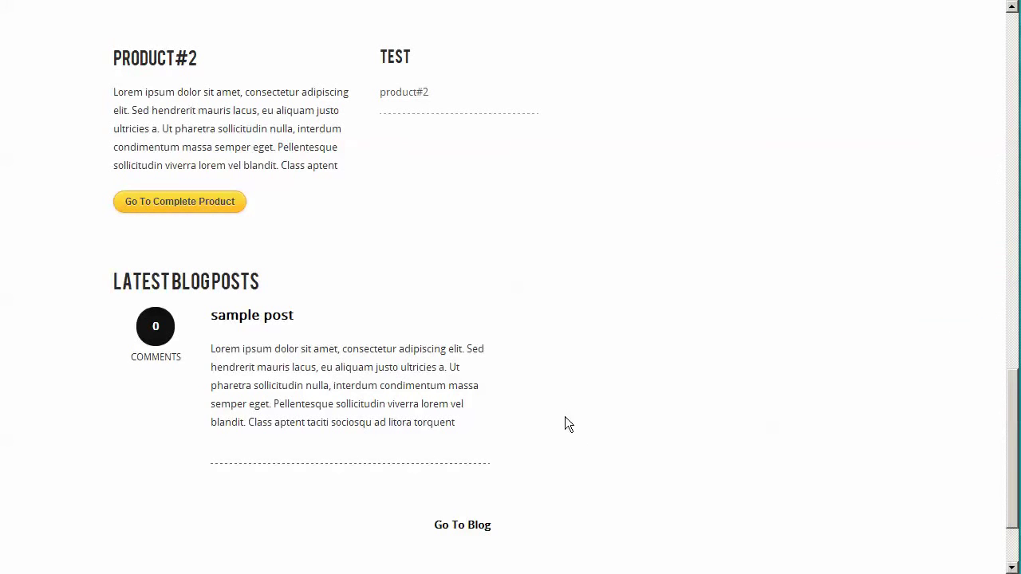
click(451, 529)
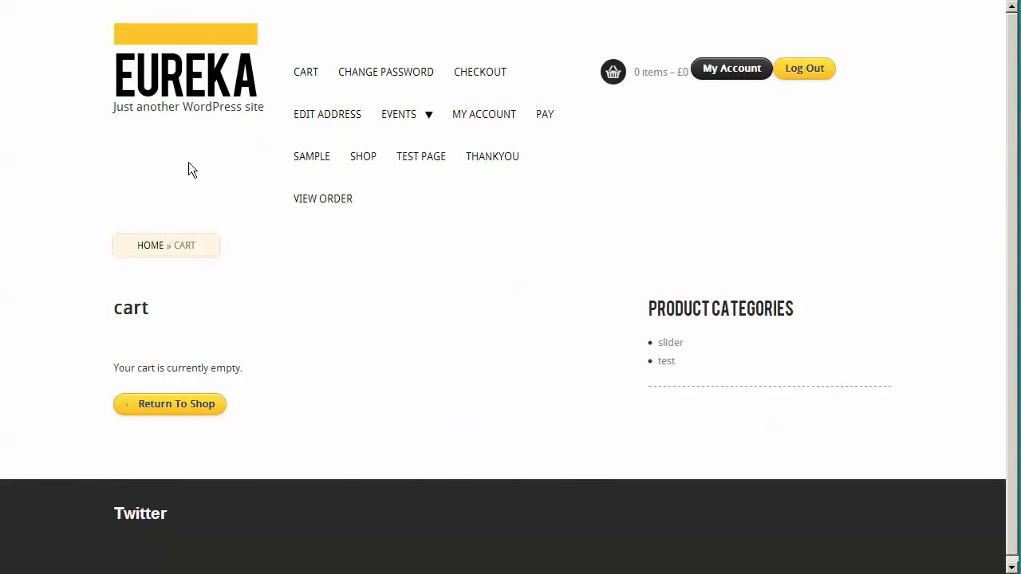
key(alt+Left)
Replace the Notepad note with "let's create some blog page".
key(alt+Tab)
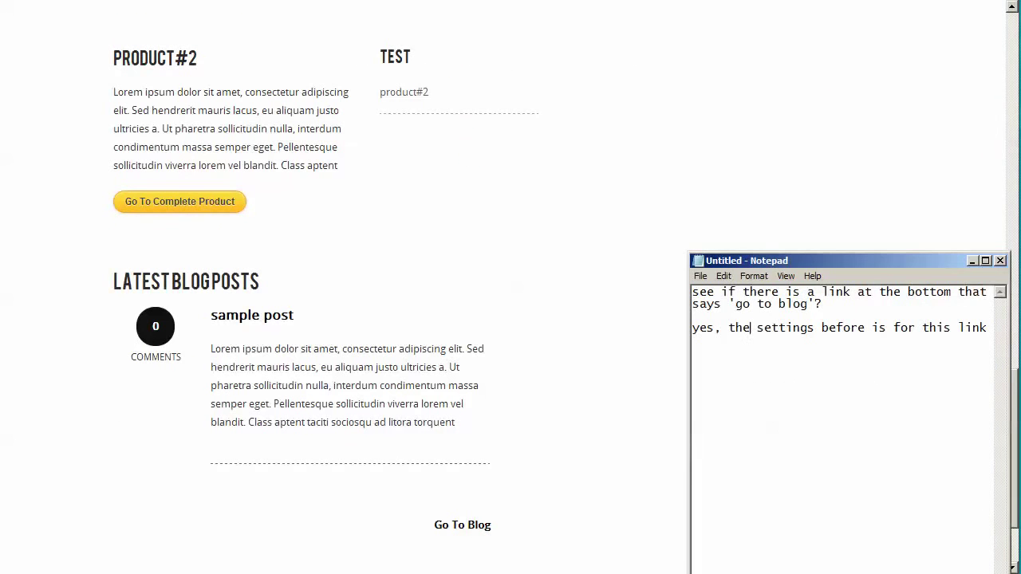
key(ctrl+a)
key(BackSpace)
text(let')
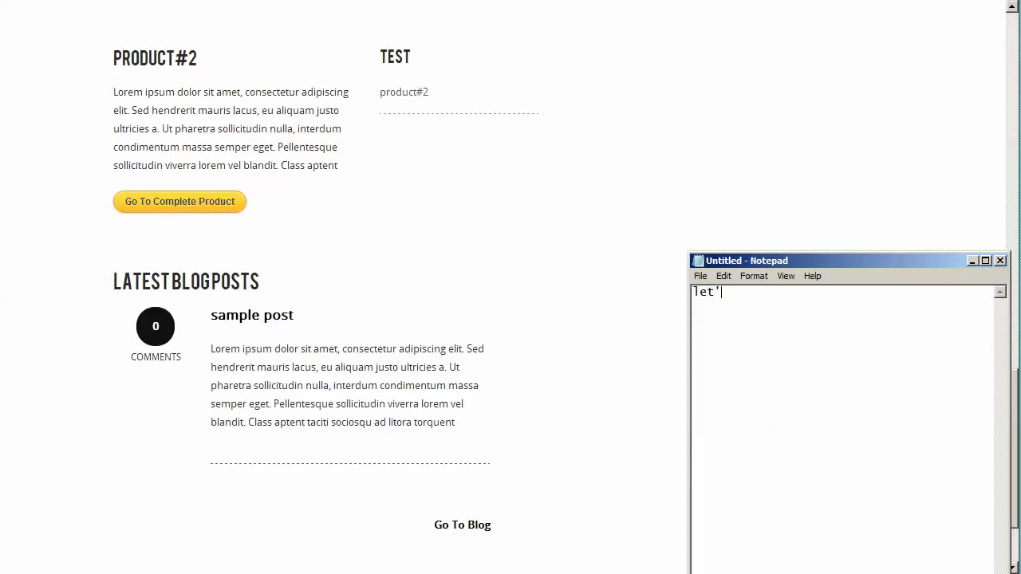
text(s create some blog page)
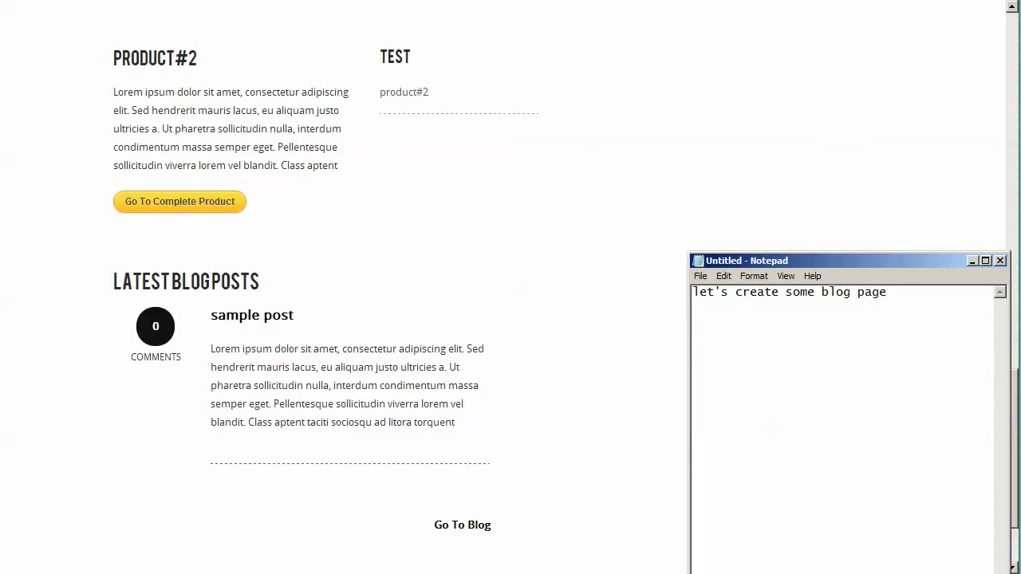
Start a new page in the WordPress admin and title it "blog".
click(468, 202)
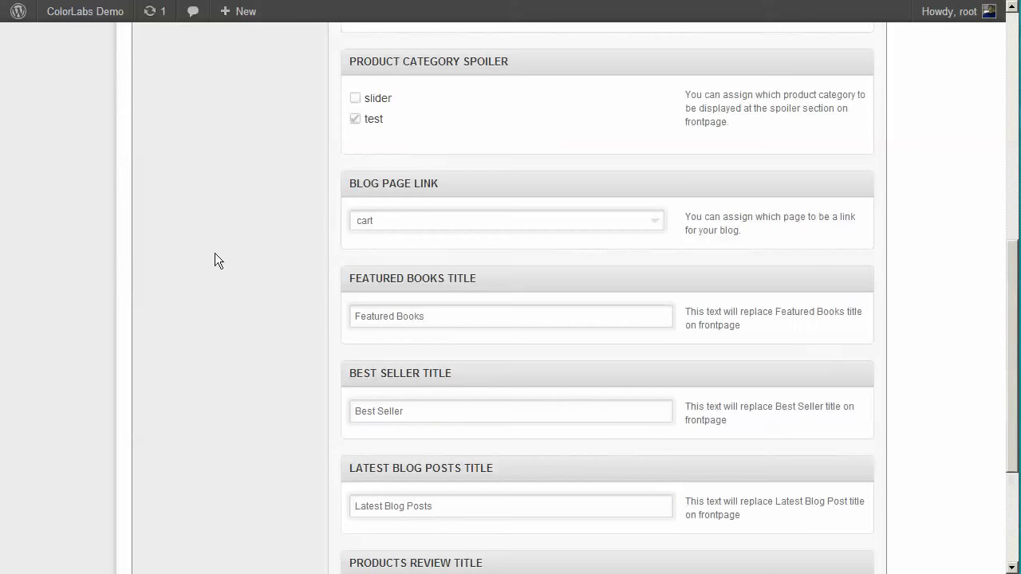
scroll(215, 253, up, 6)
mouse_move(36, 135)
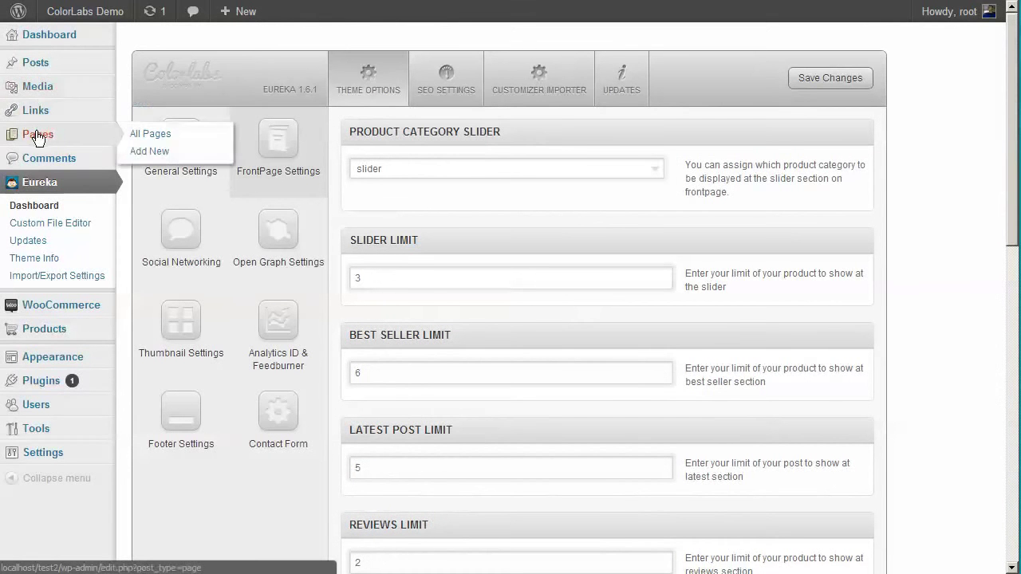
click(148, 155)
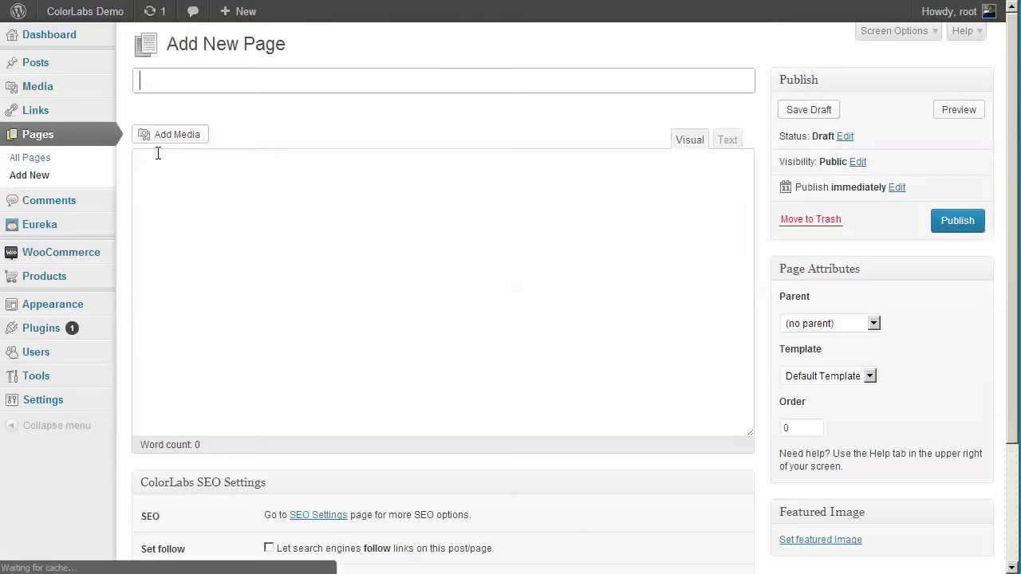
text(blog)
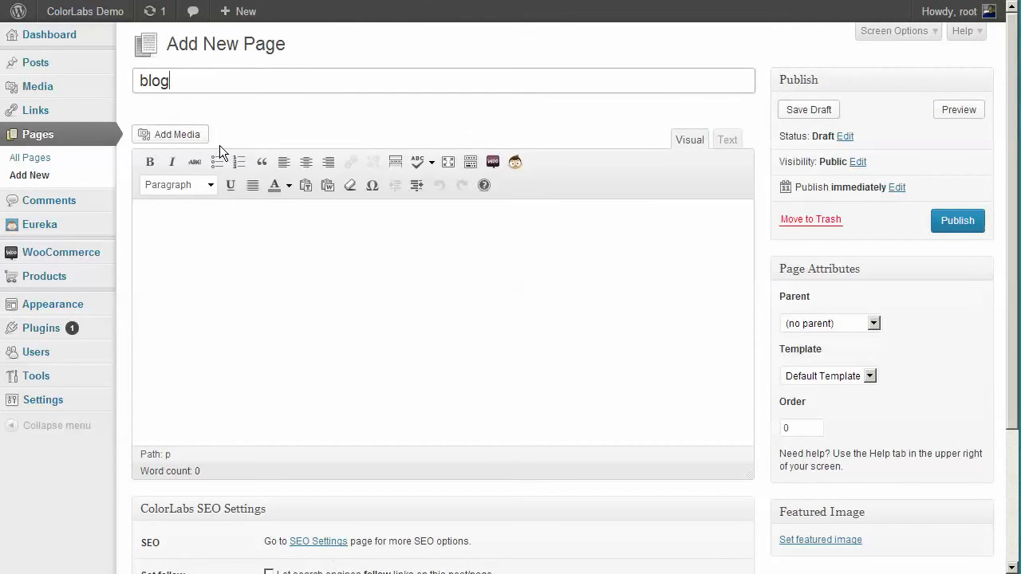
scroll(220, 146, down, 2)
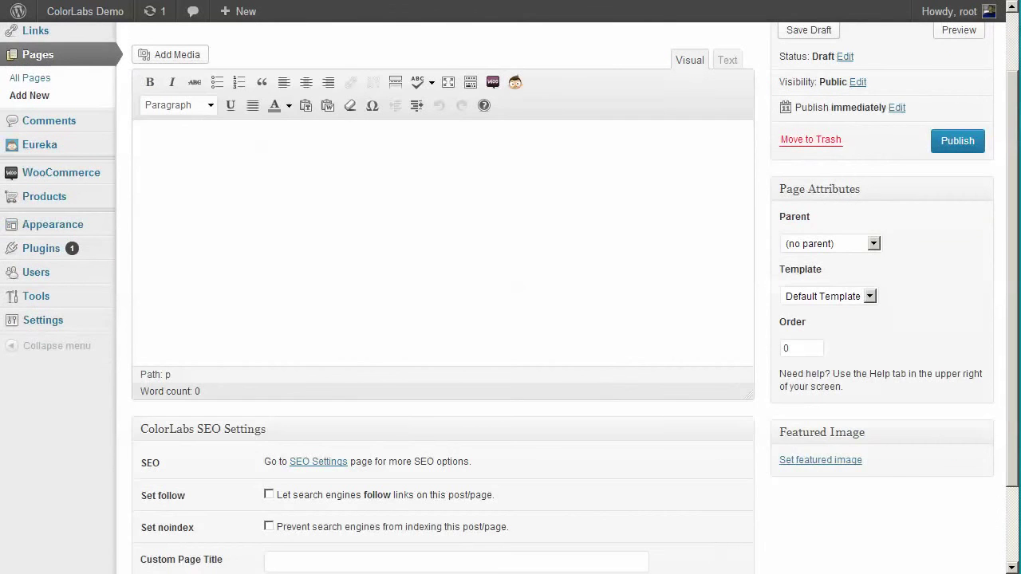
Replace the Notepad note with "to create a page template, you just need to type the page title then choose which template you want to create".
key(alt+Tab)
key(ctrl+a)
text(to c)
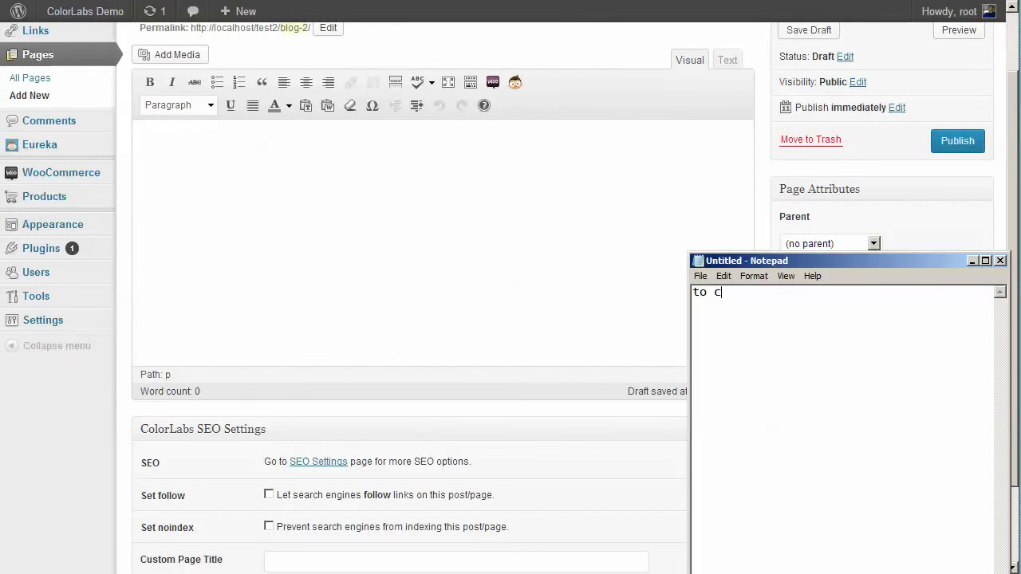
text(reate)
text( a tem)
key(BackSpace)
key(BackSpace)
key(BackSpace)
text(page template,)
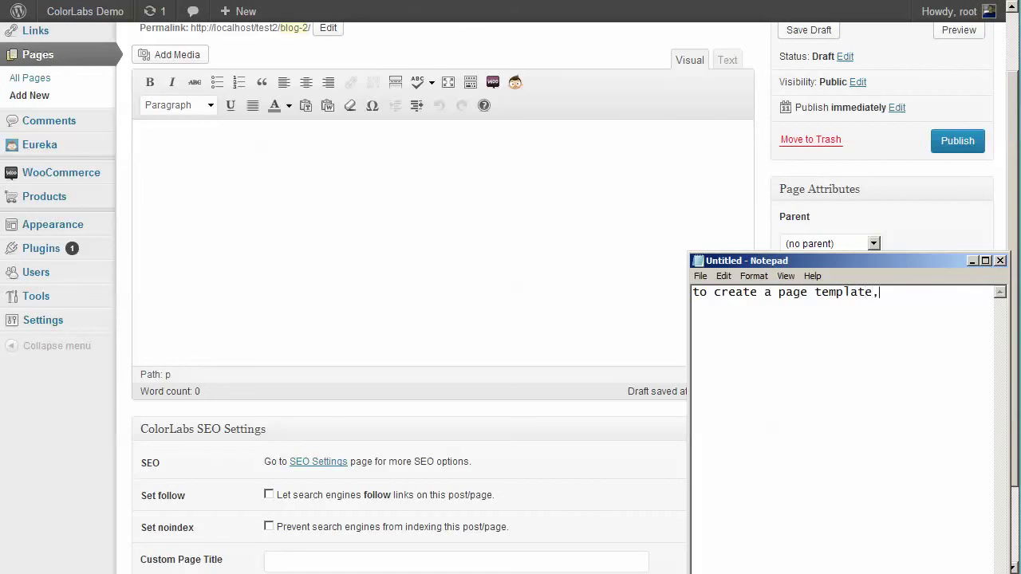
text( you just need to c)
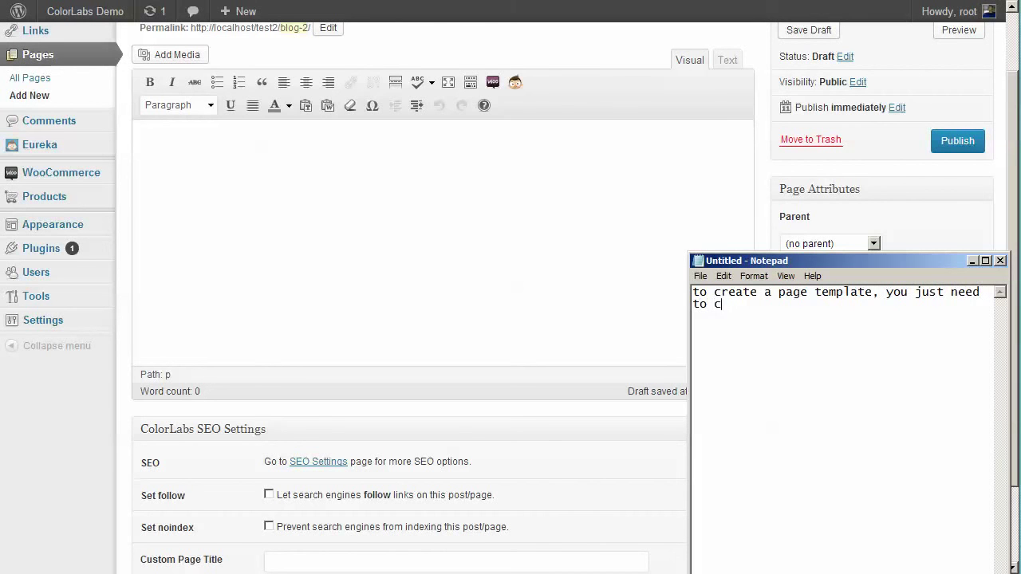
text(reat)
key(BackSpace)
key(BackSpace)
key(BackSpace)
key(BackSpace)
key(BackSpace)
text(type the page title the)
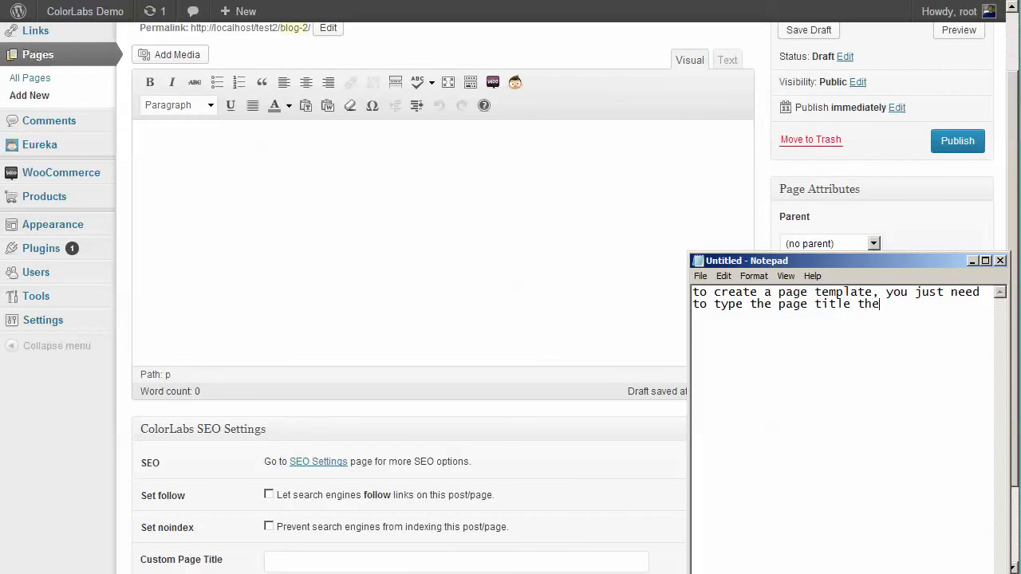
text(n choose which template you want )
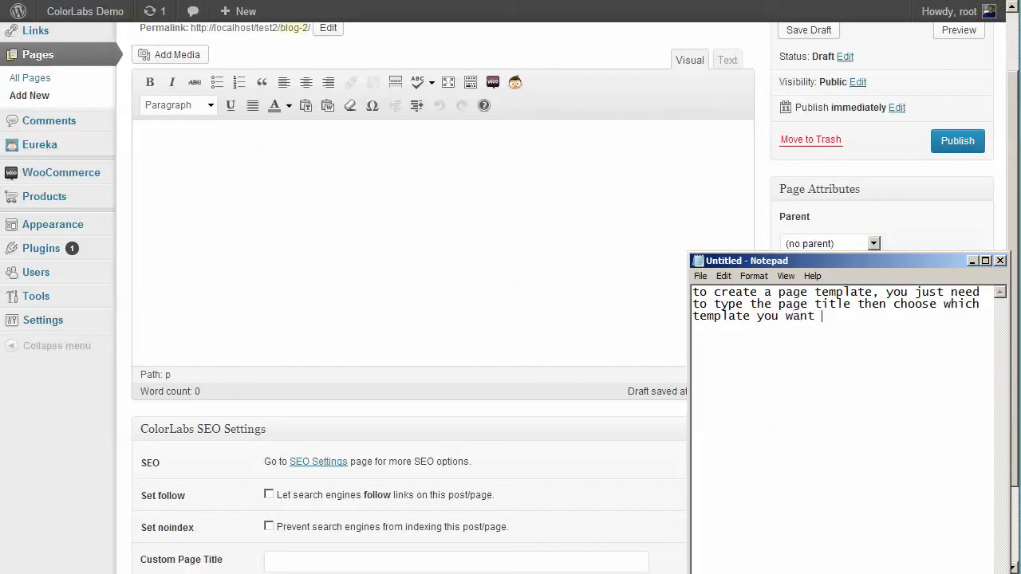
text(to create)
key(BackSpace)
key(BackSpace)
key(BackSpace)
text(eate)
Return to the new blog page and assign it the Blog template.
click(622, 228)
click(859, 295)
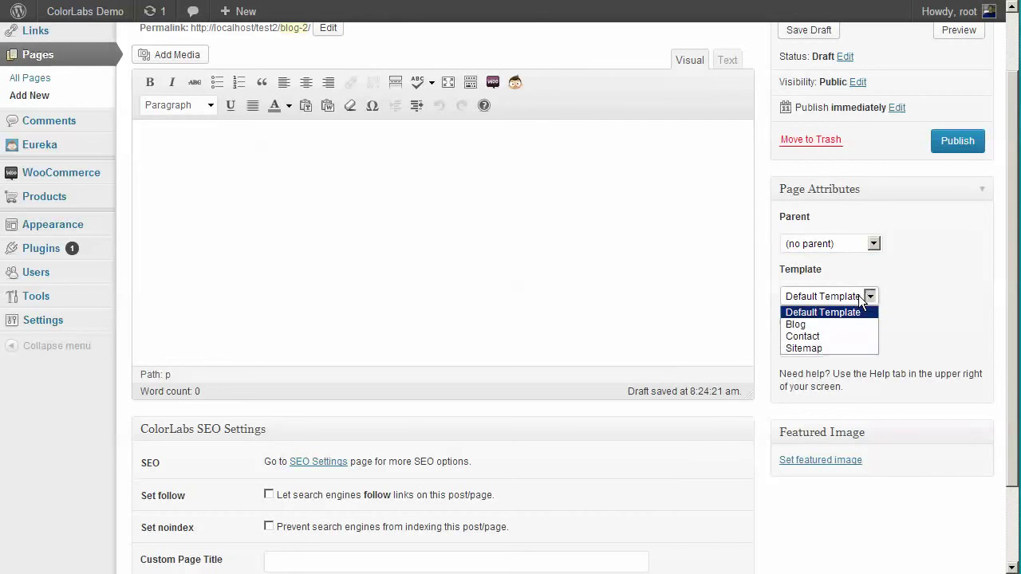
click(826, 323)
Add to the Notepad note "there are 2 other page template which you can use:" followed by the list item "1. sitemap".
key(alt+Tab)
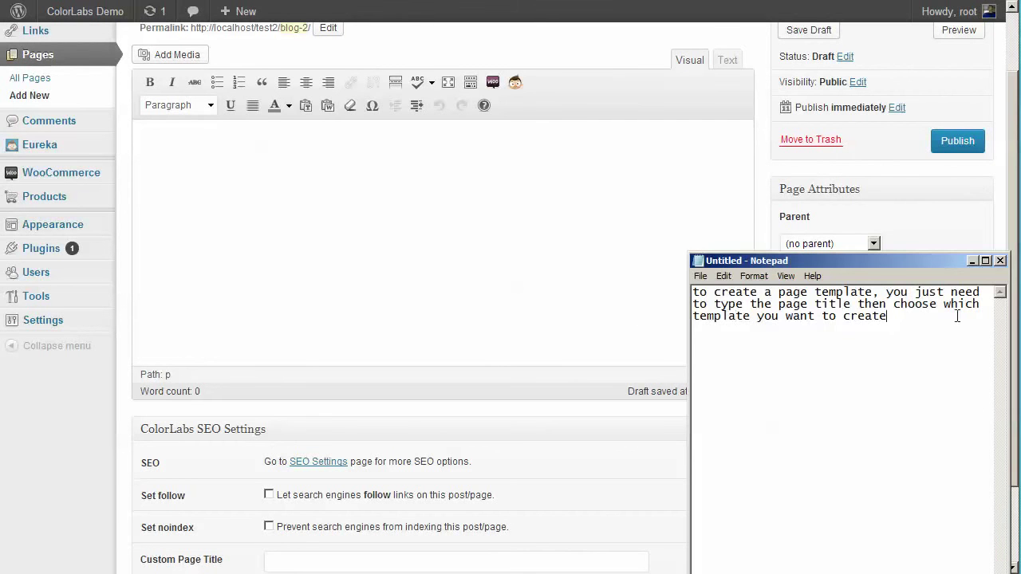
text(there are 2 other)
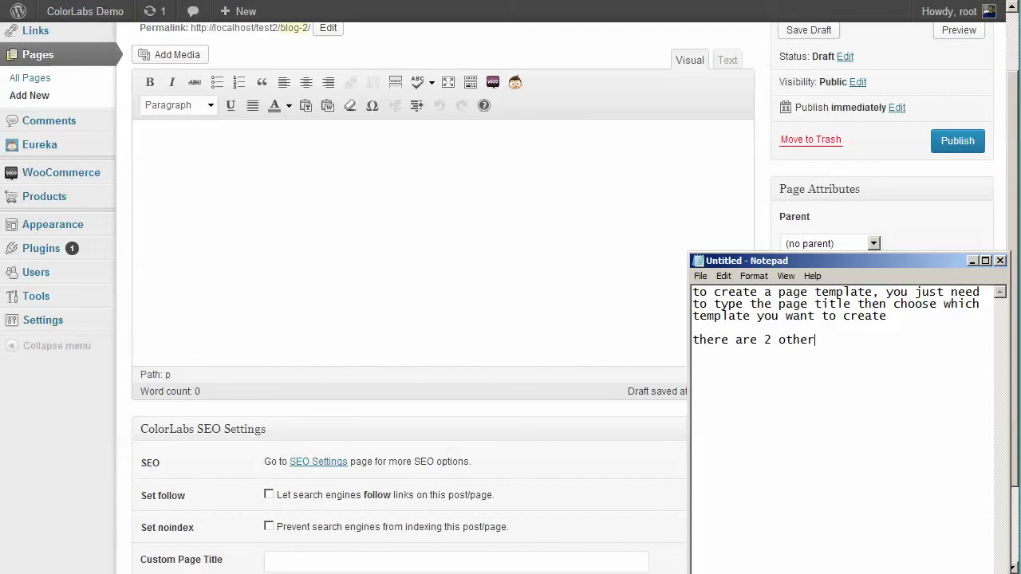
text(s)
text( page template)
text( which y)
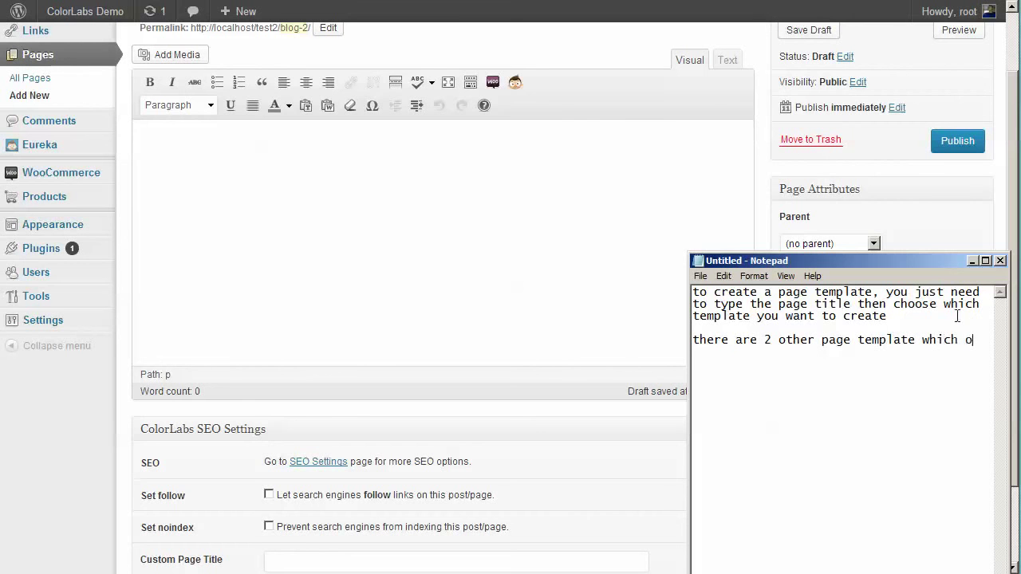
text(ou can use)
text(1. sitempa)
key(Return)
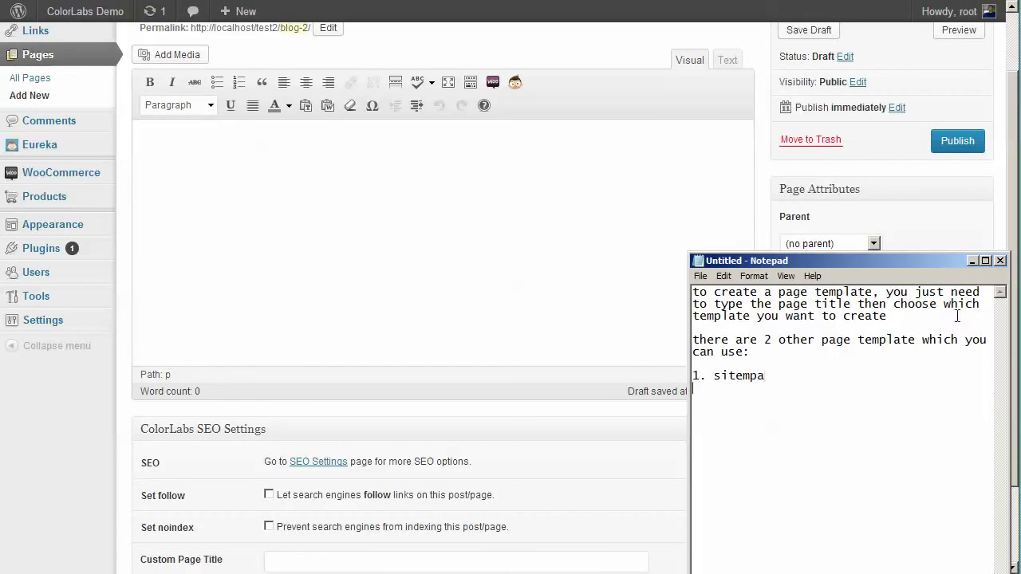
key(BackSpace)
key(BackSpace)
key(BackSpace)
text(ap)
key(Return)
Add the list item "2. contact" and the closing line "the way to create it is also the same" to the note.
text(2. contact  thw w)
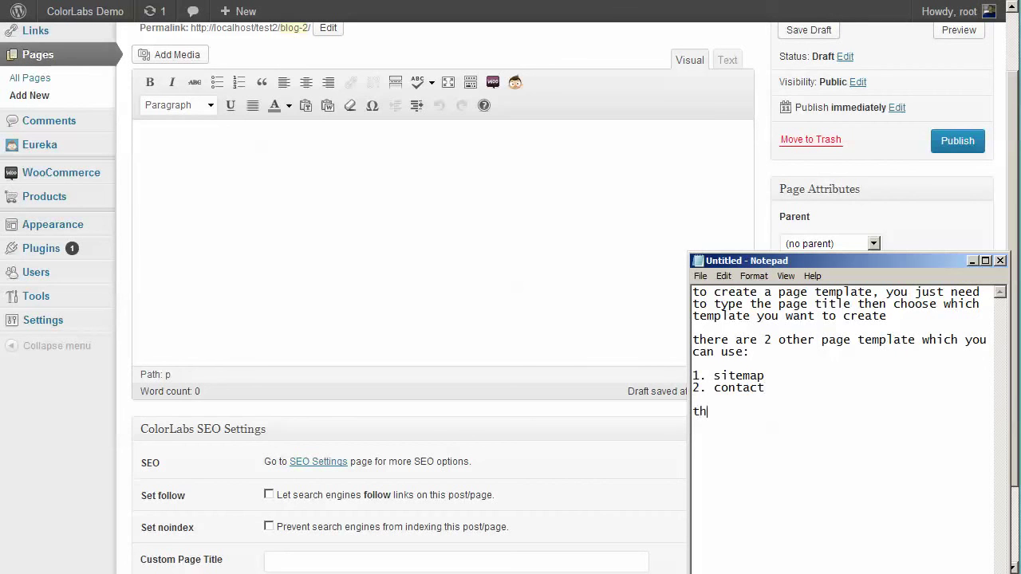
key(BackSpace)
text(e way to crea)
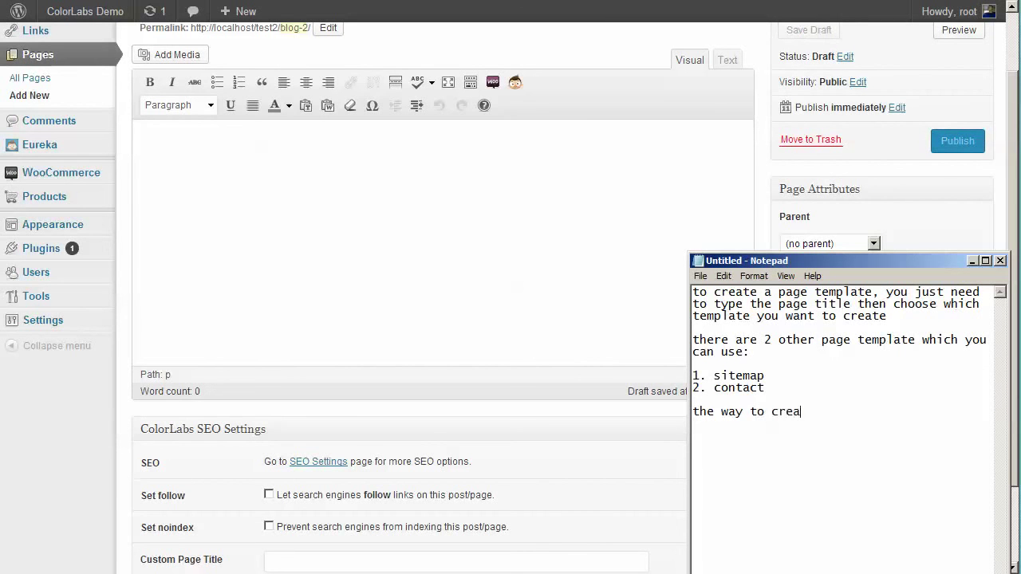
text(te it is also the same)
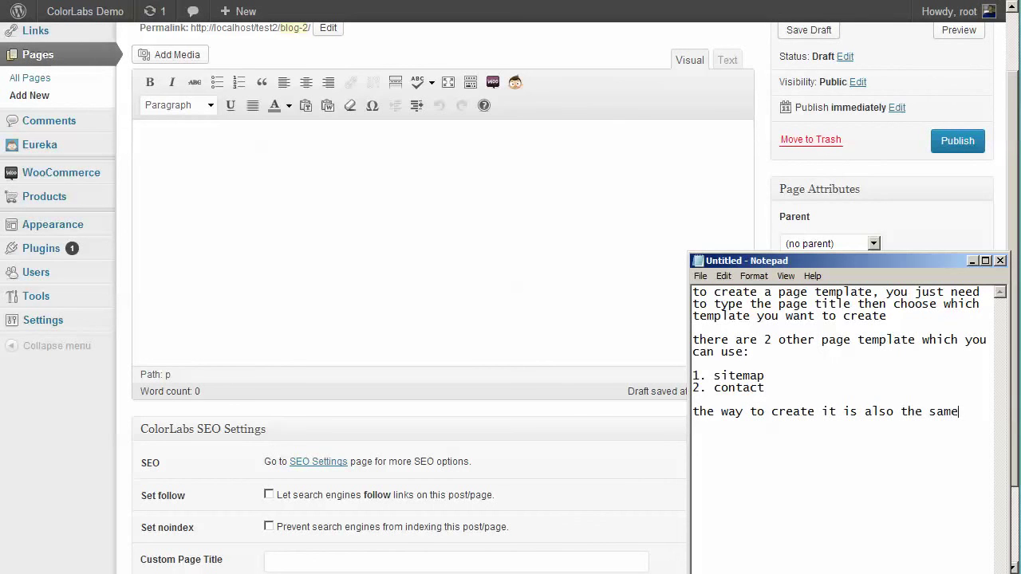
Publish the new blog page.
click(692, 176)
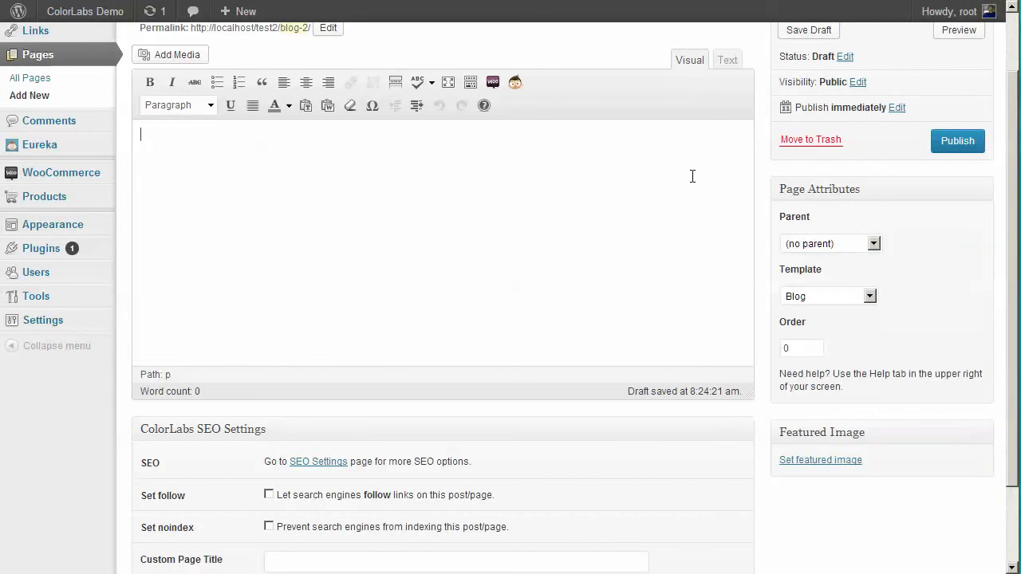
click(965, 144)
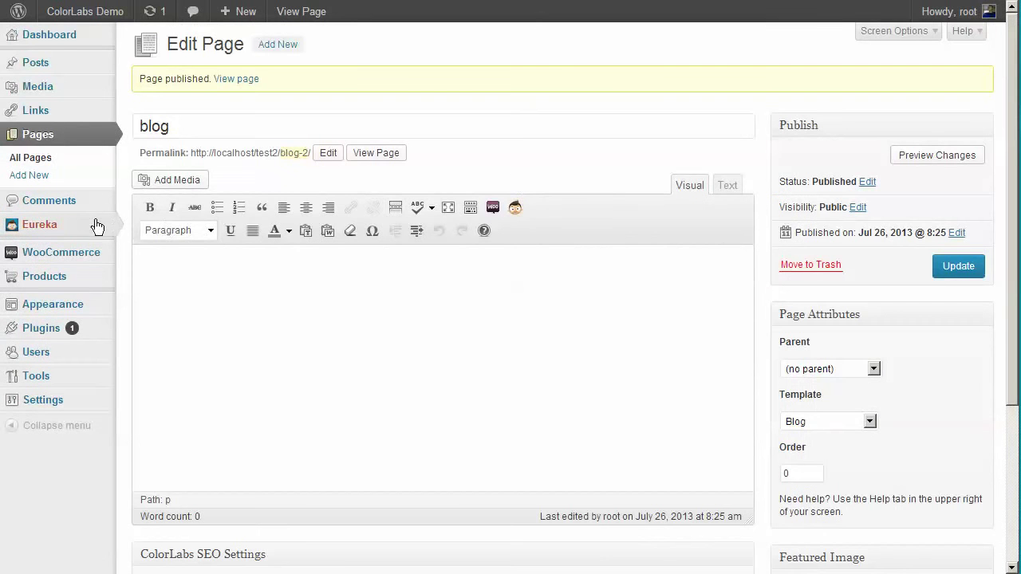
Set the Blog Page Link in the Eureka theme's FrontPage Settings to blog-2 and save the changes.
mouse_move(95, 226)
click(176, 260)
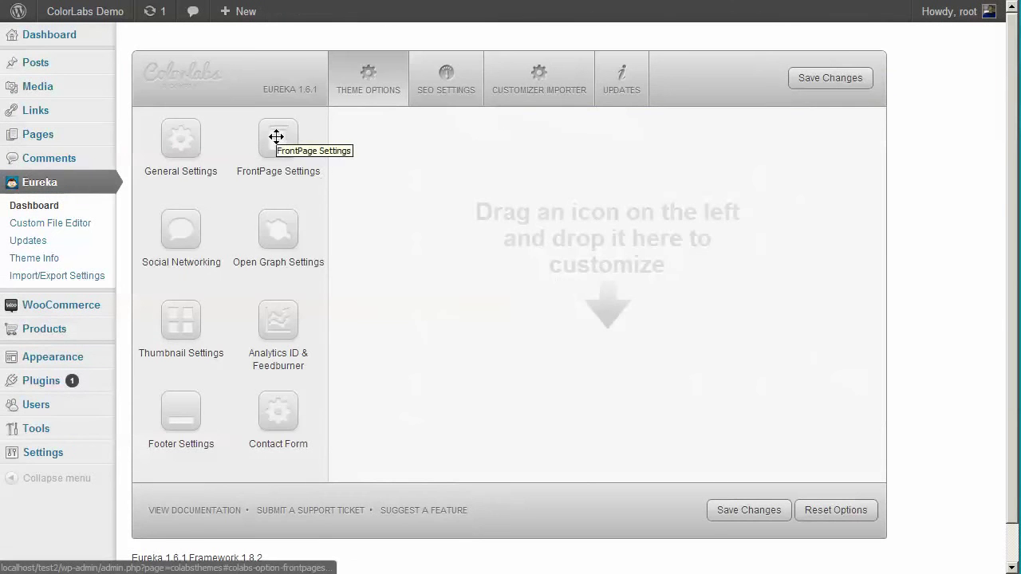
drag(276, 136, 558, 263)
scroll(558, 263, down, 3)
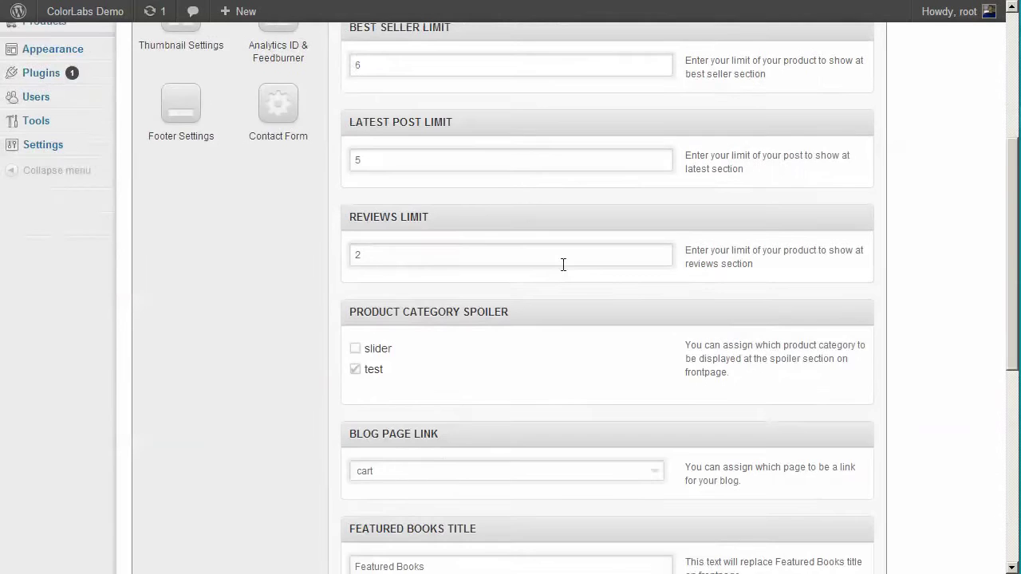
scroll(440, 389, down, 1)
click(439, 390)
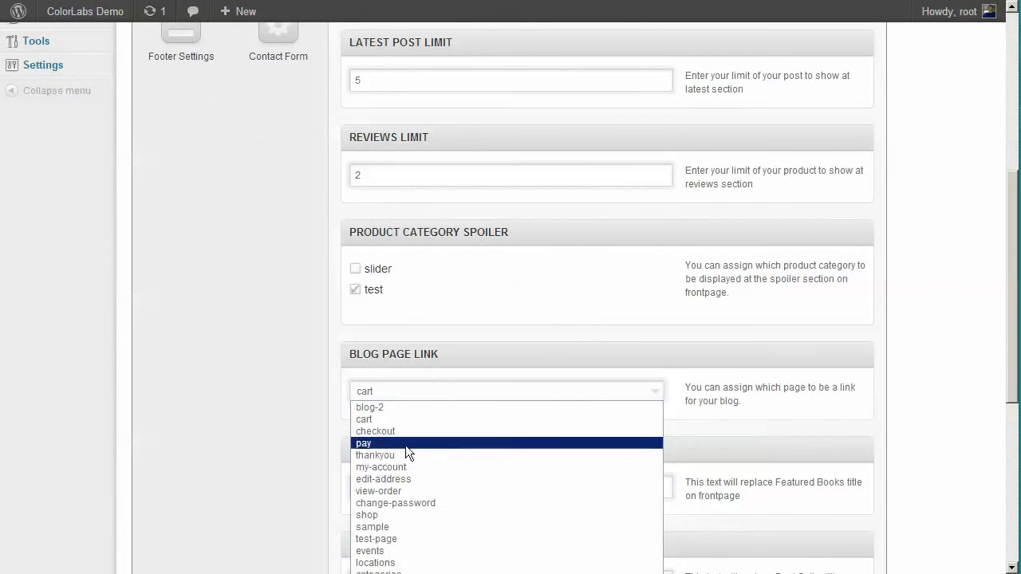
click(385, 408)
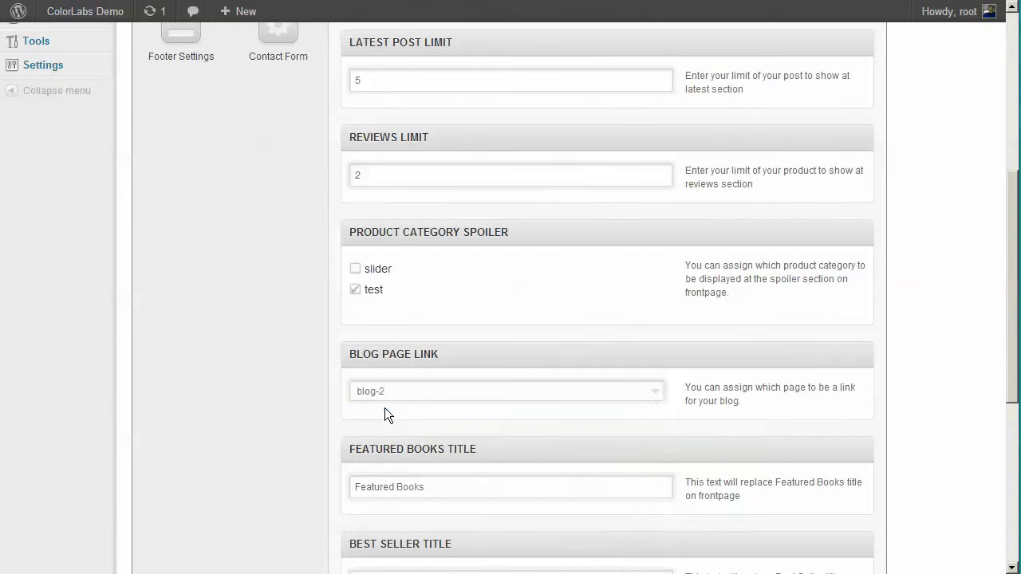
scroll(697, 390, up, 5)
click(822, 79)
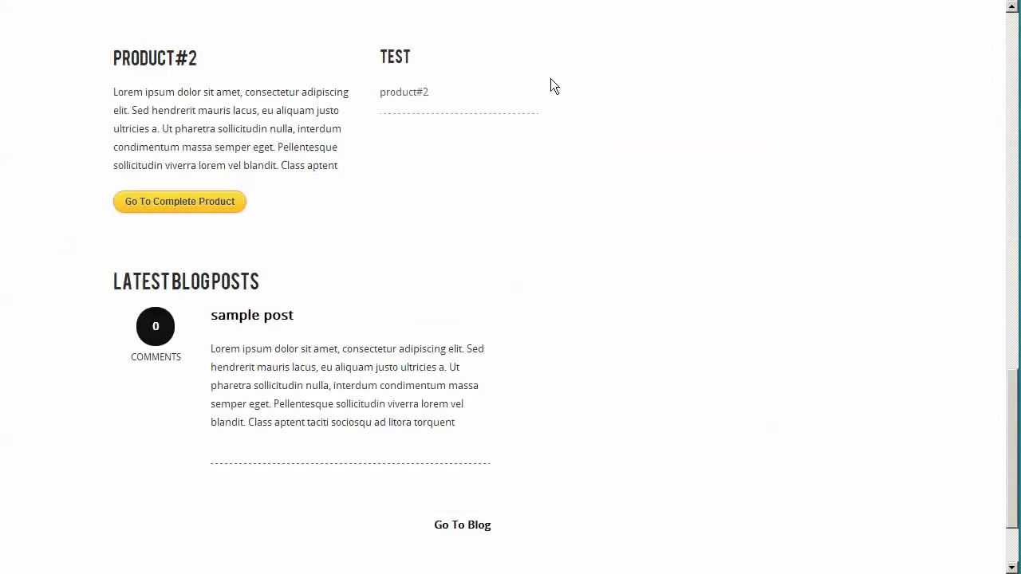
Reload the site's front page, follow its Go To Blog link below the latest posts, and look over the blog page.
right_click(551, 89)
click(573, 133)
scroll(560, 245, down, 2)
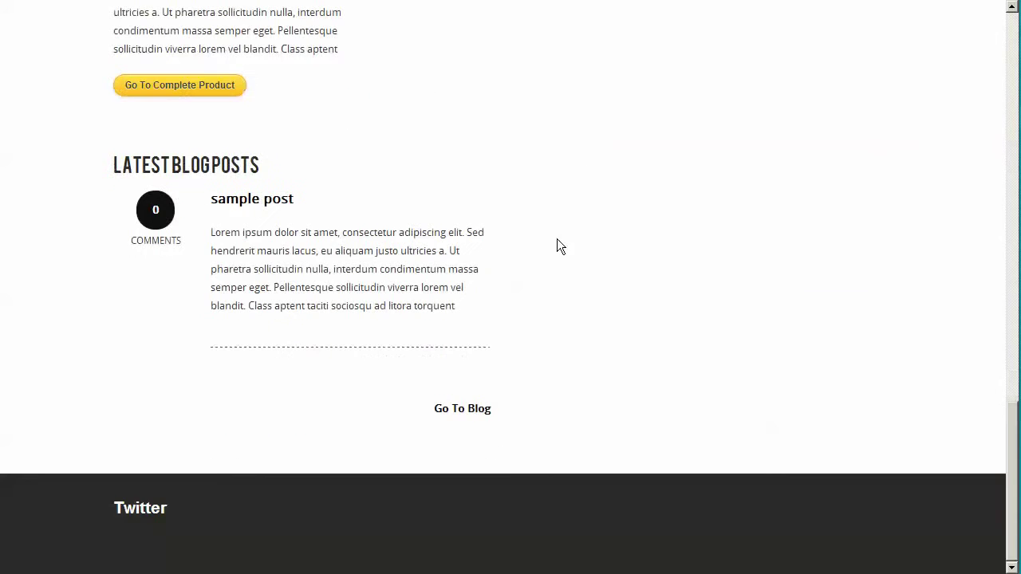
click(453, 409)
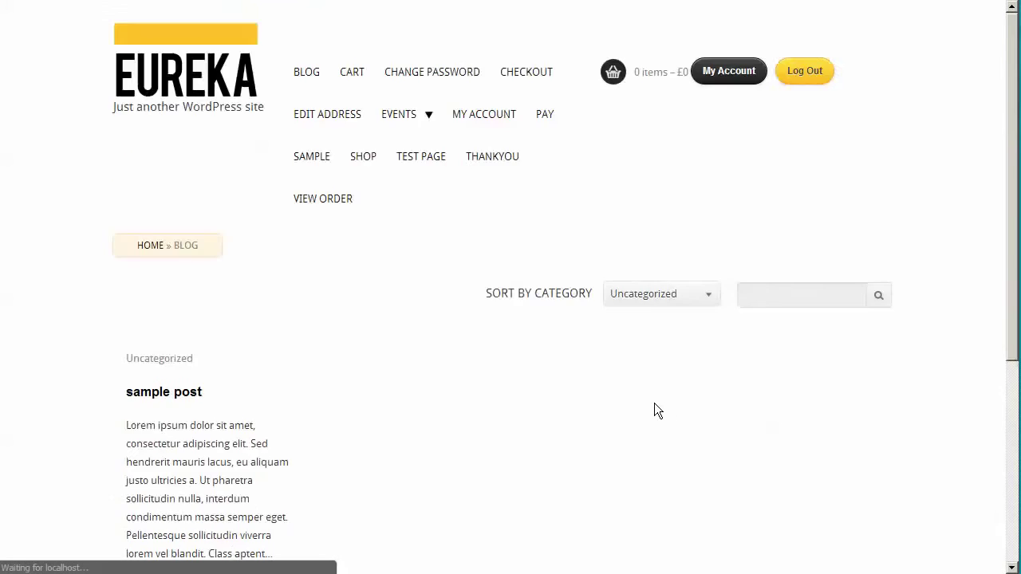
scroll(635, 394, down, 3)
scroll(635, 390, down, 2)
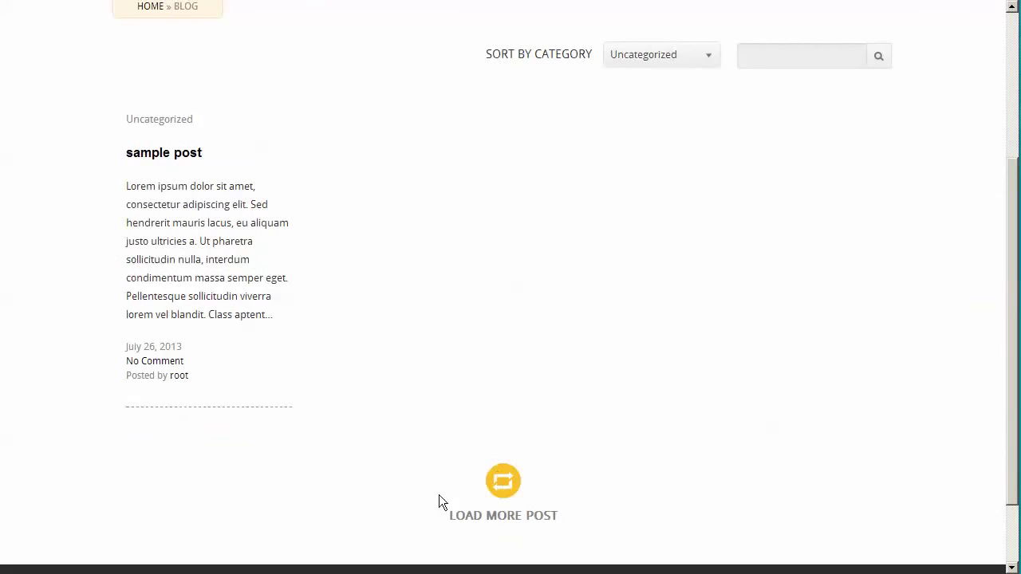
Switch to Notepad and replace the whole note with "this is the blog page template".
click(635, 566)
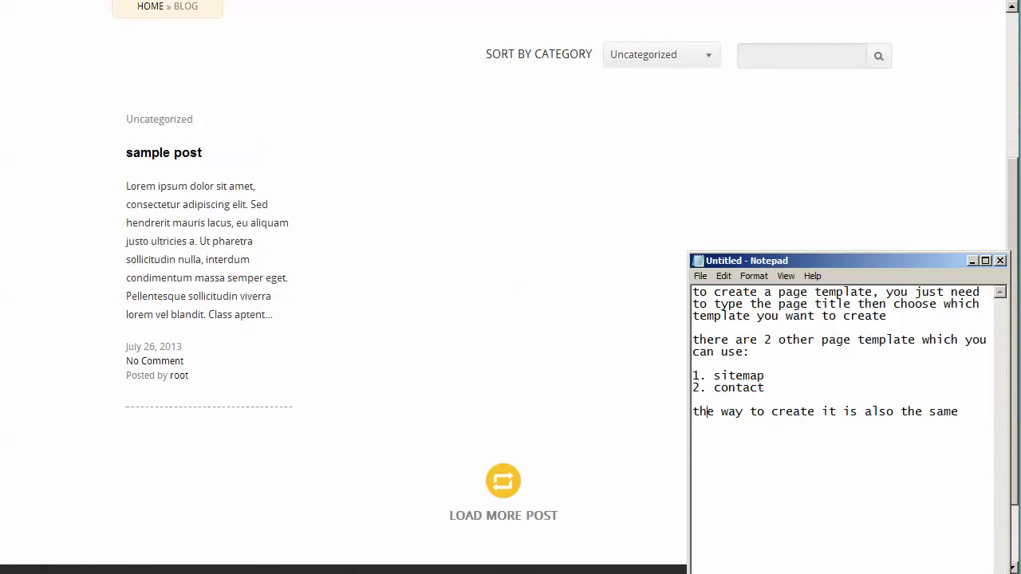
key(ctrl+a)
key(BackSpace)
text(this is t)
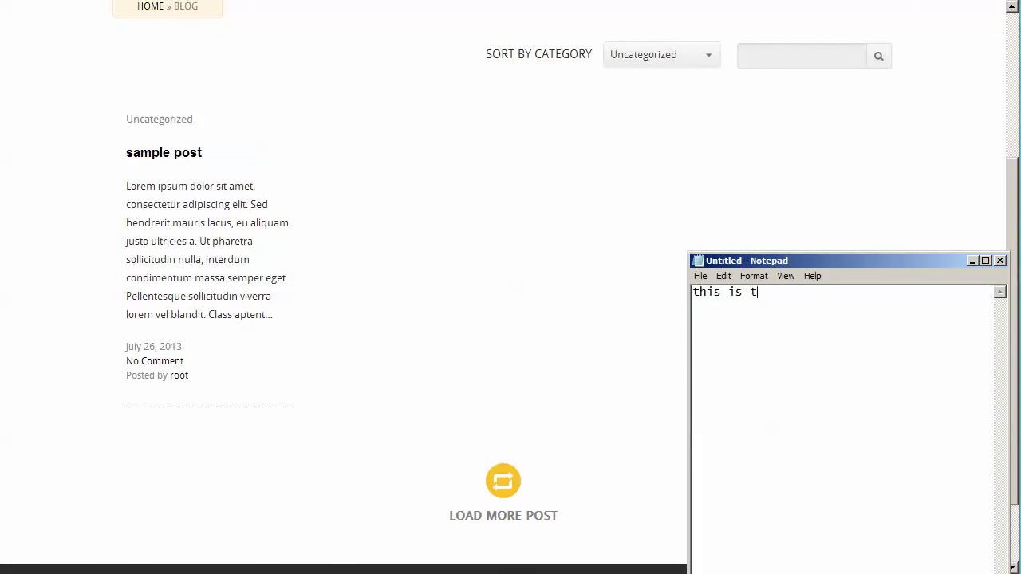
text(he blog page template)
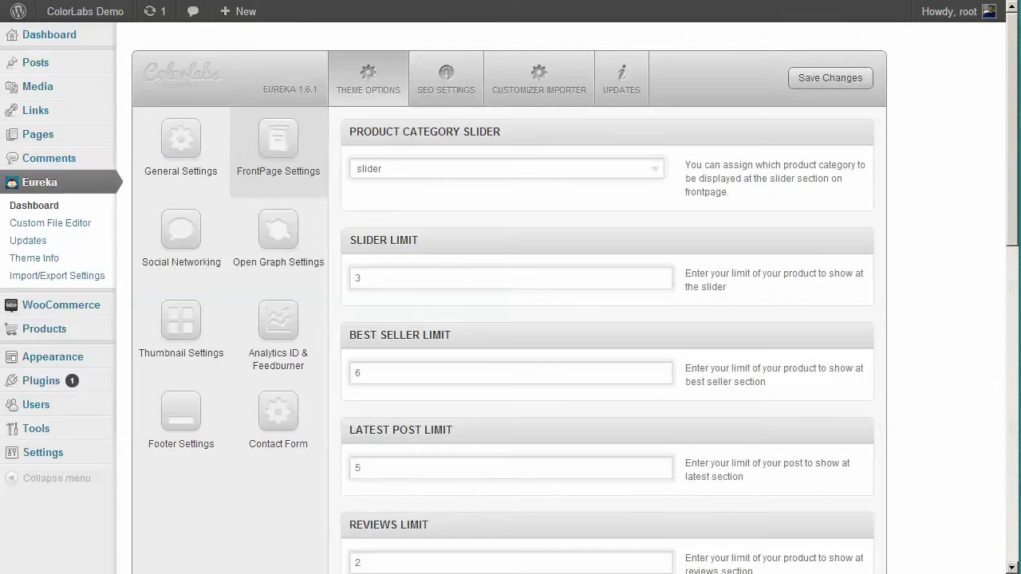
Bring up the title options in FrontPage Settings and replace the Notepad note with "next option is to type a title for featured section".
scroll(441, 258, down, 6)
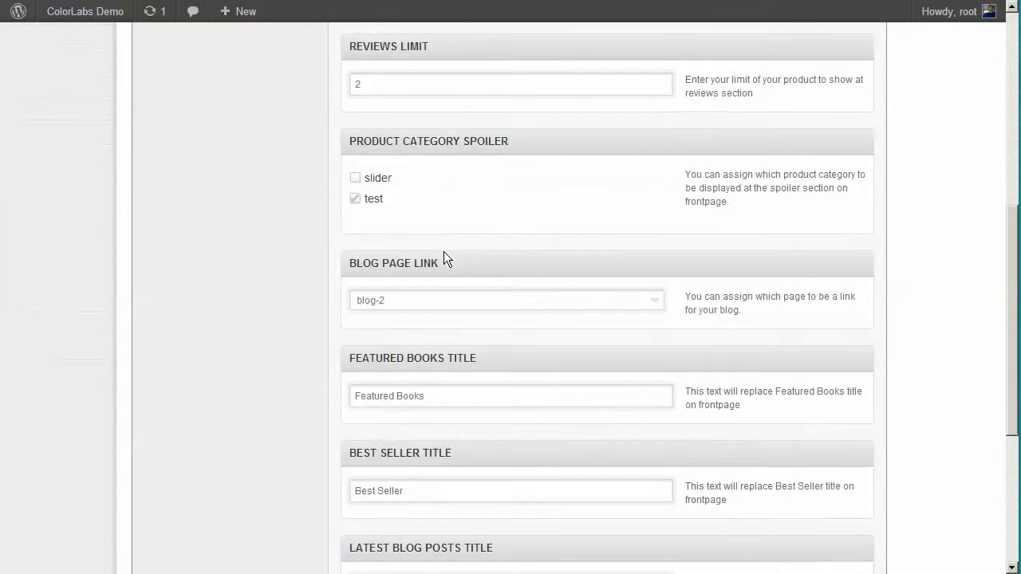
scroll(444, 251, down, 1)
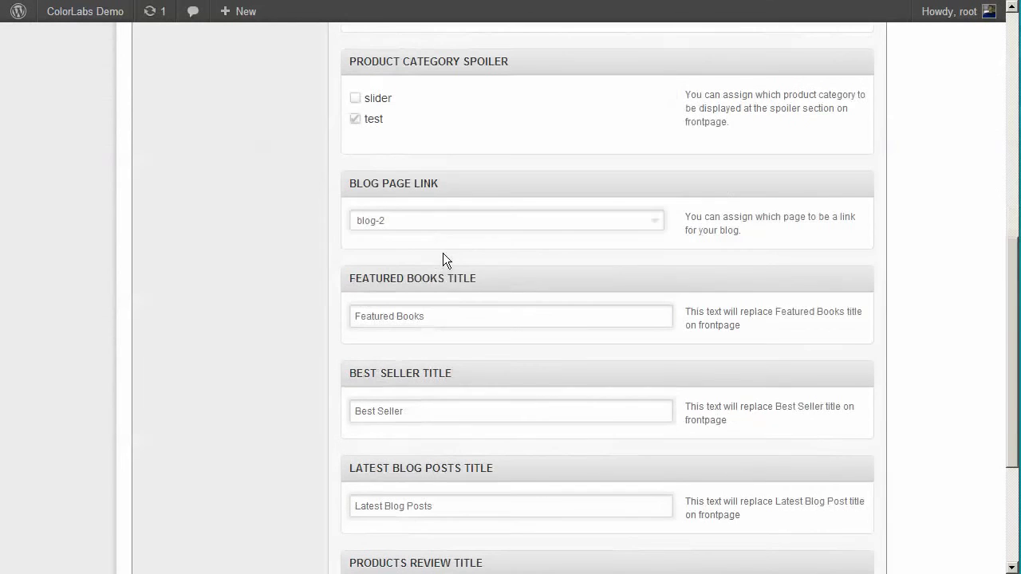
key(alt+Tab)
key(ctrl+a)
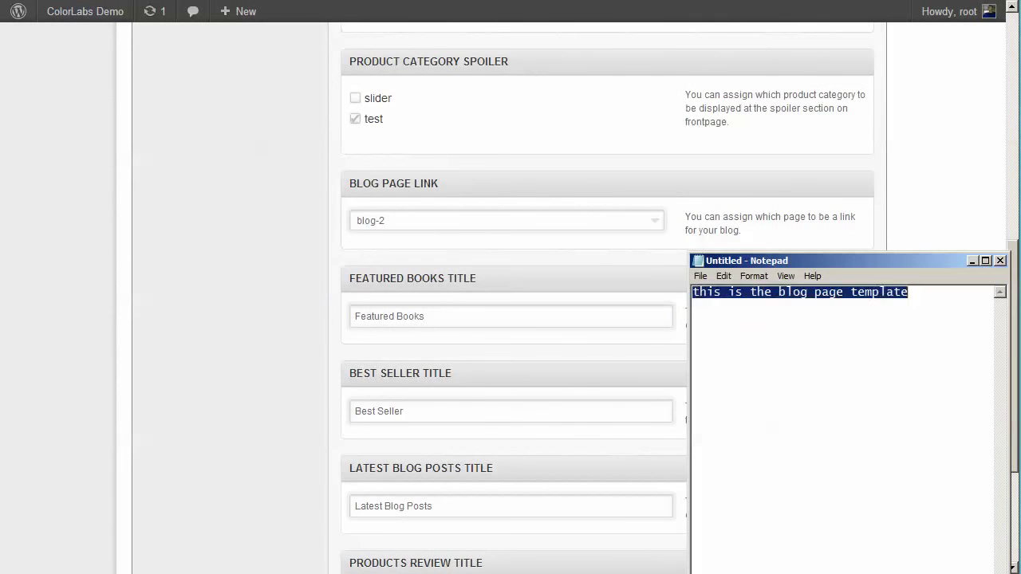
text(next)
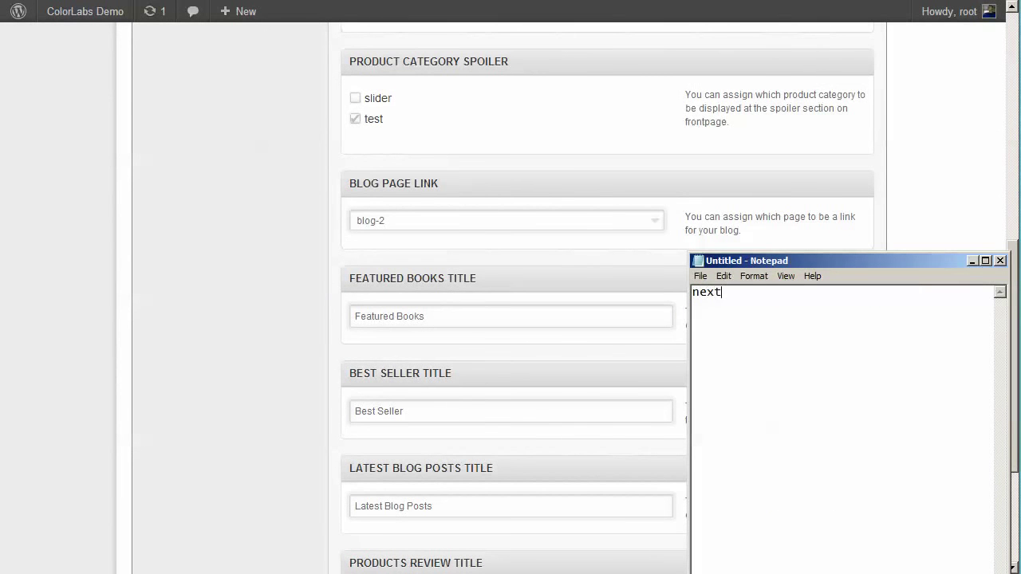
text( option is to type a title for)
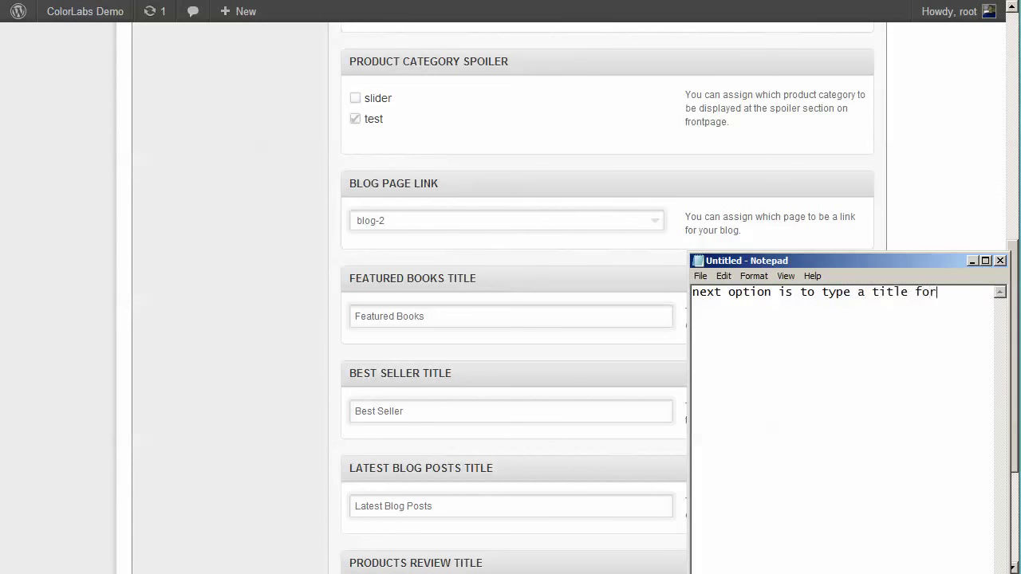
text( featured section)
Set the Featured Books Title in FrontPage Settings to "this is my featured section" and save the changes.
drag(441, 317, 350, 316)
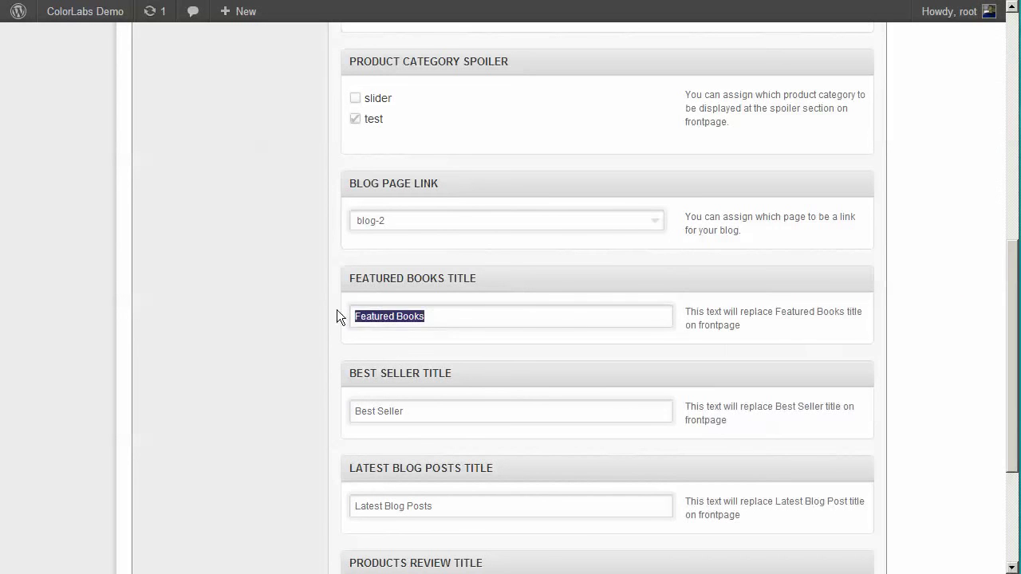
text(this is)
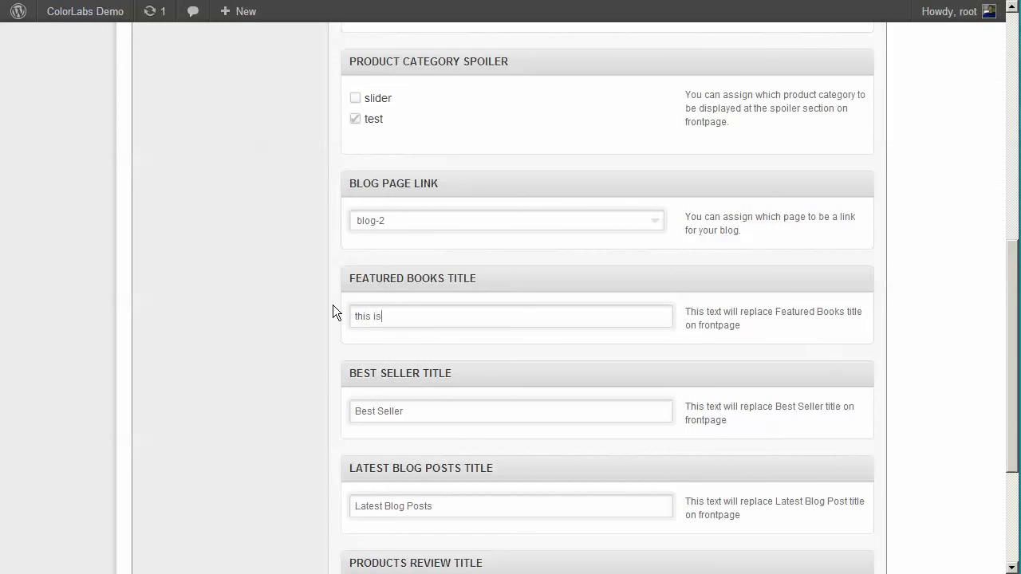
text( my featured section)
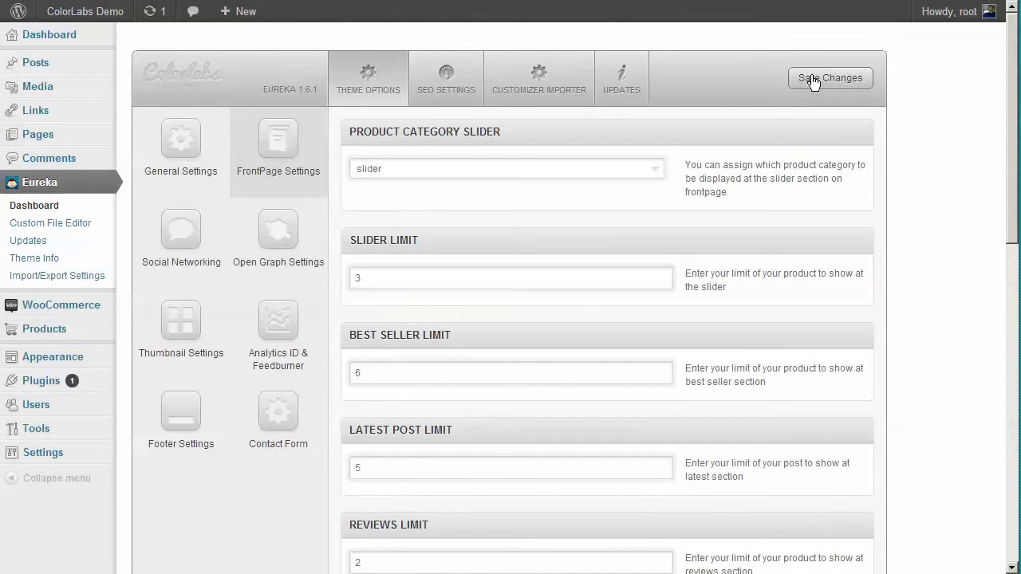
click(814, 80)
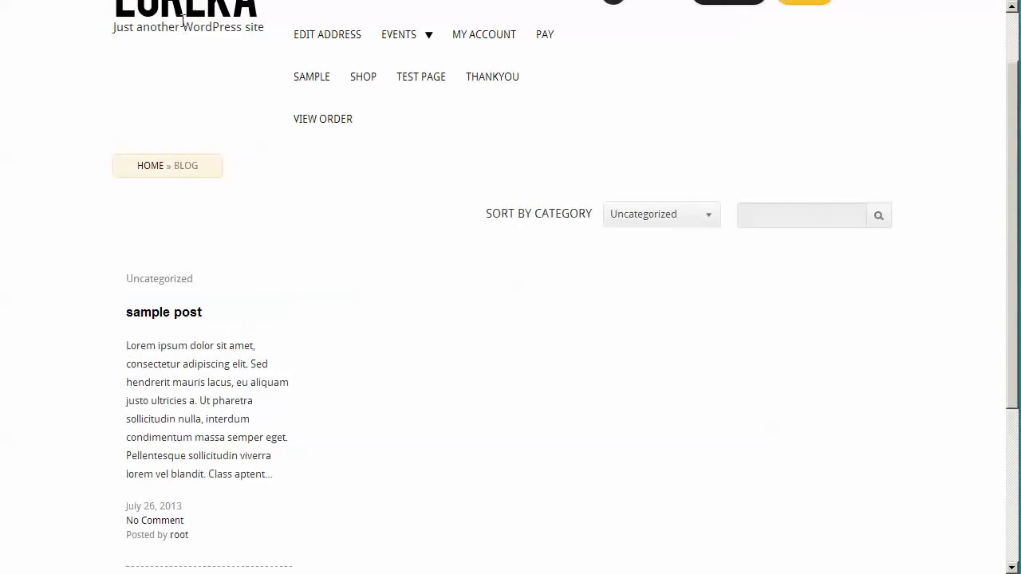
Open the site's front page from the blog page and examine the heading of the featured section below the slider.
scroll(207, 104, up, 1)
click(183, 41)
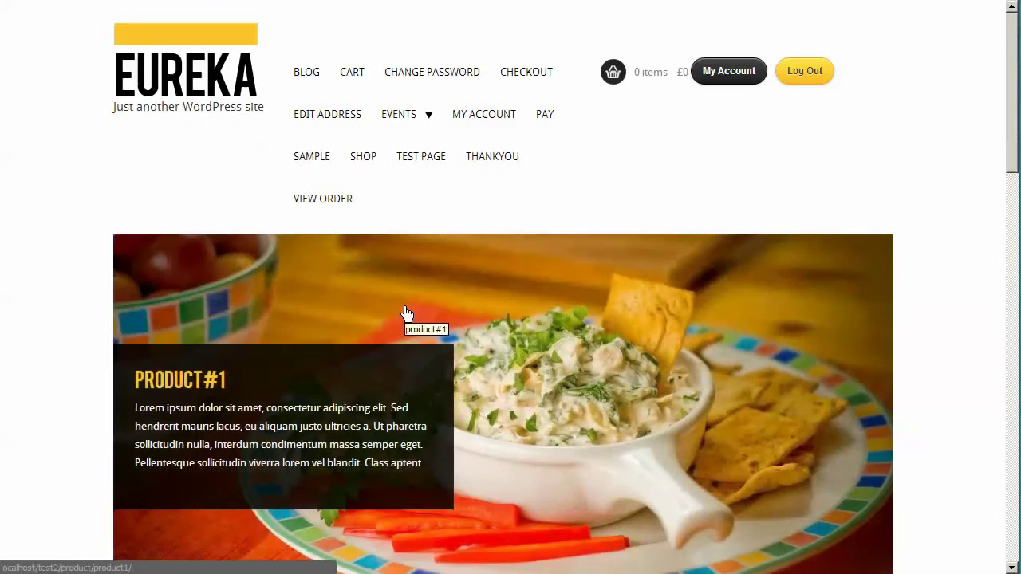
scroll(404, 307, down, 5)
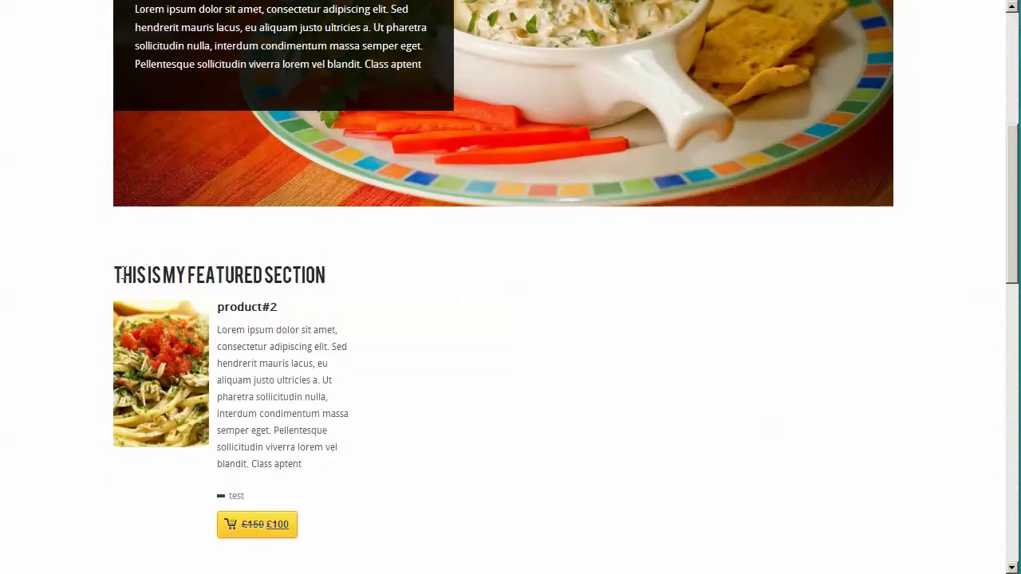
drag(117, 274, 330, 271)
click(438, 279)
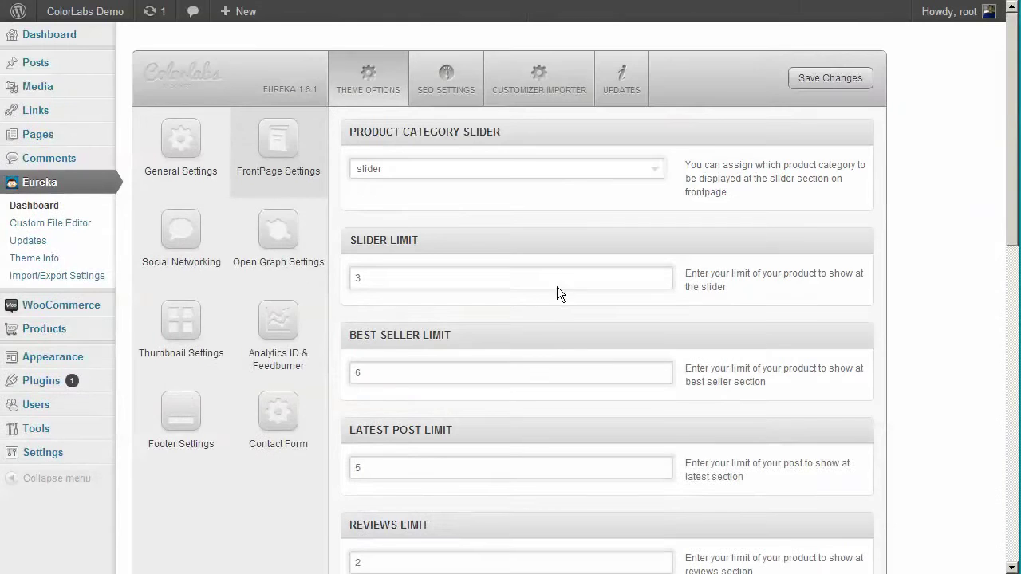
Set the Best Seller Title in FrontPage Settings to "this is my best seller section" and save the changes.
scroll(554, 276, down, 6)
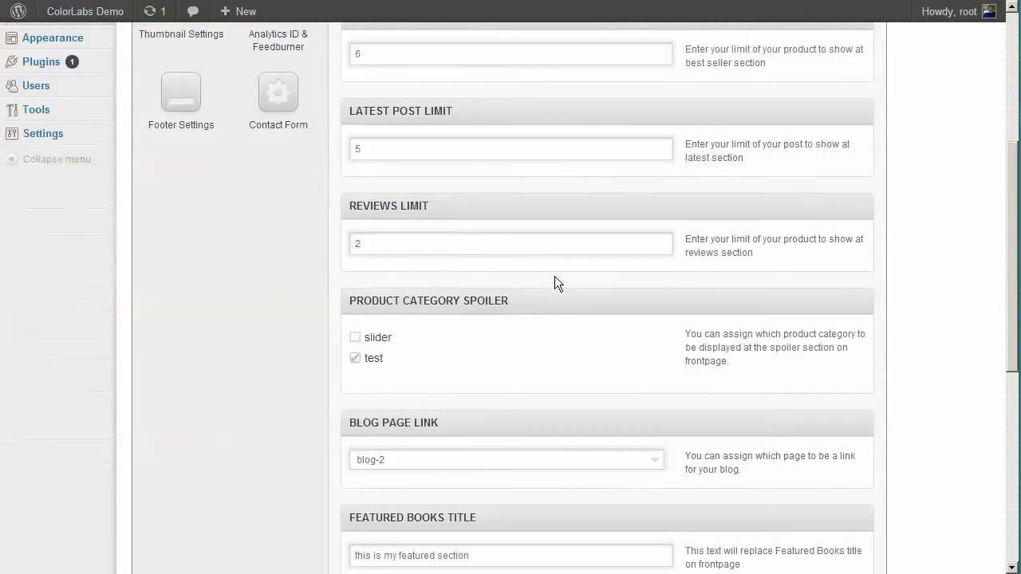
scroll(551, 274, down, 1)
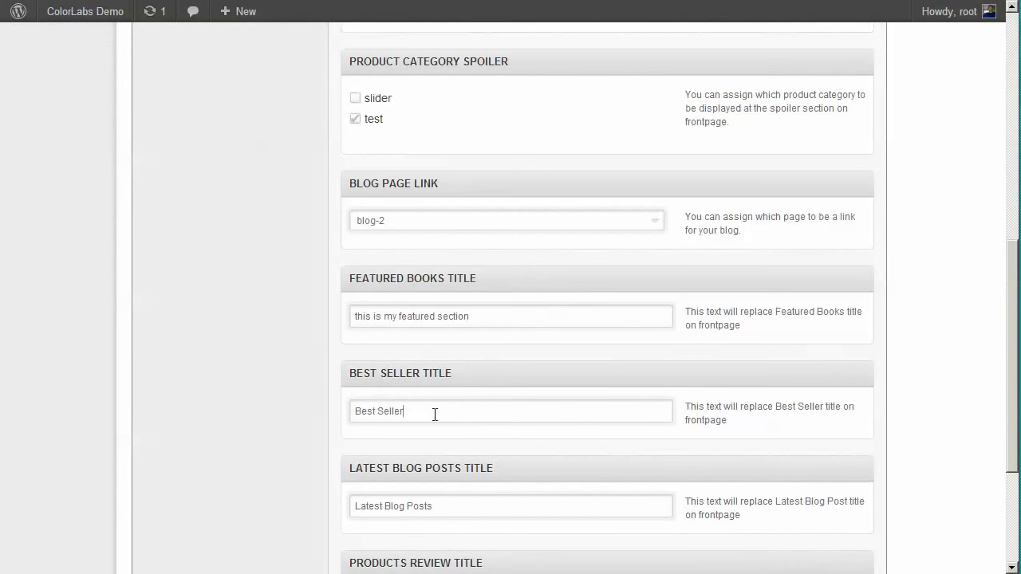
drag(433, 415, 200, 410)
text(this is my best seller section)
scroll(198, 408, up, 7)
click(831, 79)
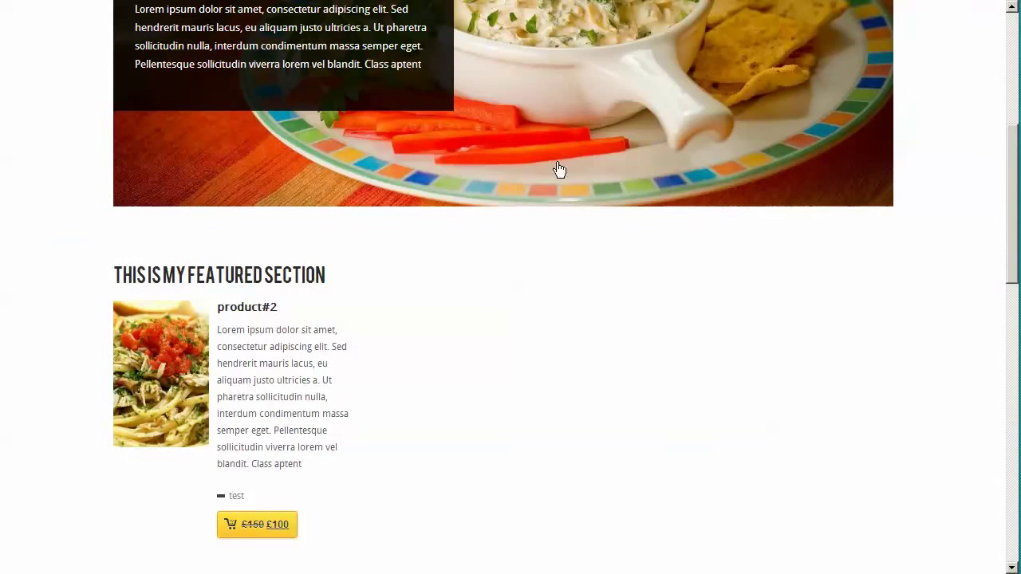
Reload the site's front page and examine the heading of the best seller section.
right_click(531, 260)
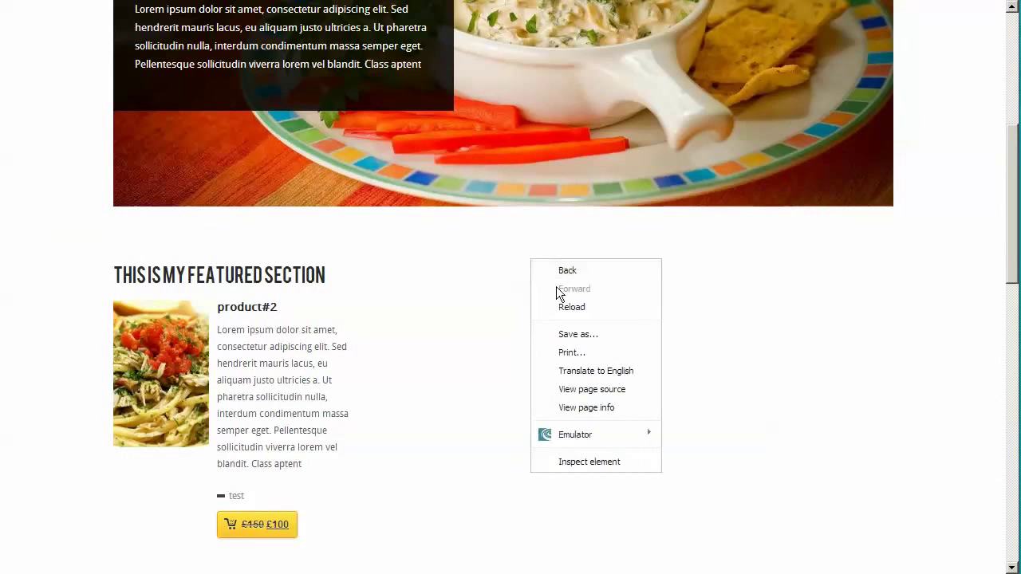
click(568, 306)
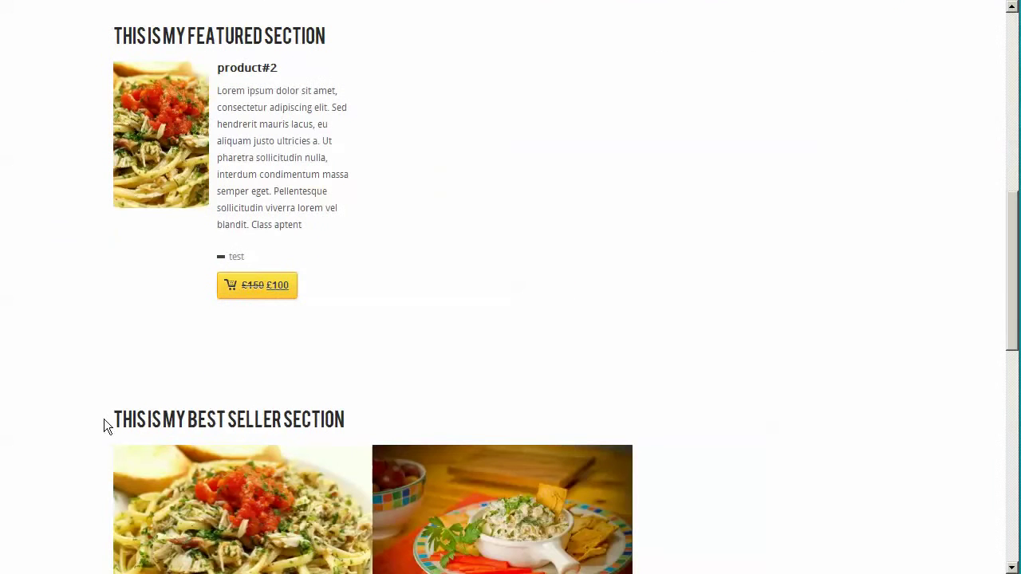
drag(103, 426, 355, 416)
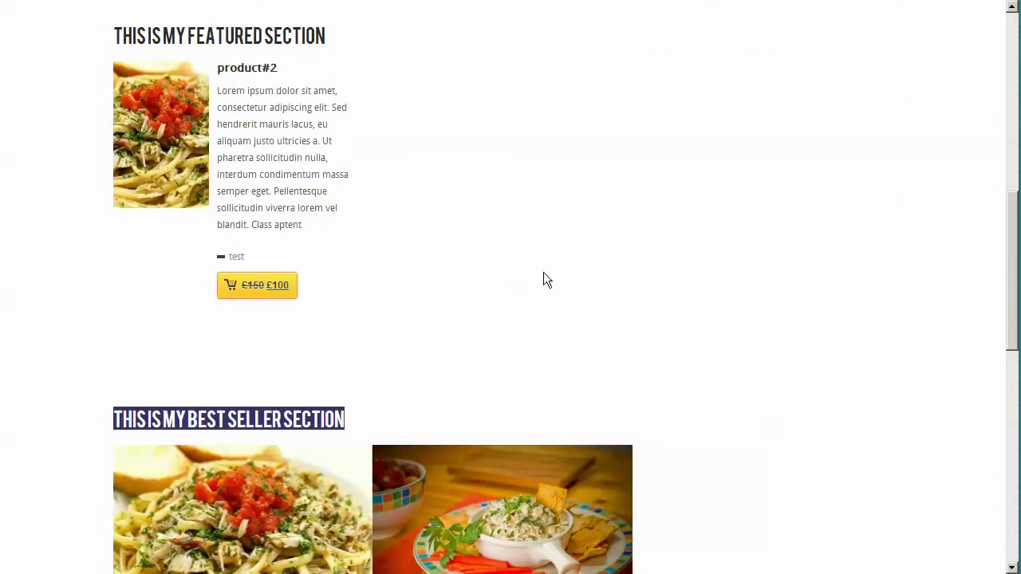
Set the Latest Blog Posts Title in FrontPage Settings to "this is my latest blog posts section" and save the changes.
key(ctrl+Tab)
scroll(394, 269, down, 8)
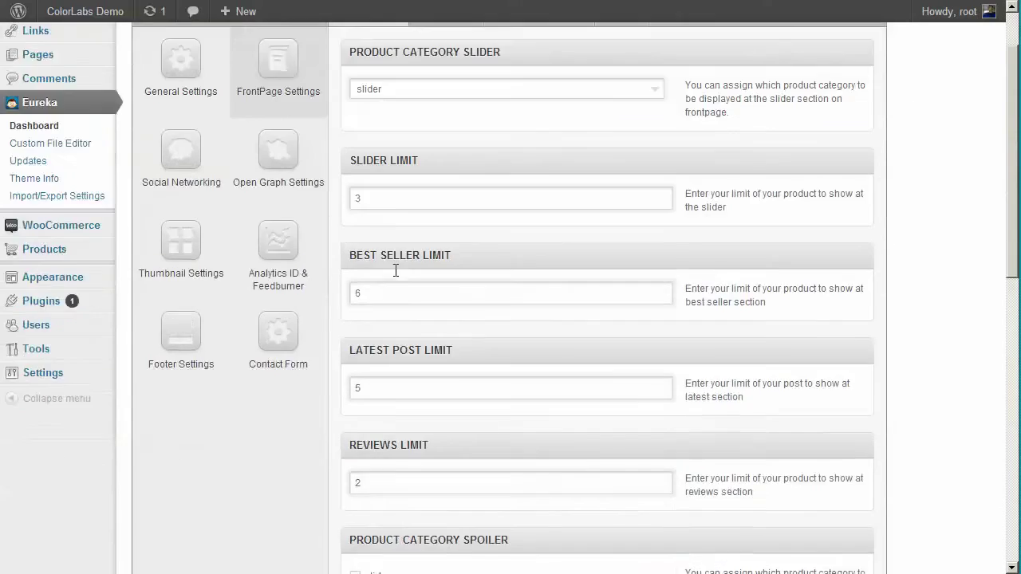
drag(455, 423, 121, 419)
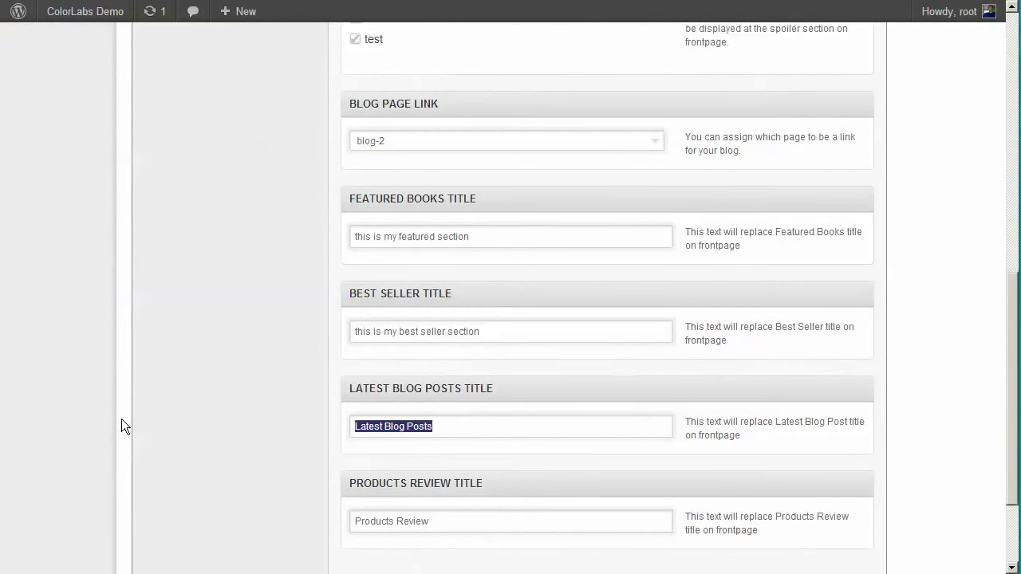
text(this is my)
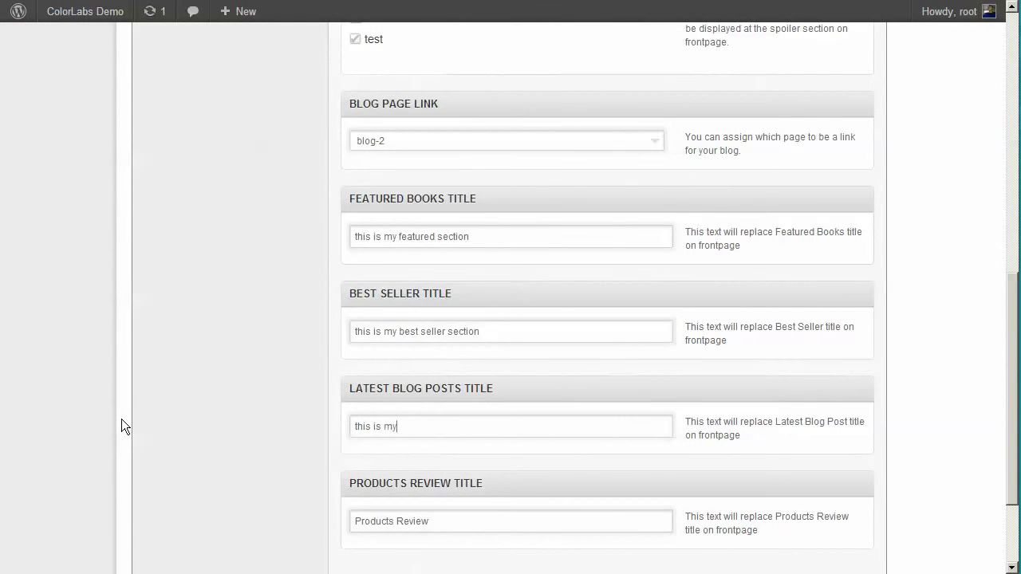
text( latest blog posts section)
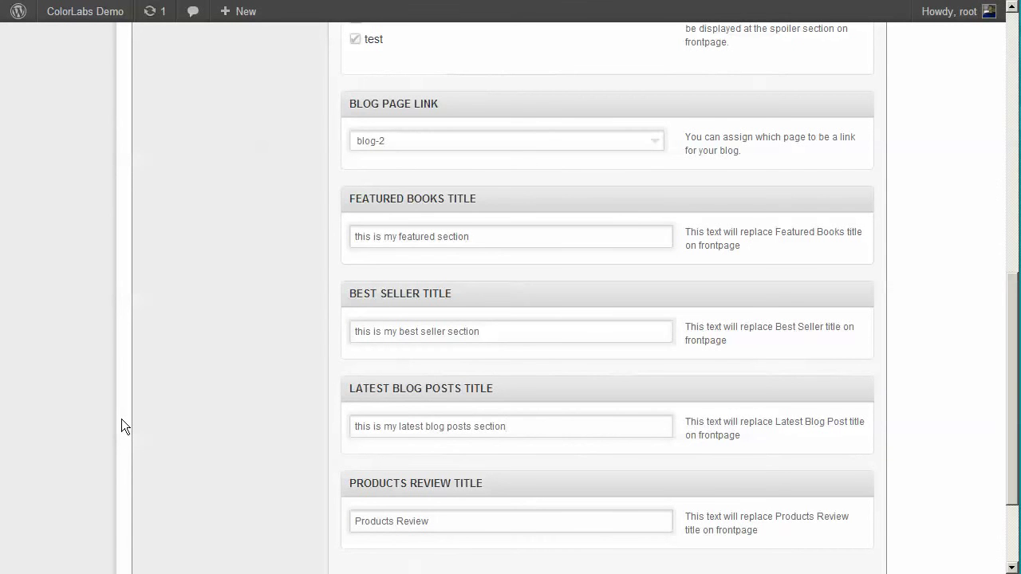
scroll(121, 418, up, 15)
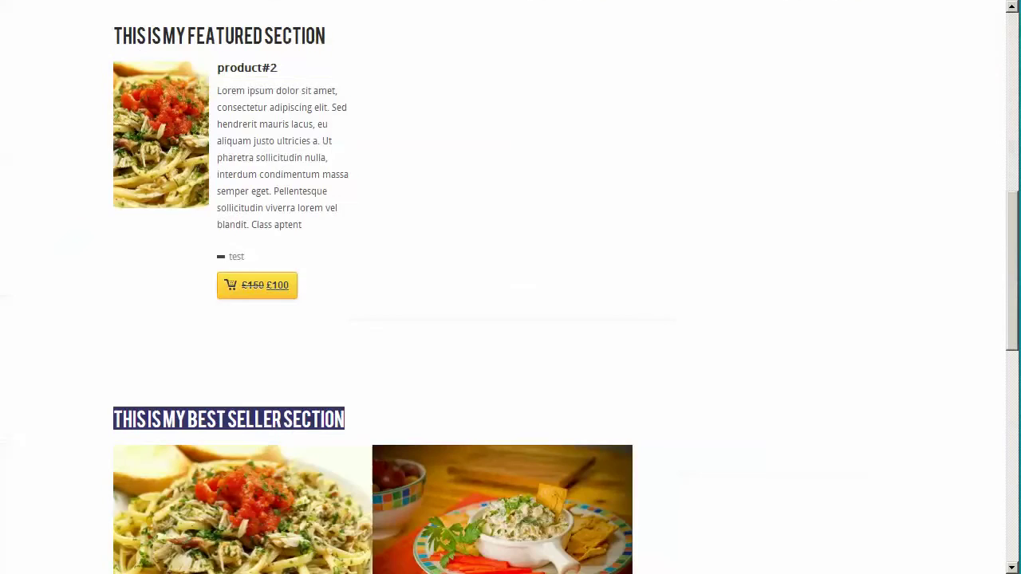
Reload the site's front page and examine the heading above the latest blog posts.
right_click(631, 150)
click(668, 196)
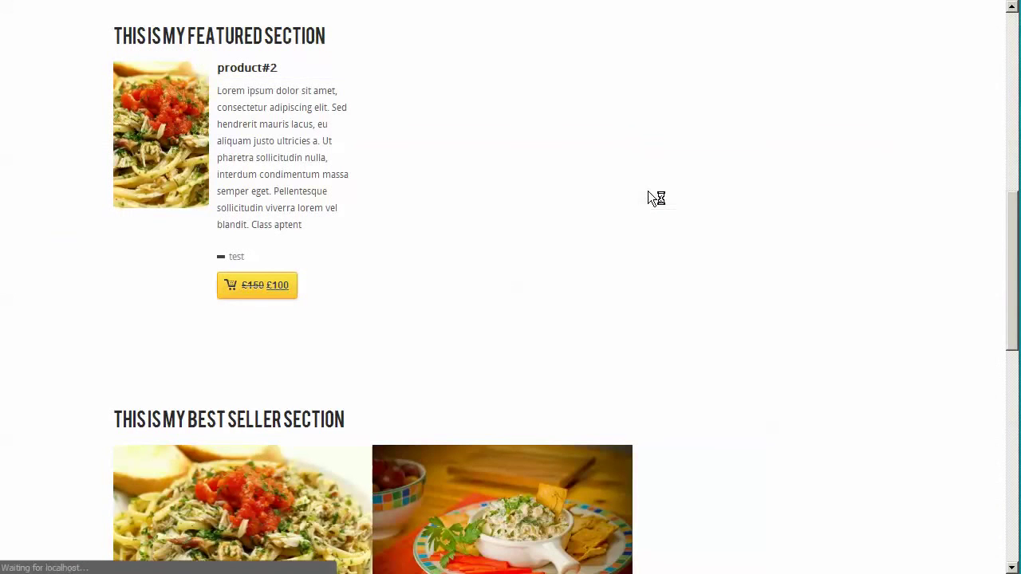
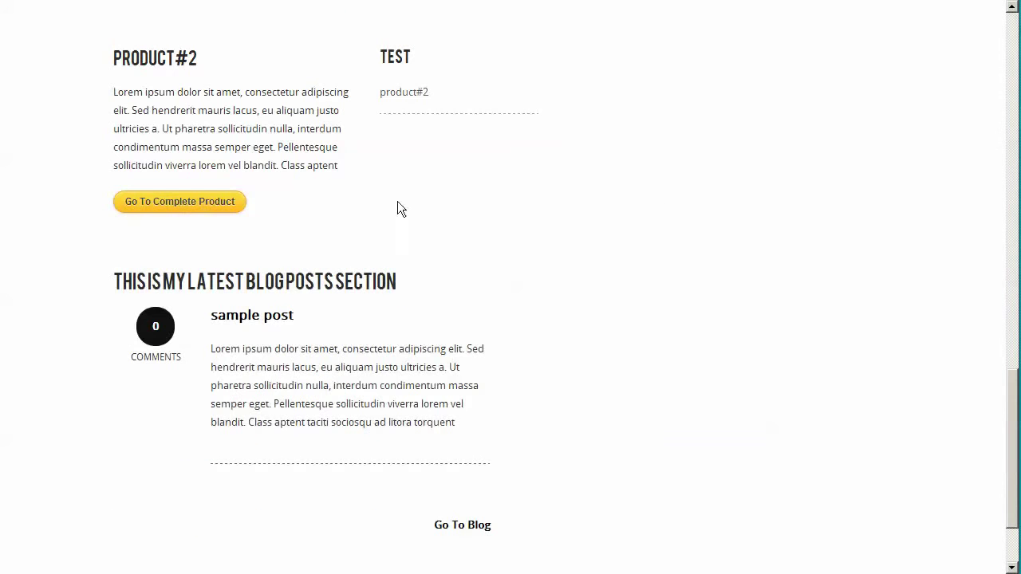
drag(106, 274, 428, 286)
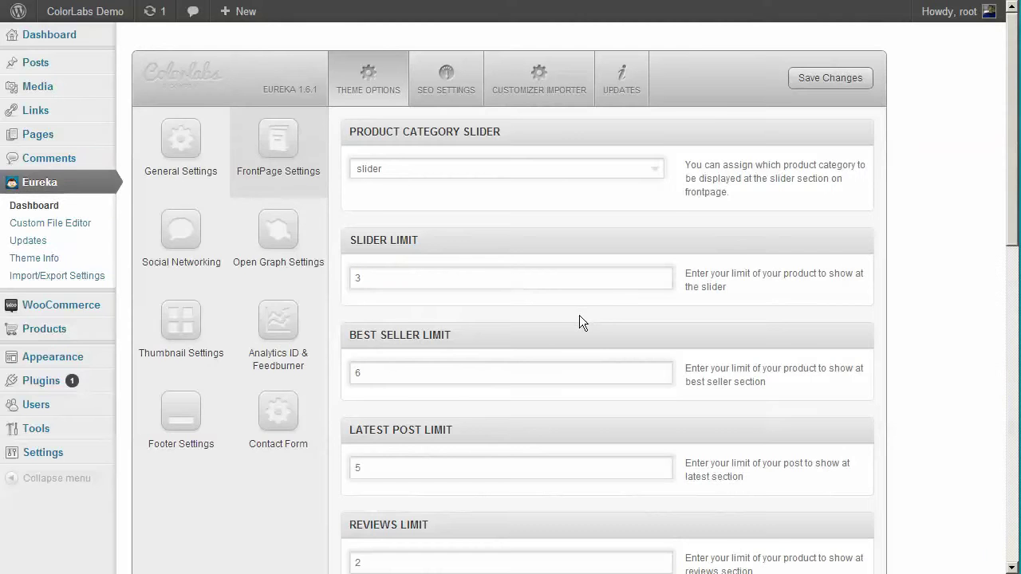
Set the Products Review Title in FrontPage Settings to "this is my products review section" and save the changes.
scroll(580, 315, down, 15)
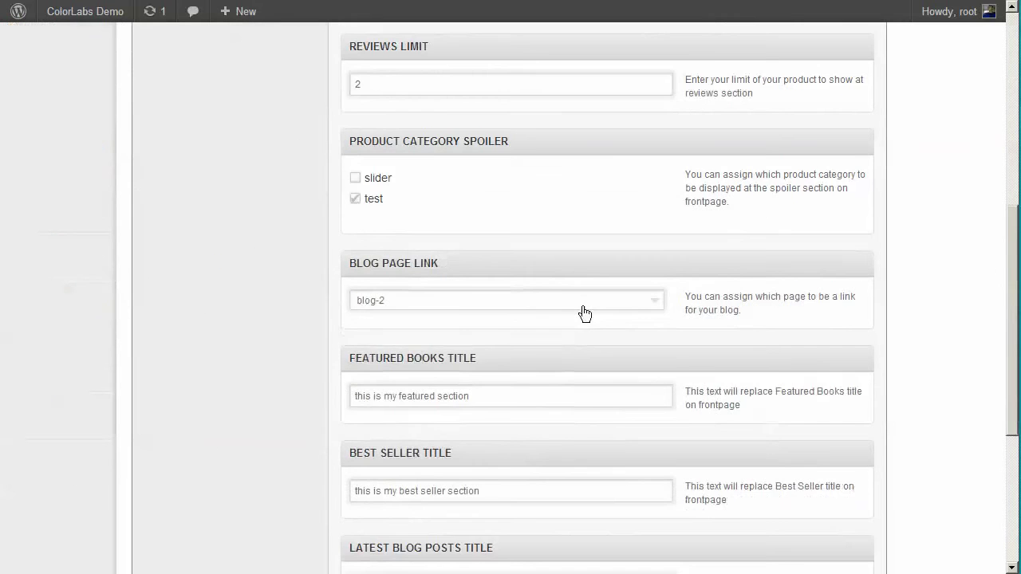
drag(507, 443, 292, 438)
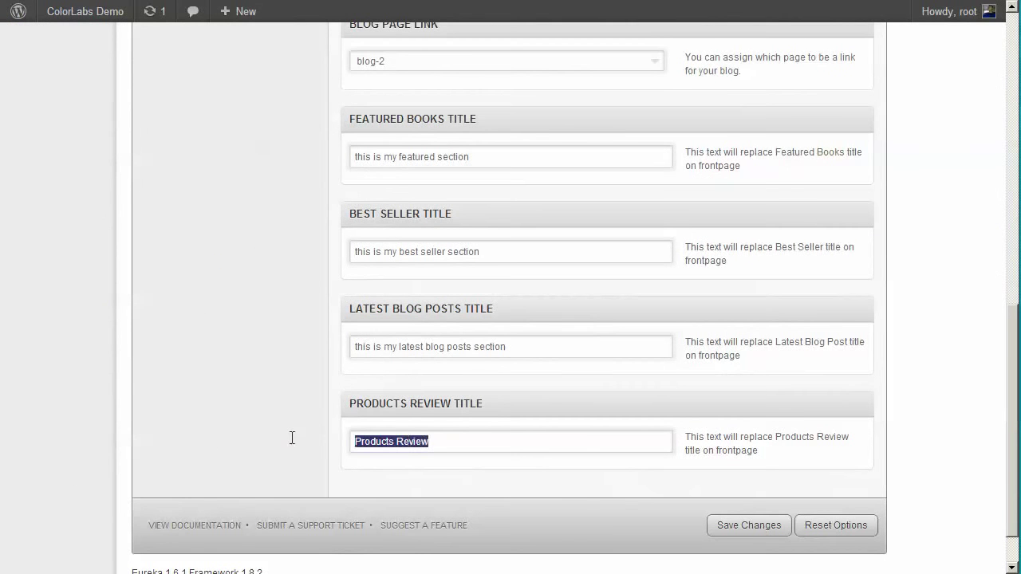
text(this is )
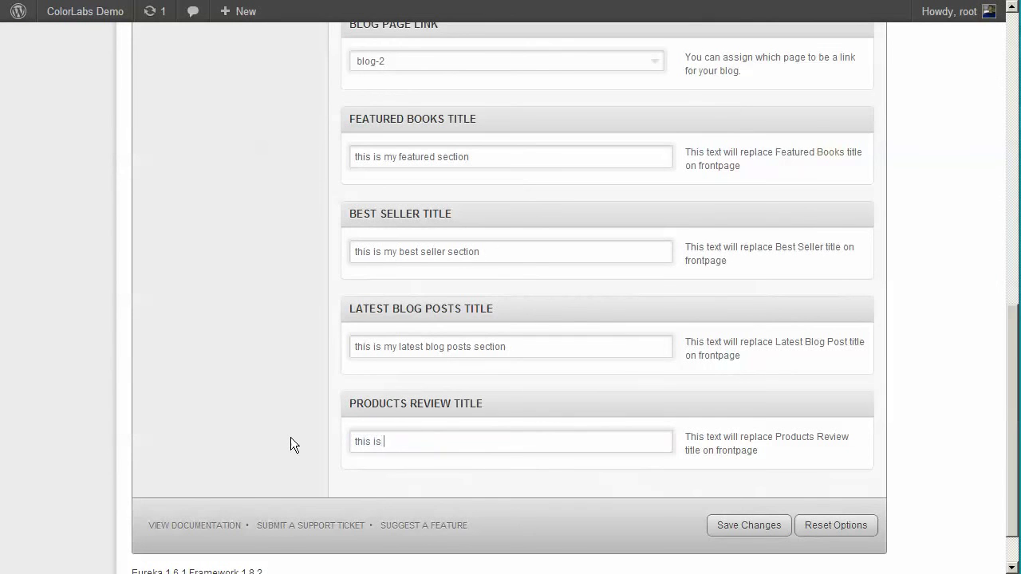
text(my products review tutk)
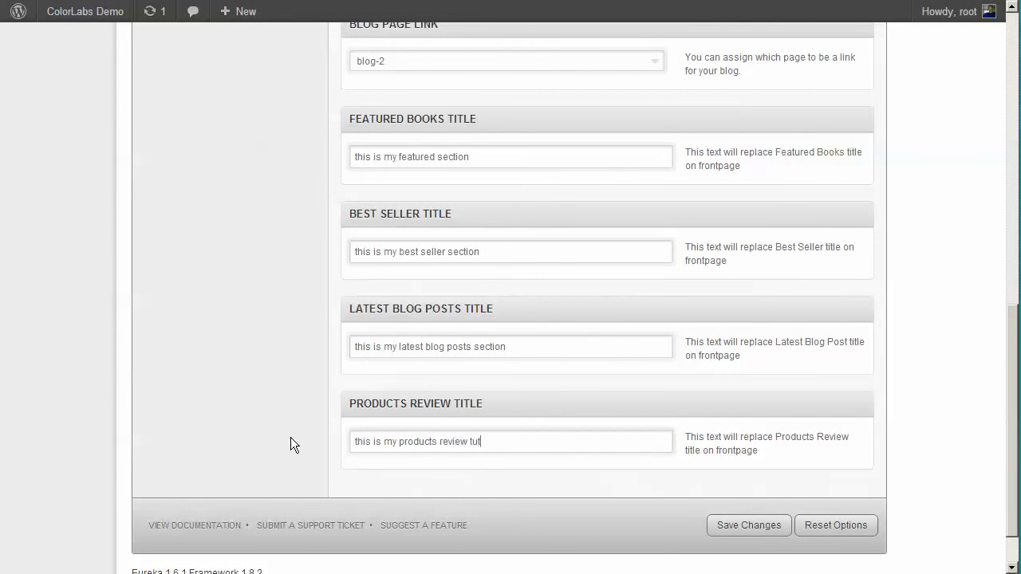
key(BackSpace)
key(BackSpace)
key(BackSpace)
text(ection)
click(732, 526)
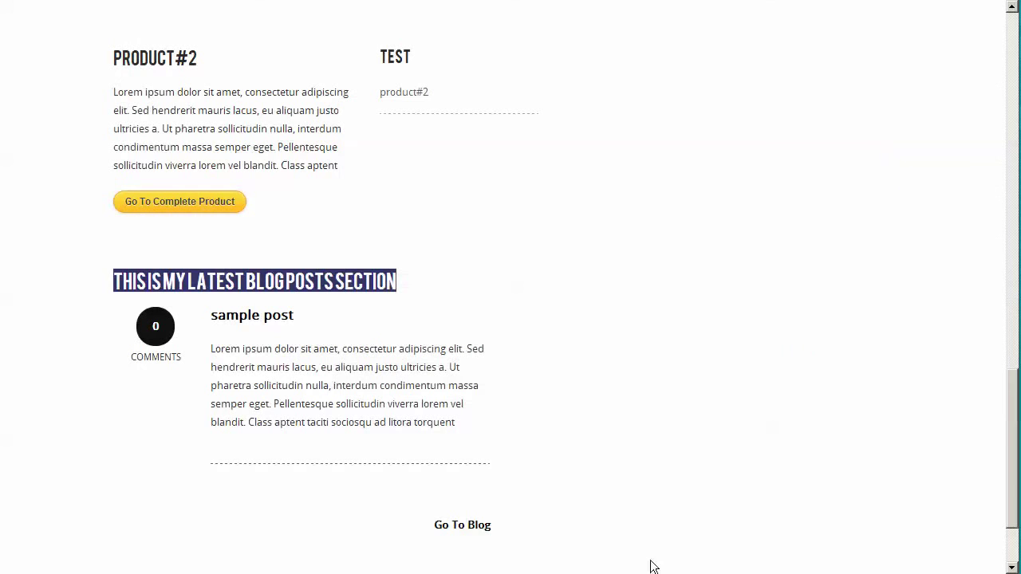
Replace the Notepad note with "to displaying product review section, make sure if you already have at least one comment made on one of your products".
key(alt+Tab)
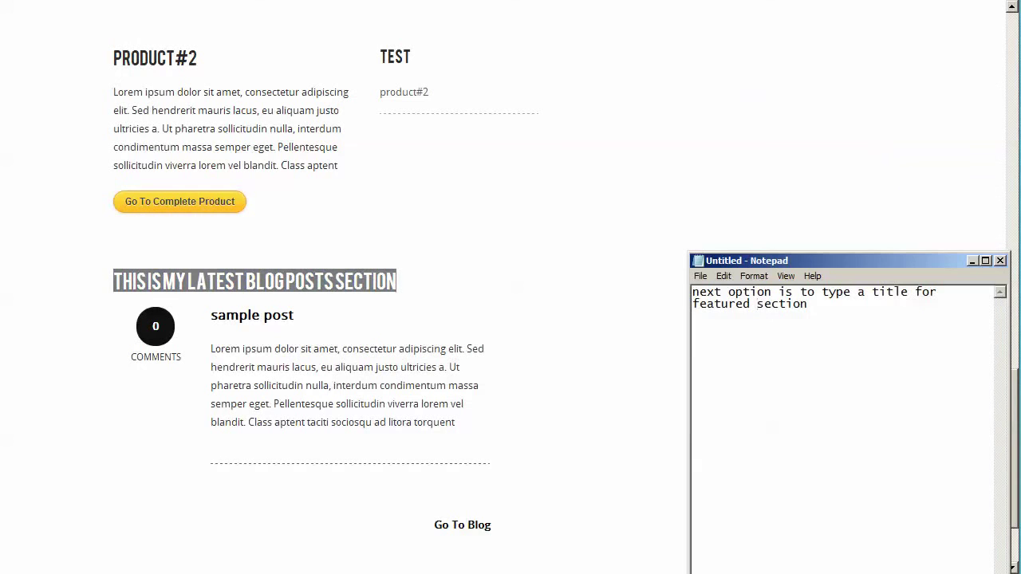
key(ctrl+a)
text(to dis)
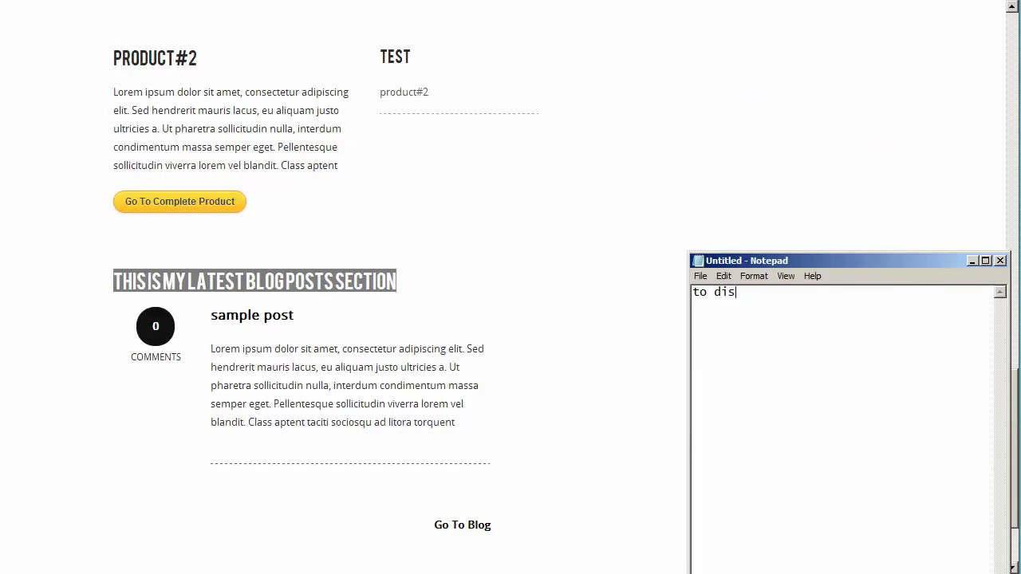
text(playing produc)
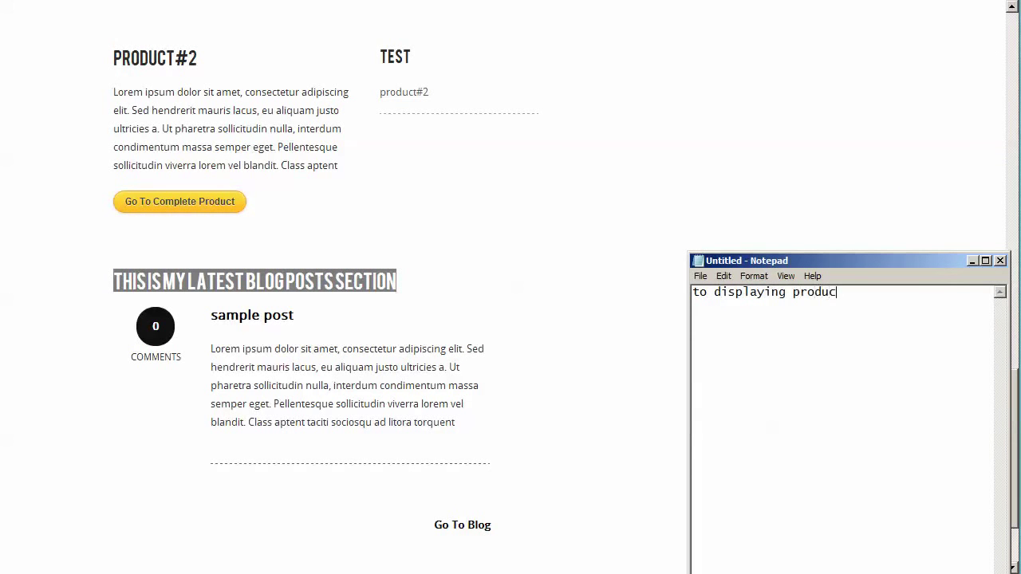
text(t review section,)
key(Return)
text(make sure )
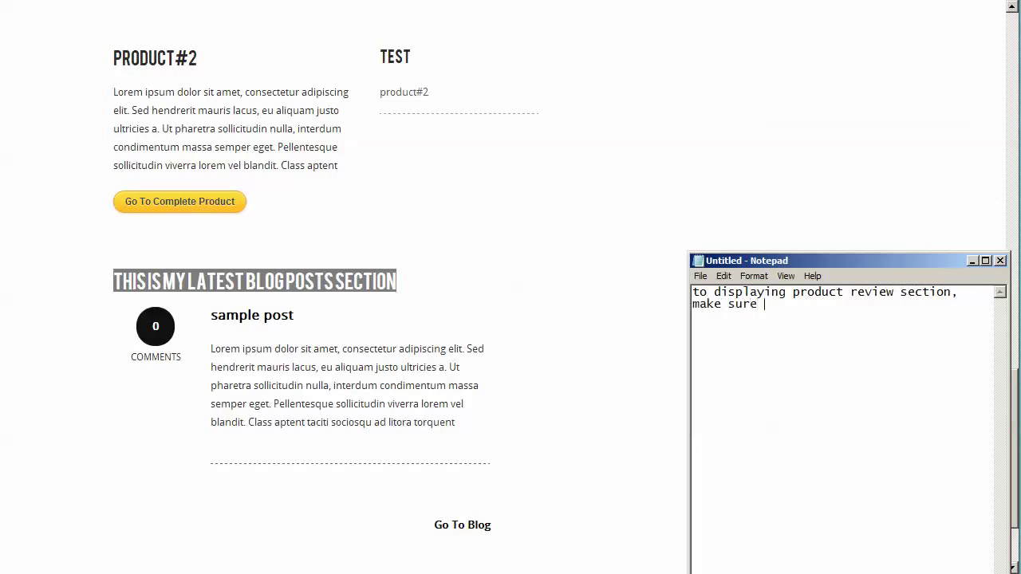
text(if you already have at lea)
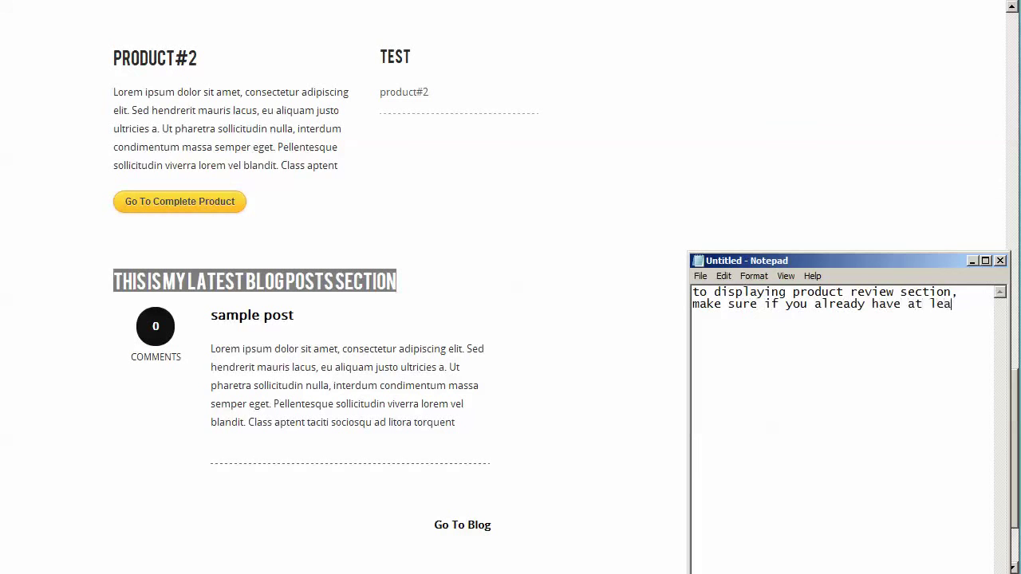
text(st one comment made on)
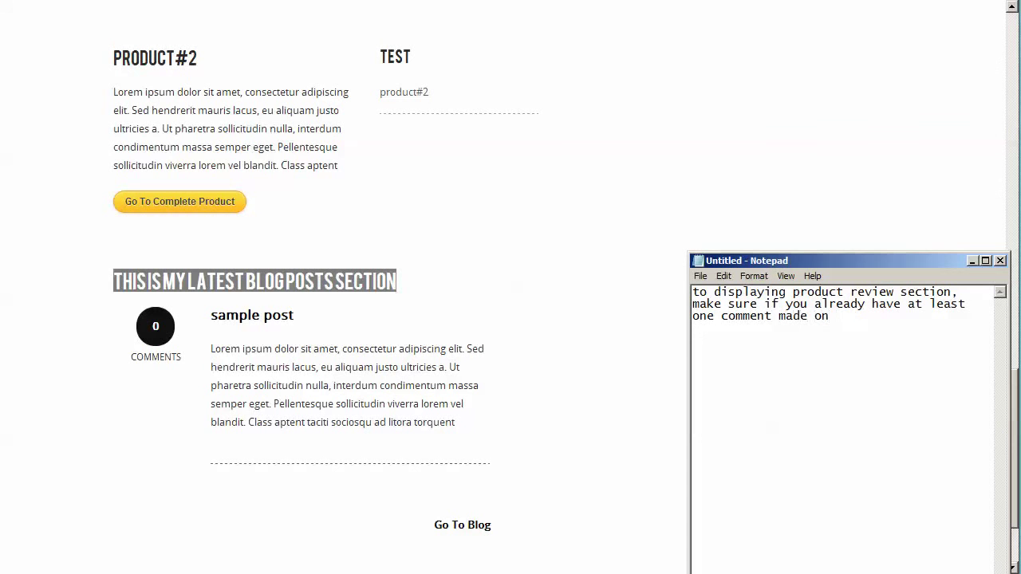
text( one of your products)
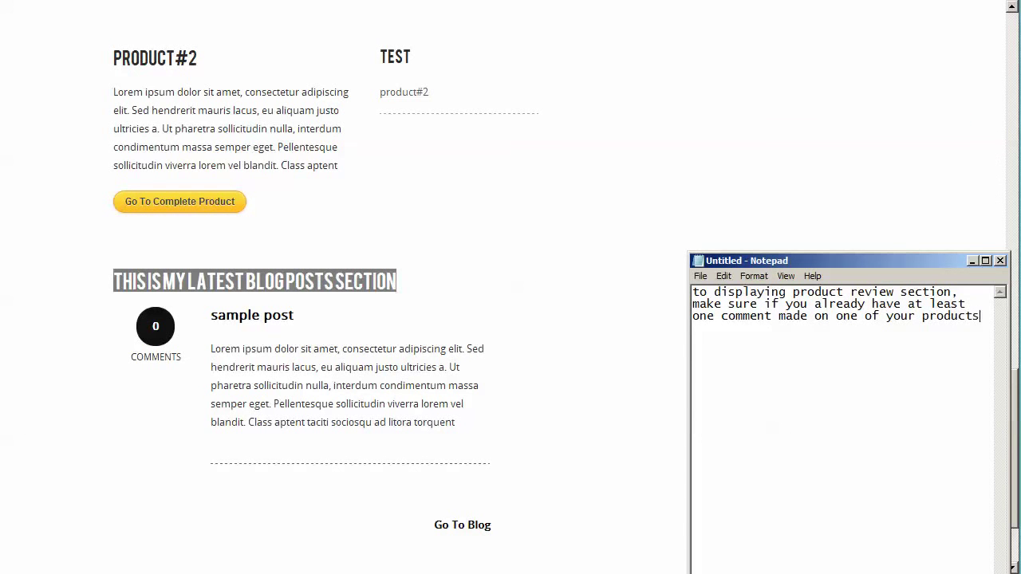
Open product#2 from the front page's best seller section and go to its reviews.
click(511, 178)
scroll(511, 178, up, 10)
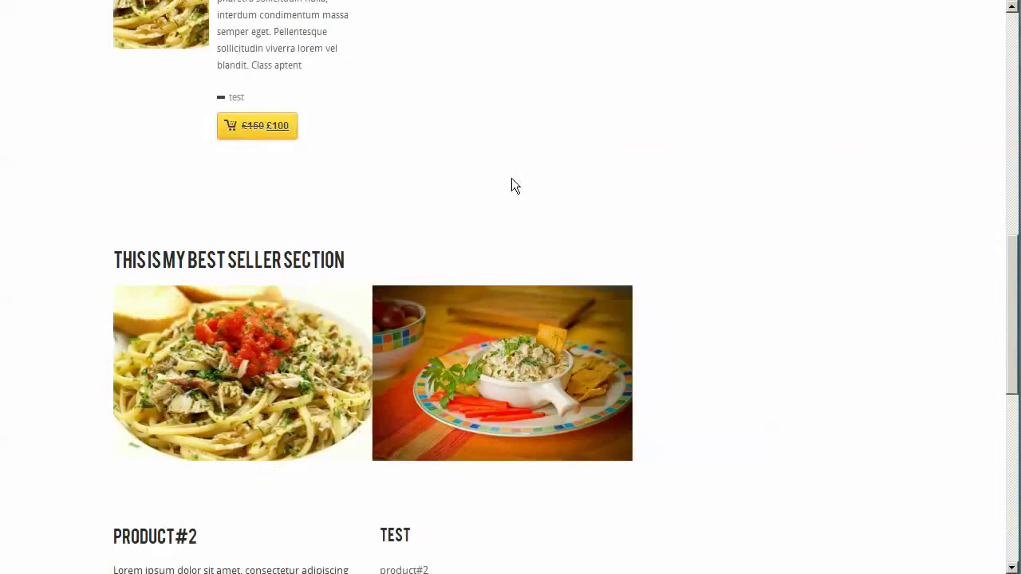
click(227, 391)
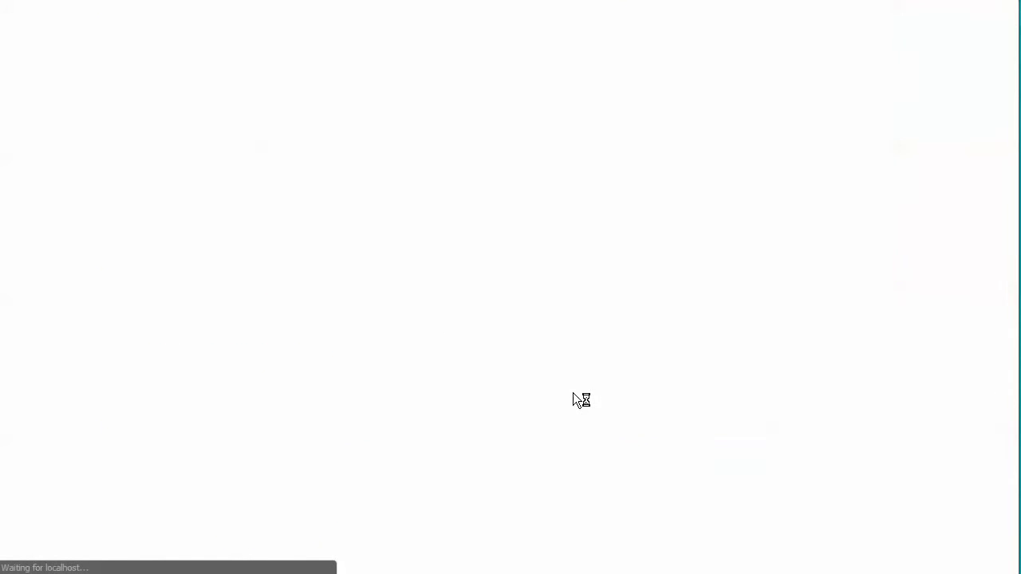
scroll(581, 381, down, 2)
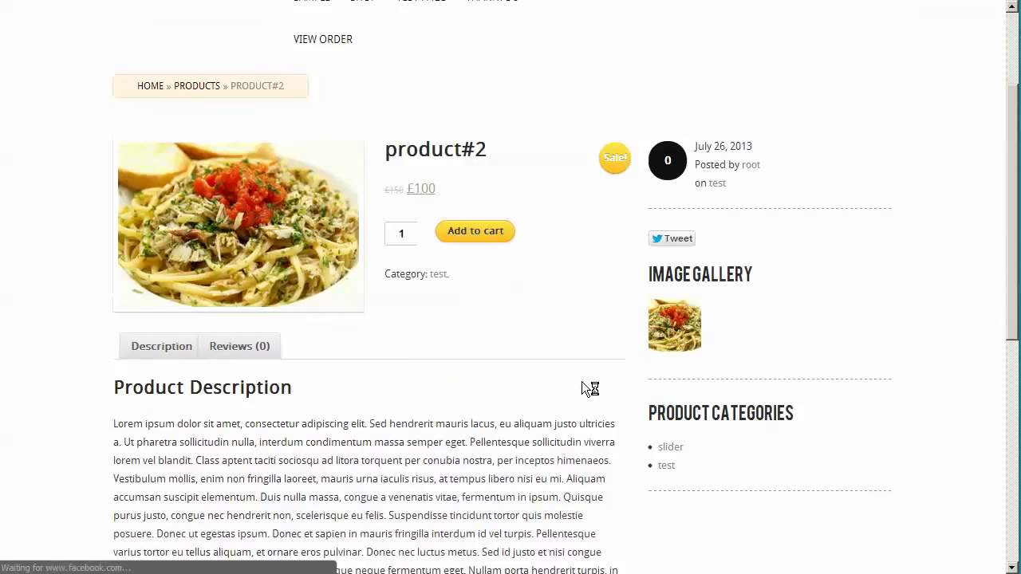
click(254, 346)
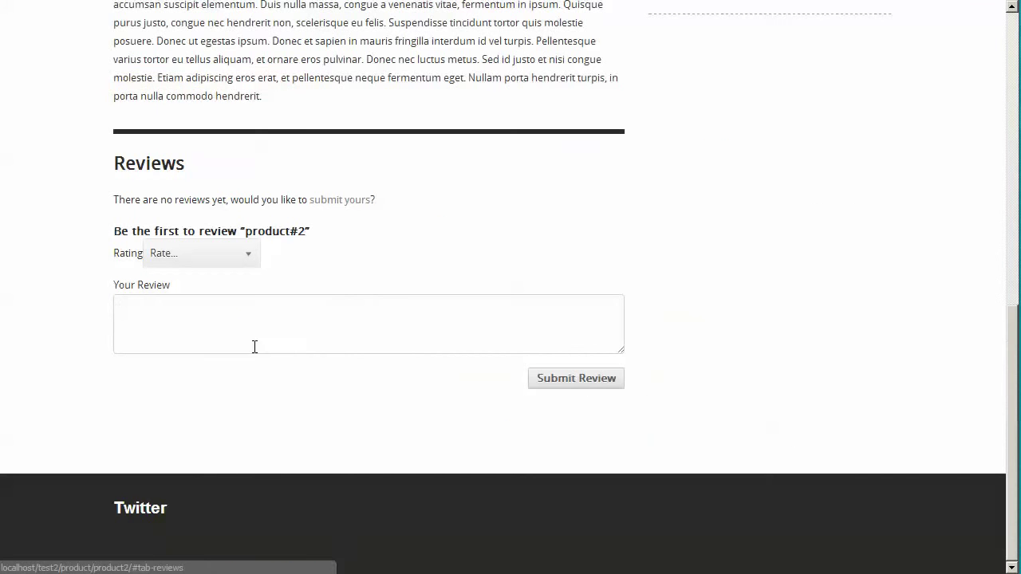
Submit a review for product#2 with the text "this is my review" and an Average rating.
click(281, 338)
text(this )
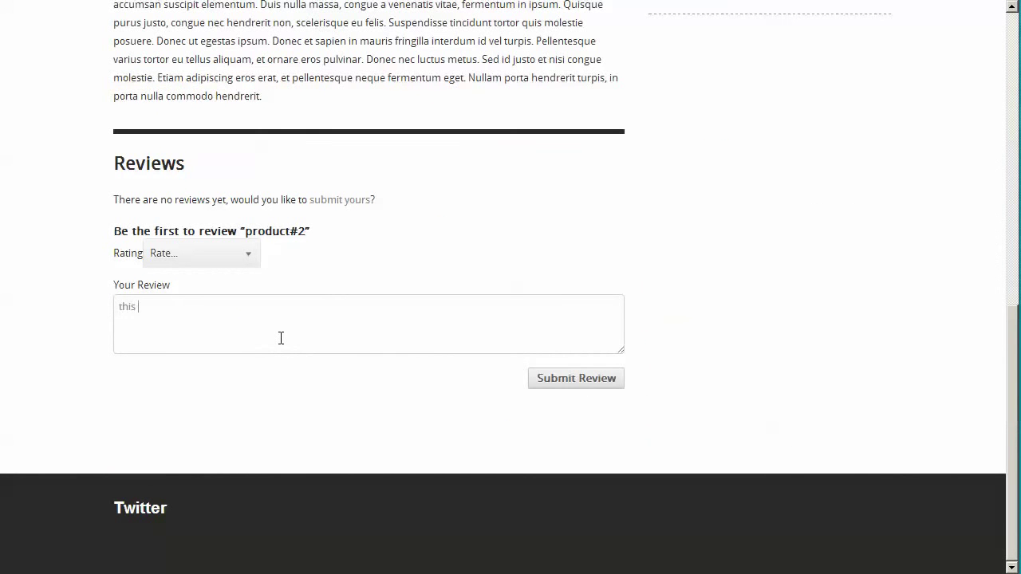
text(is my review)
click(200, 256)
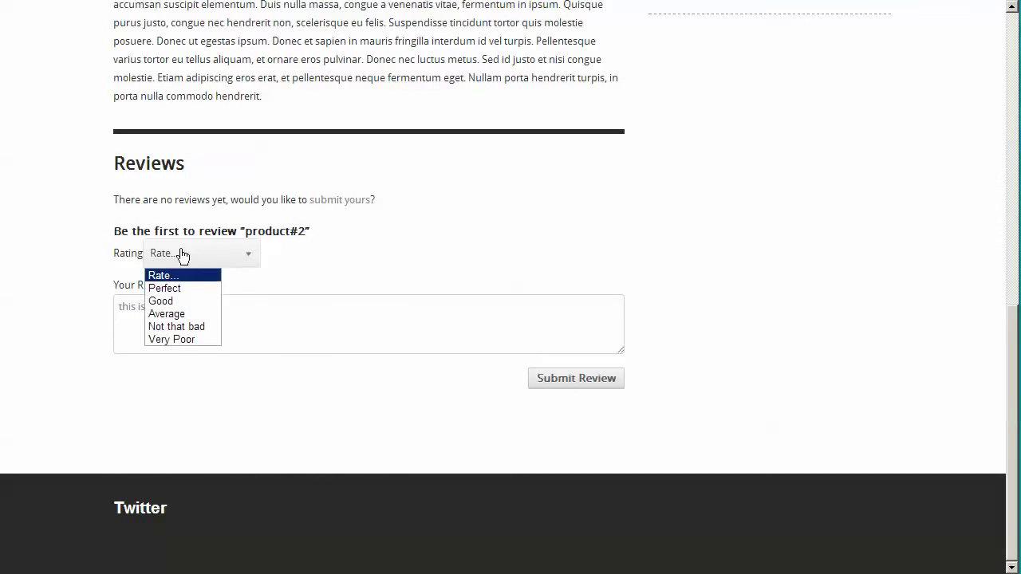
click(175, 317)
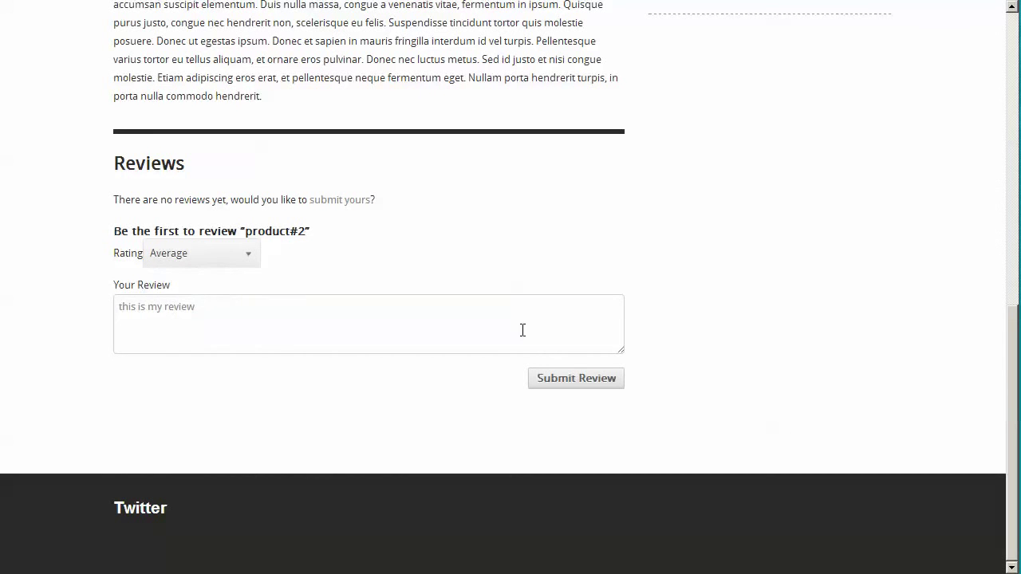
click(572, 381)
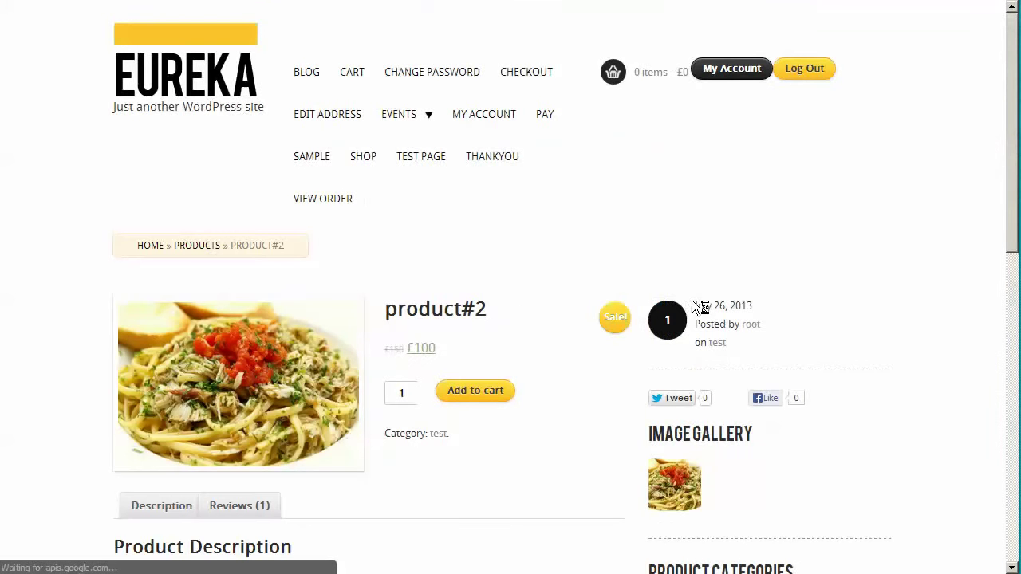
Return to the site's front page and examine the heading of the products review section.
click(190, 88)
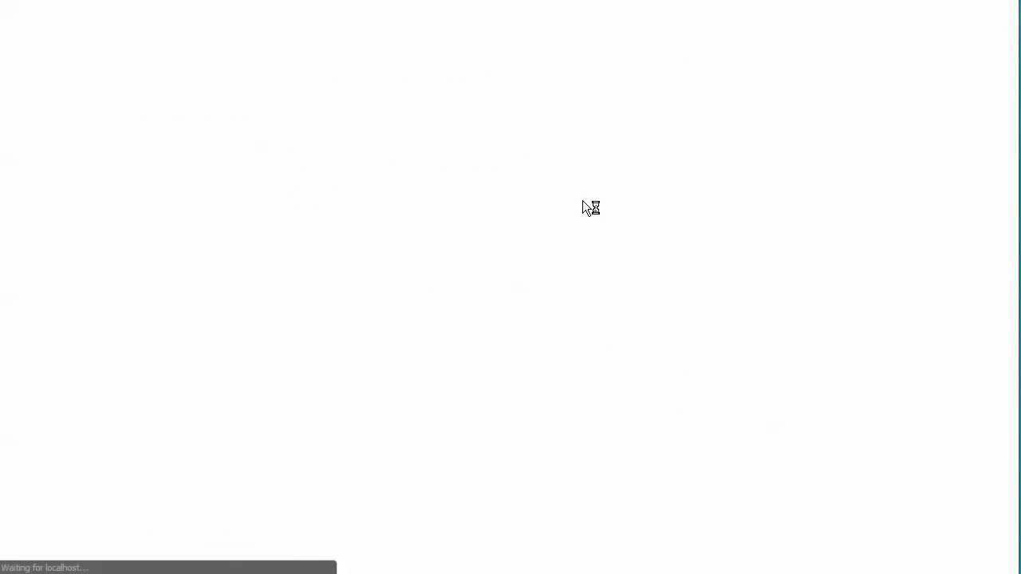
scroll(586, 203, down, 10)
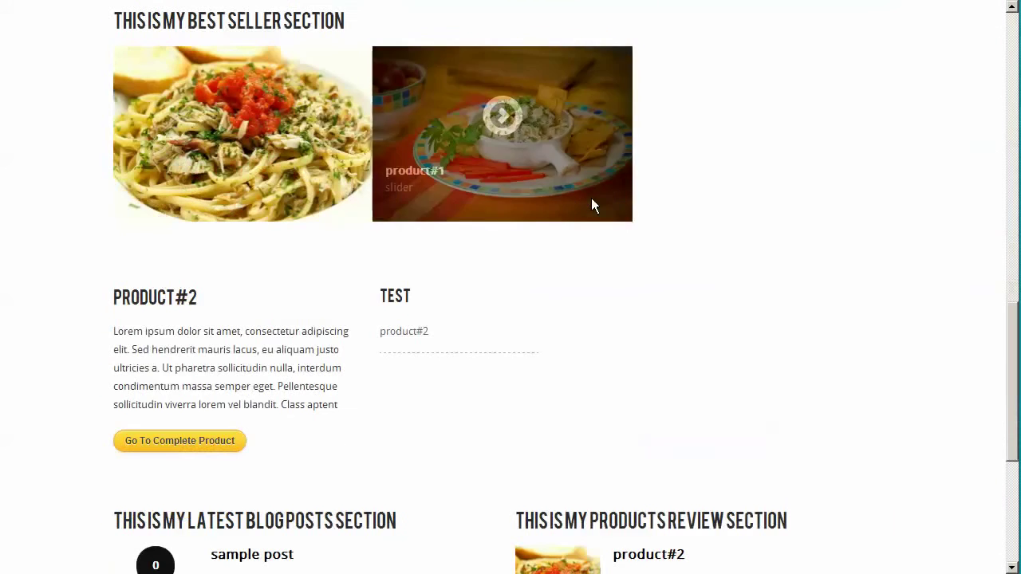
scroll(649, 214, down, 5)
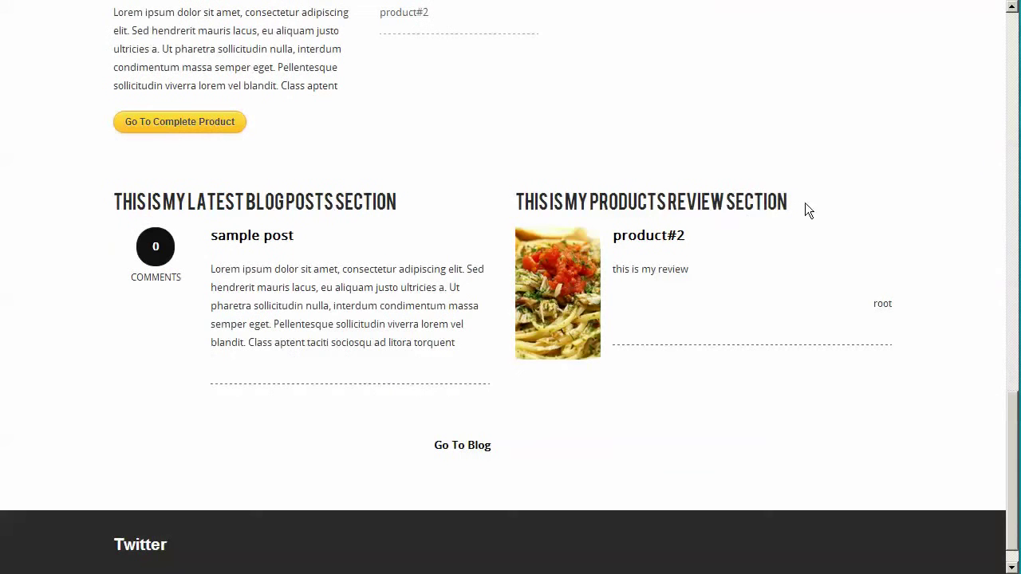
drag(804, 209, 512, 206)
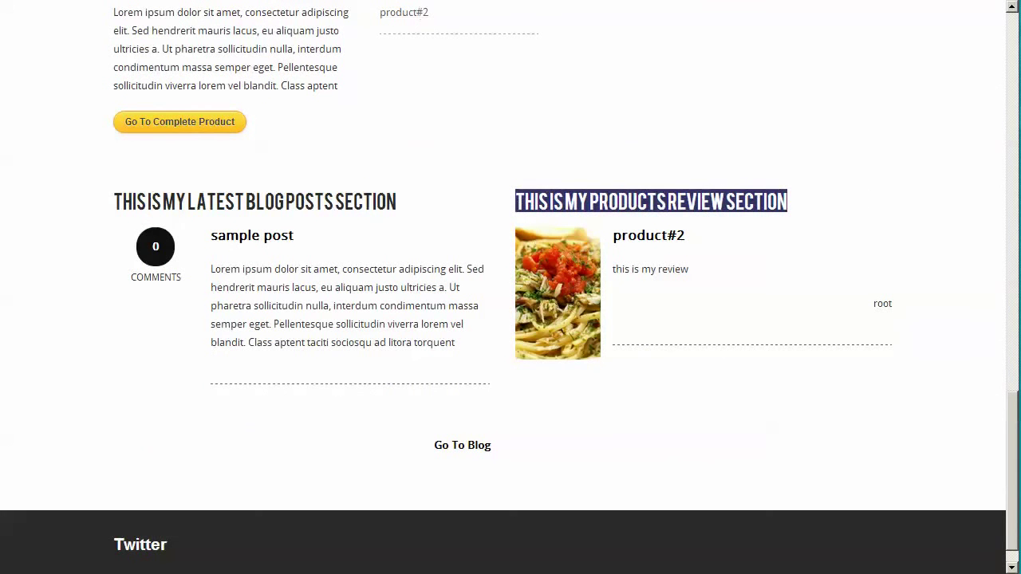
Return to the theme options, replace the Notepad note with "next feature is social networking" and open the Social Networking settings.
key(ctrl+Tab)
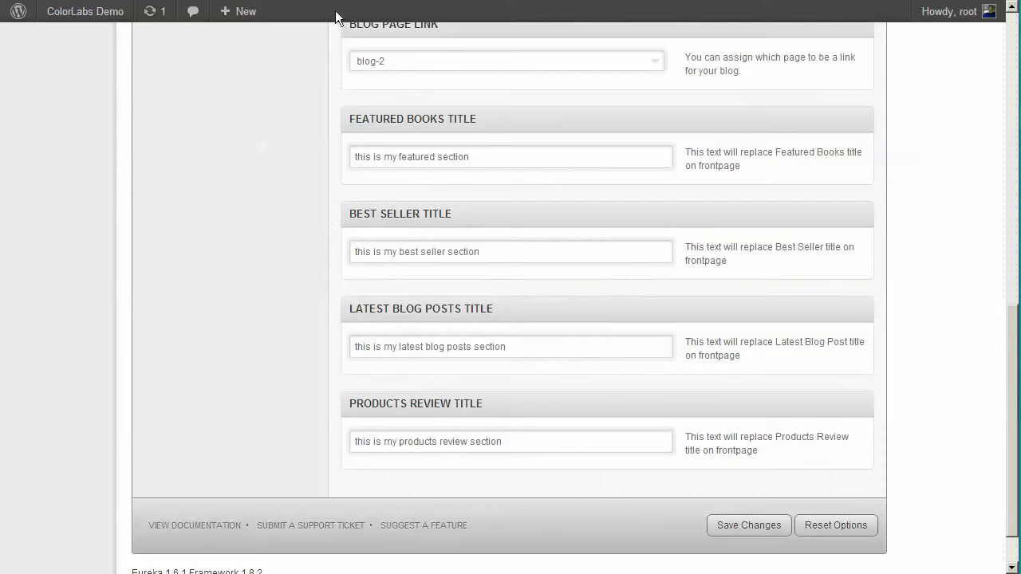
scroll(314, 248, up, 10)
scroll(308, 234, up, 1)
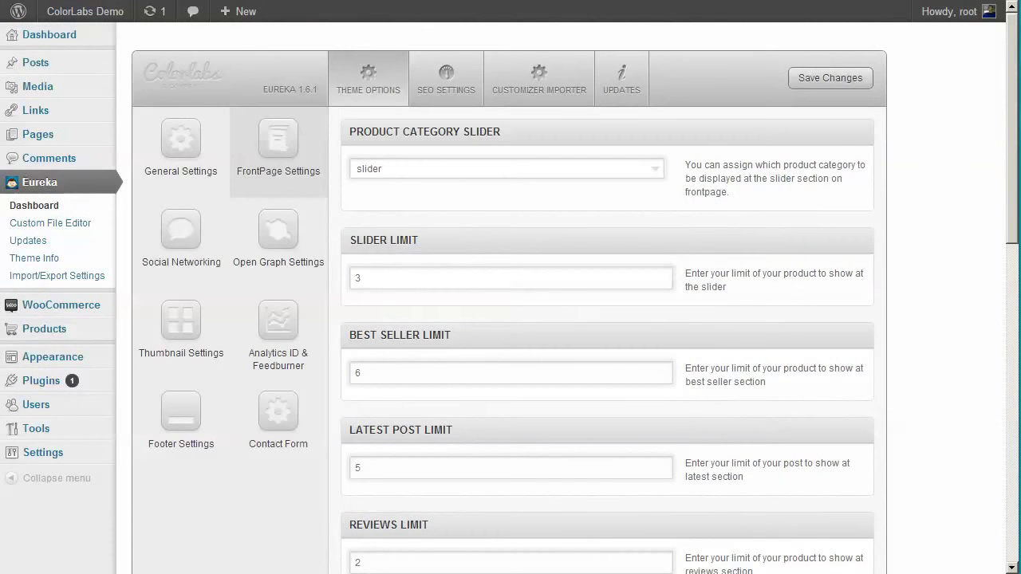
key(alt+Tab)
key(ctrl+a)
text(nex)
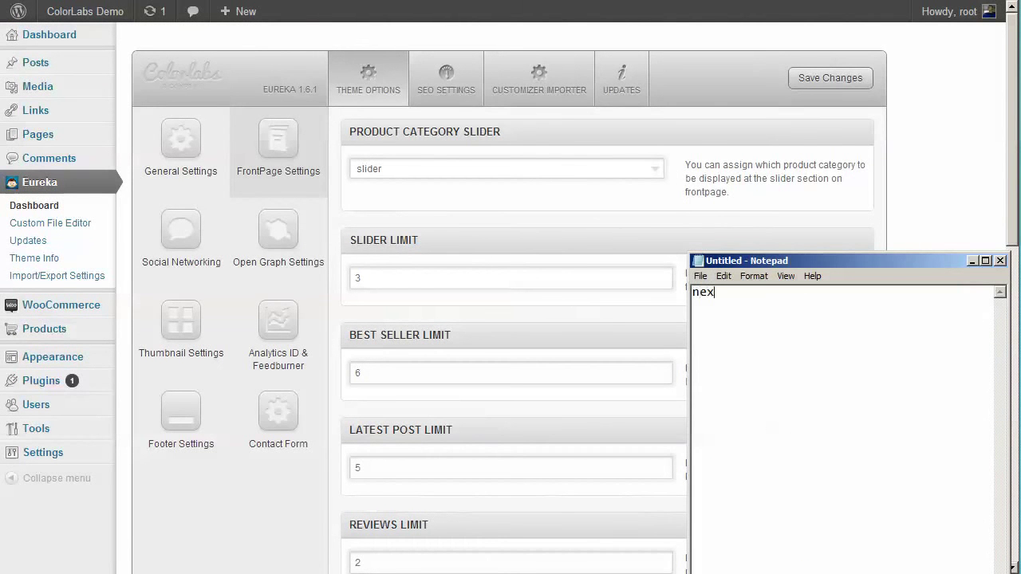
text(t feature is socia)
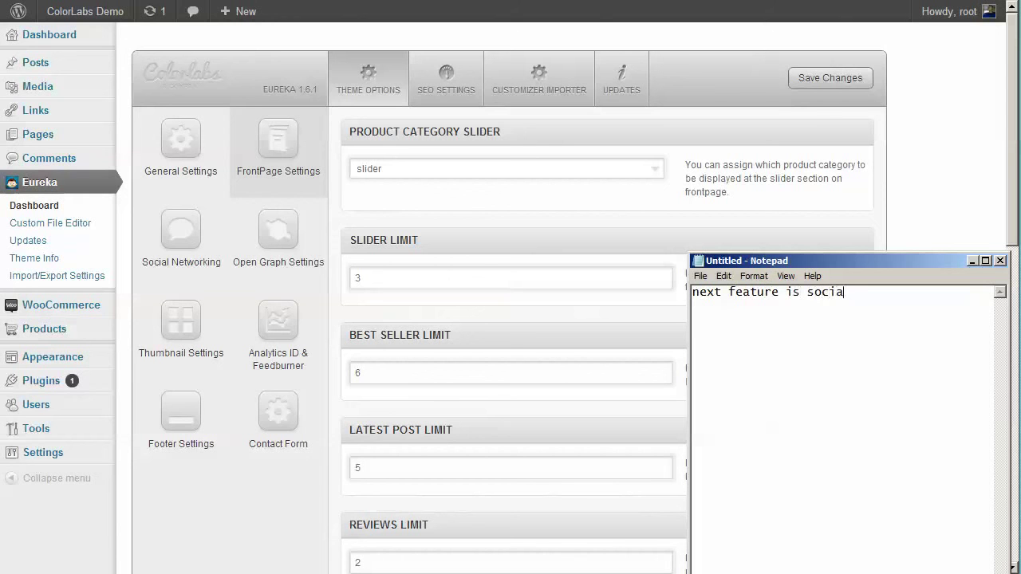
text(l networking)
click(577, 242)
drag(146, 234, 586, 259)
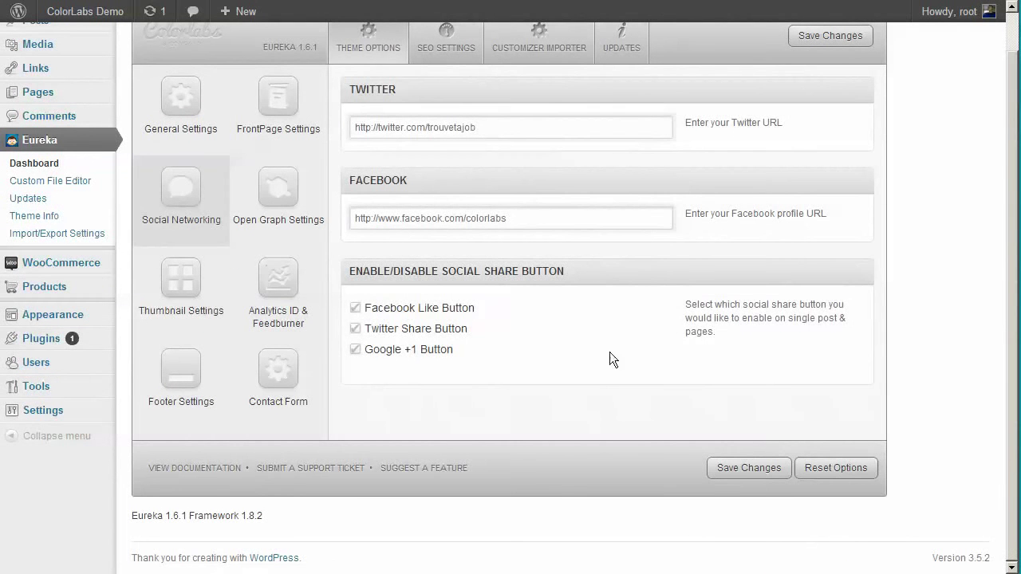
Replace the Notepad note with the introductory line "at this page, you can:".
key(alt+Tab)
key(ctrl+a)
text(atl)
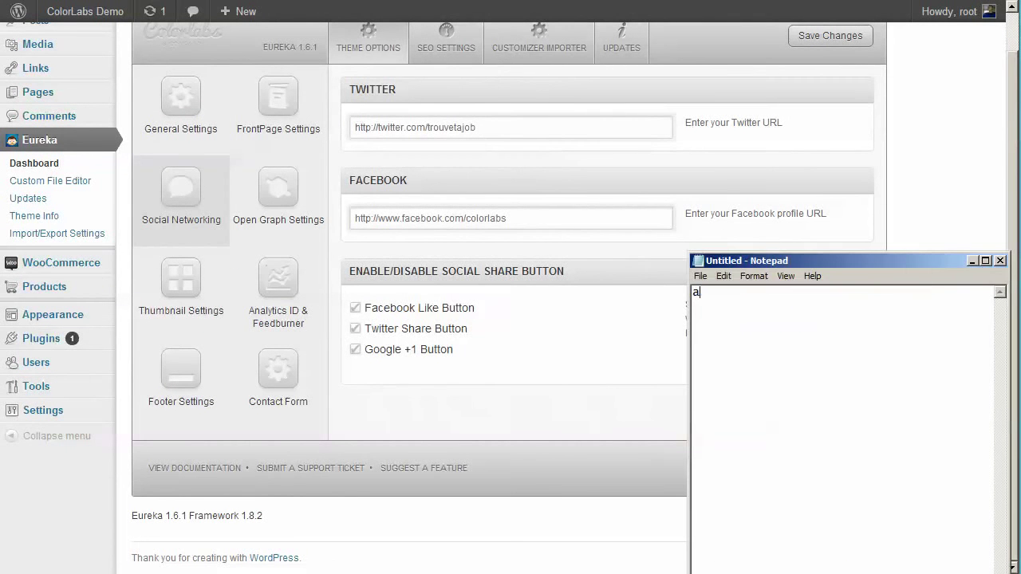
key(BackSpace)
text(thio)
key(BackSpace)
text(s page, you can:  )
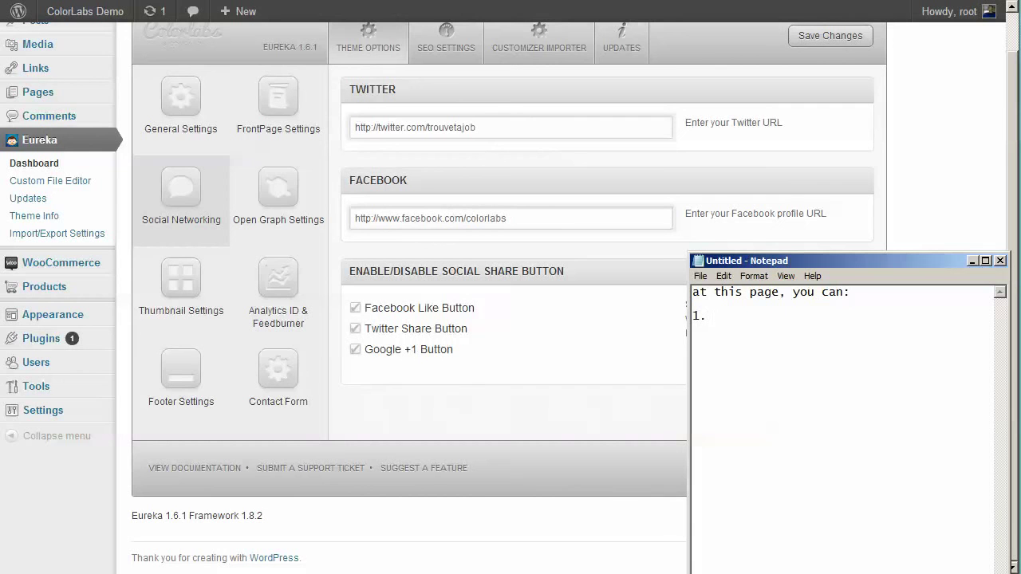
Add the points "1. add your twitter/facebook icon at the front page" and "2. enable/disable social share buttons" to the note.
text(1. add your twitter/facebook )
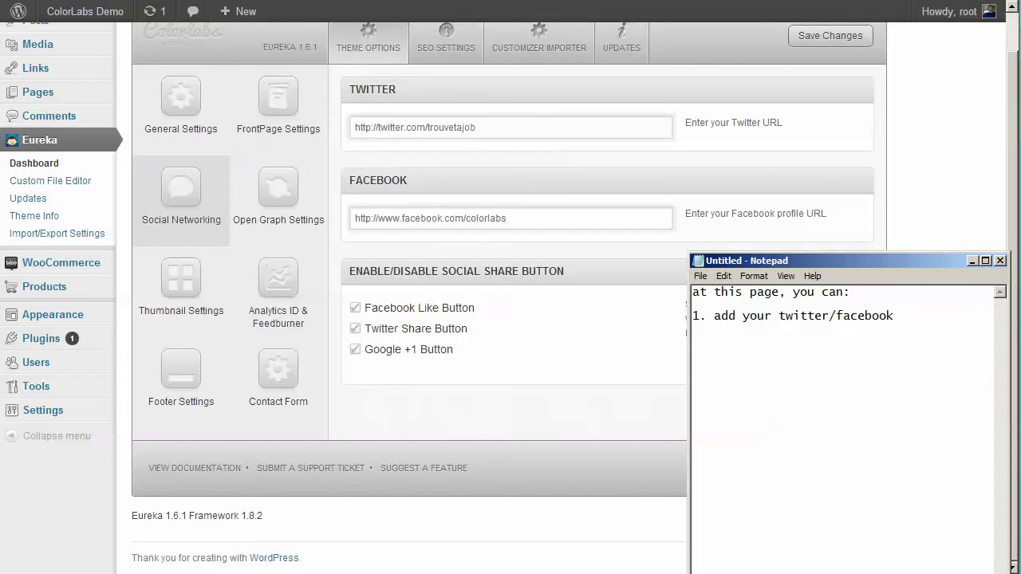
text(icon at the)
key(BackSpace)
key(BackSpace)
key(BackSpace)
text(the front page2. )
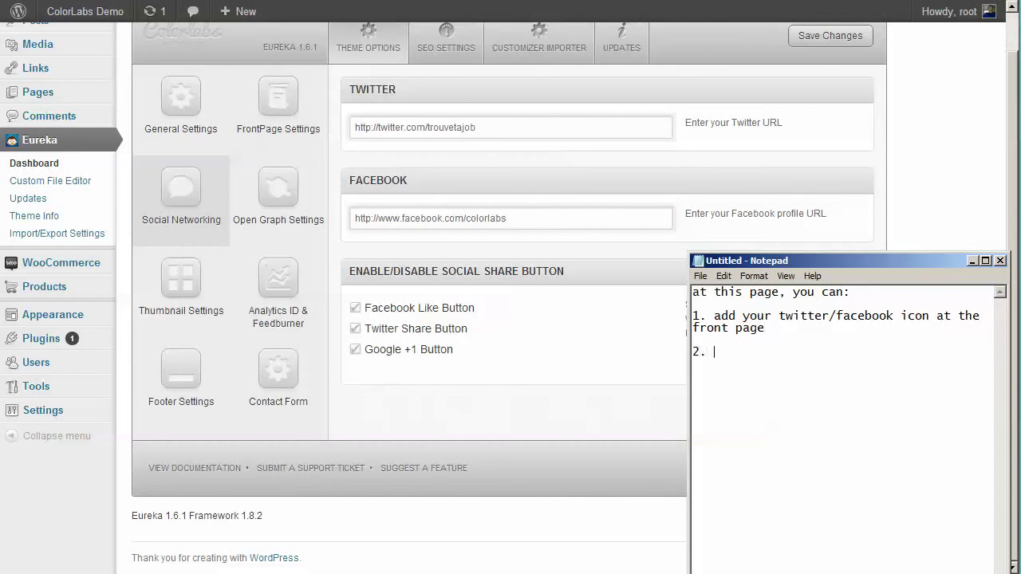
text(enable/disable social share b)
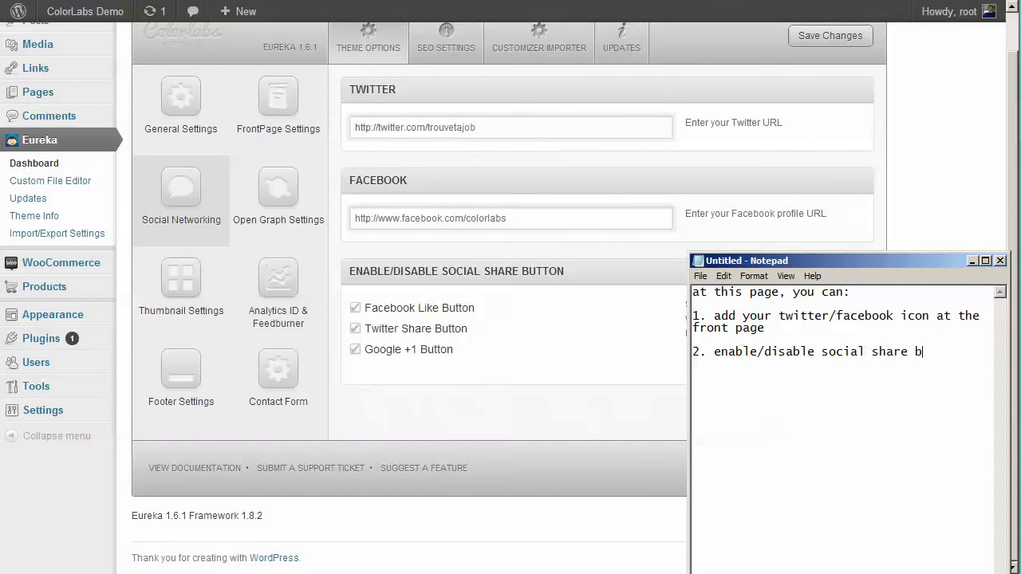
text(uttons)
Replace the Notepad note with "for the twitter and facebook settings, make sure if you insert your url there".
key(ctrl+a)
key(BackSpace)
text(for th)
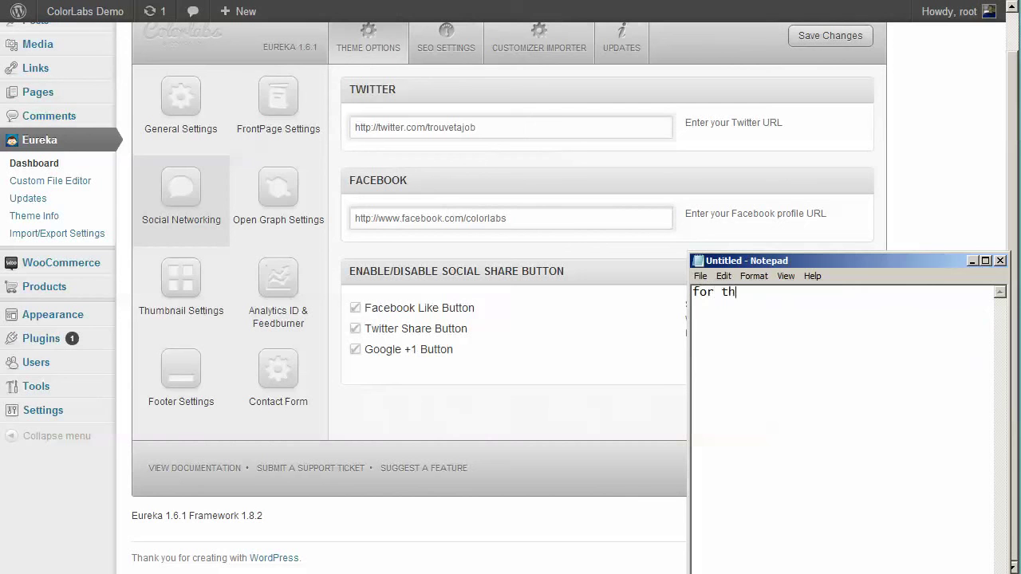
text(e twitter and facb)
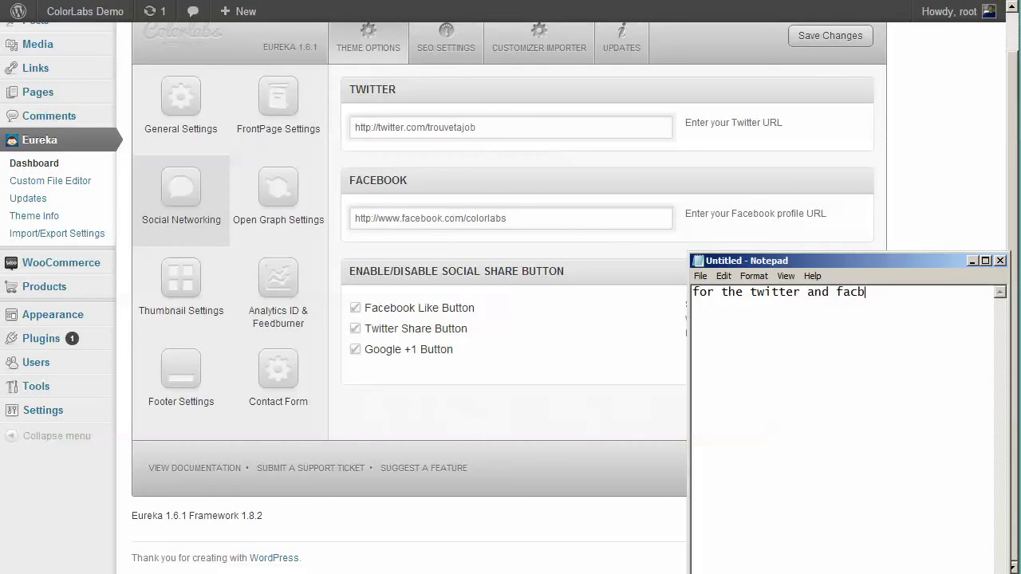
key(BackSpace)
text(ebook settings, make)
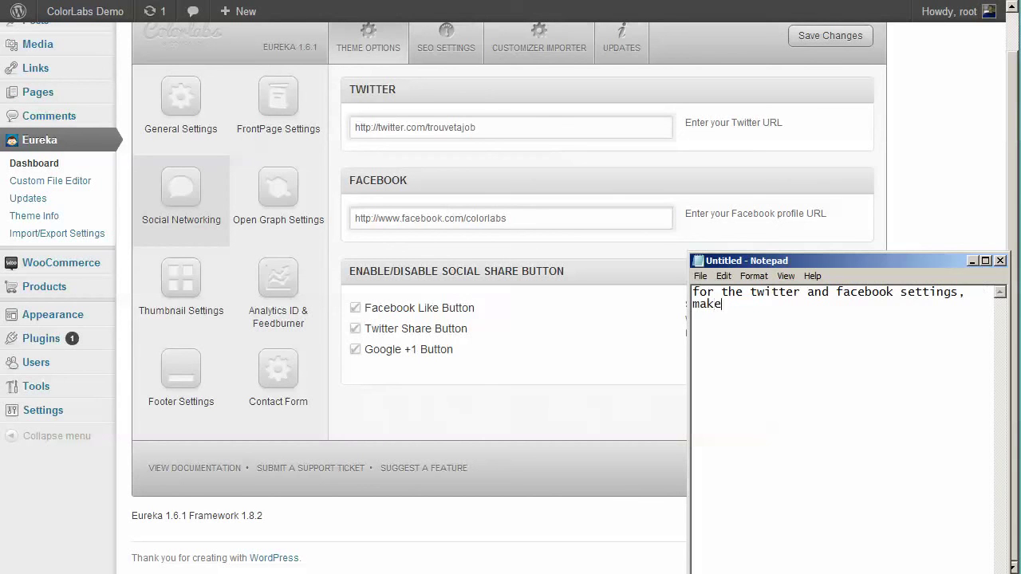
text( sure if you insert yo)
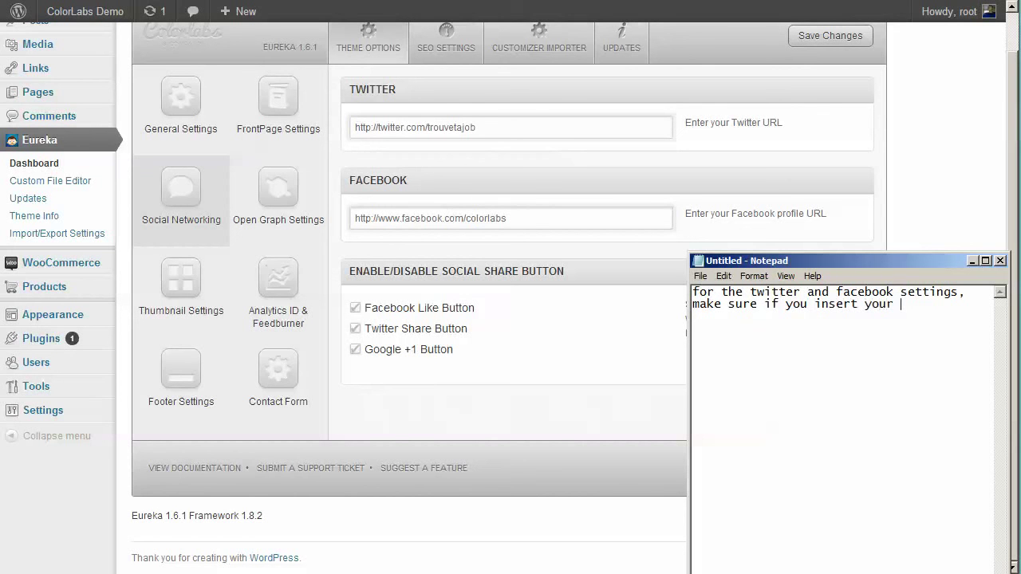
text(url there,)
Add a separate line to the note reading "if you don't, the default value will be displayed".
key(Return)
text(becau)
key(BackSpace)
key(BackSpace)
key(BackSpace)
key(BackSpace)
key(BackSpace)
key(BackSpace)
text(if you dp)
text(n)
text( the de)
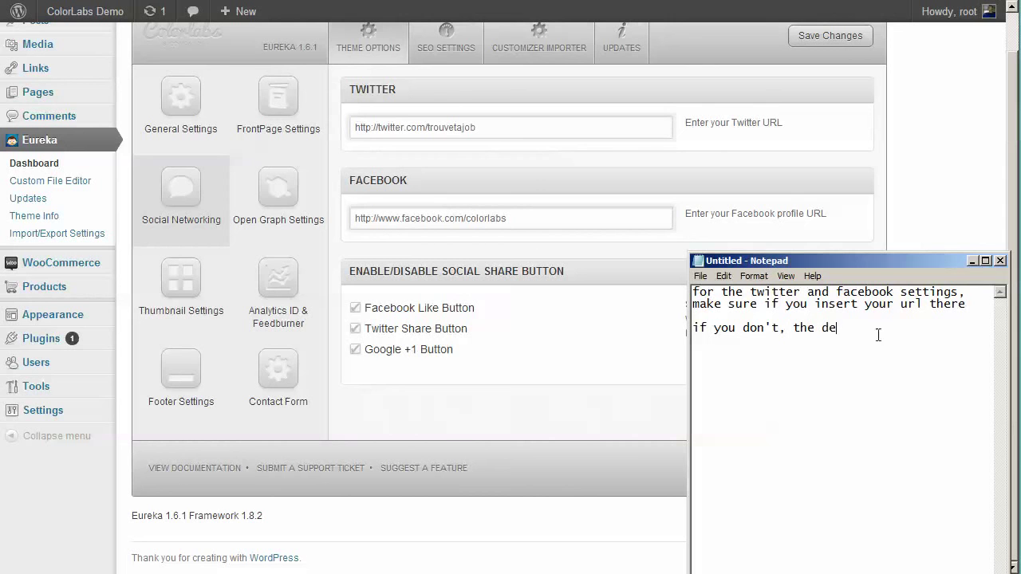
text(fault value will be displayed)
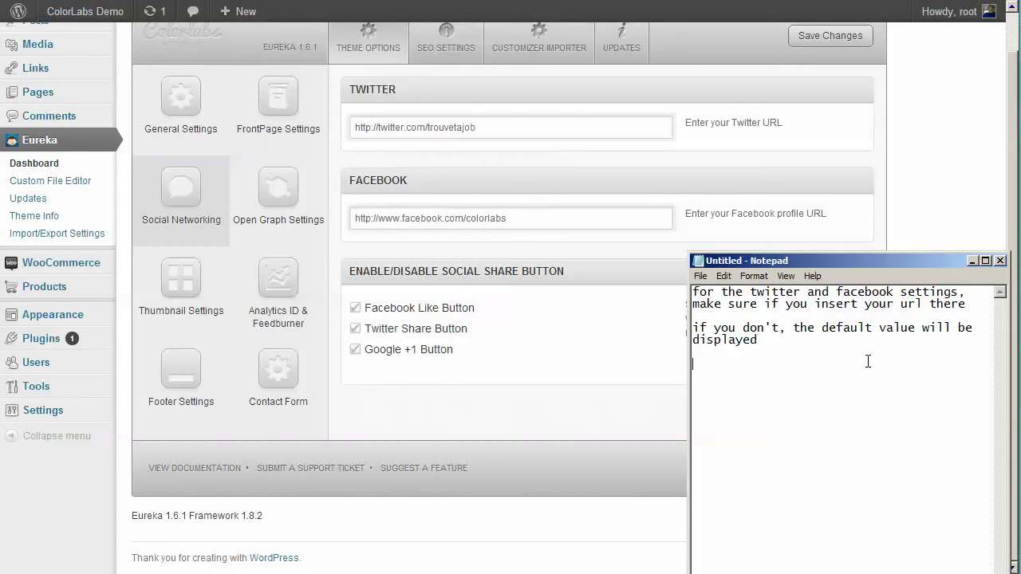
Add the line "if you don't want to displaying one of those, just put a 'space' on the form" to the note.
text(if you don't want to )
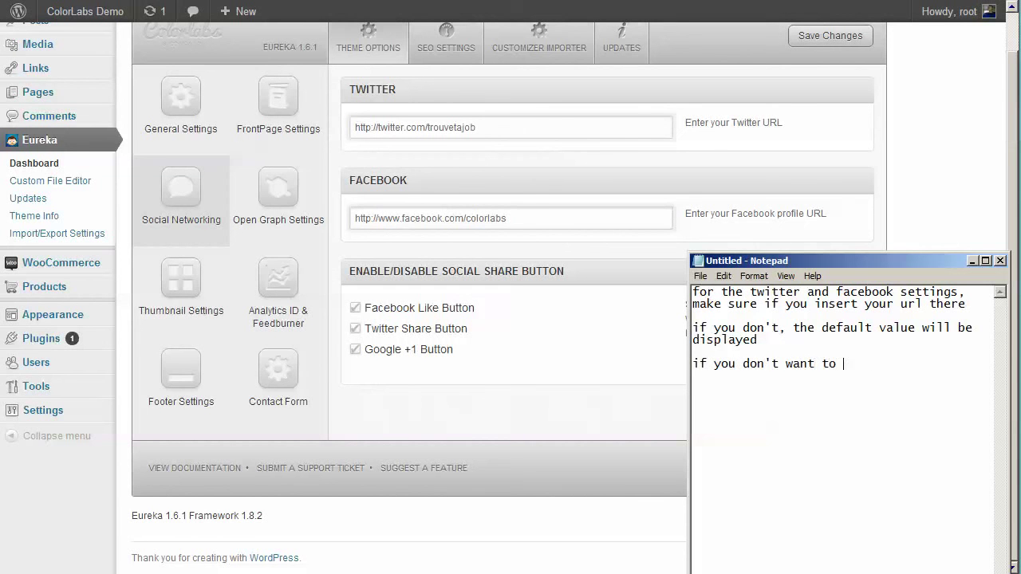
text(displaying on)
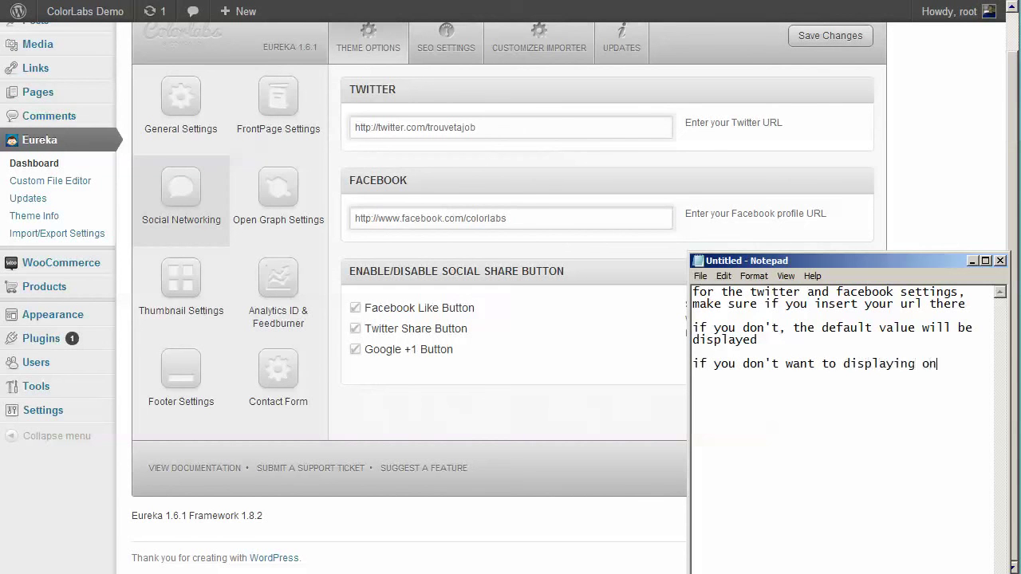
text(e of those, just put)
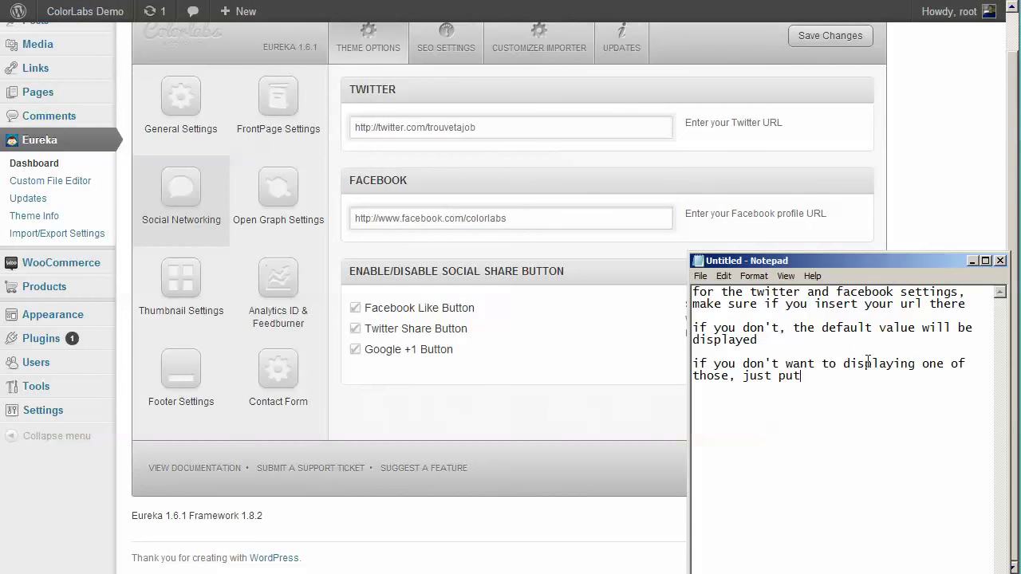
text( a 'space' on the form)
Finish the note with a new paragraph: "and the social share buttons will be displayed only at single post".
key(Return)
key(Return)
text(and the socia)
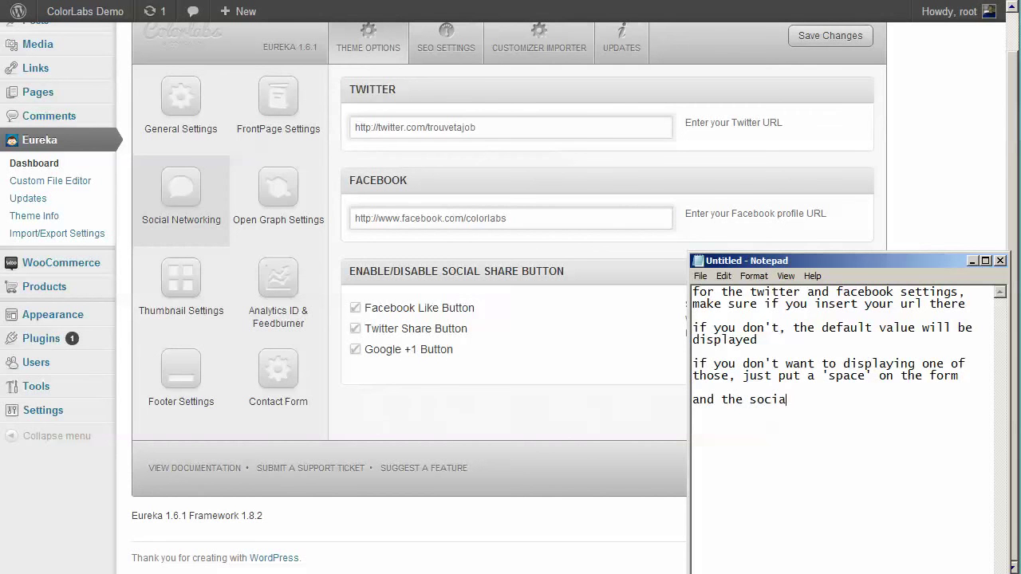
text(l share buttons will be )
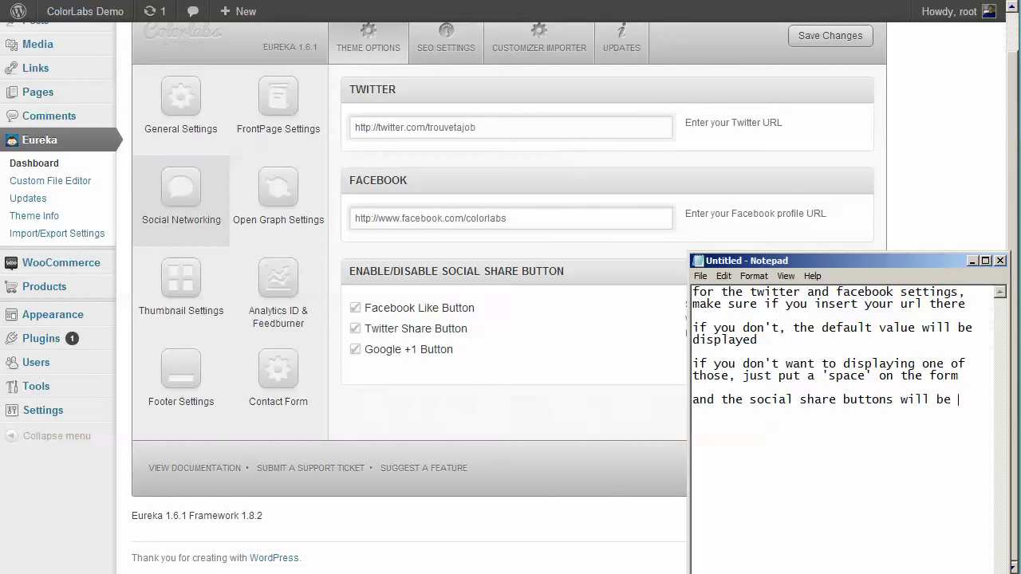
text(displayed only at)
text( t)
text(ingle)
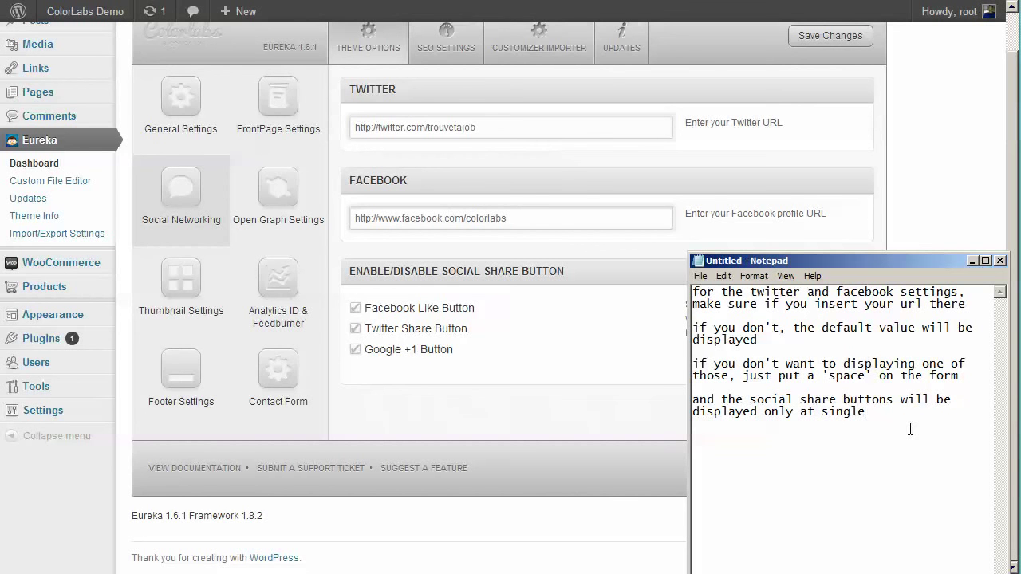
text( post)
Return to the site's front page, reload it and examine the social icons in the footer.
click(499, 413)
scroll(558, 435, up, 1)
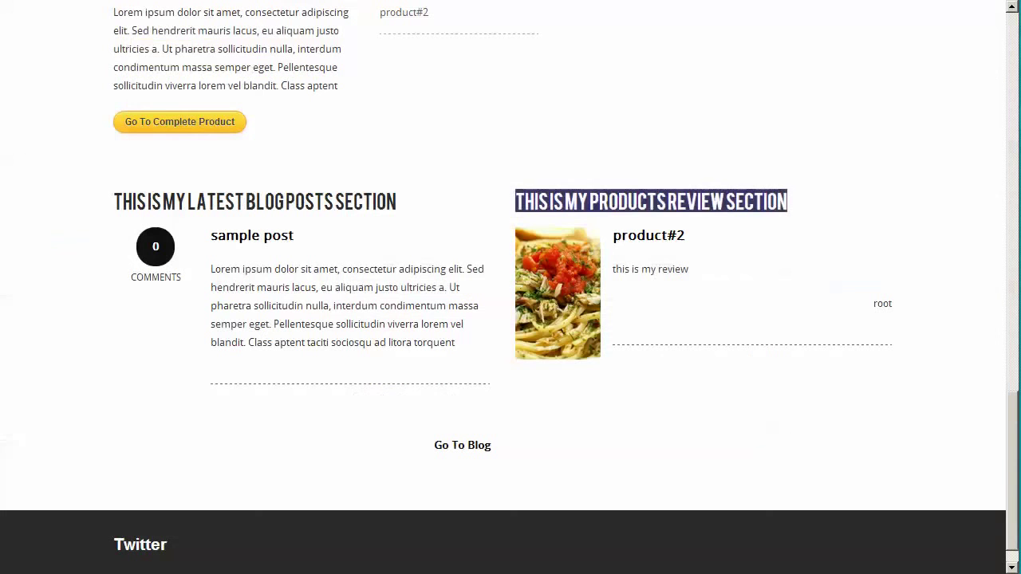
click(543, 76)
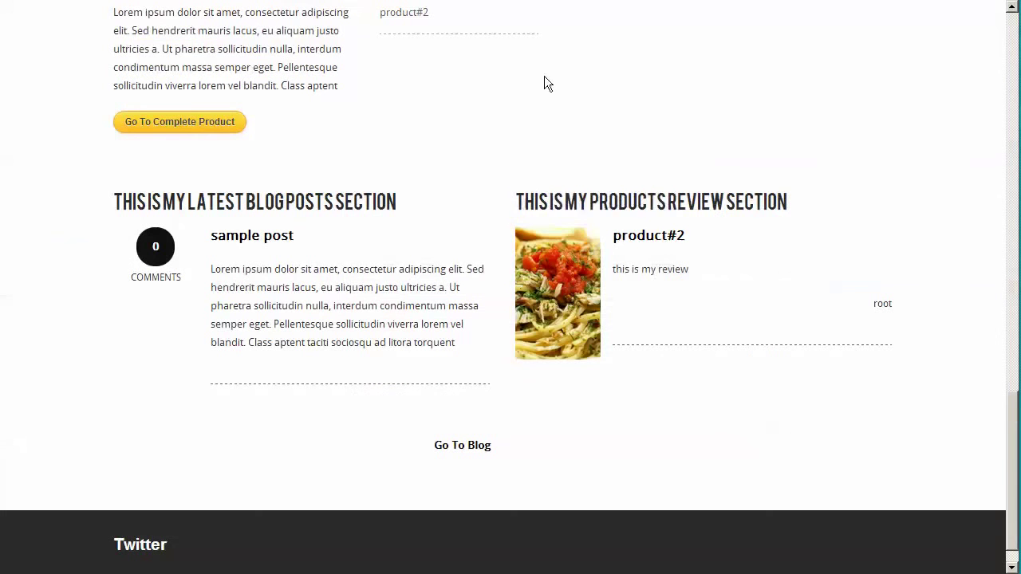
right_click(544, 75)
click(562, 125)
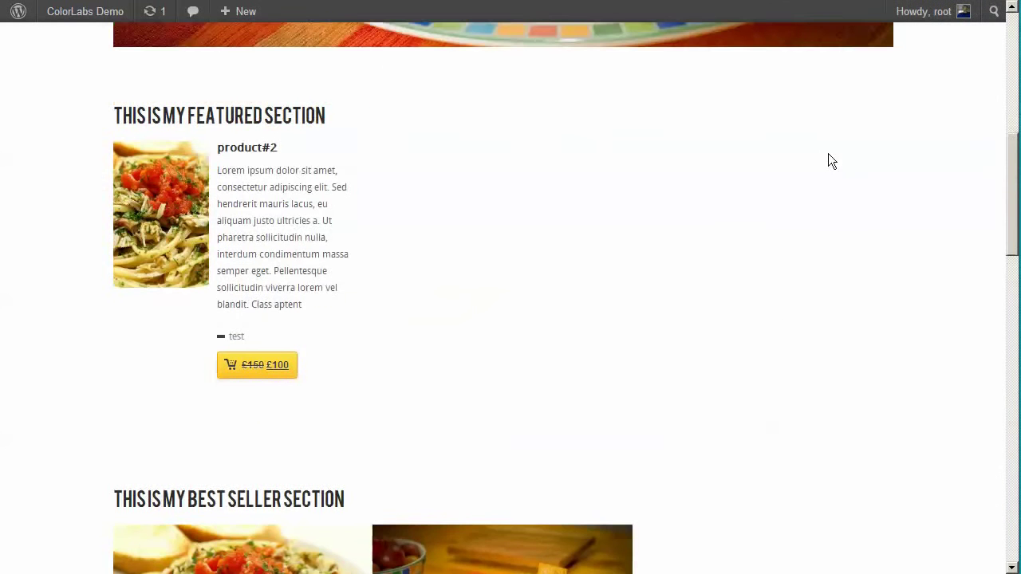
scroll(828, 153, down, 15)
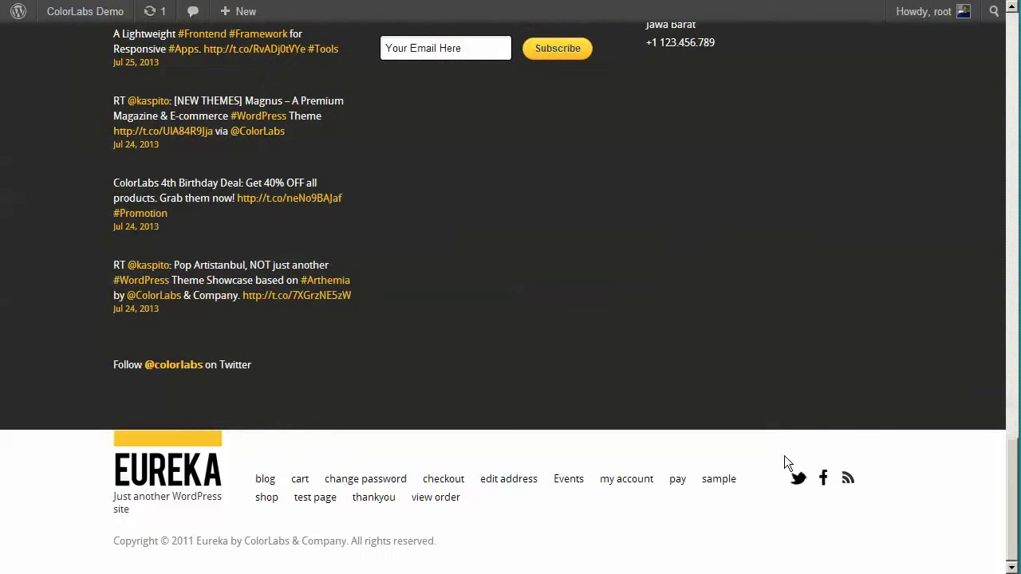
Replace the Notepad note with "the twitter & facebook url that you put at the theme dashboard will be displayed at footer section here".
key(alt+Tab)
key(ctrl+a)
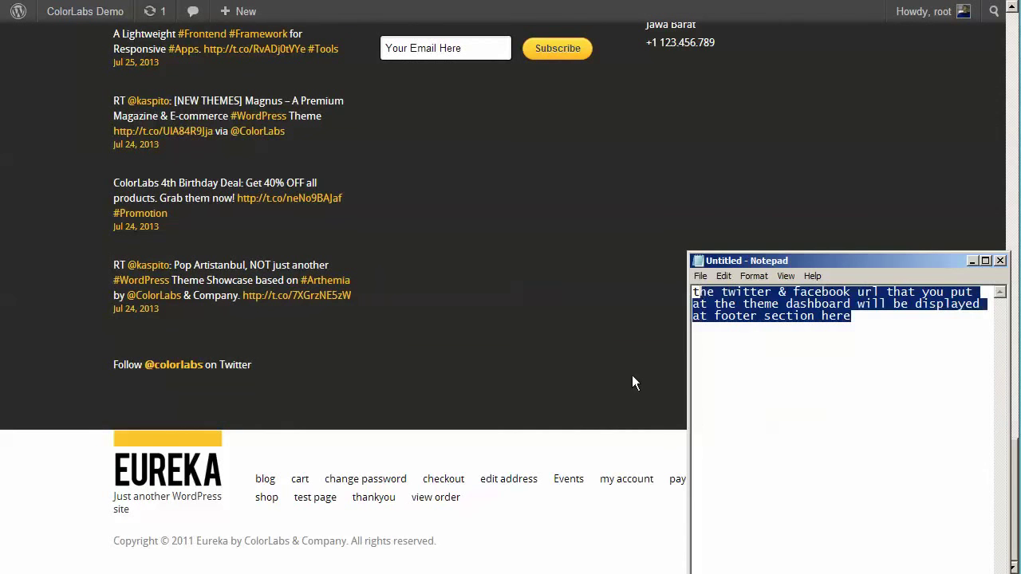
drag(848, 371, 875, 382)
key(alt+Tab)
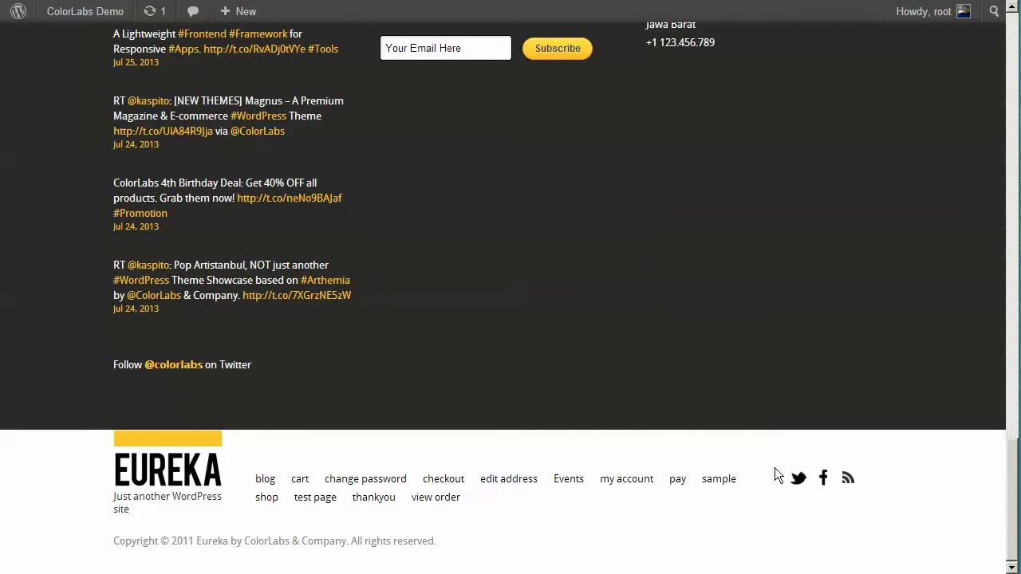
key(alt+Tab)
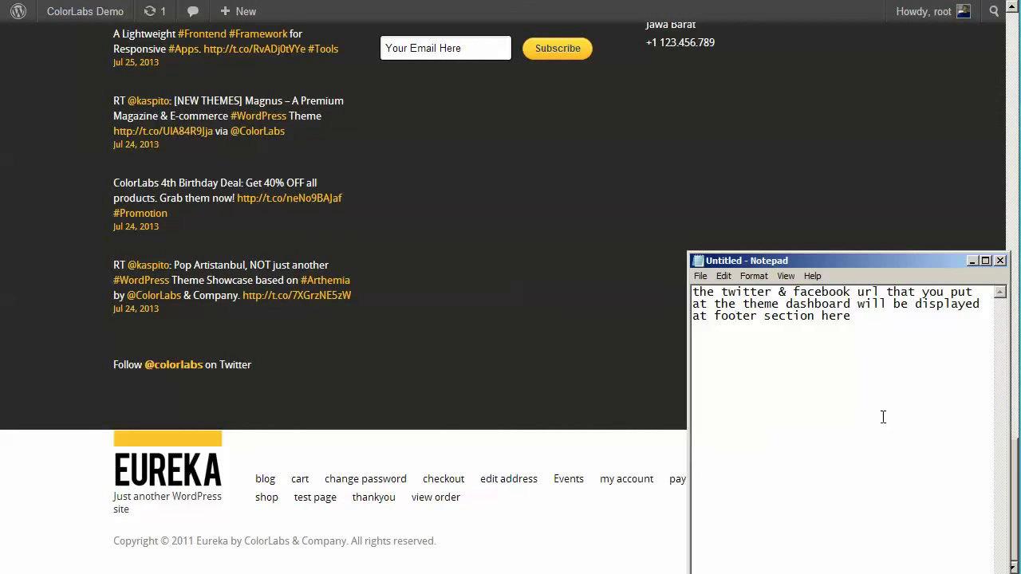
Replace the Notepad note with "and for the social share buttons will be displayed at single post & product".
key(ctrl+a)
text(nnd for the)
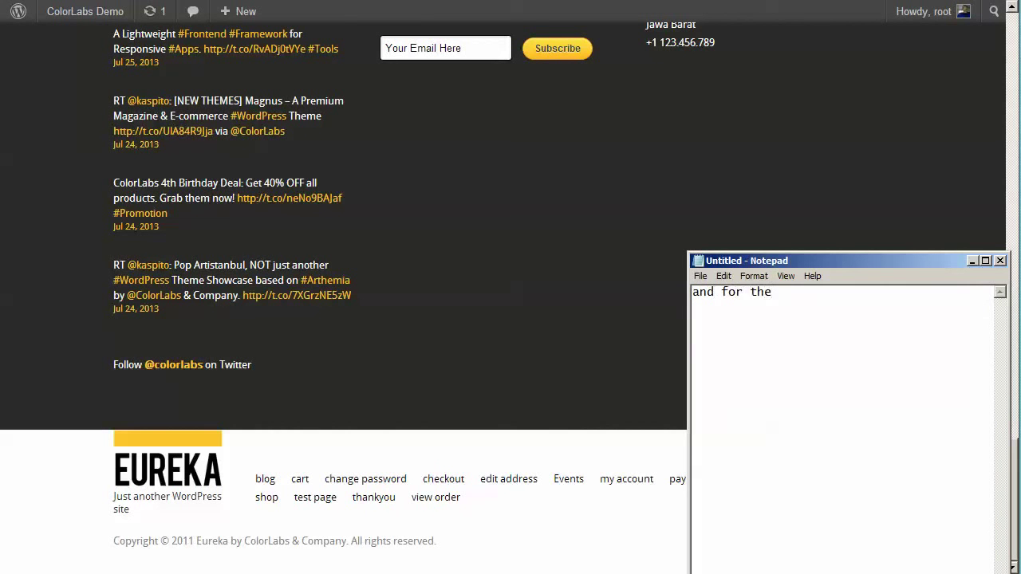
text( social share button)
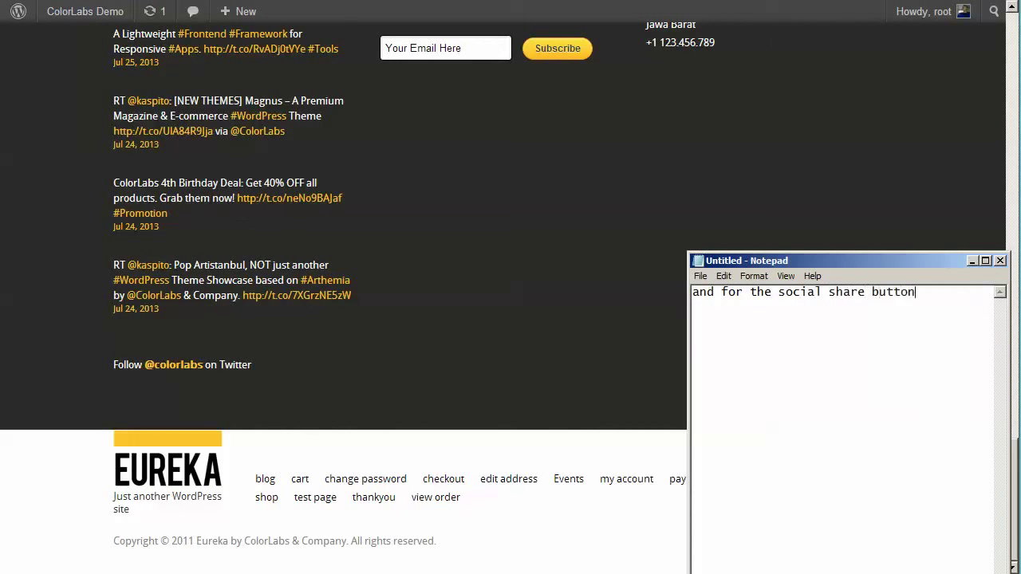
text(s will be displayed at s)
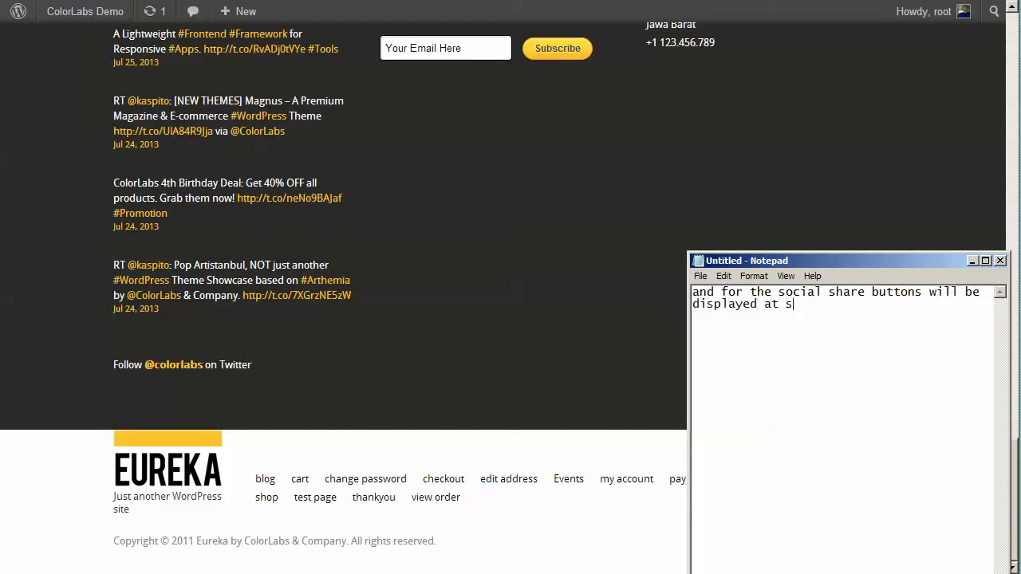
text(ingle post & product)
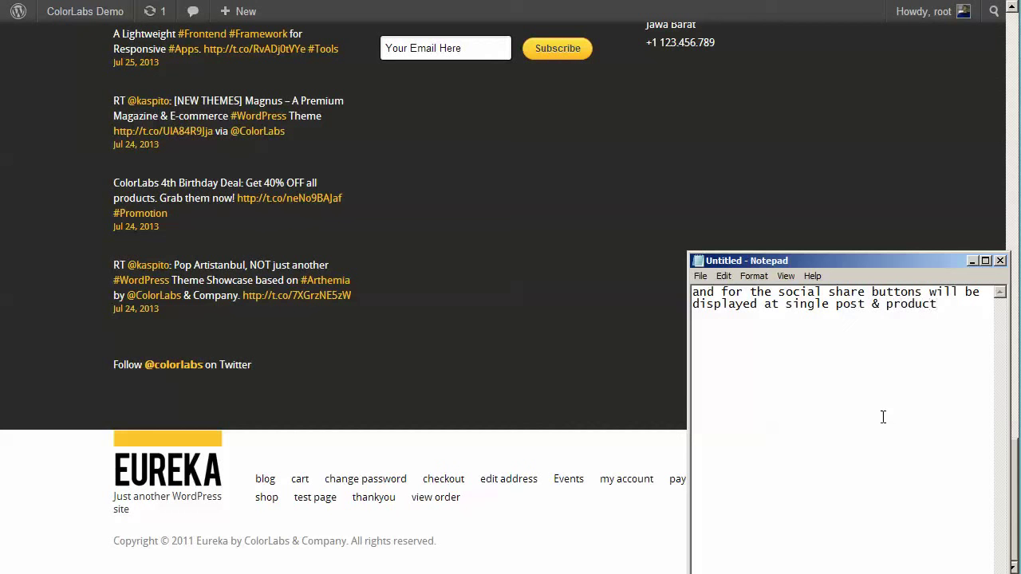
Open product#2 from the products review section of the site's front page.
click(644, 346)
scroll(592, 319, up, 8)
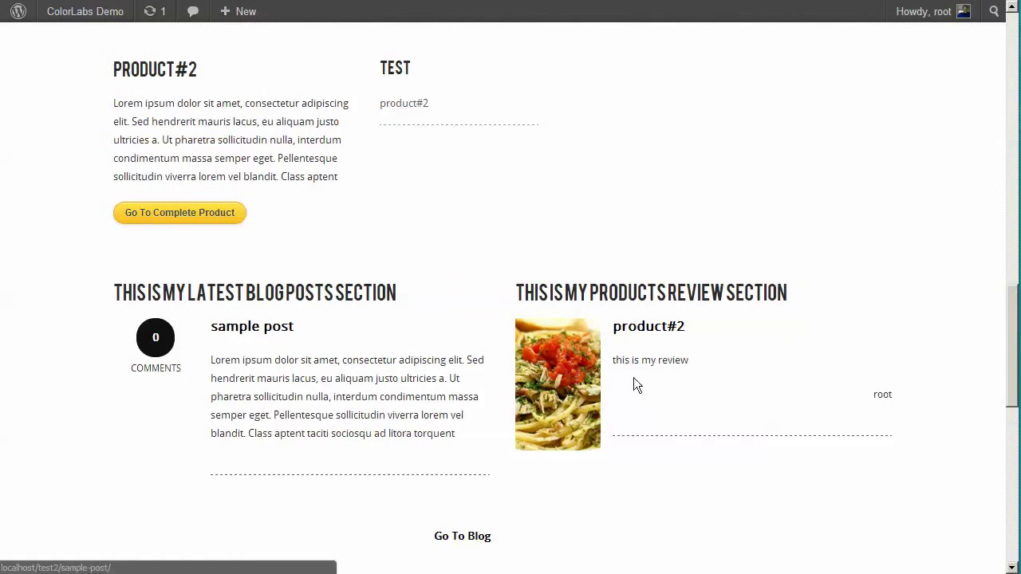
click(647, 327)
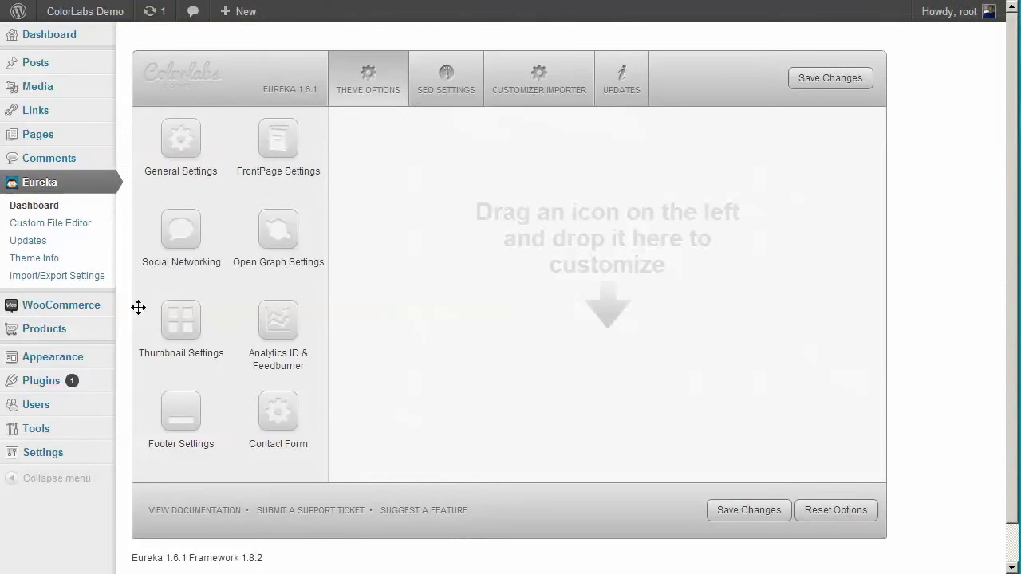
Open Social Networking and then Open Graph Settings in the theme options, and replace the Notepad note with "ColorLabs also have open graph feature".
drag(180, 230, 512, 311)
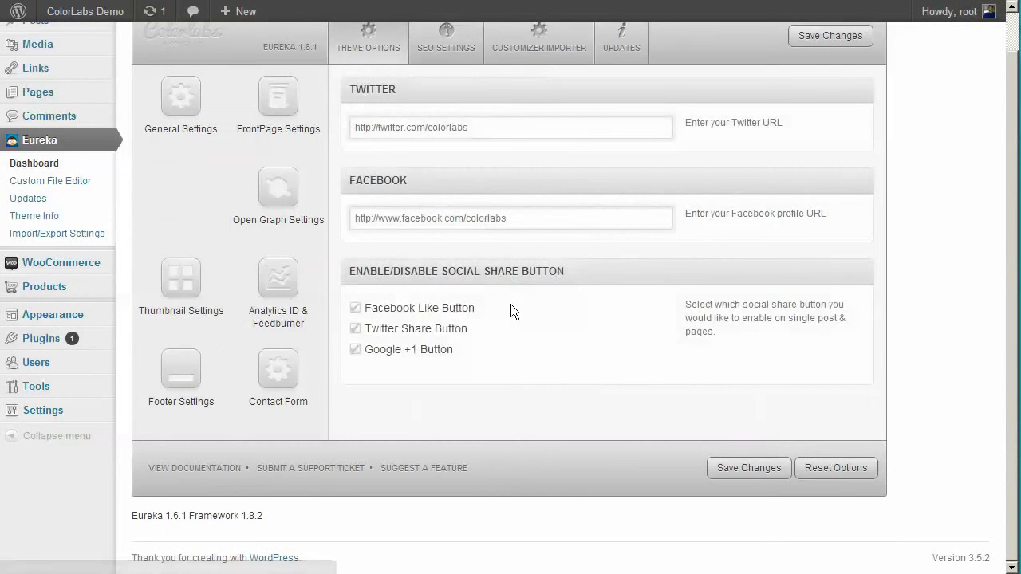
click(303, 212)
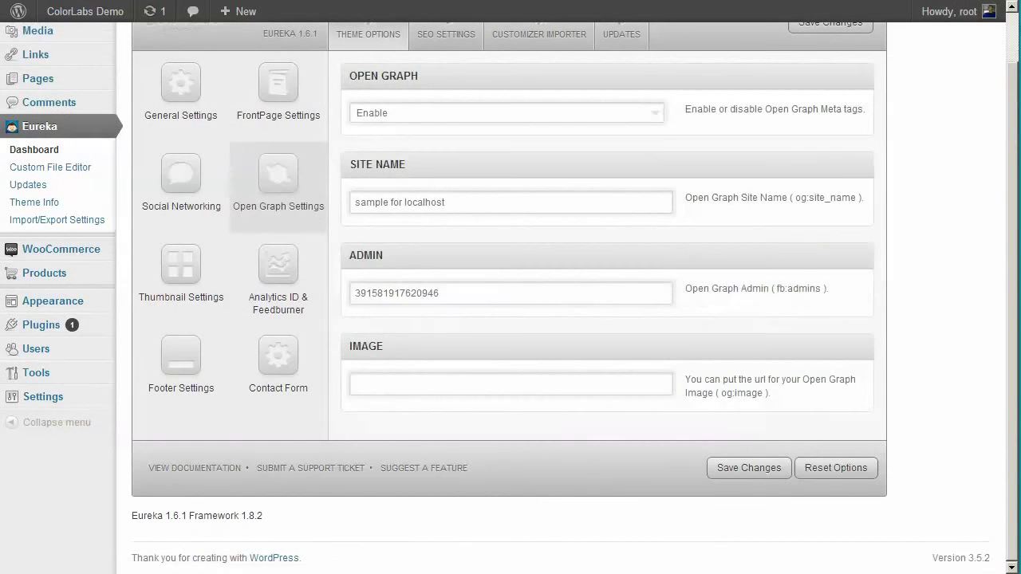
key(alt+Tab)
key(ctrl+a)
key(BackSpace)
text(op)
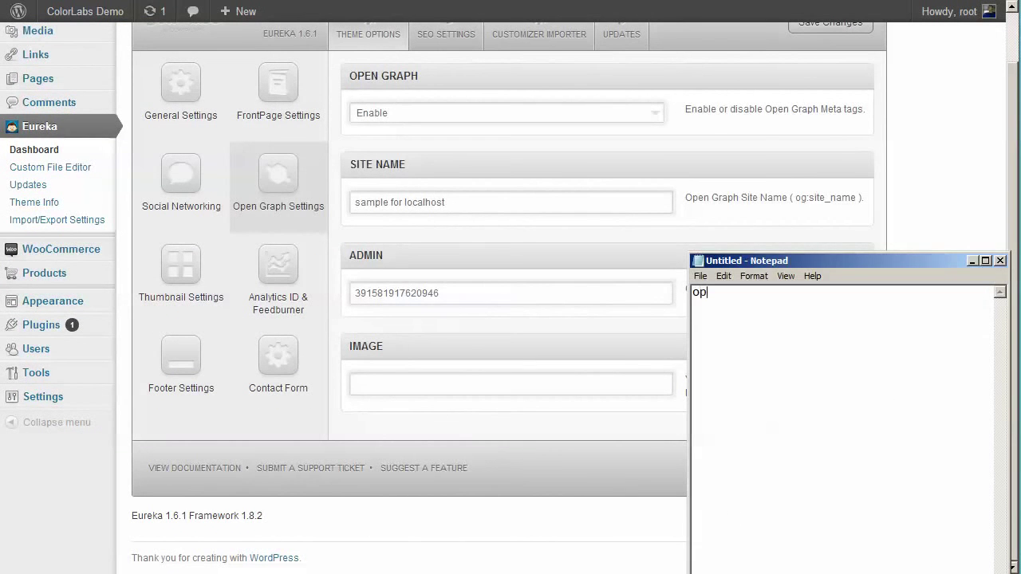
key(BackSpace)
key(BackSpace)
text(color)
key(BackSpace)
key(BackSpace)
key(BackSpace)
key(BackSpace)
key(BackSpace)
text(ColorLabs also have )
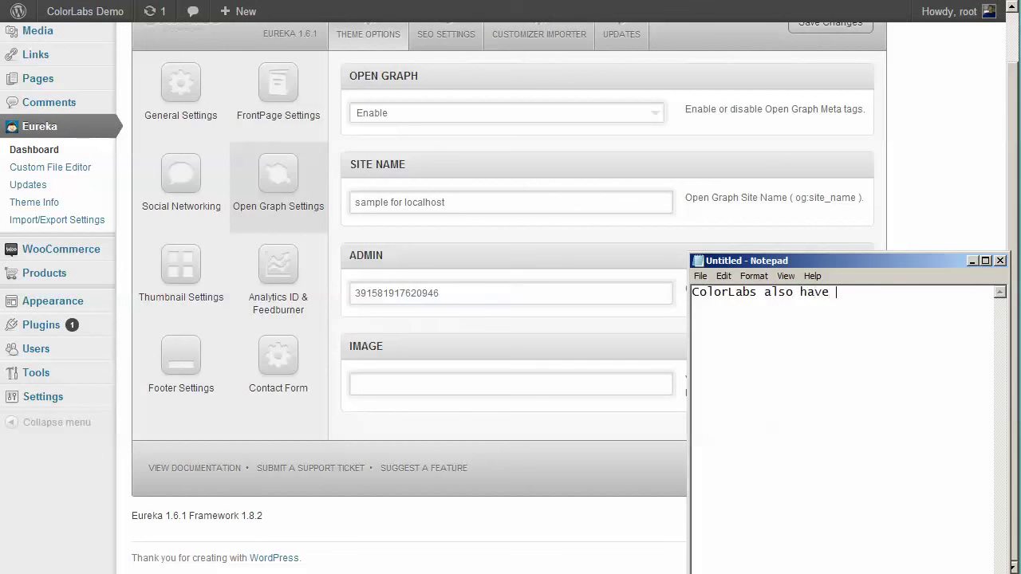
text(open graph feature  )
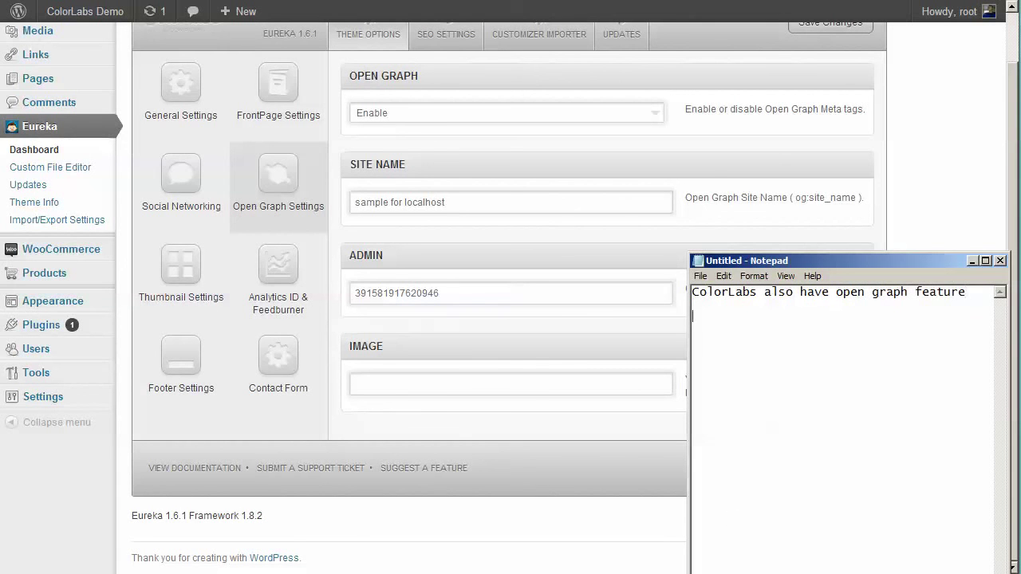
Add to the Notepad note "to use this option, you will need to create an apps first at facebook (search: Facebook create apps at Google/Bing)".
text(to use this option, )
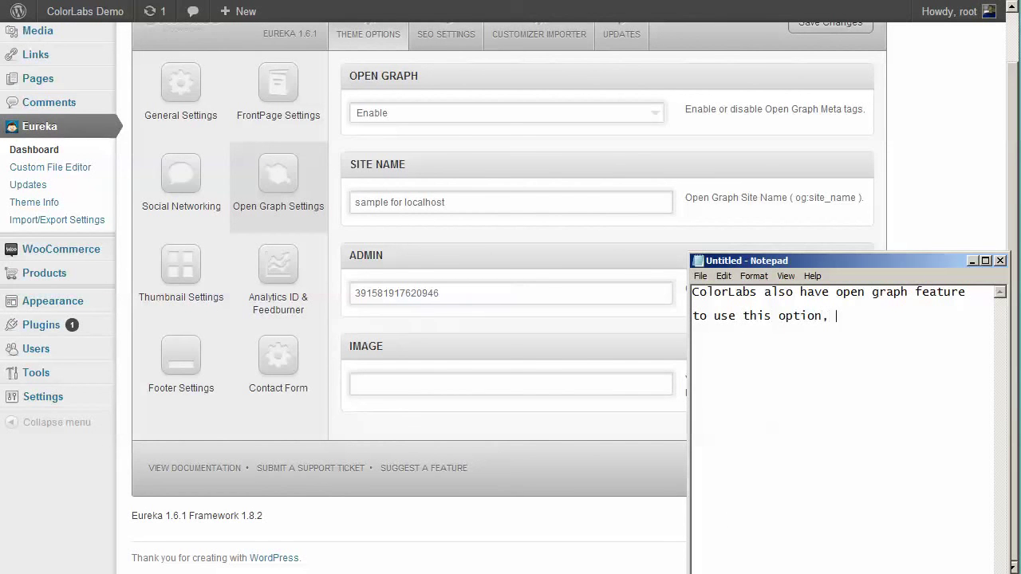
text(you will need to create a)
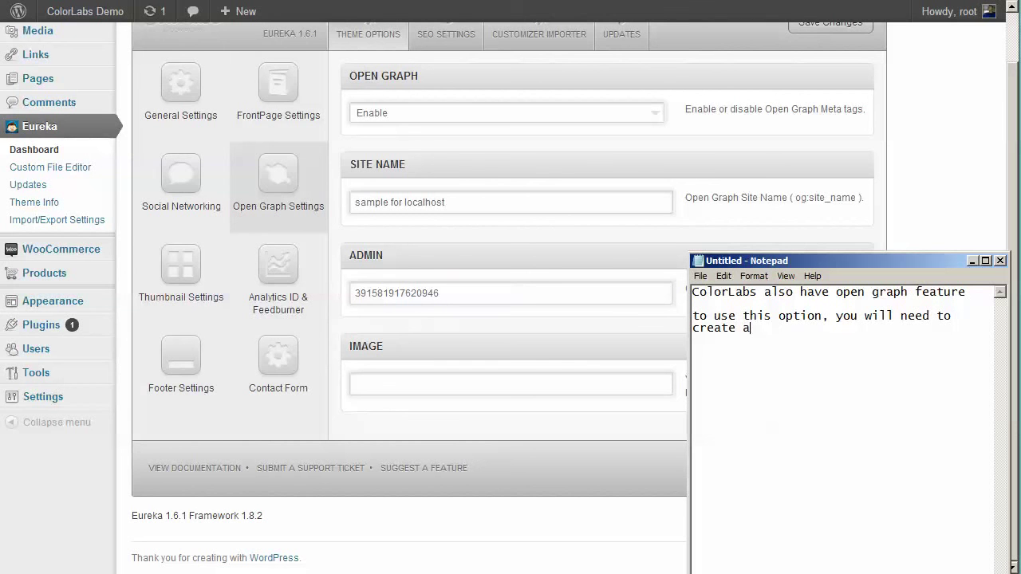
text(n apps first at facebook)
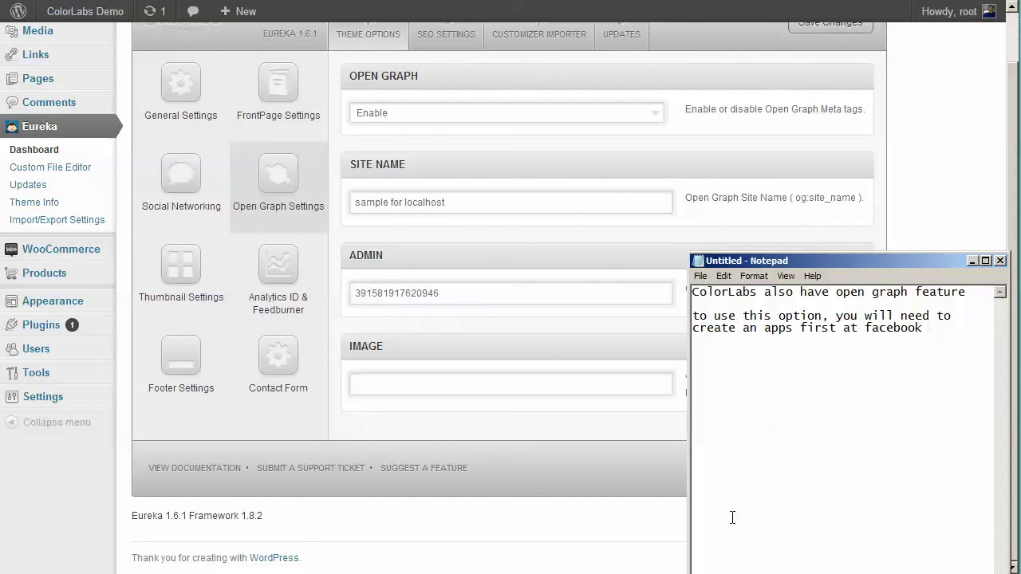
text( (search: Facebook creat)
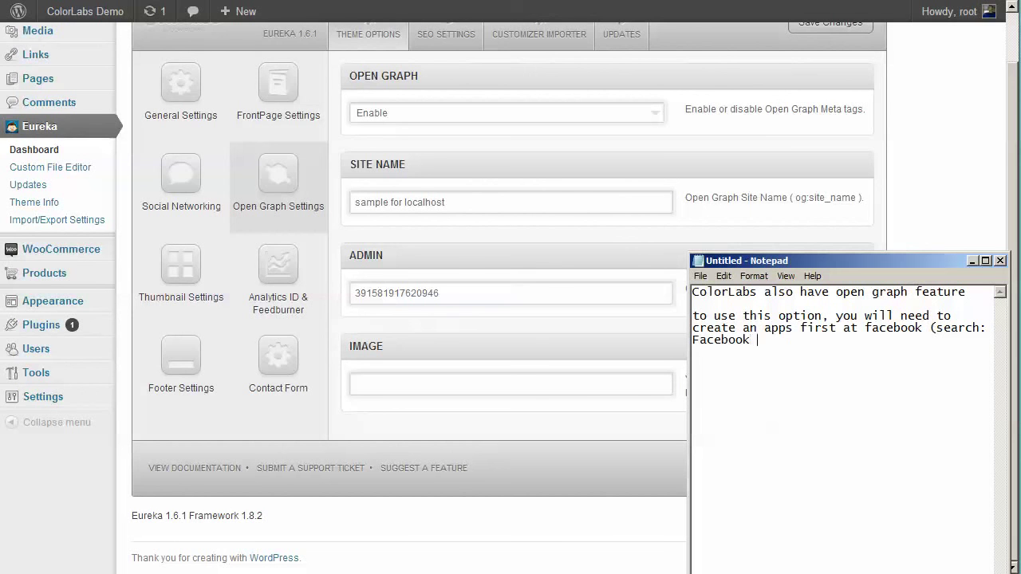
text(e apps at )
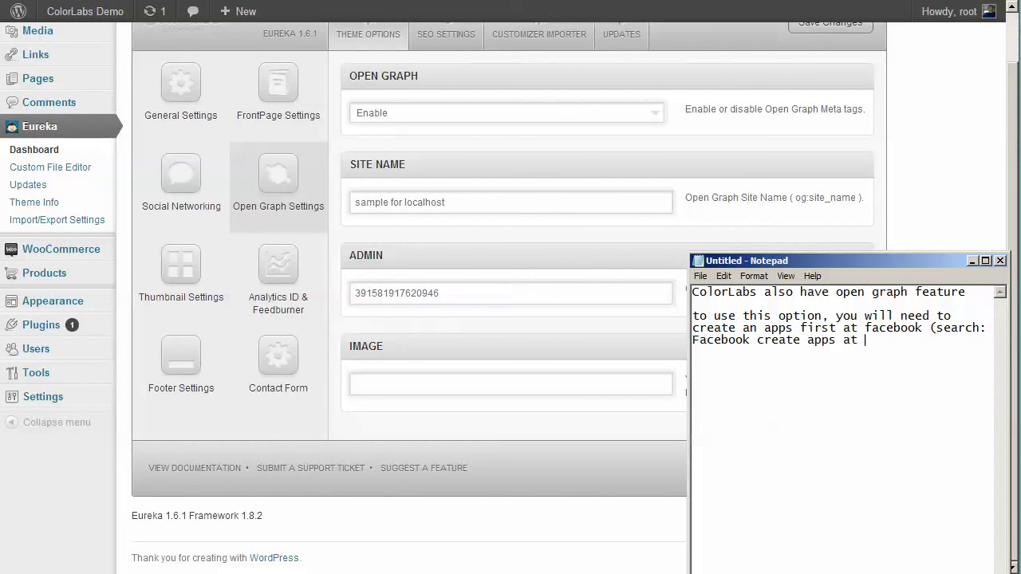
text(Google/Bing)  )
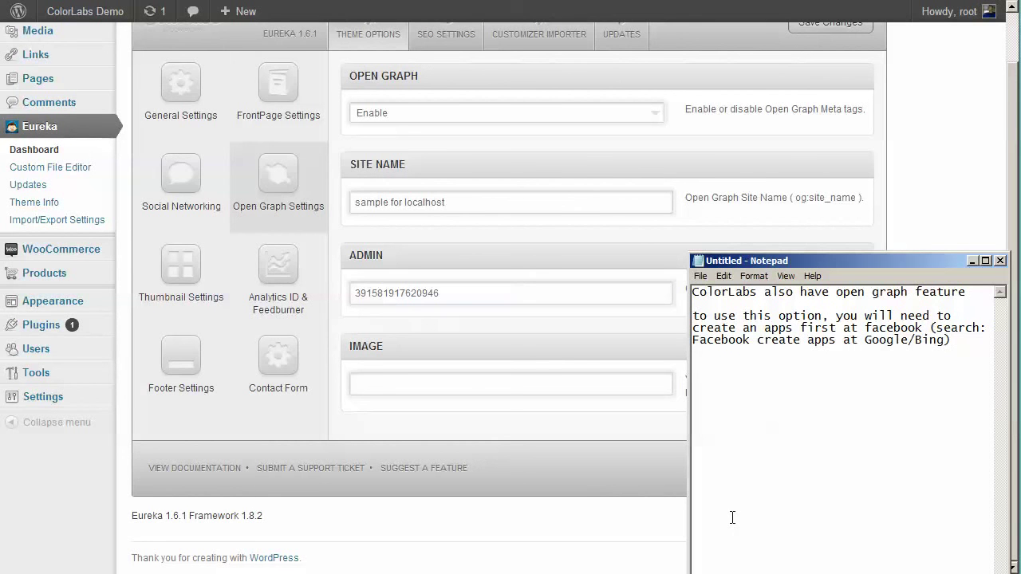
Add the paragraph "At the site name form, you have to put the name of your site" to the note.
text(At the)
key(BackSpace)
text(he site name form, yo)
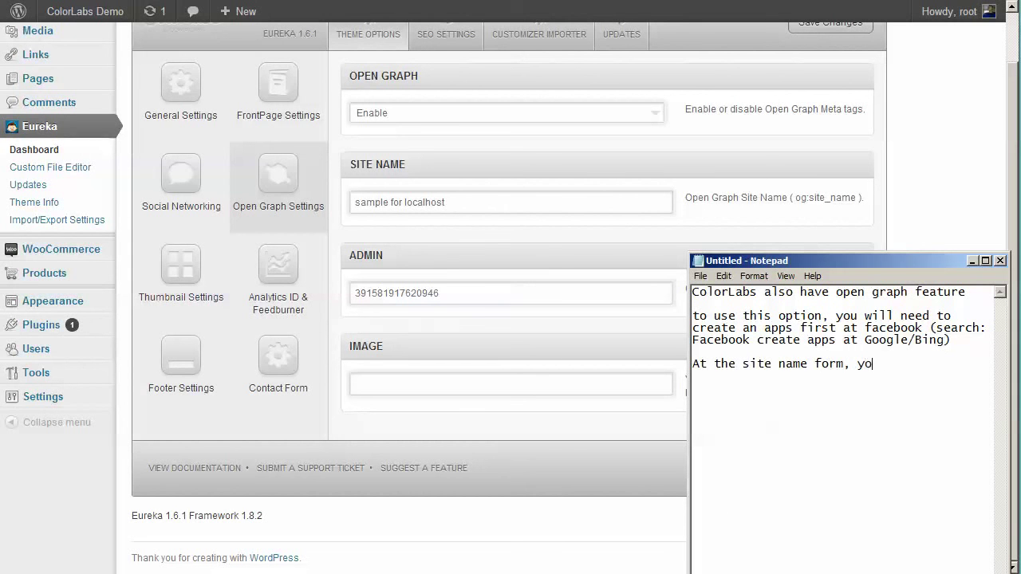
text(u have to put)
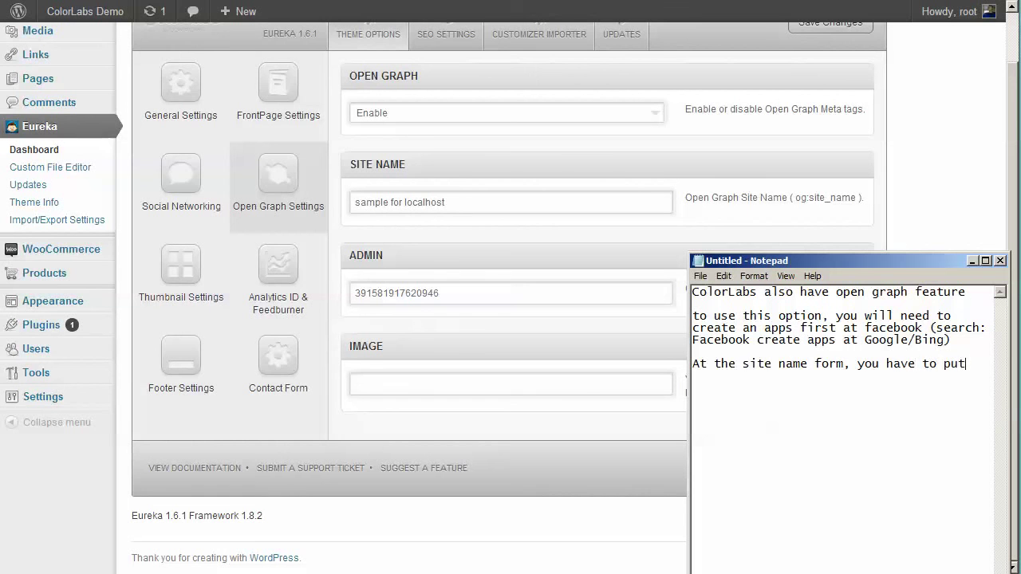
text( the name of your site)
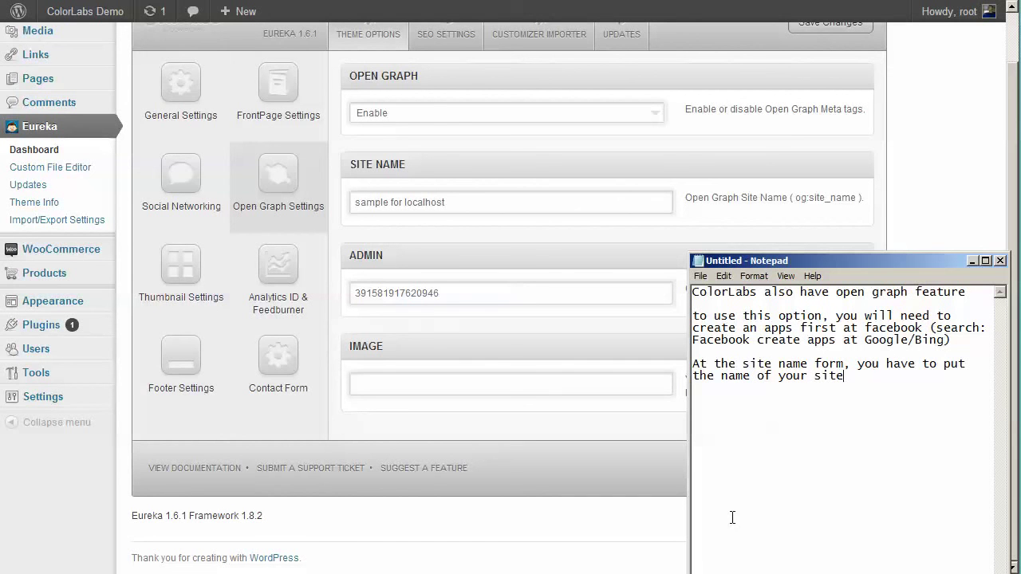
Add the paragraph "at the admin form, you will need to put your Facebook user ID (search: how to check facebook user id at Google/Bing)".
key(Return)
key(Return)
text(at the admin form, you will n)
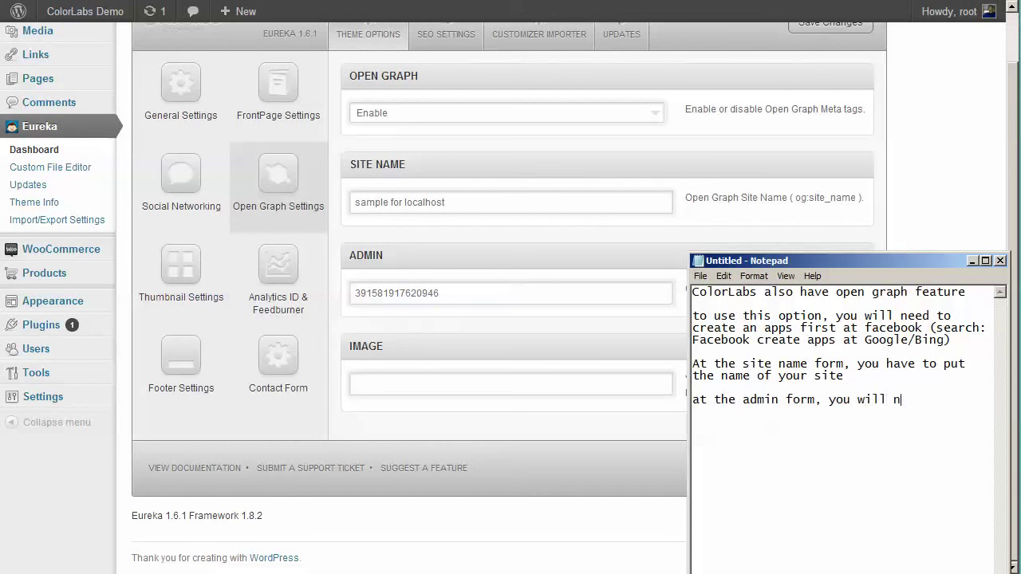
text(eed to put your Facebook ID)
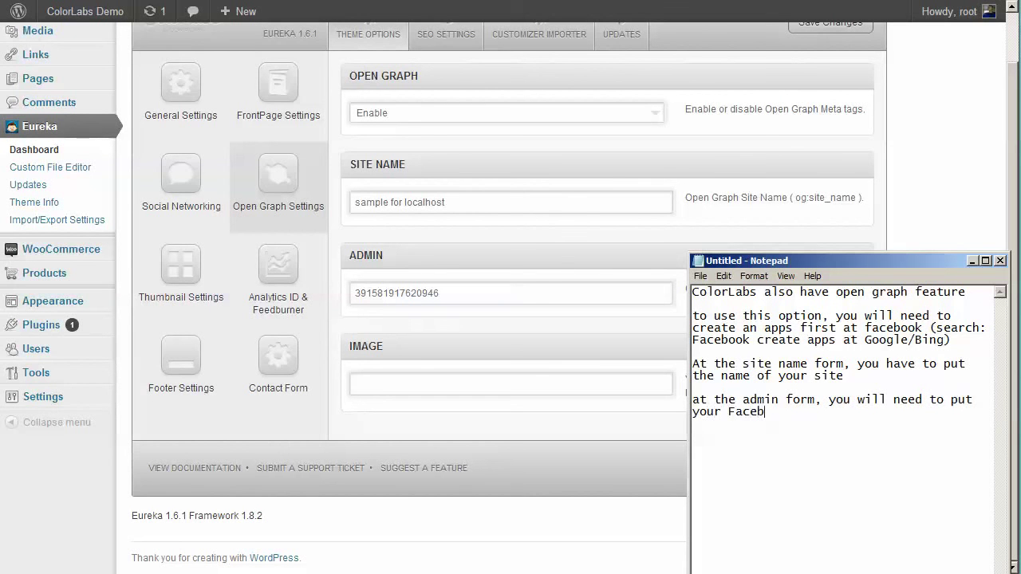
key(BackSpace)
key(BackSpace)
text(user )
text(ID ()
text(arc)
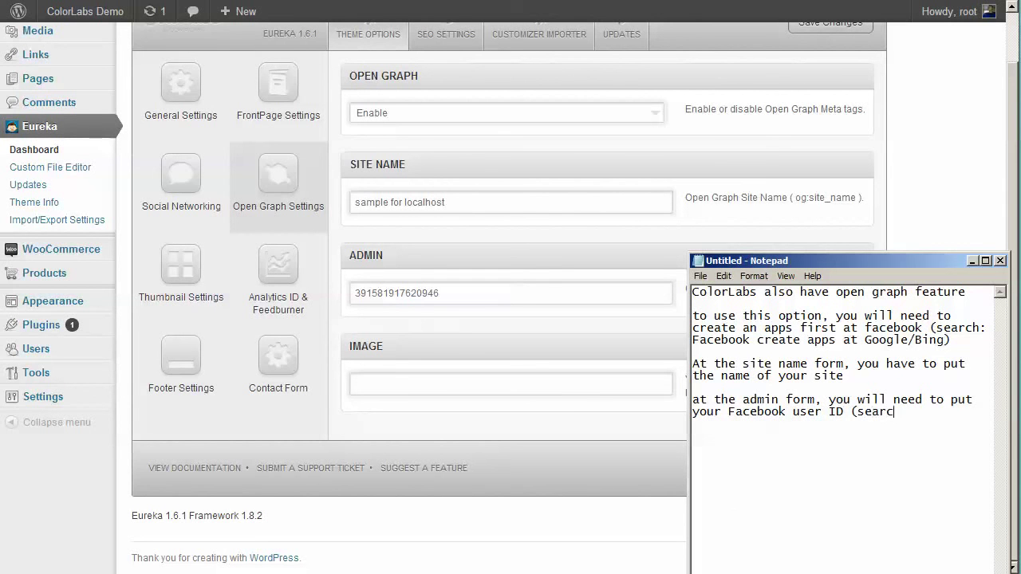
text(h: )
text(how to)
text( check )
text(facebook )
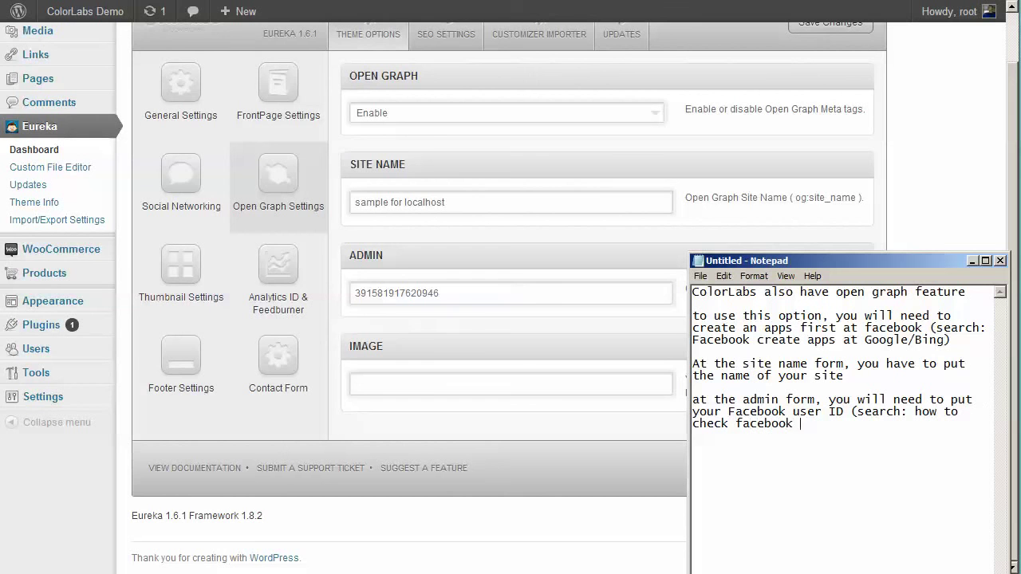
text(user id at Google/Bing))
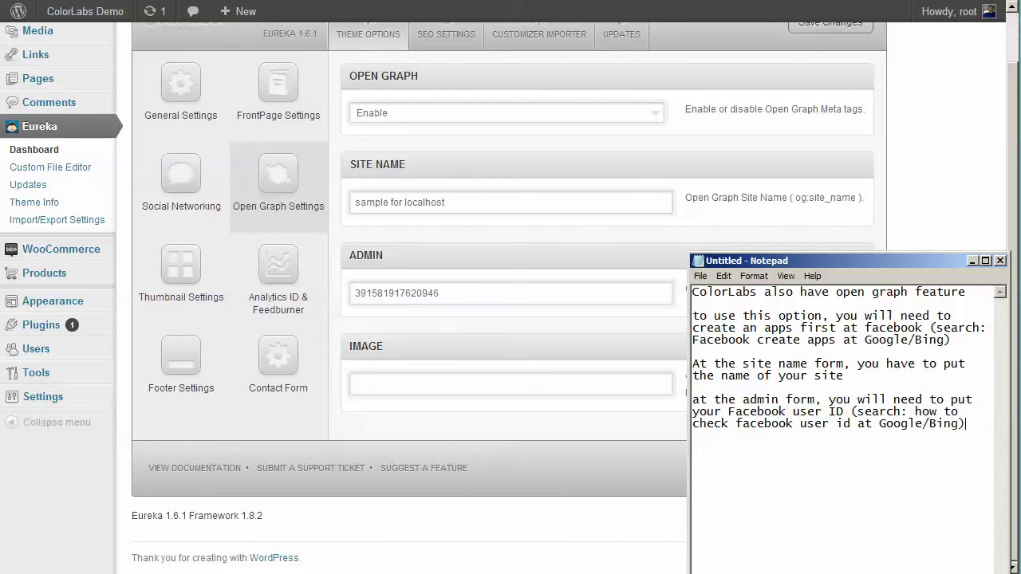
Add the paragraph "and for image, you can put an url at the form." to the note.
key(Return)
text(and for image, you can p)
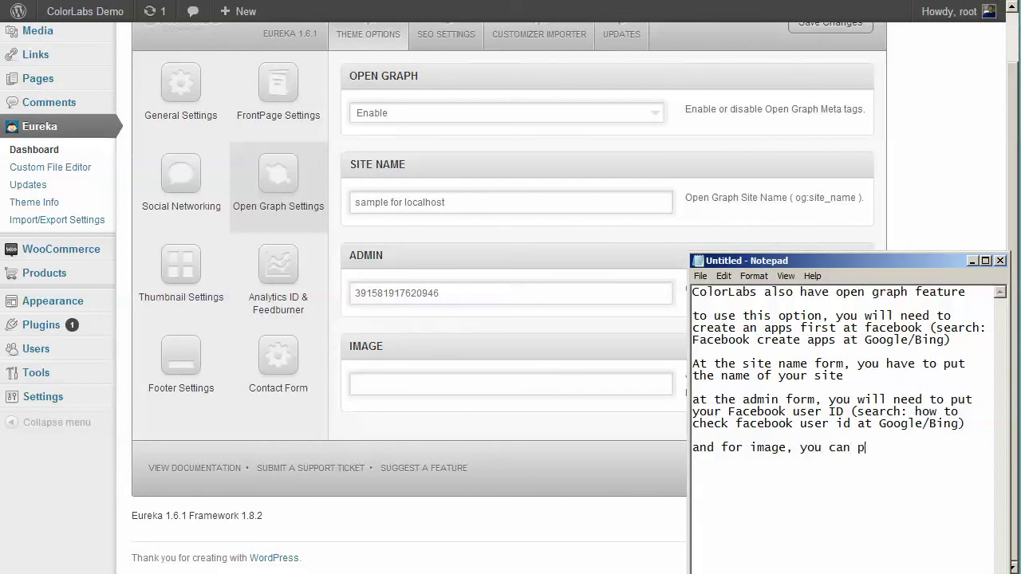
text(ut an url for)
key(BackSpace)
key(BackSpace)
key(BackSpace)
key(BackSpace)
key(BackSpace)
text(at the form)
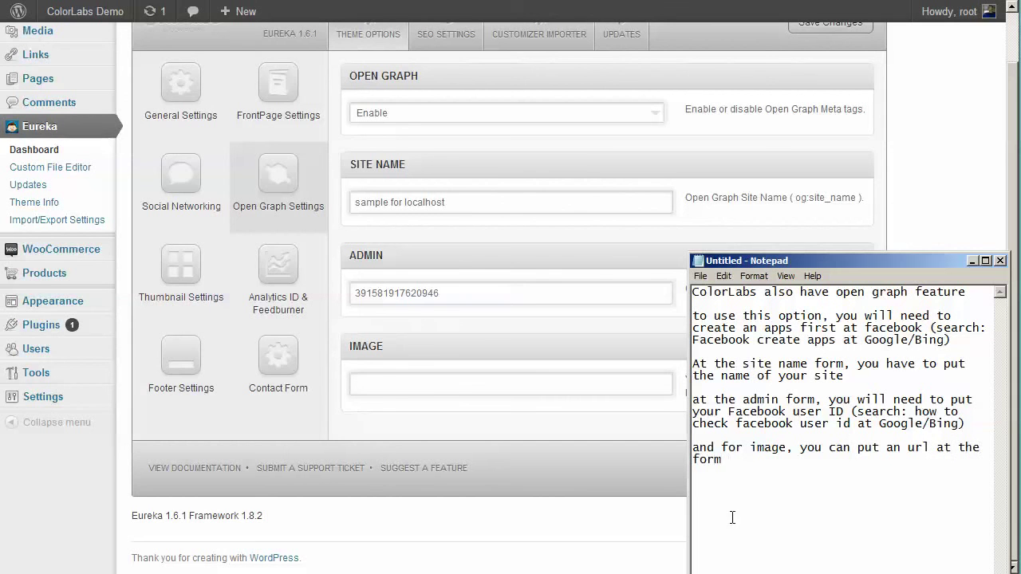
text(.)
Add the paragraph "this image will be the default image that always displayed at your facebook page" to the note.
key(Return)
key(Return)
text(this image will be )
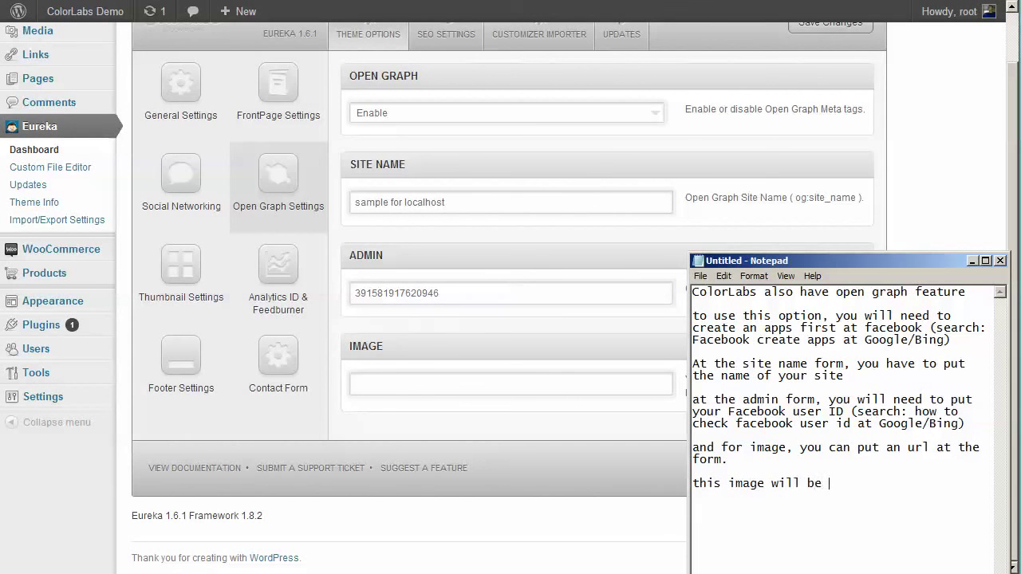
text(the default image that aw)
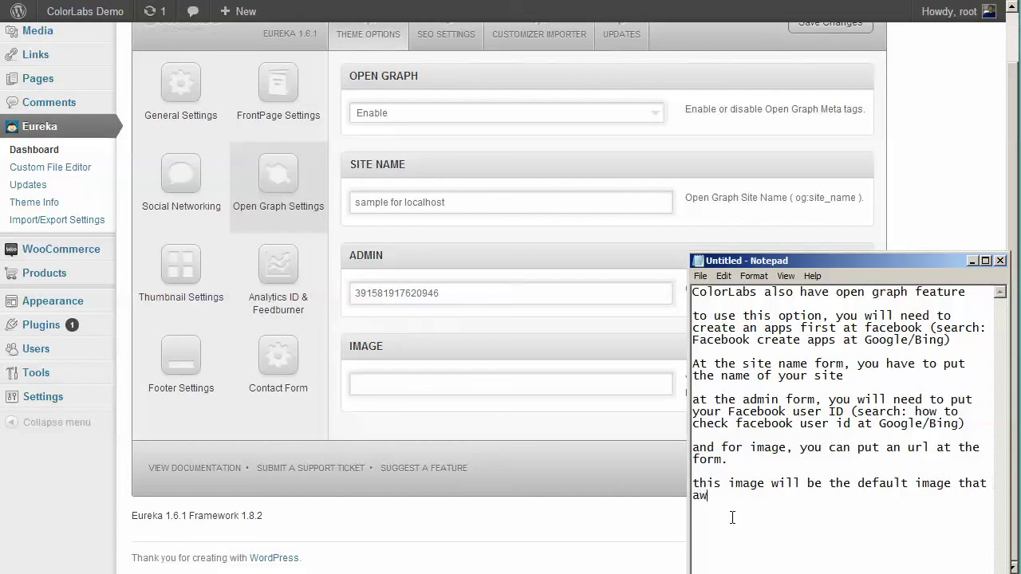
key(BackSpace)
text(lways displayed at your facebook page)
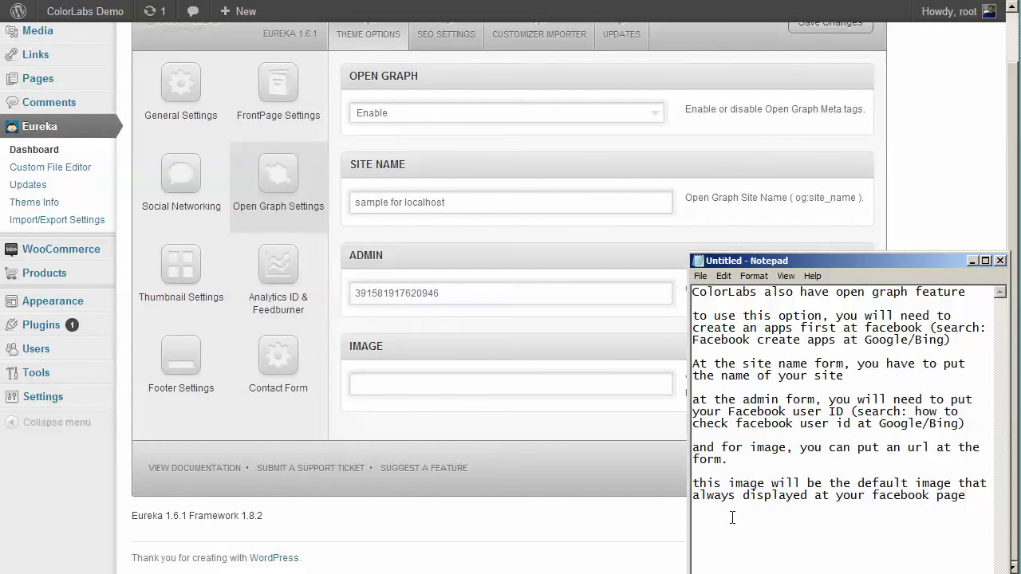
Return to the theme options, open Thumbnail Settings and look through its featured image and thumbnail options.
click(641, 513)
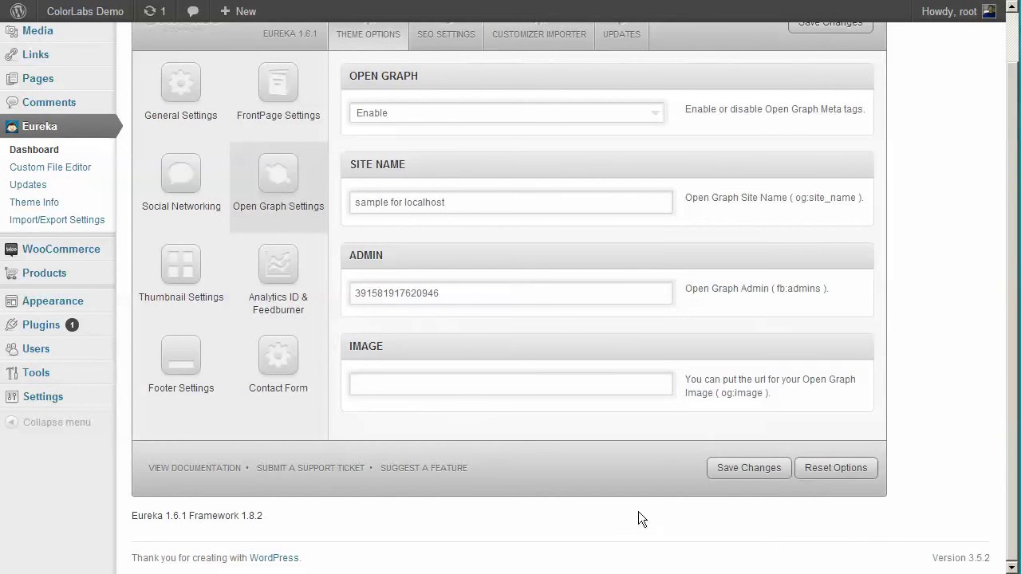
scroll(638, 511, up, 1)
click(159, 329)
drag(158, 329, 610, 185)
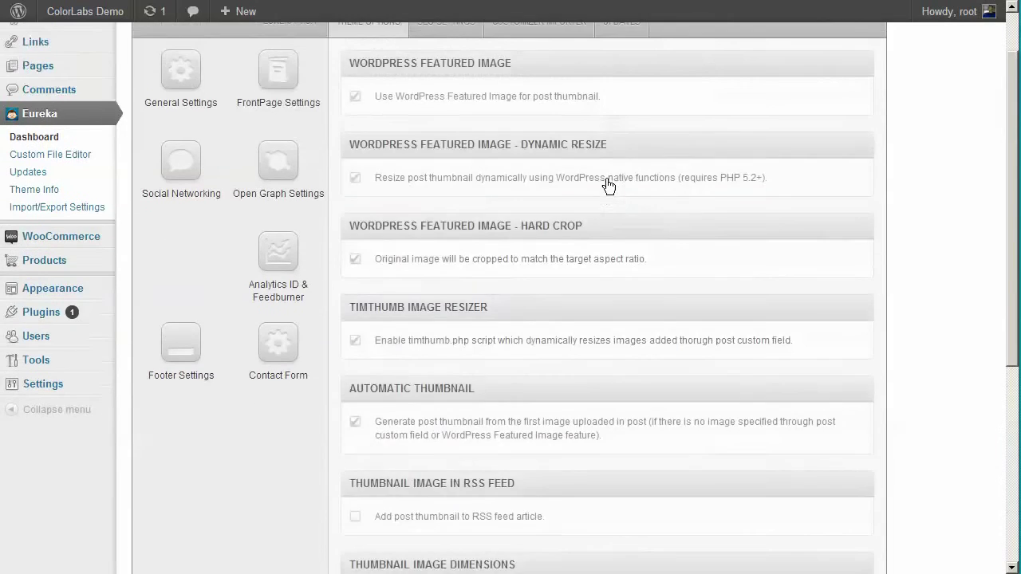
scroll(620, 207, down, 5)
scroll(650, 268, up, 3)
scroll(650, 267, up, 3)
Replace the Notepad note with "for thumbnail settings, i suggest if you don't have to change too much settings on this page".
key(alt+Tab)
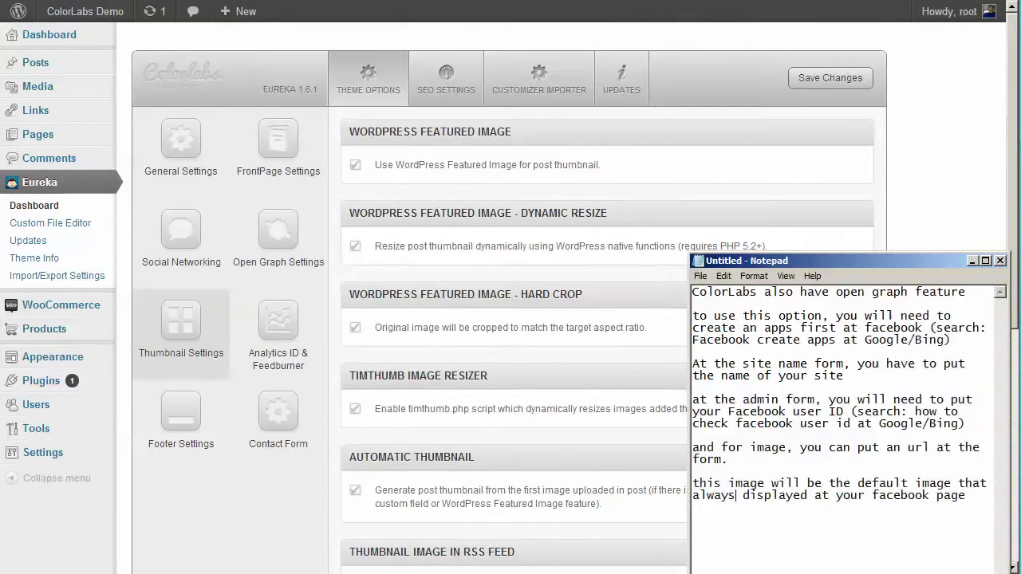
key(ctrl+a)
text(for thumb)
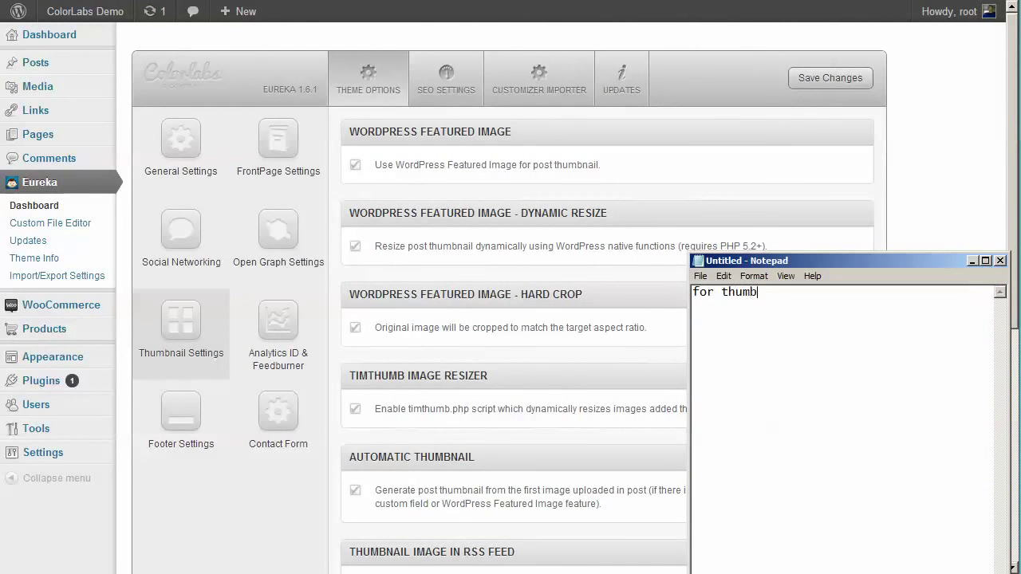
text(nail settings, i suggest)
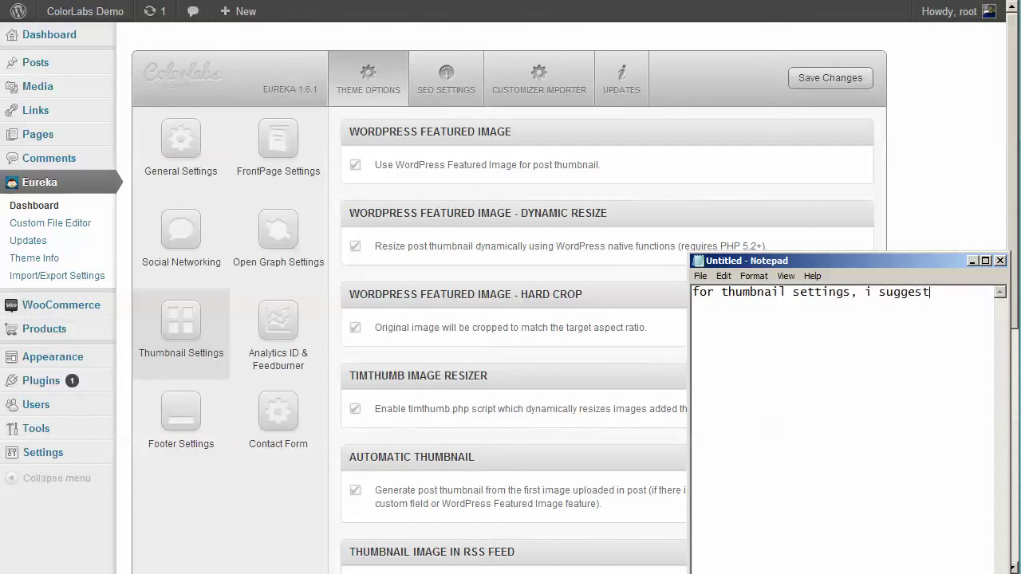
text( if you don't have to chan)
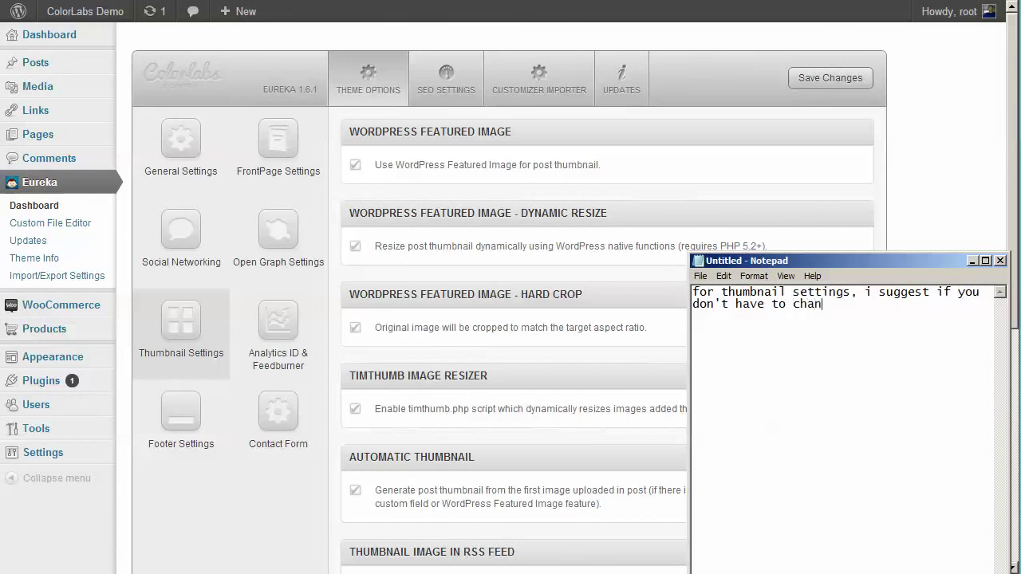
text(ge too much settings)
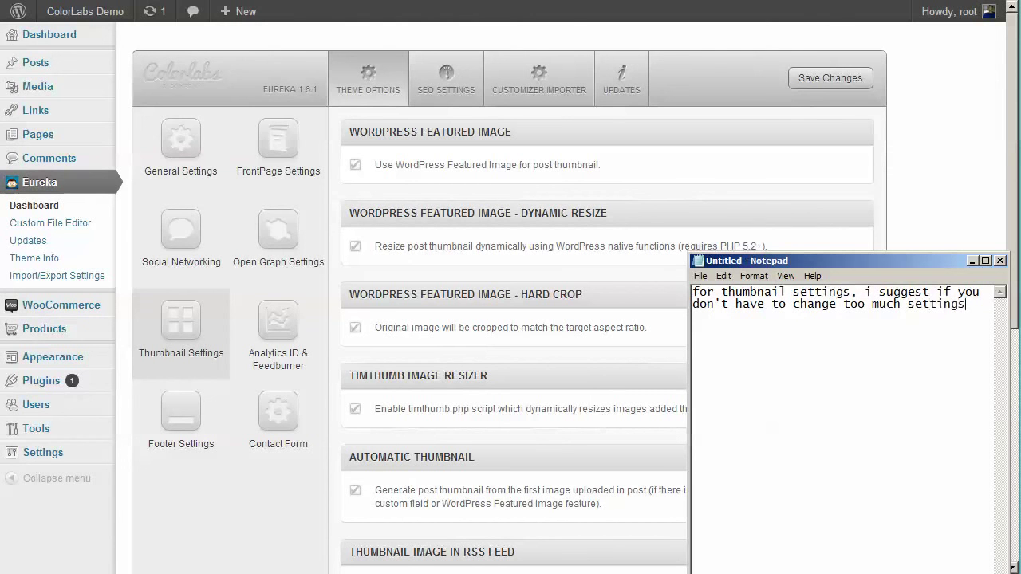
text( on this page  )
Add the paragraph "but, what you have to do is make sure that your server already running at least PHP version 5.2".
text(butm,)
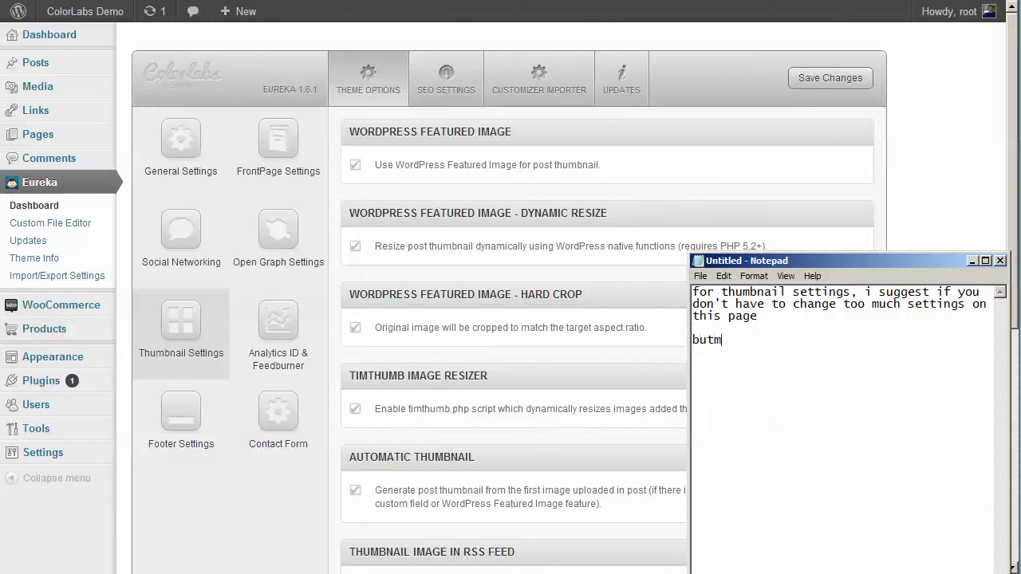
key(BackSpace)
text(, what you have to do i)
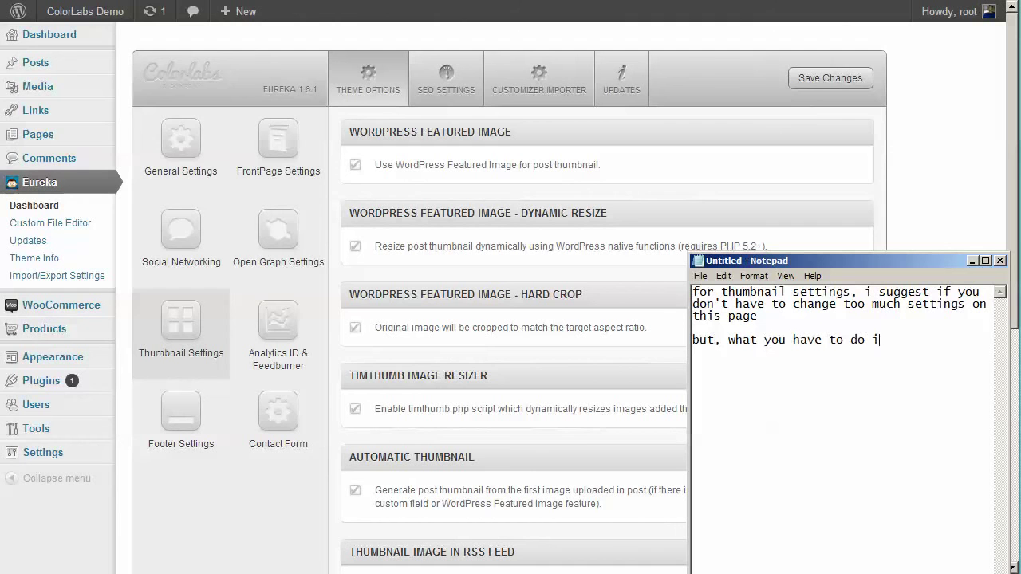
text(s make sure that your server already)
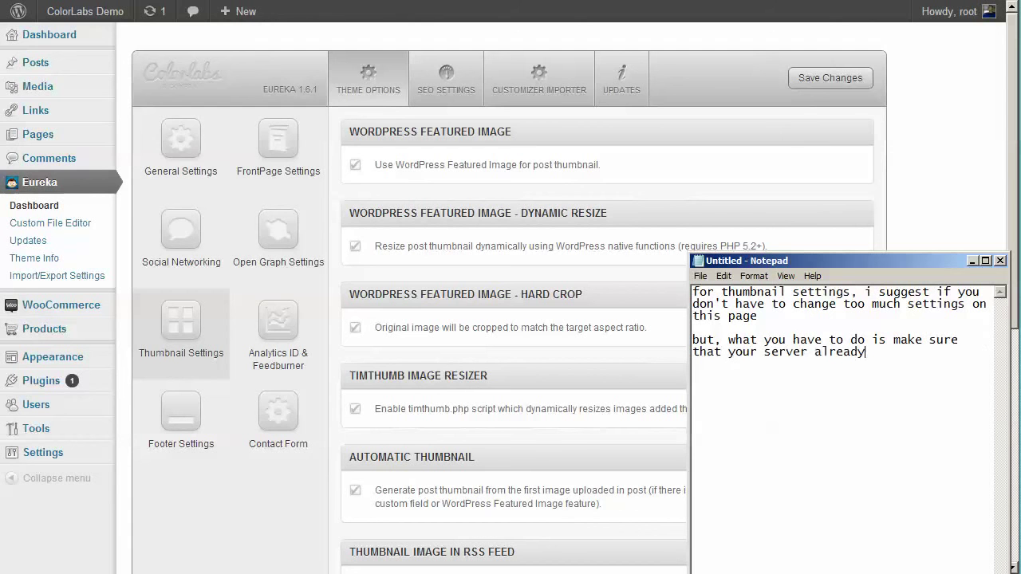
text( running at least PH)
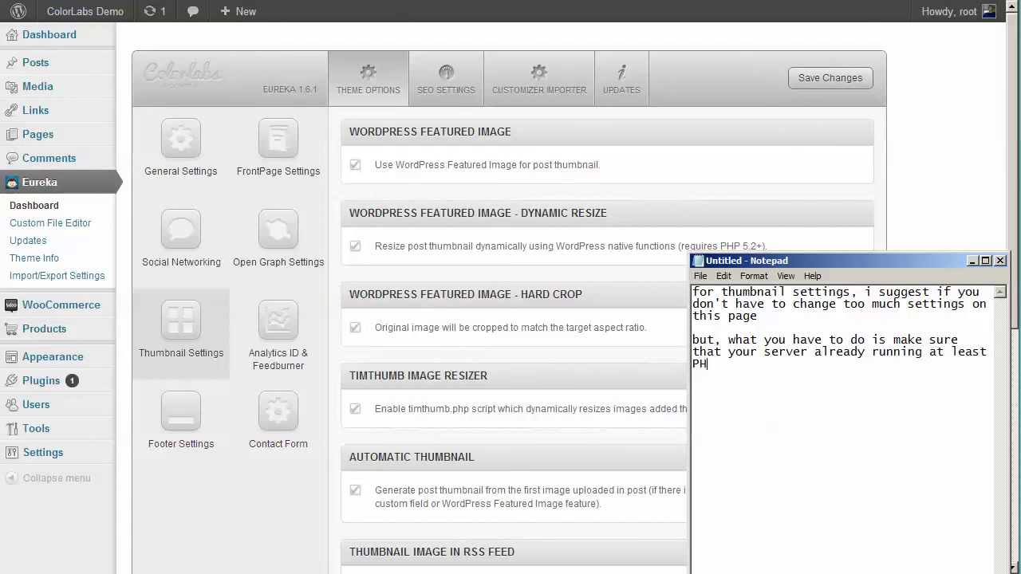
text(P version 5.2)
Add a closing paragraph "higher version do better" to the thumbnail settings note.
key(Return)
key(Return)
text(higher v)
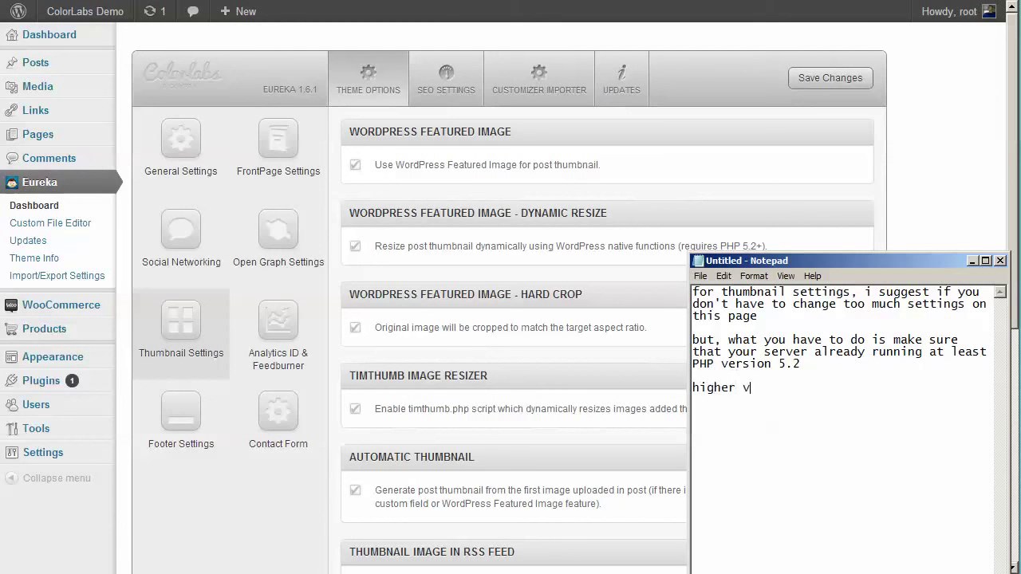
text(ersion do)
key(BackSpace)
text(do better)
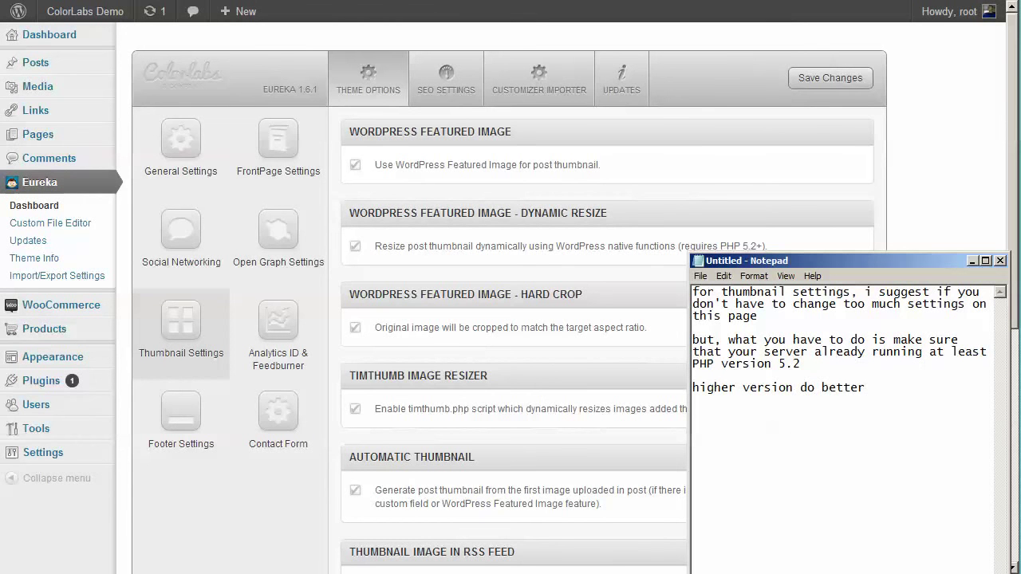
Open the Analytics ID & Feedburner settings in the theme options and look through the Google Analytics and Feedburner fields.
click(208, 500)
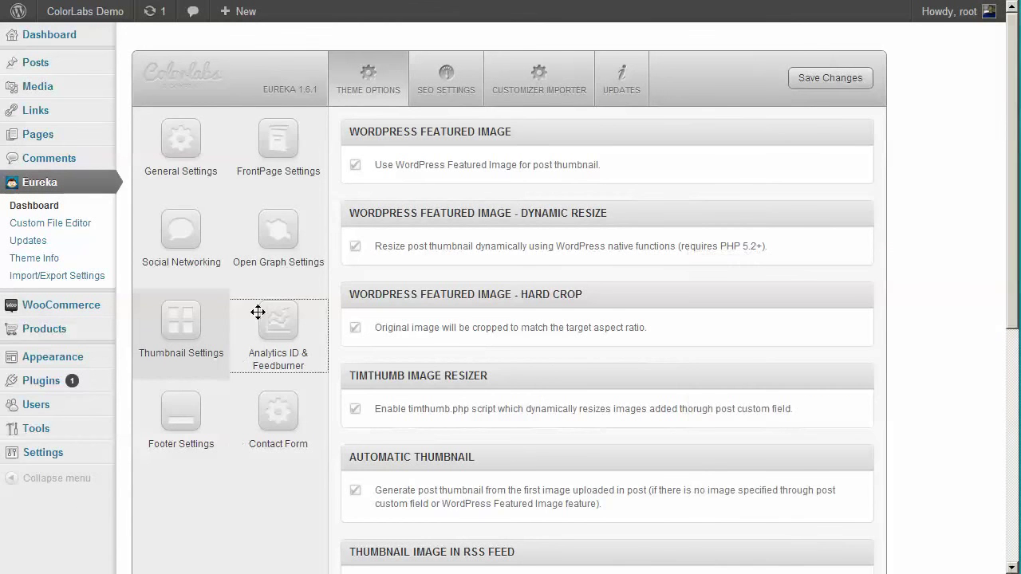
drag(258, 314, 522, 285)
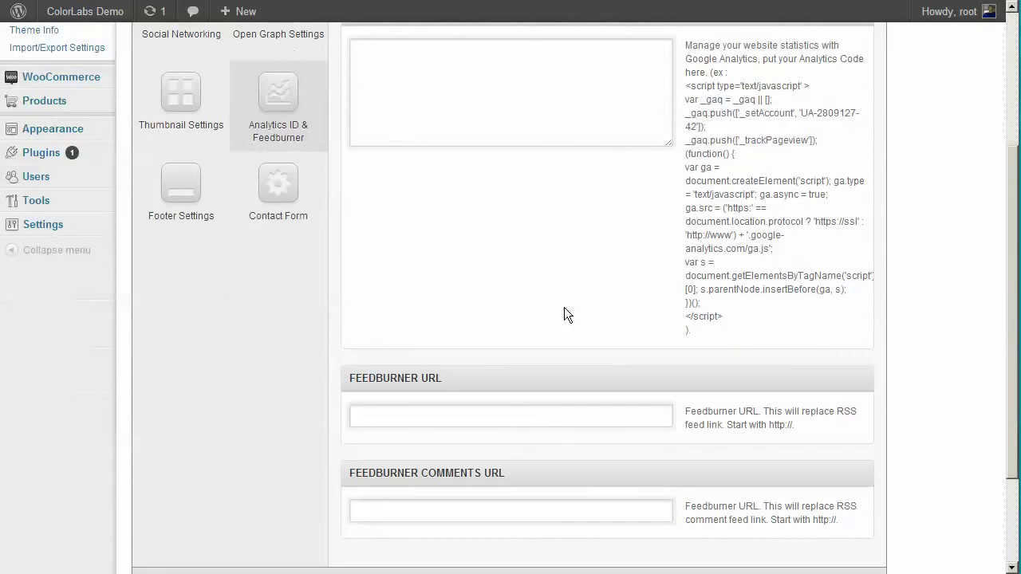
scroll(563, 312, up, 1)
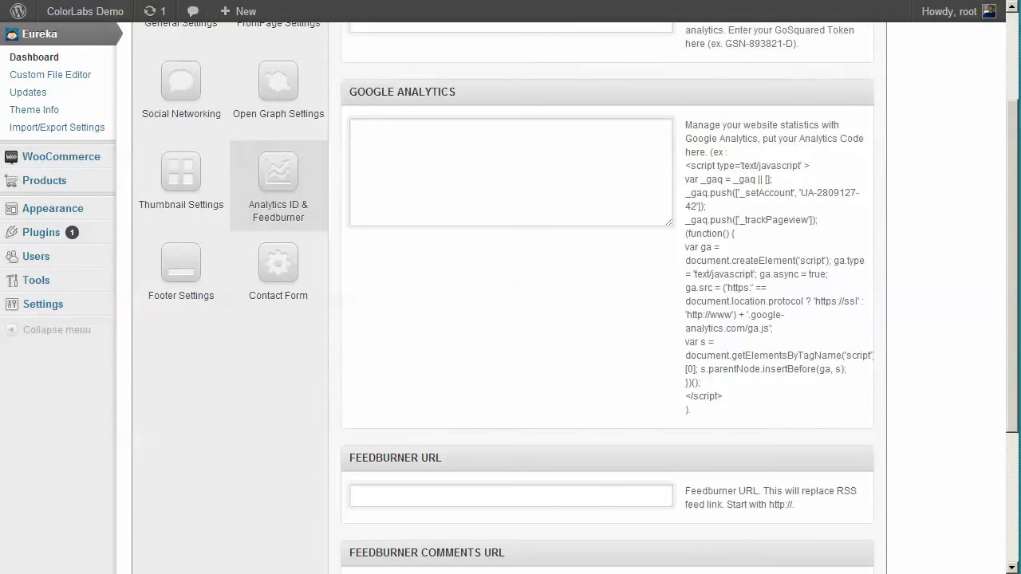
Replace the Notepad note with "next is analytics id & feedburner".
scroll(637, 357, up, 1)
scroll(623, 353, down, 3)
scroll(621, 343, up, 4)
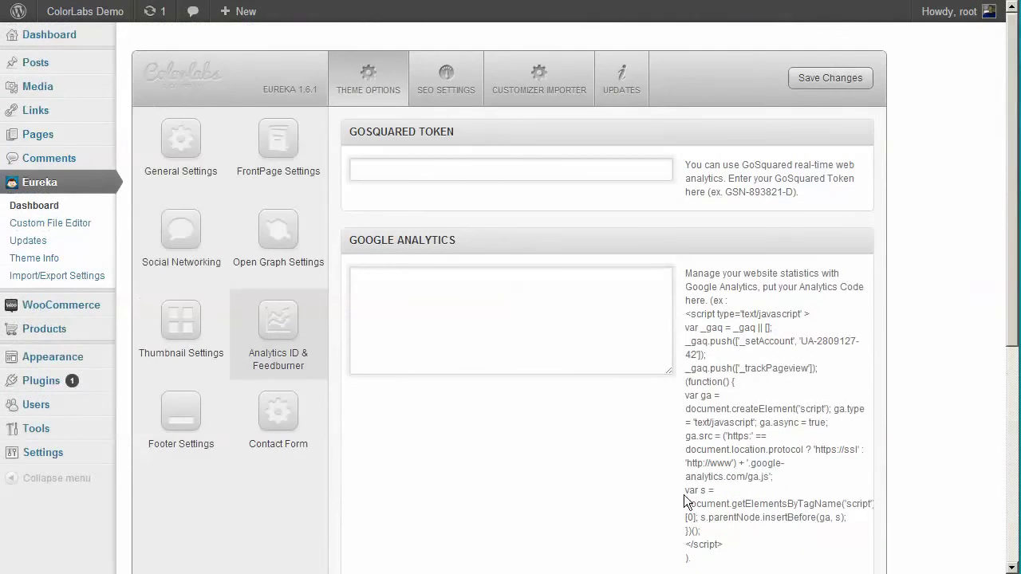
key(alt+Tab)
key(ctrl+a)
text(nex)
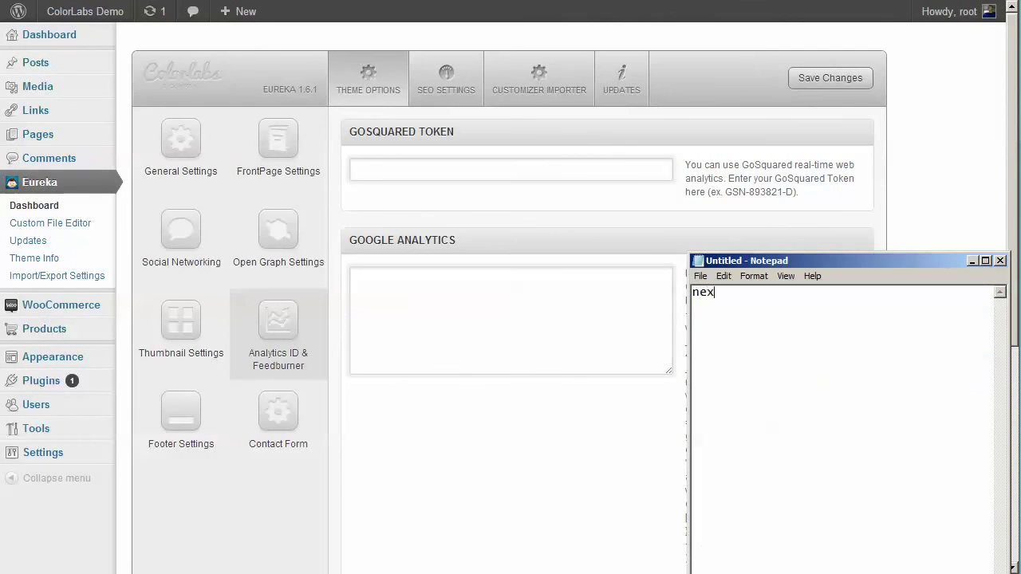
text(t is analytics id &)
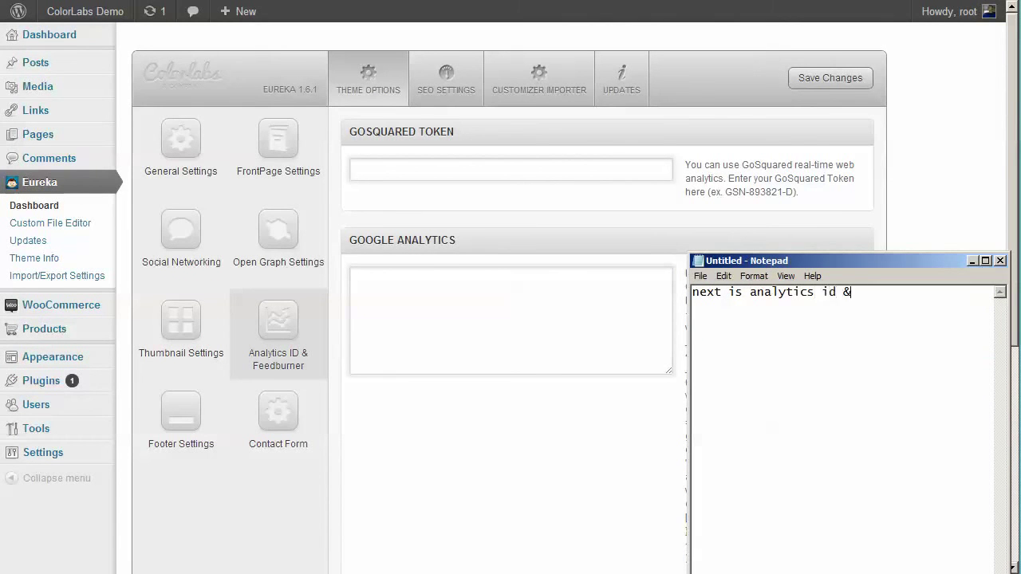
text( feed b)
key(BackSpace)
key(BackSpace)
text(burner)
key(Return)
Add the paragraph "you can choose whether want to use gosquared or google as your analytics by put the given code at the available forms".
text(you ca)
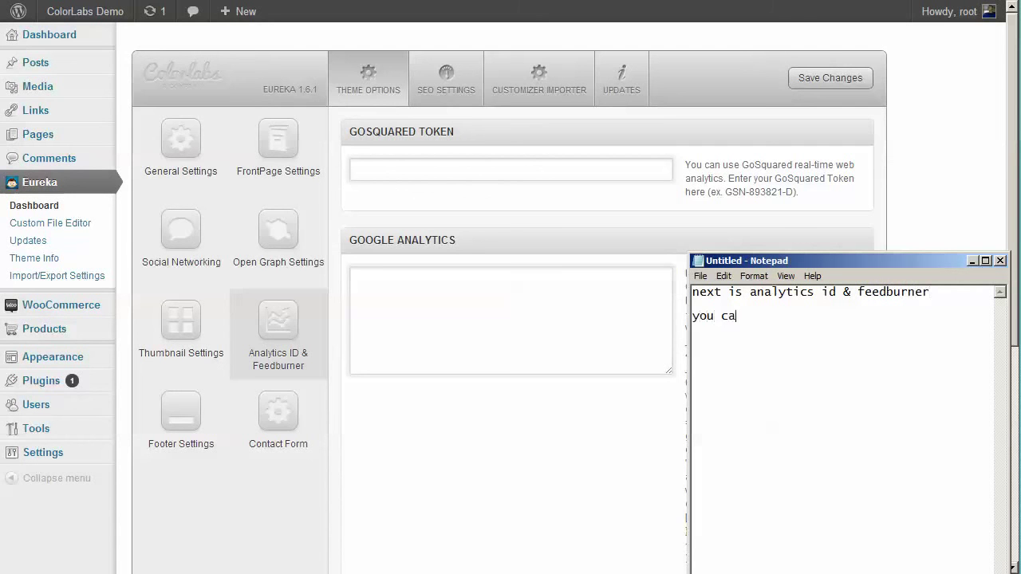
text(n choose whethre)
key(BackSpace)
key(BackSpace)
text(e)
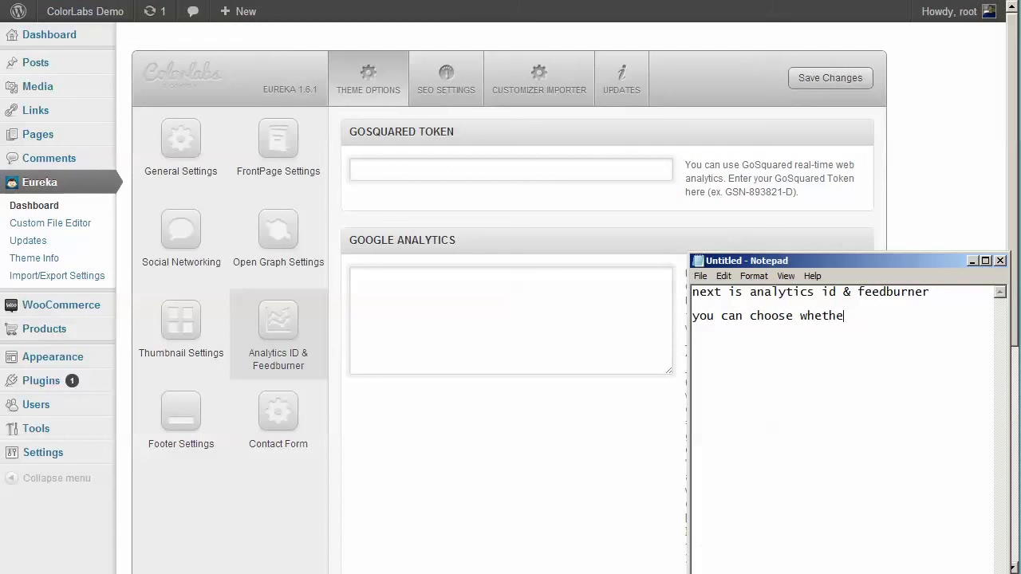
text(r want to use gosq)
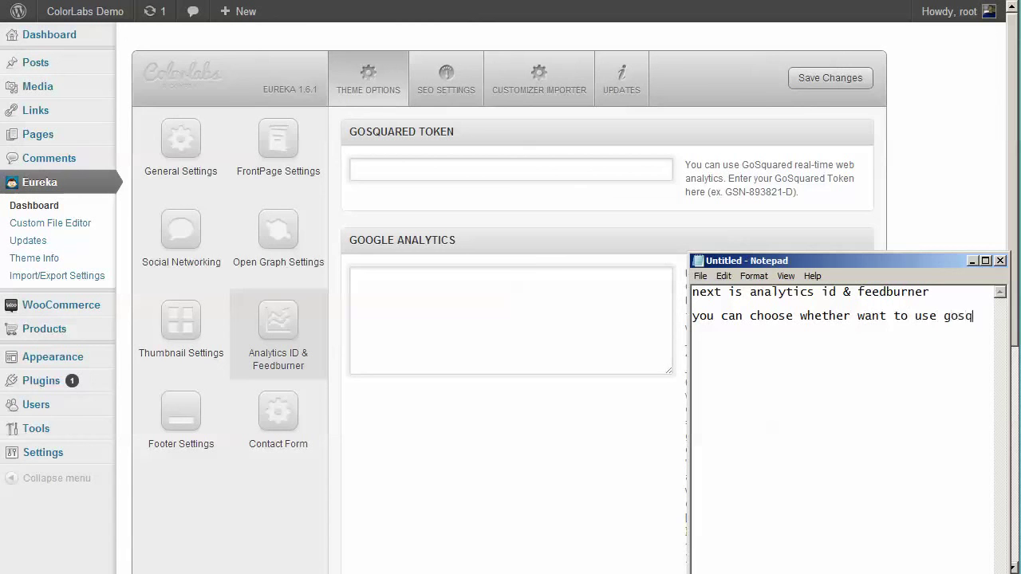
text(uared )
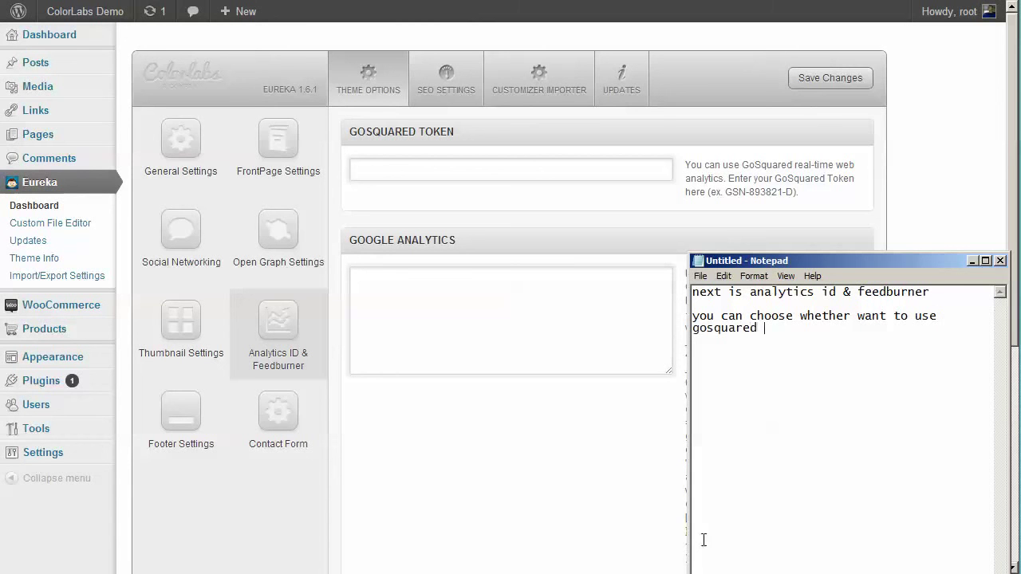
text(or google as your analyt)
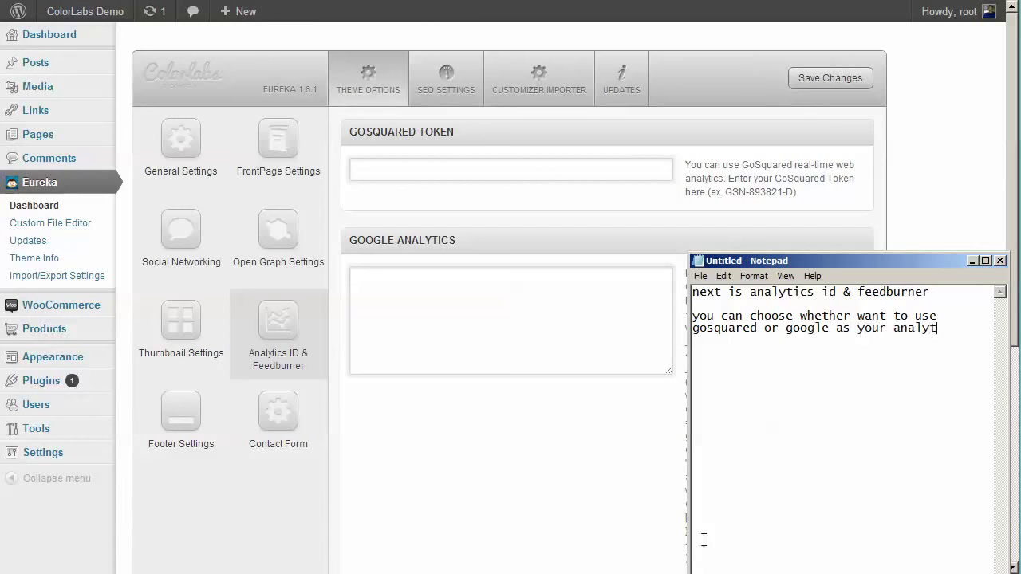
text(ics by putti)
key(BackSpace)
text(the given cod)
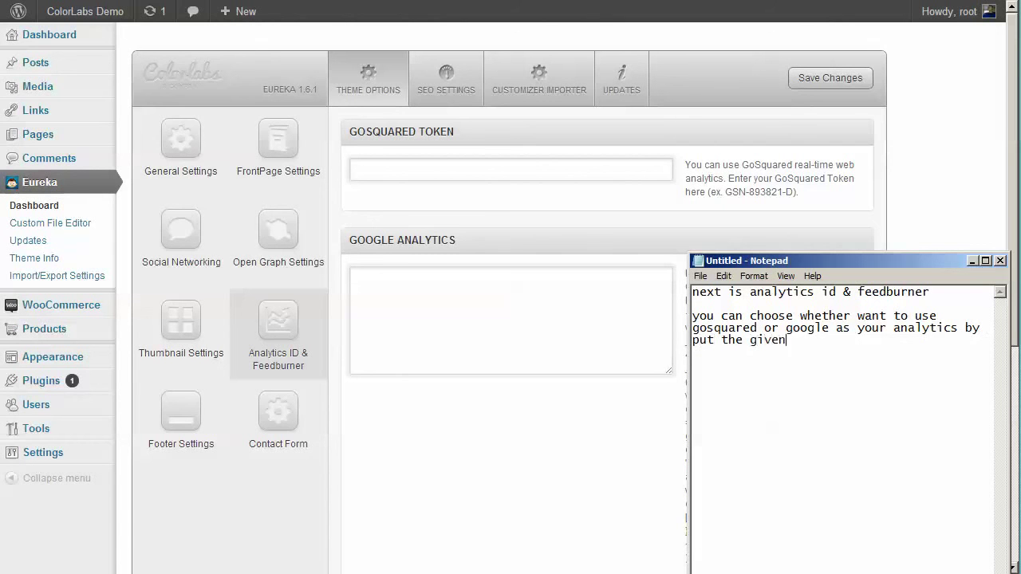
key(BackSpace)
key(BackSpace)
text(code at the available forms)
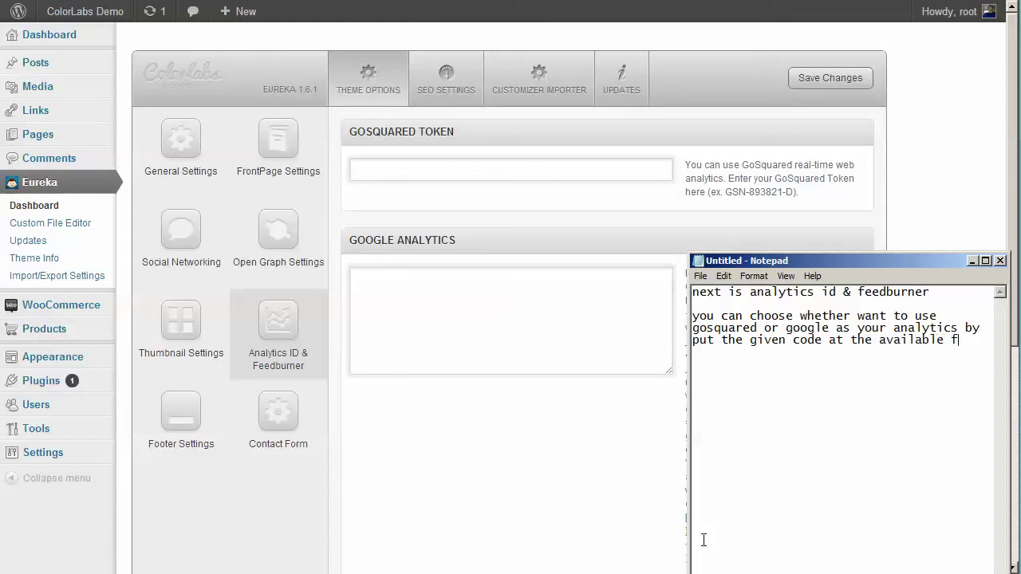
Show the Feedburner fields and replace the Notepad note with "and for the feedburner, this feature is needed for subscription".
click(537, 445)
scroll(531, 441, down, 5)
key(alt+Tab)
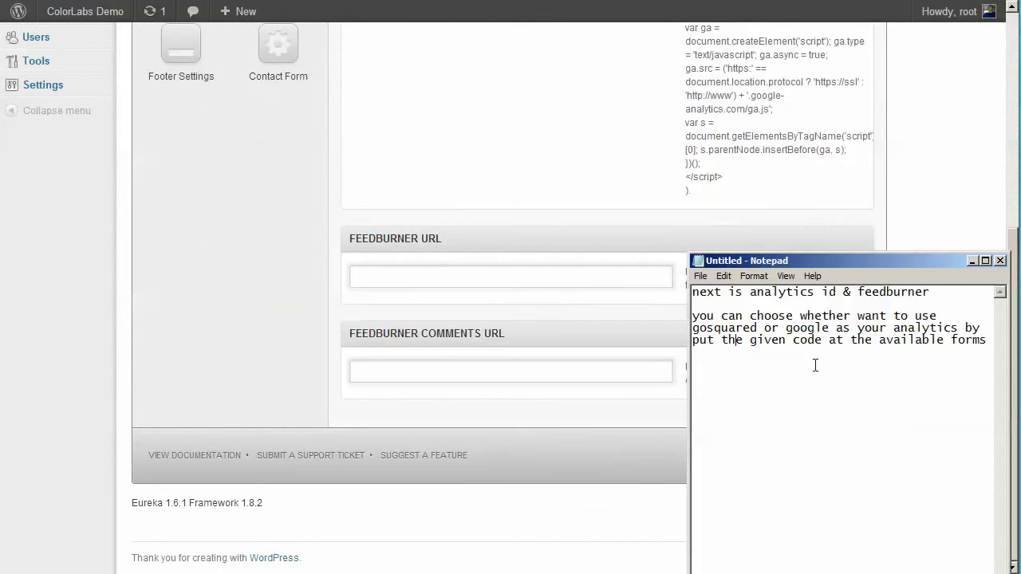
key(ctrl+a)
text(and)
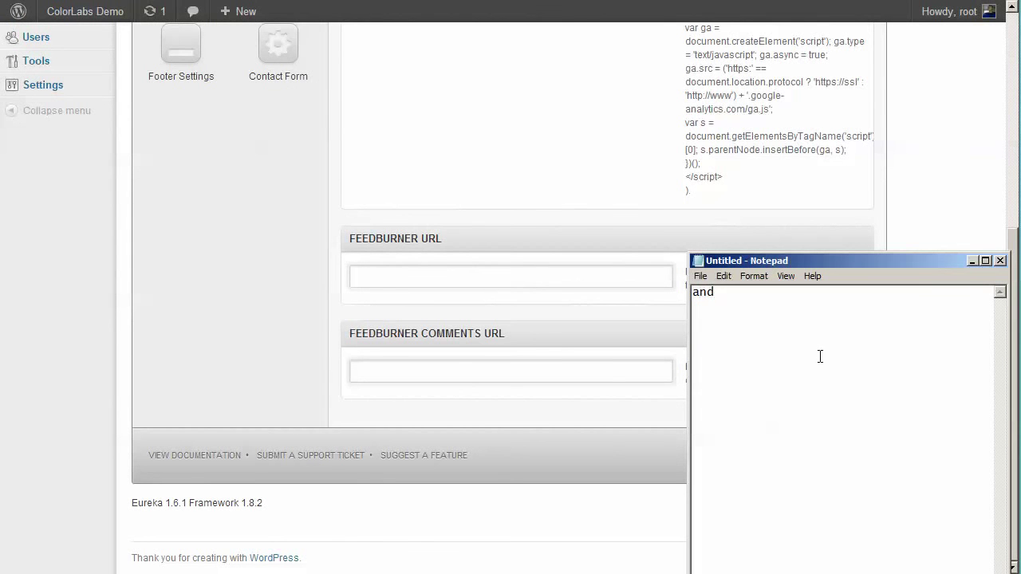
text( for the feedburner, since)
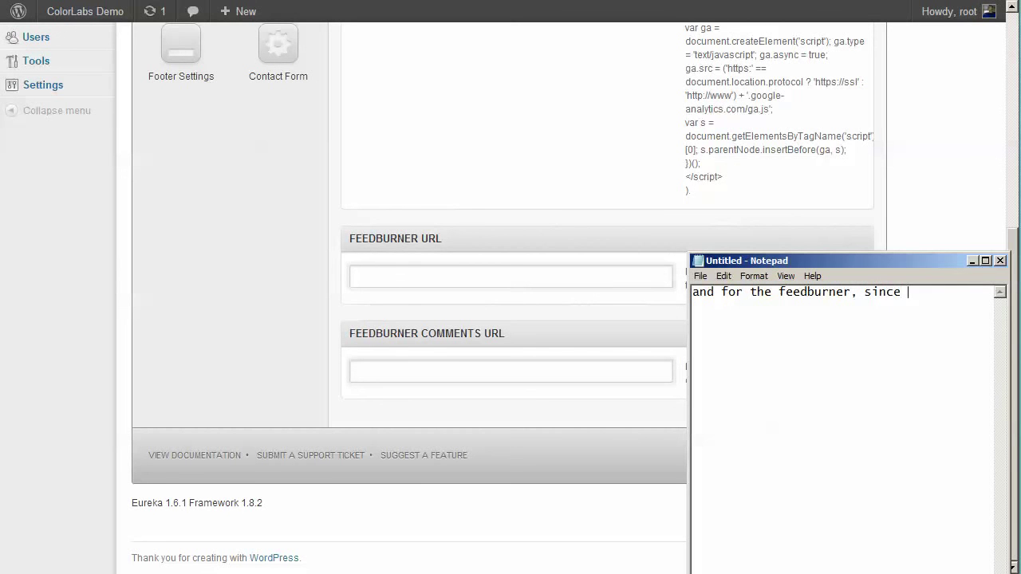
key(BackSpace)
key(BackSpace)
key(BackSpace)
key(BackSpace)
key(BackSpace)
text(this feature is ne)
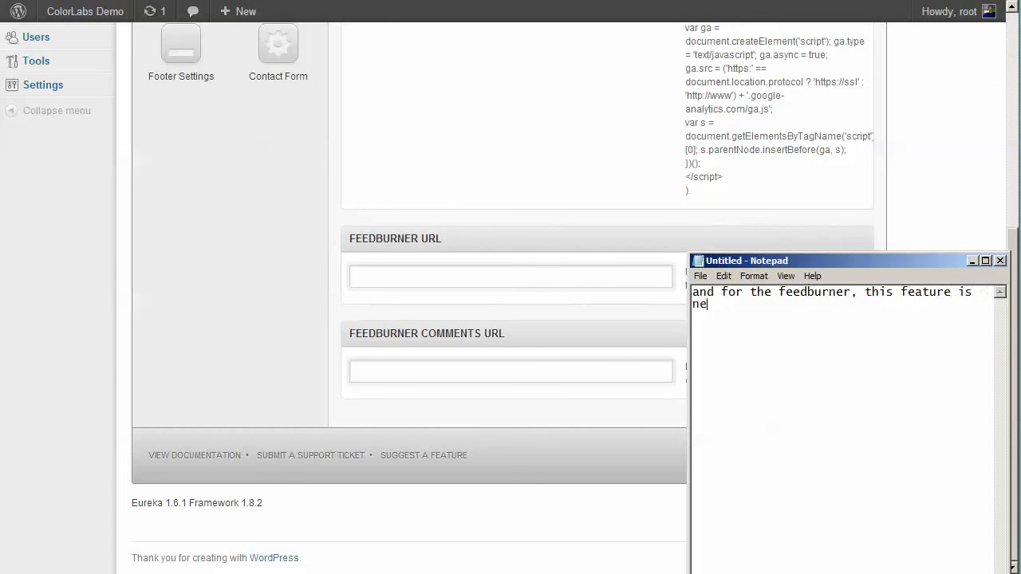
text(eded for subscription)
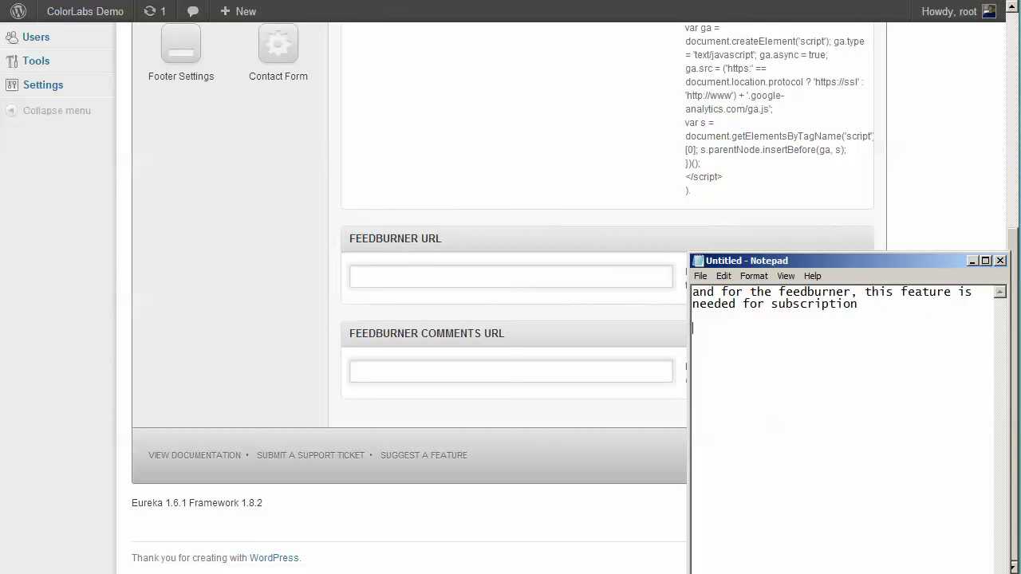
Add the paragraph "you can put your feedburner & feedburner comments url at the available forms" to the Feedburner note.
key(Return)
key(Return)
text(you can put your feed)
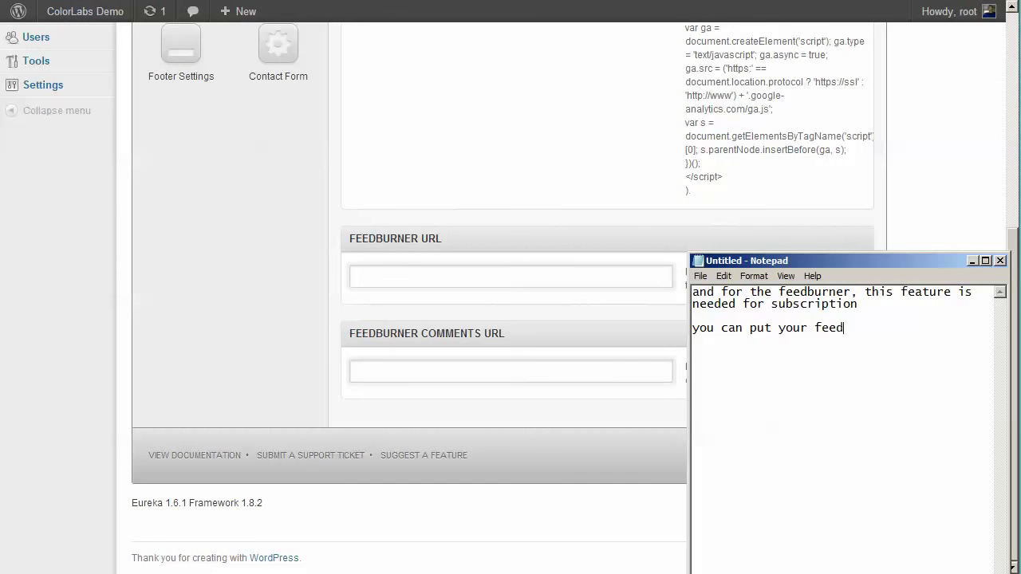
text(burner & feedburner com)
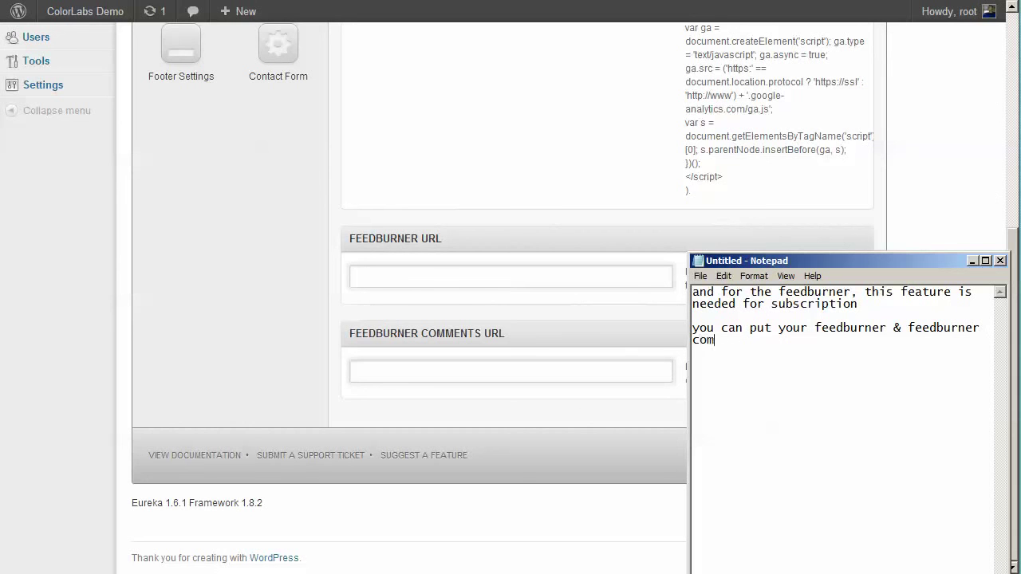
text(ments url at the avail)
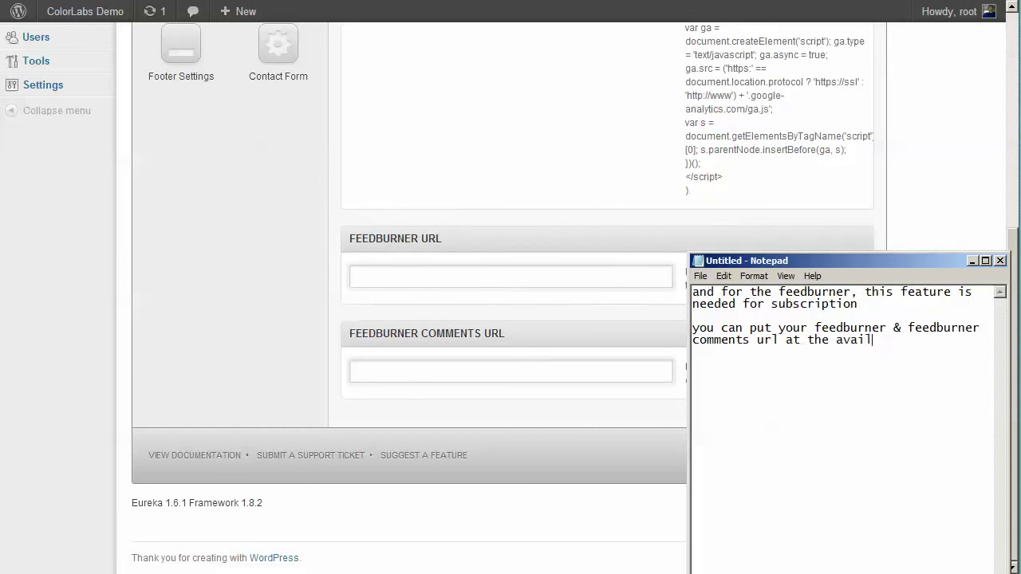
text(able forms)
Open the Footer Settings in the theme options and point out the custom credit option.
click(263, 193)
scroll(247, 232, up, 3)
drag(174, 312, 523, 351)
click(496, 165)
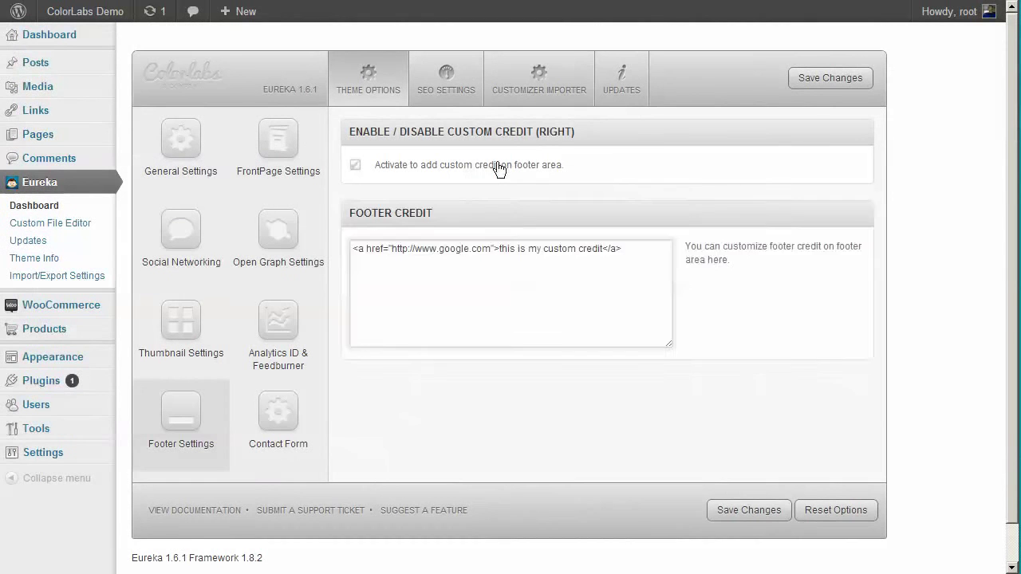
click(496, 165)
double_click(488, 165)
Replace the Notepad note with the line "next is custom credit at footer".
key(alt+Tab)
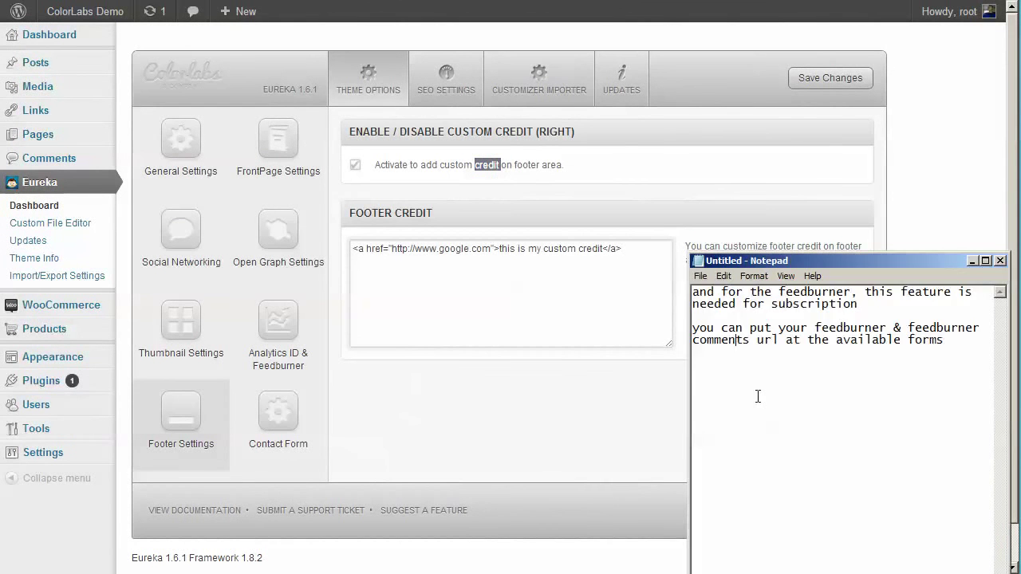
key(ctrl+a)
key(BackSpace)
text(next is )
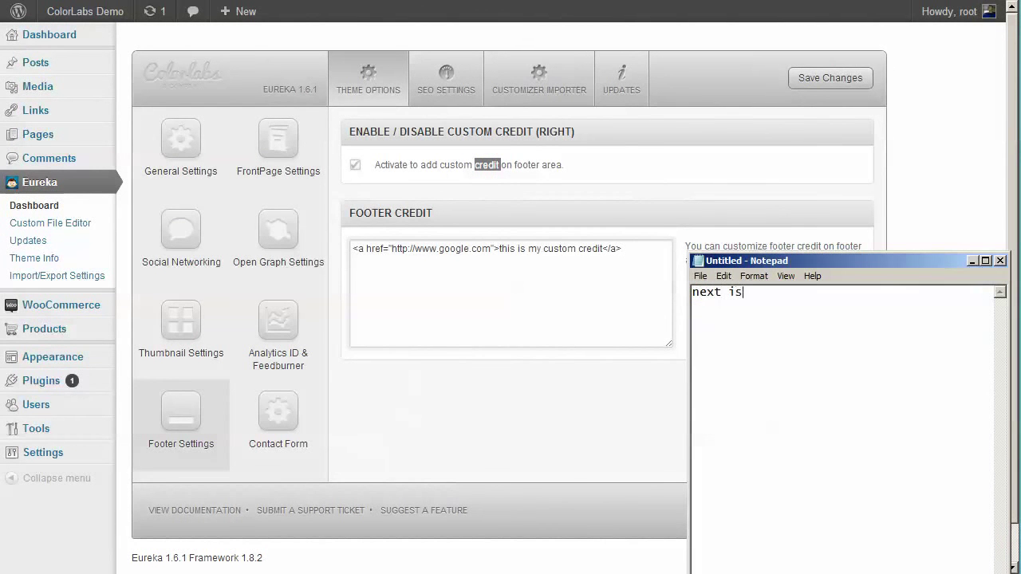
text(f)
key(BackSpace)
text(custom cread)
key(BackSpace)
key(BackSpace)
text(dit at foot)
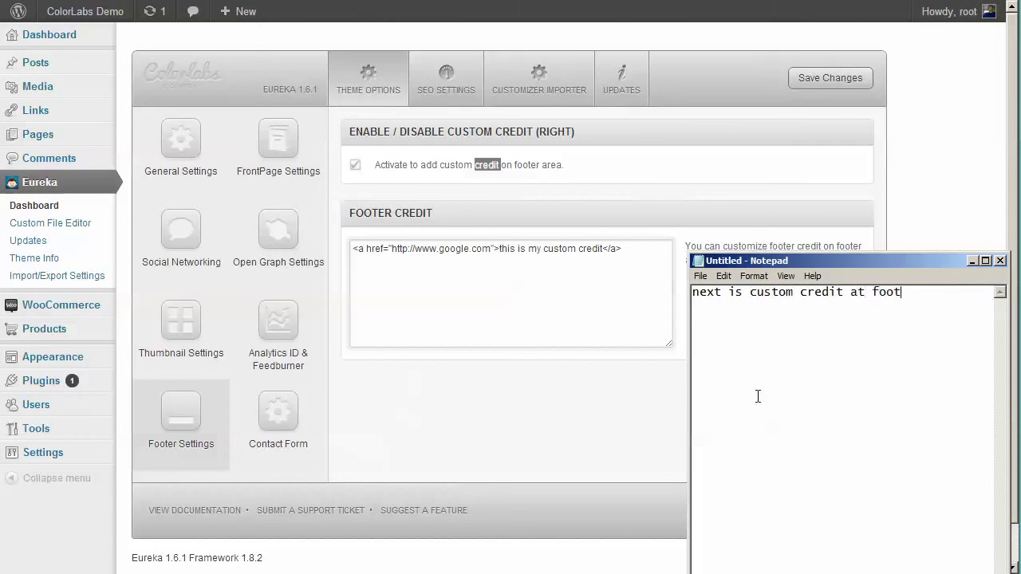
Add the paragraph "you can turn it on/off" below the custom credit line.
text(eryou ca t)
text(n turn it on)
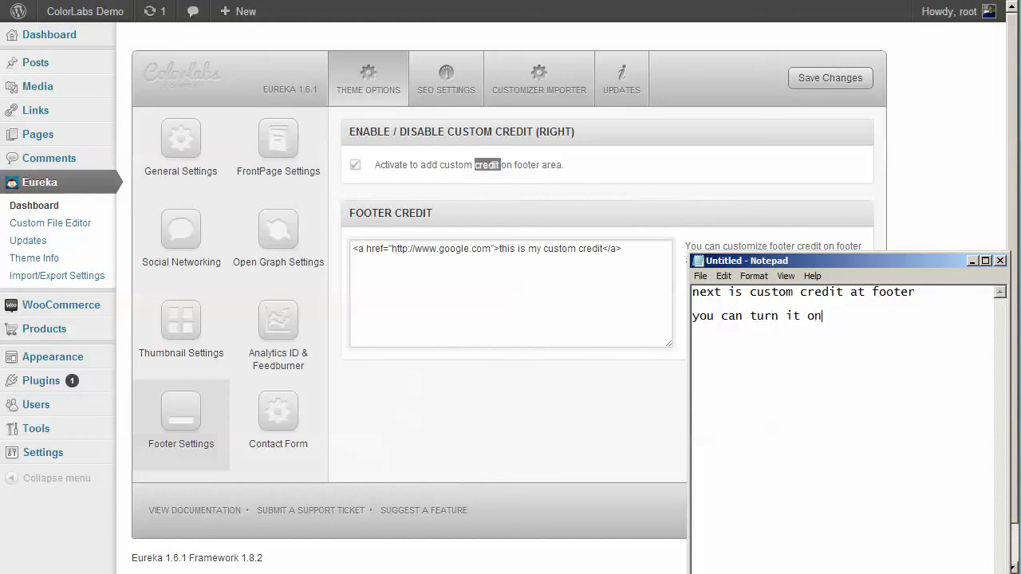
text(/off)
Add the paragraph "if you do want to display the custom credit, you could type any HTML code on it, such as href, table, etc.".
text(if you do w)
text(ant)
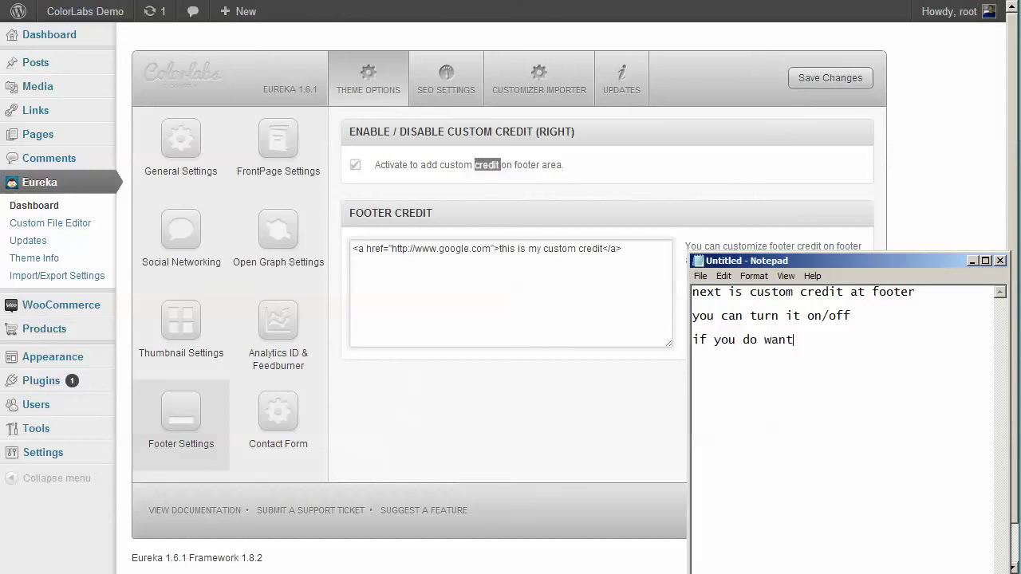
text( to display the custom)
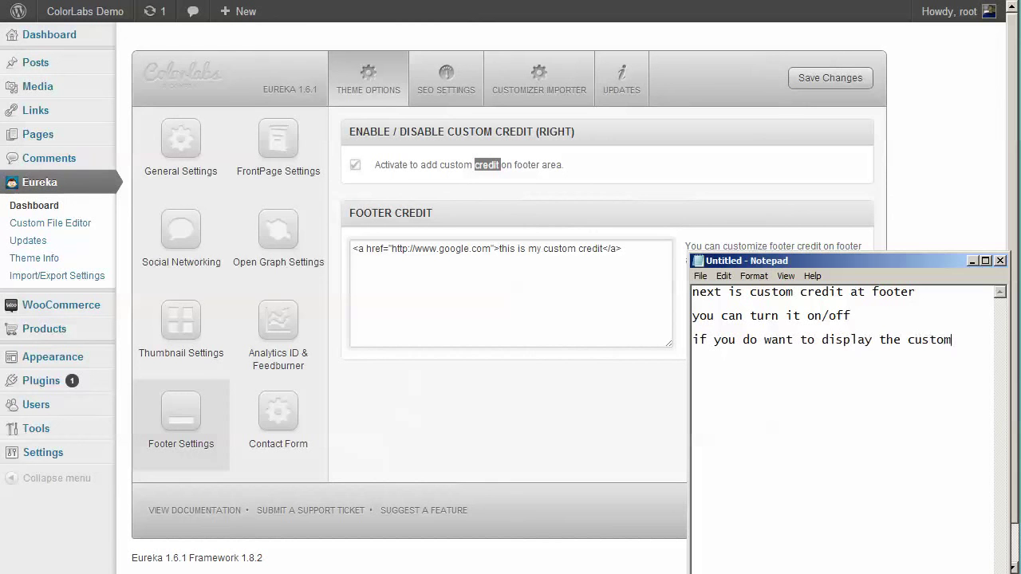
text( credit, you could type any )
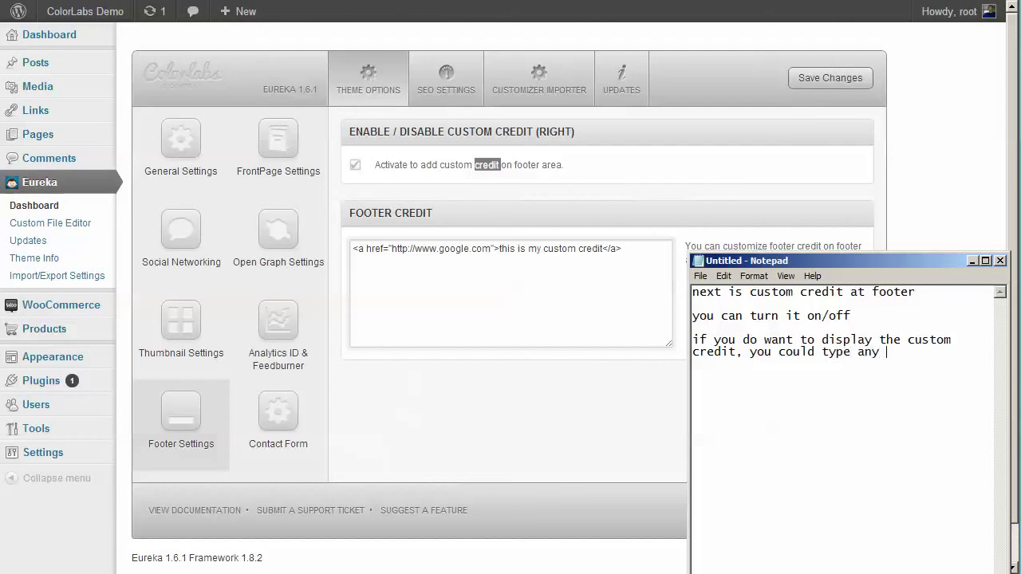
text(HTML code i)
key(BackSpace)
text(on it, such as)
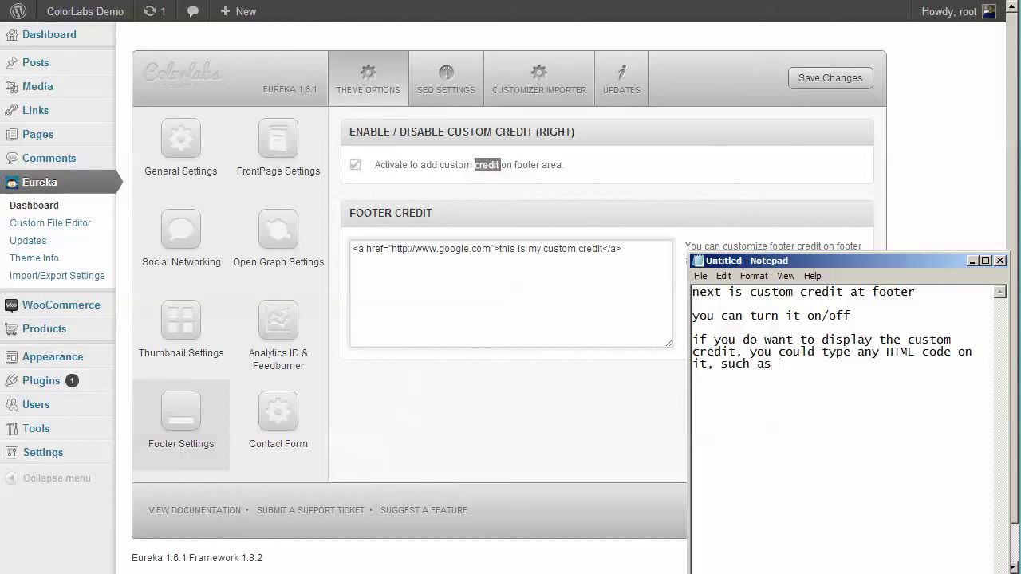
text( h)
key(BackSpace)
text(hred)
key(BackSpace)
text(f, table, etc)
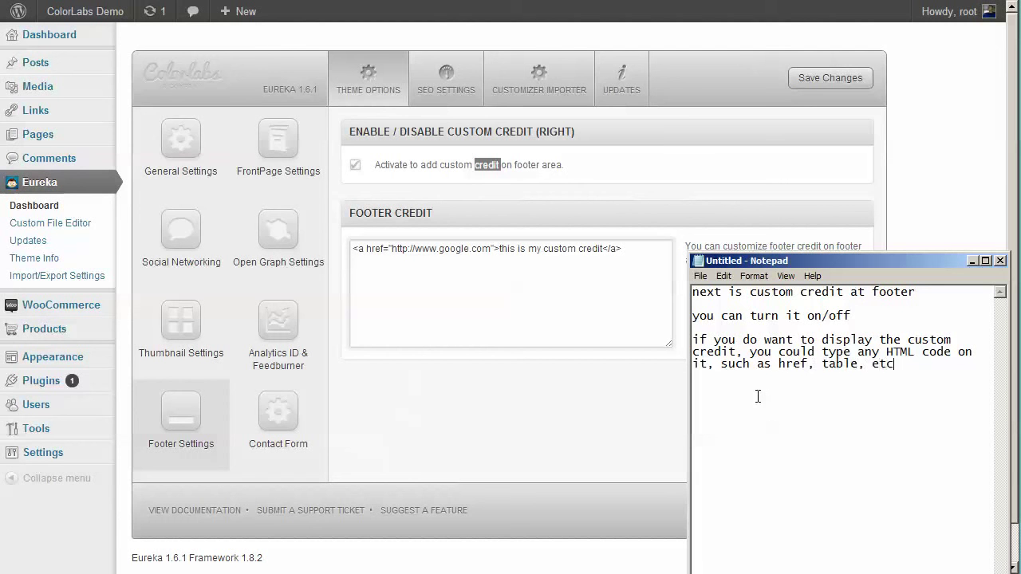
text(.)
key(Return)
Open the Contact Form settings and replace the Notepad note with "and the last item is destination email address".
click(488, 431)
drag(276, 410, 661, 405)
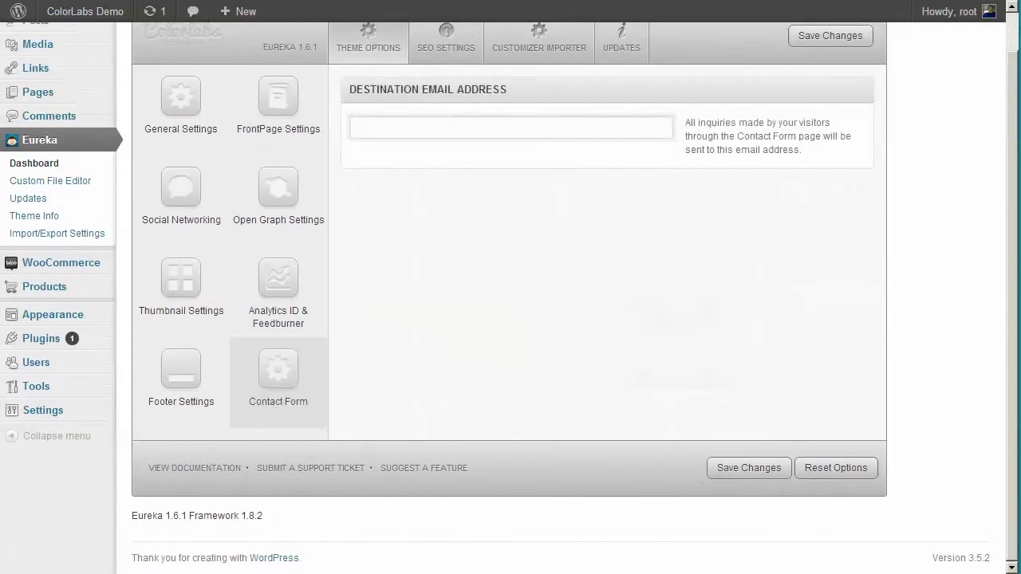
key(alt+Tab)
key(ctrl+a)
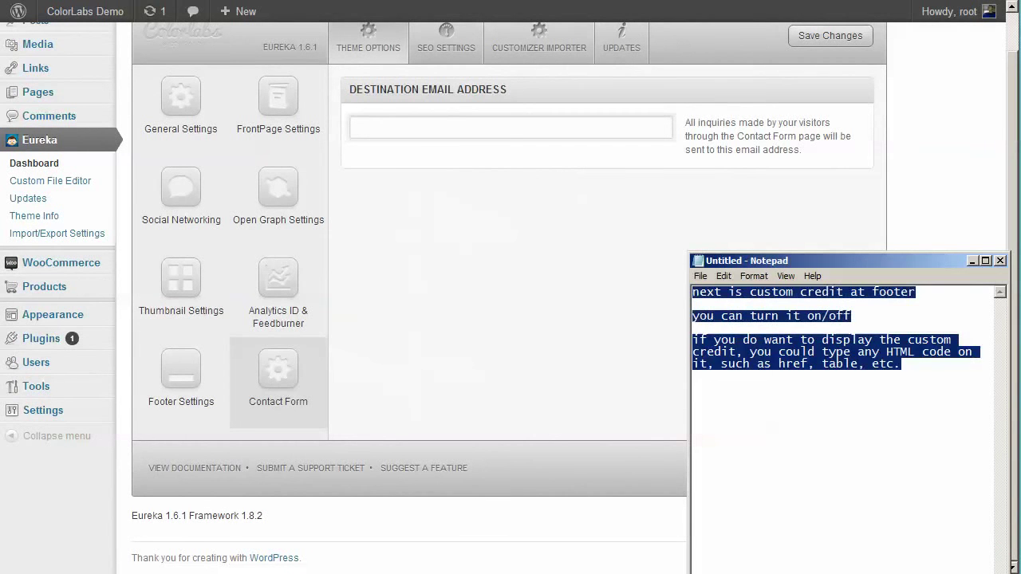
text(and the last item is)
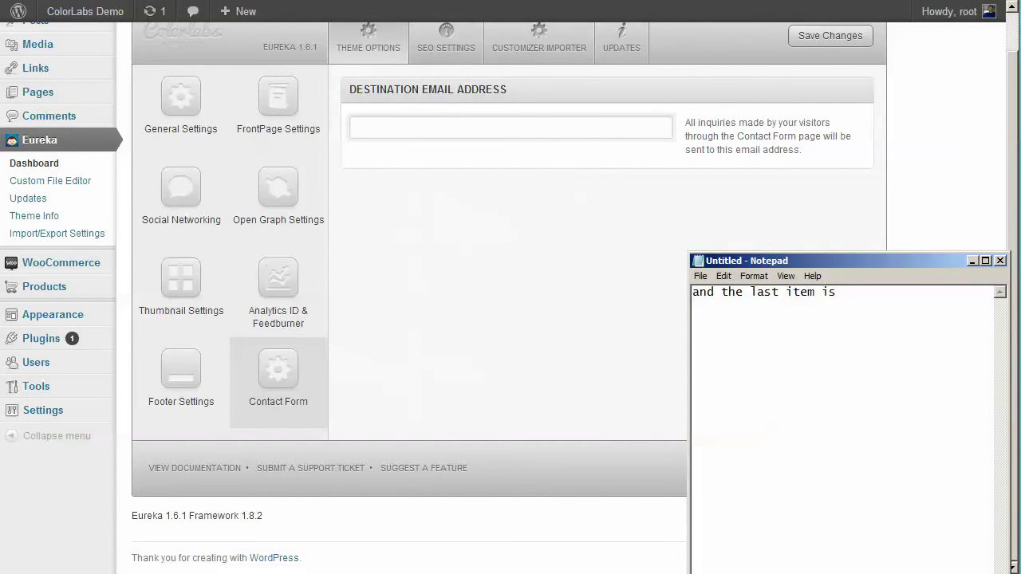
text( destination email addr)
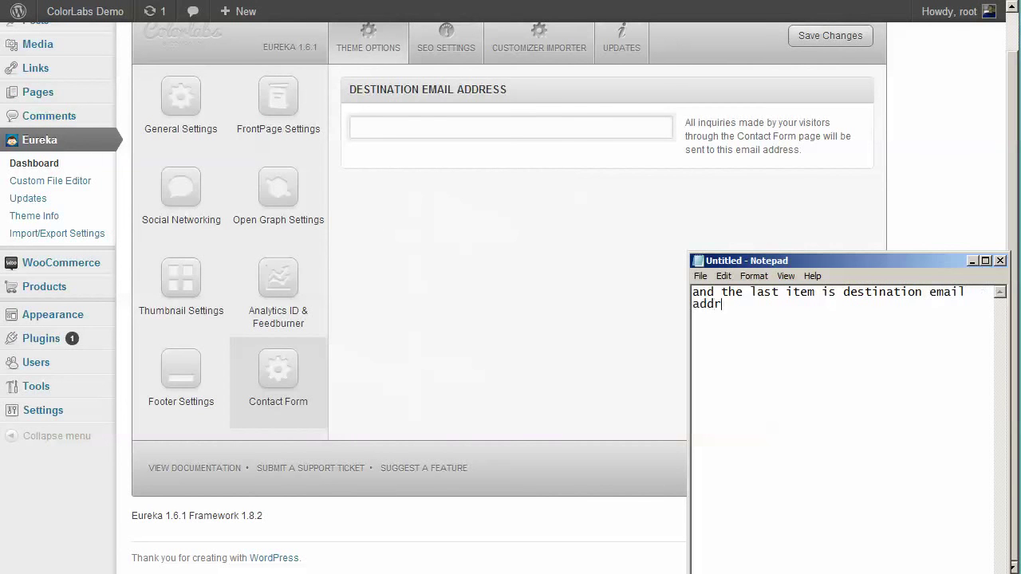
Finish the destination email address line and add "if you remmember what i said before if there are 3 page templates available:" below it.
text(ess   if you remmember at the)
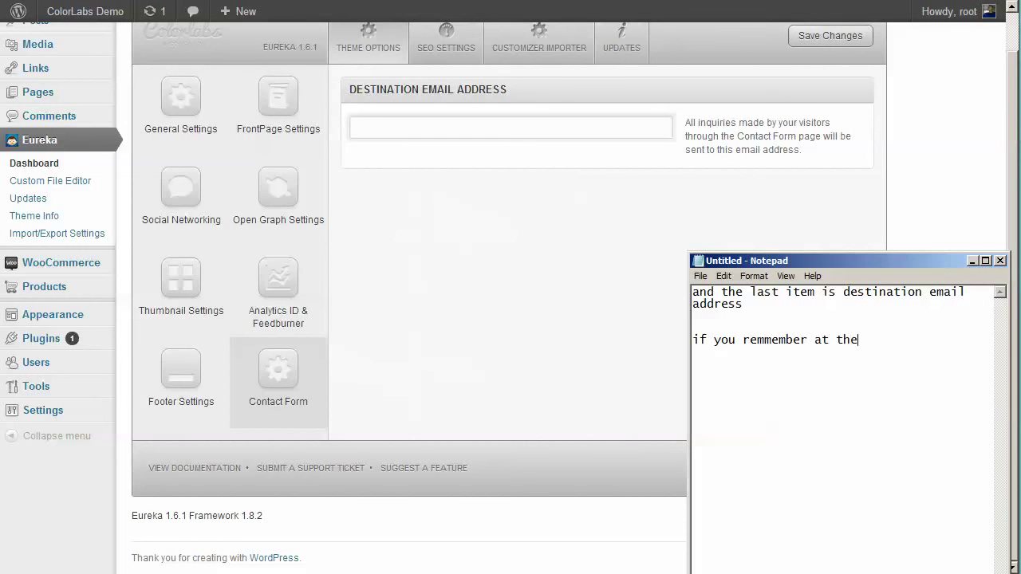
key(BackSpace)
key(BackSpace)
key(BackSpace)
key(BackSpace)
key(BackSpace)
key(BackSpace)
text(wh)
text(at i say)
key(BackSpace)
text(ud)
key(BackSpace)
key(BackSpace)
key(BackSpace)
text(id)
key(BackSpace)
key(BackSpace)
text(aid before i)
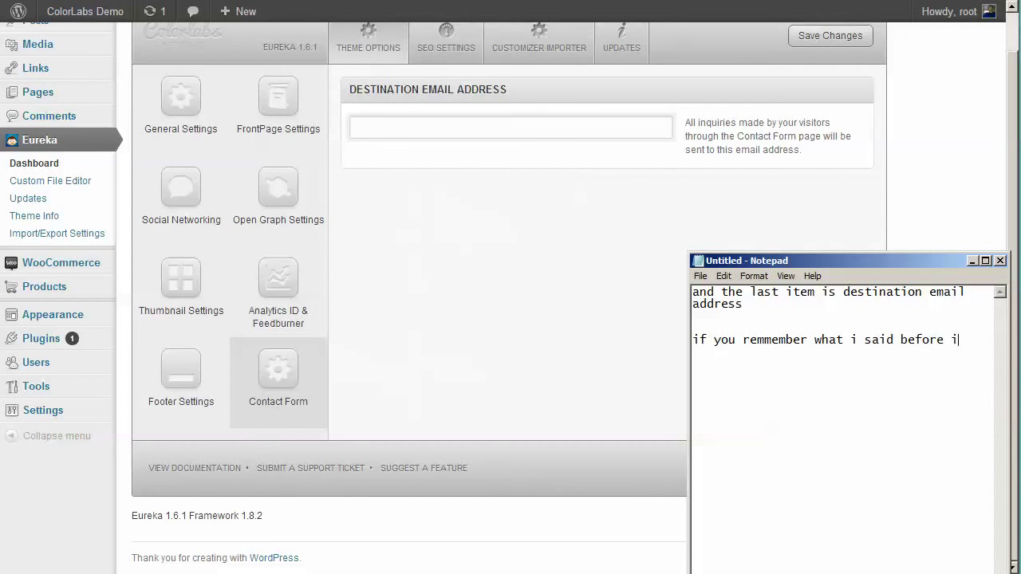
text(f there are 3 page t)
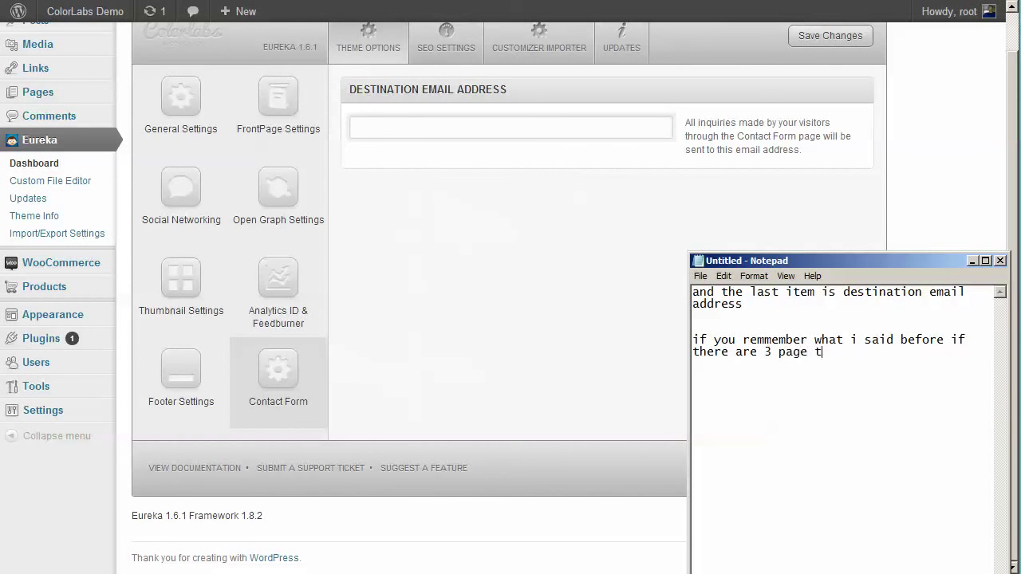
text(emplates available:)
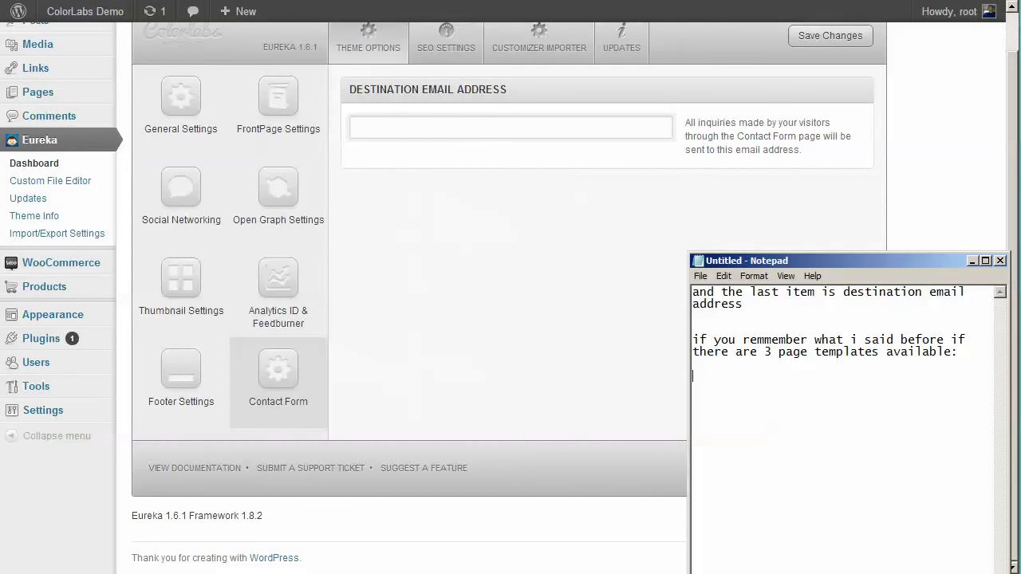
List the page templates in the note as "1.blog", "2.sitemap" and "3.contact" on separate lines.
text(  1.blog )
text(2.)
text(sitema)
key(BackSpace)
text(map)
key(Return)
text(3)
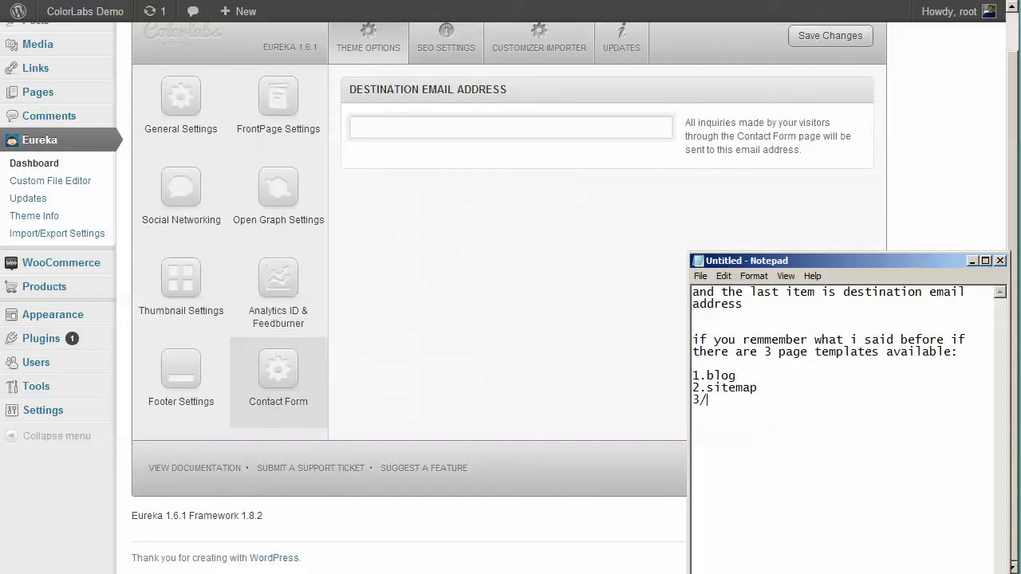
text(.contact)
key(Return)
key(Return)
Add the note "for contact page template, you will need to put your email address here as the recepient for all inquiries made at the contact page template".
text(for contact)
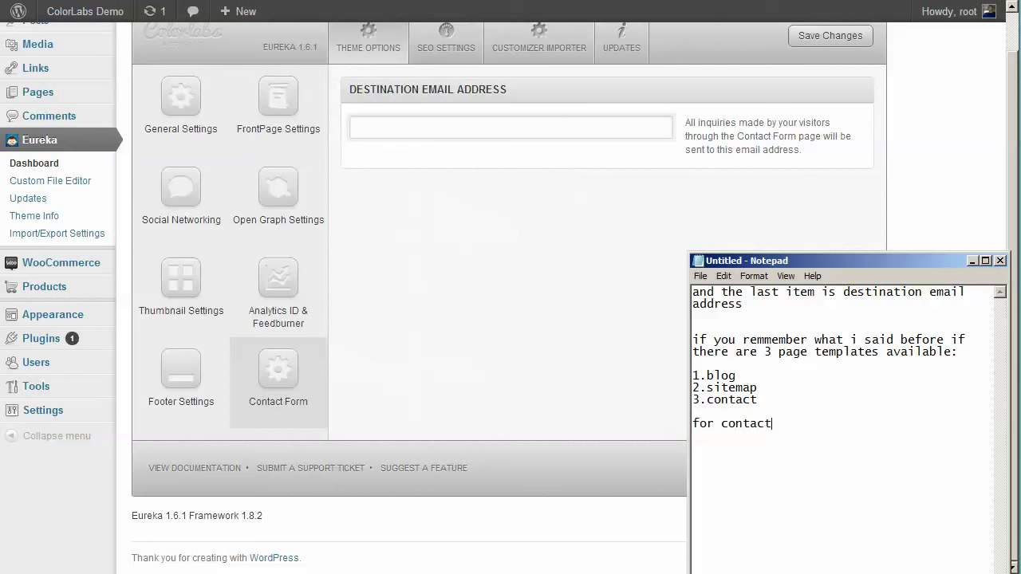
text( page template, you wil)
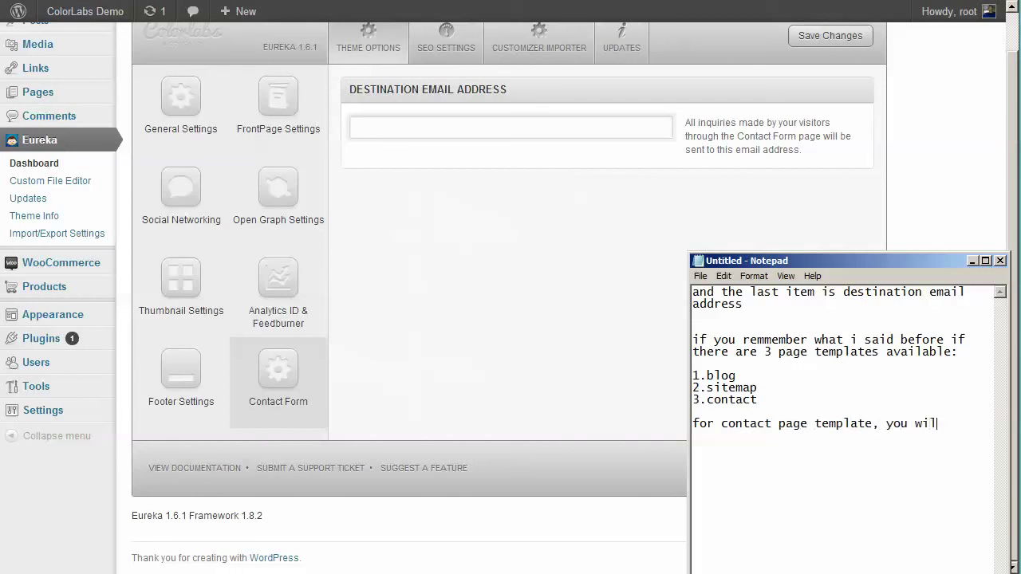
text(l need to put your emai)
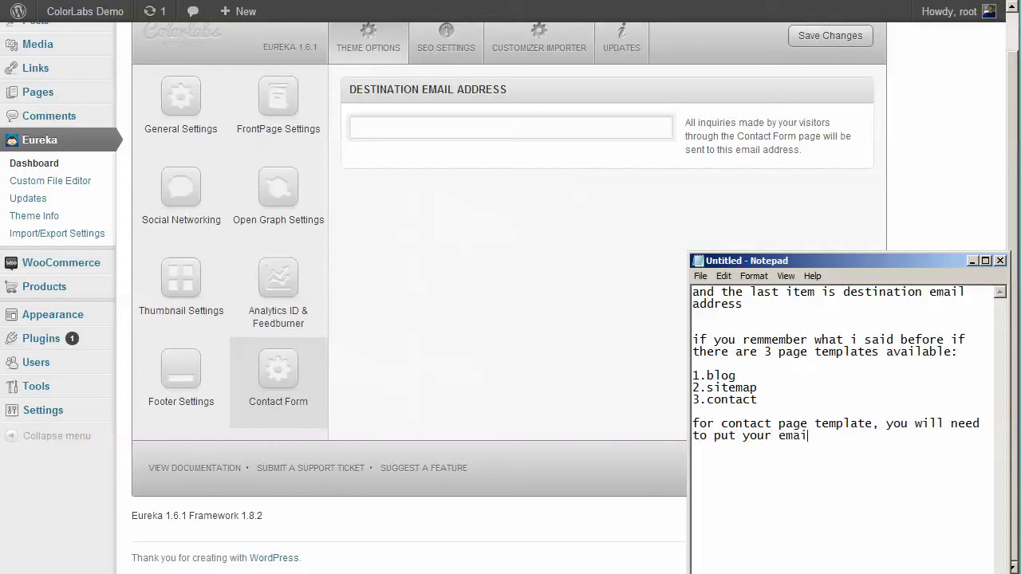
text(l address here as the r)
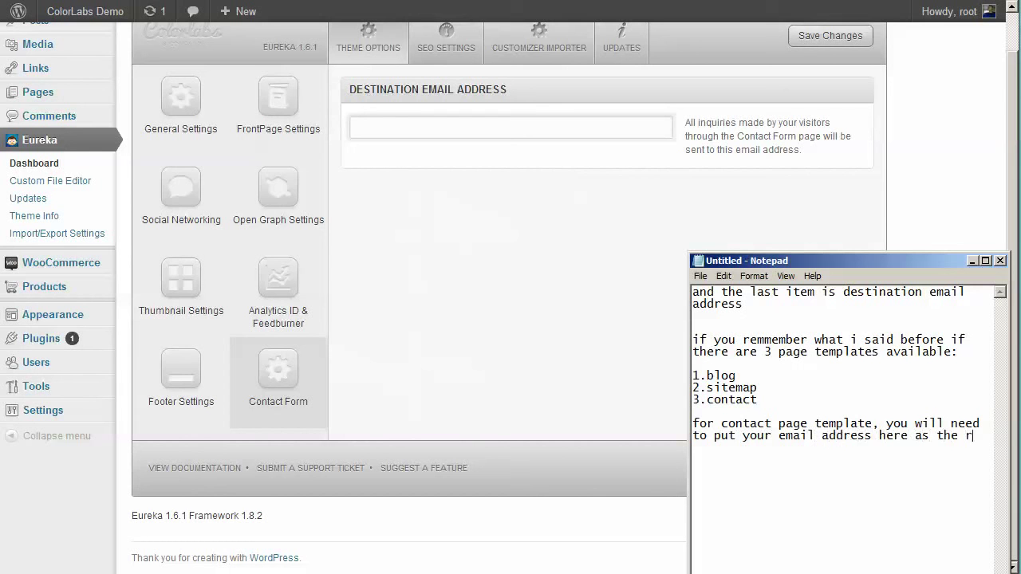
text(ecei)
text(p)
key(BackSpace)
text(ip)
key(BackSpace)
key(BackSpace)
text(pient for all inquir)
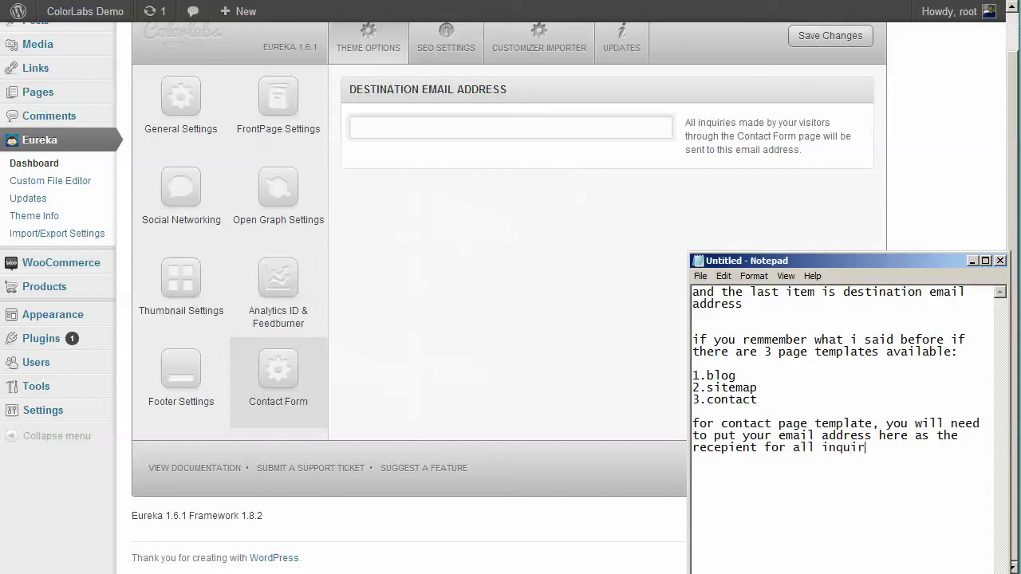
text(ies made at the contact page )
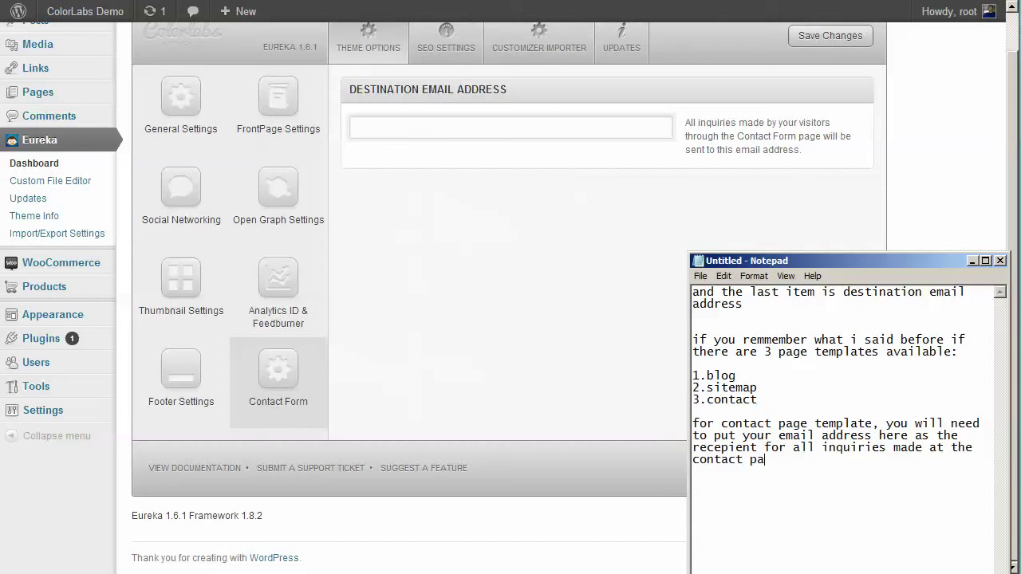
text(template)
Open the Custom File Editor and replace the Notepad note with "this theme also have a feature to put your own custom css".
click(483, 266)
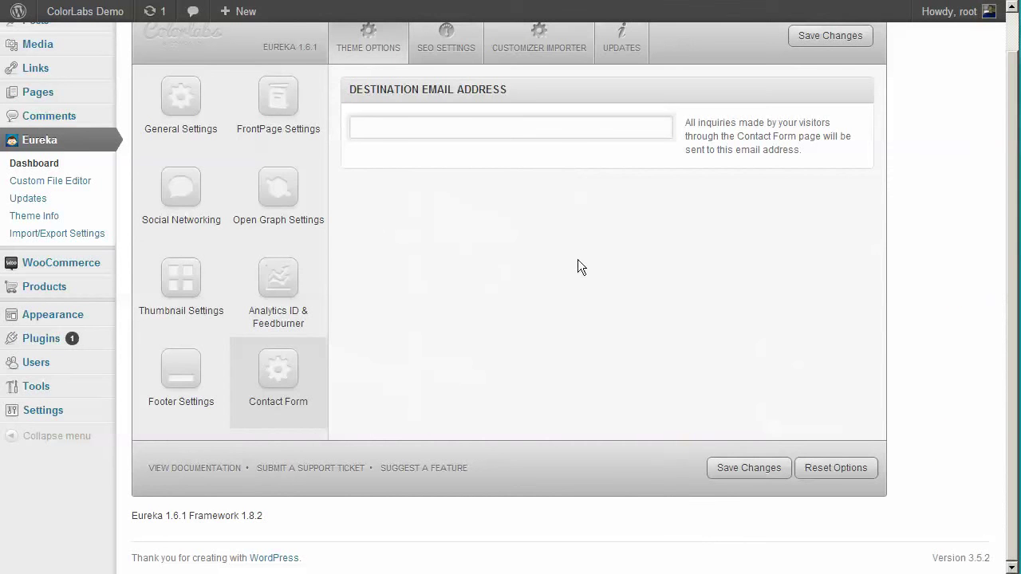
click(76, 182)
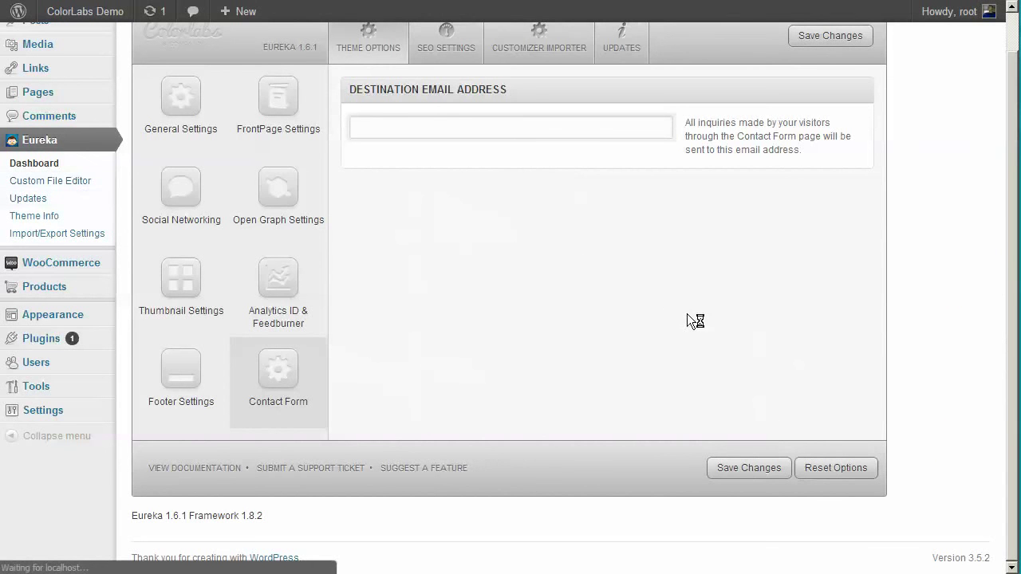
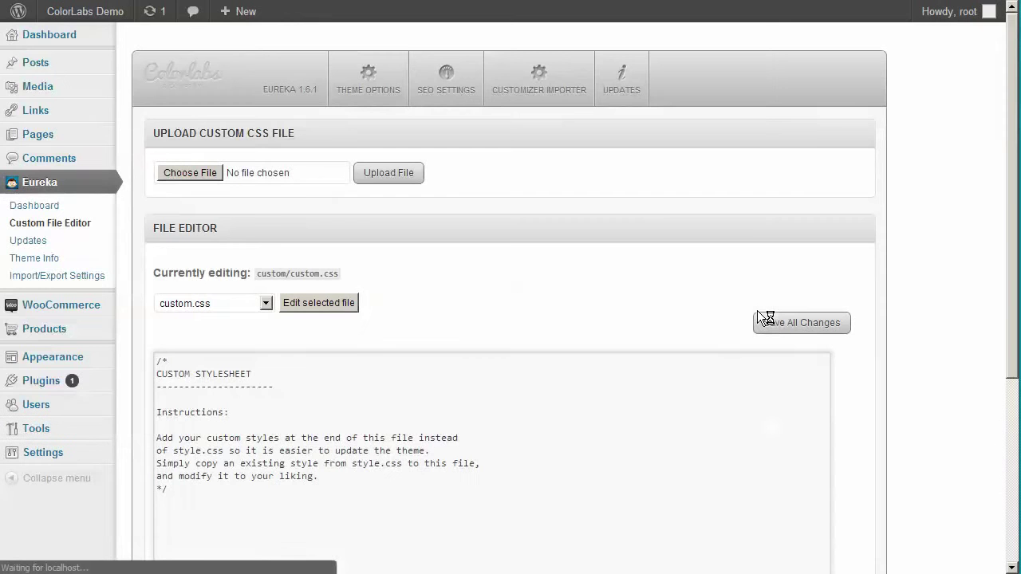
scroll(754, 307, down, 2)
key(alt+Tab)
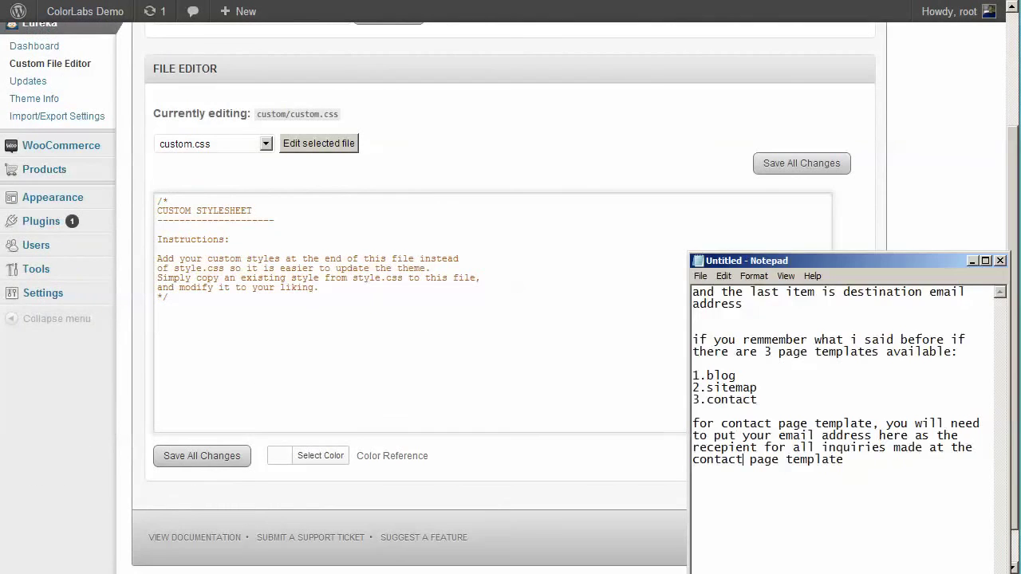
key(ctrl+a)
text(this theme )
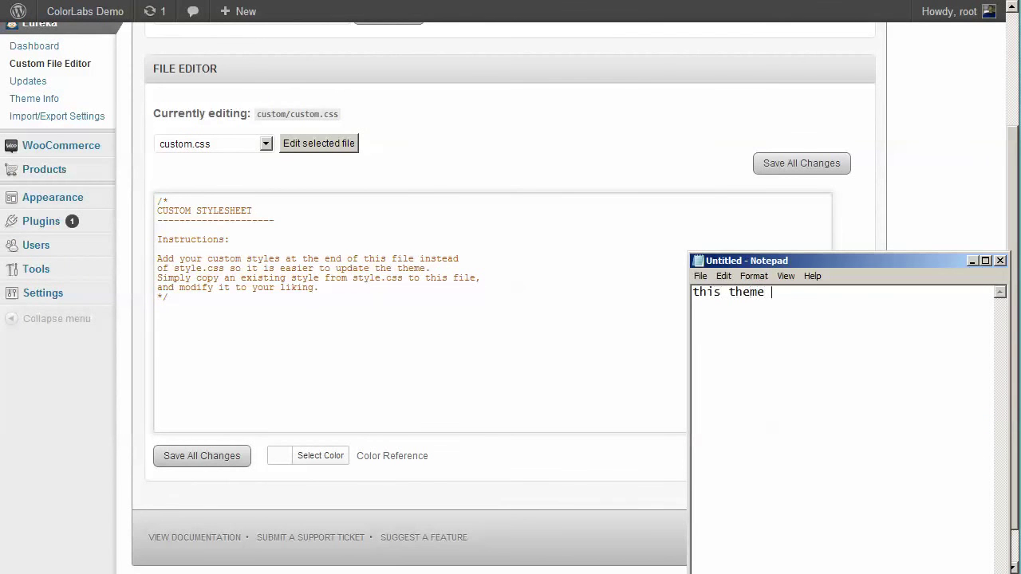
text(also have a feature t)
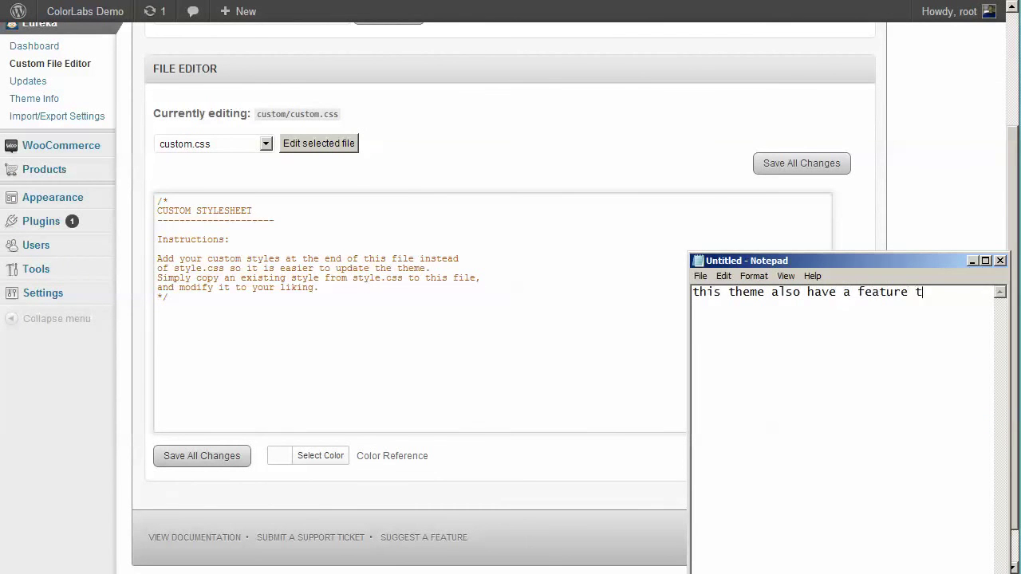
text(o put your own custom css)
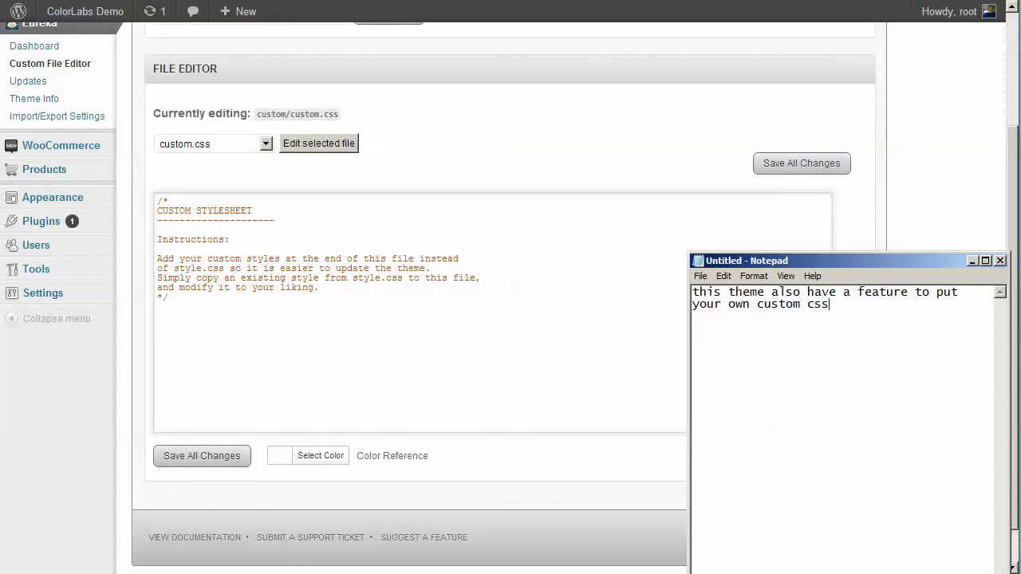
Add the paragraph "don't be worry to put your code here because even if you do update the theme, this custom css will not removed/deleted".
key(Return)
key(Return)
text(don't be worry to put your )
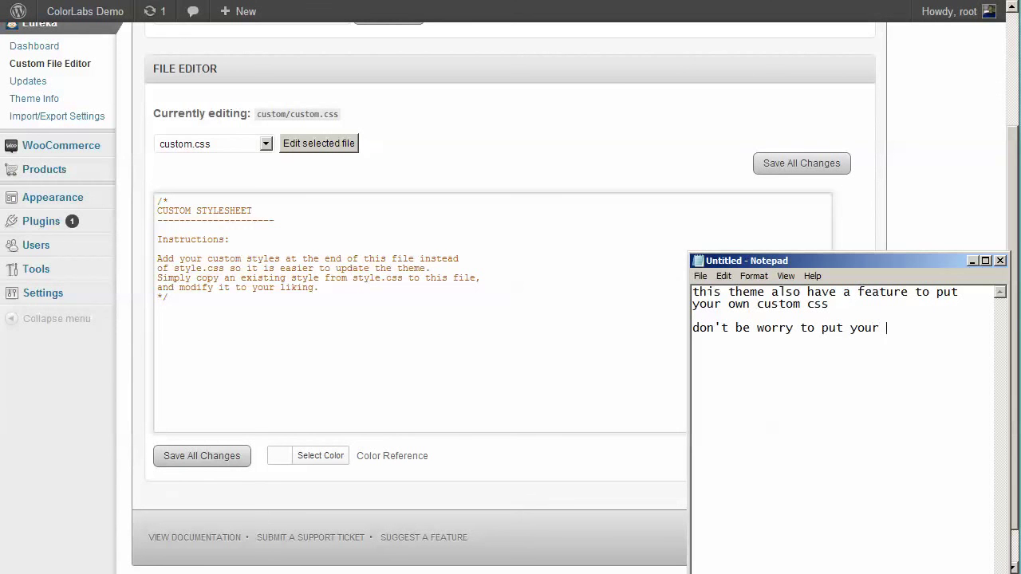
text(code here because )
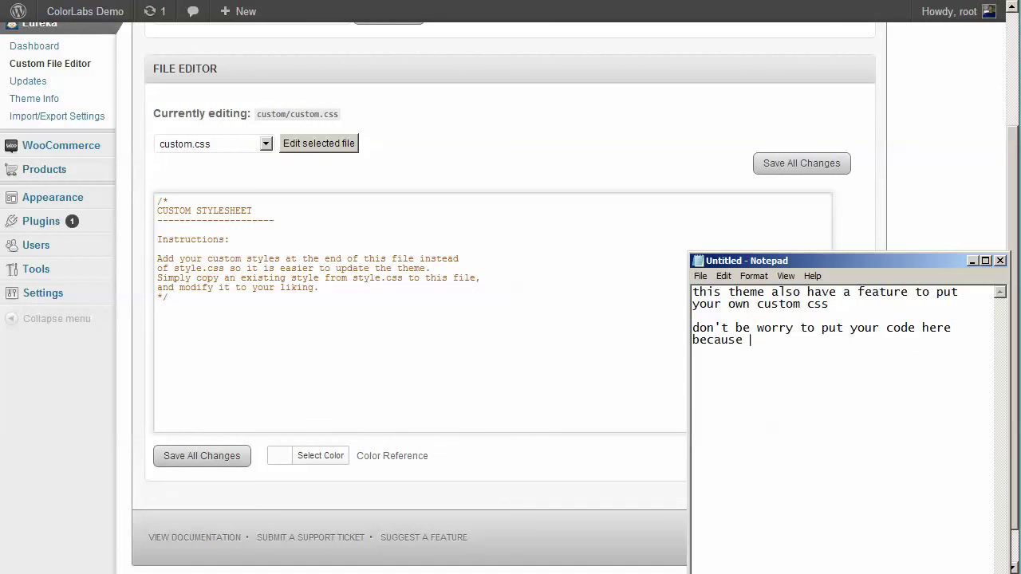
text(even if you do update t)
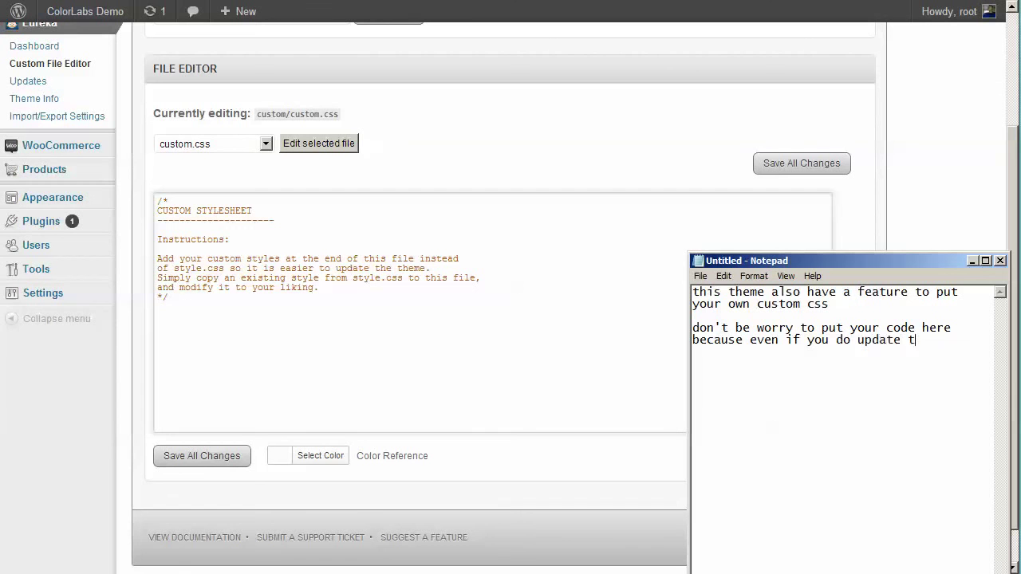
text(he theme, this custom c)
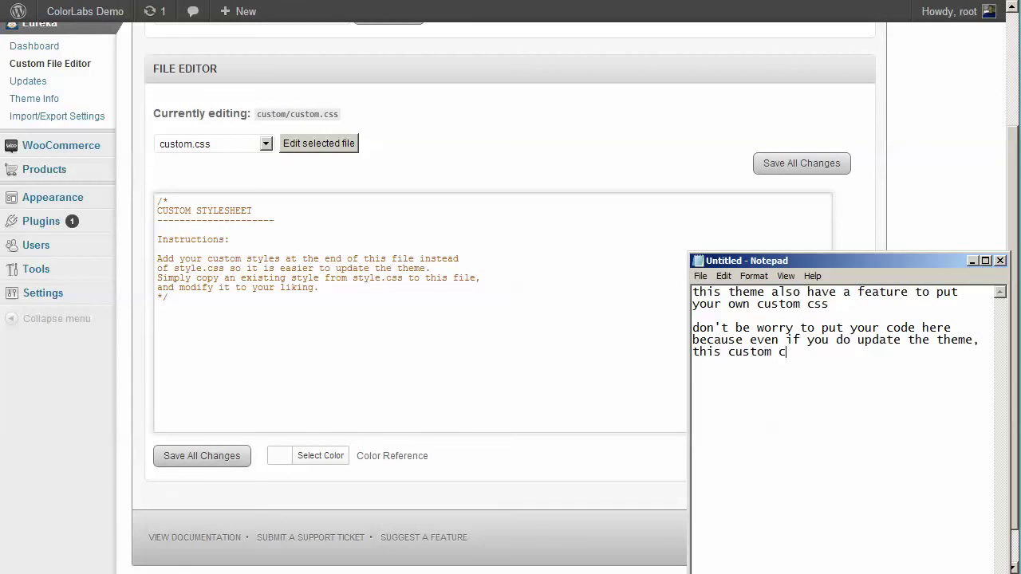
text(ss will not removed/del)
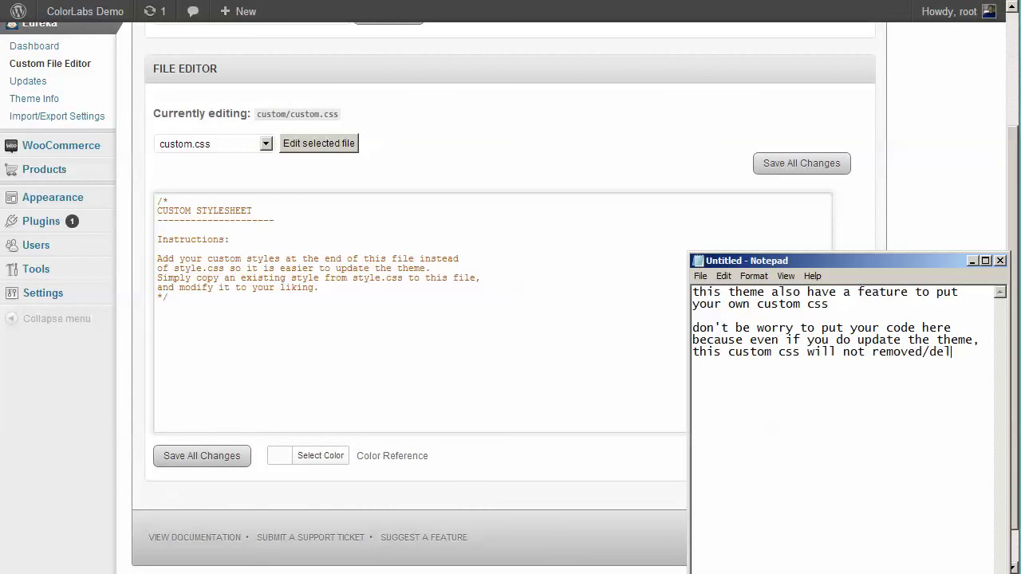
text(eted)
Replace the Notepad note with "and next is to create a custom menu navigation".
click(813, 409)
key(ctrl+a)
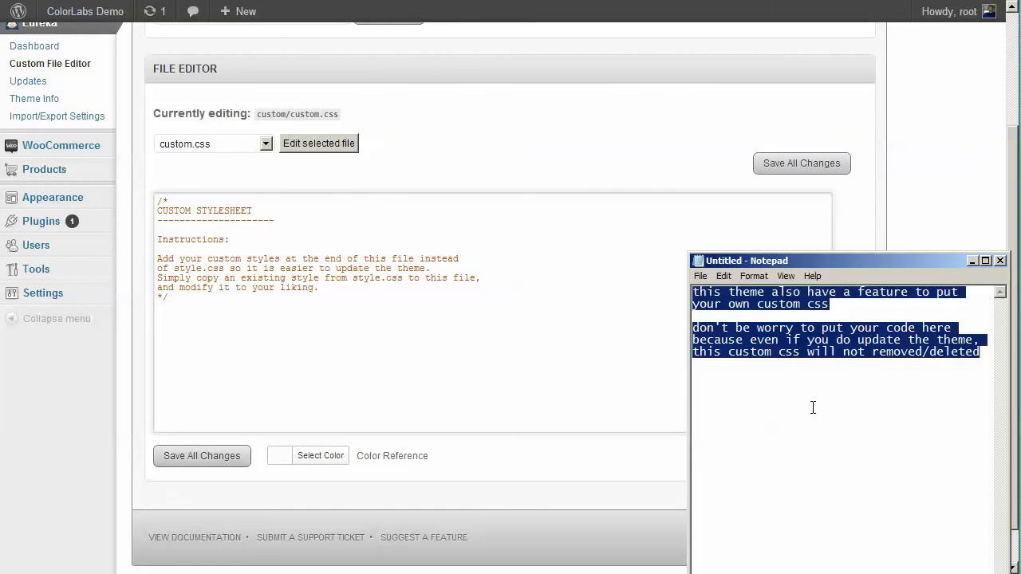
text(and)
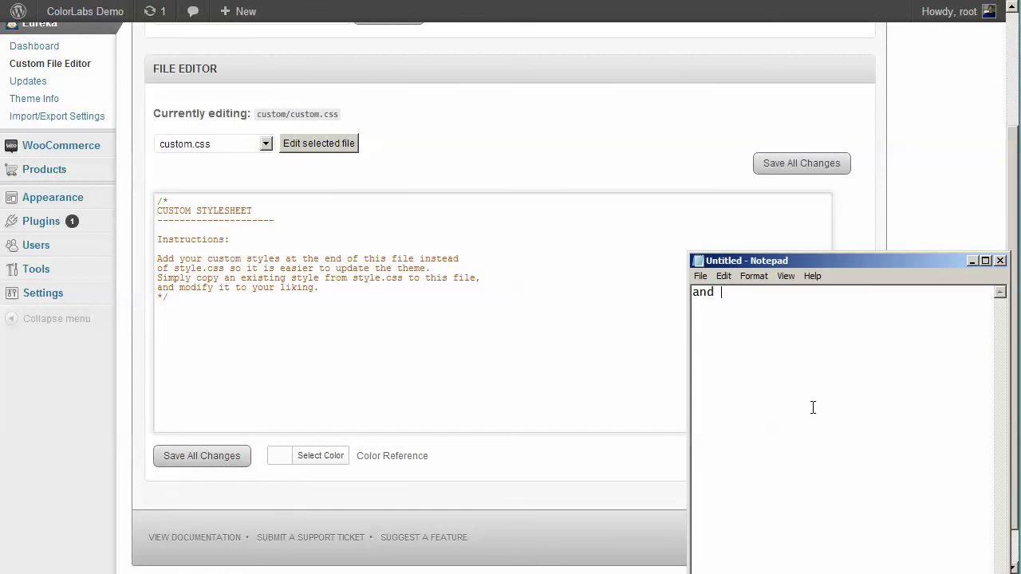
text( next is to create a custom menu )
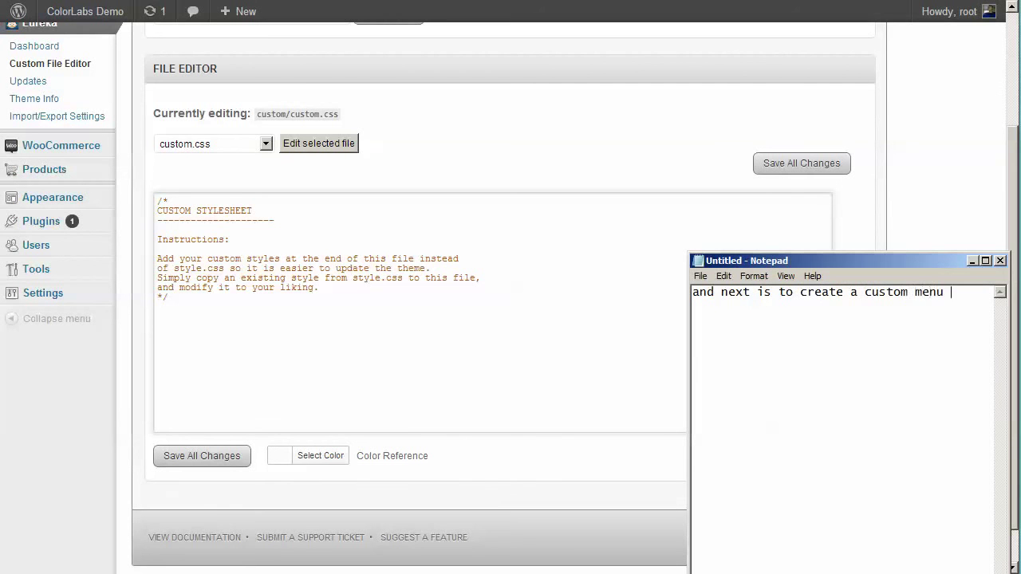
text(navigation)
Open the Appearance Menus page and replace the Notepad note with "at eureka there are 2 menu navigations available:".
click(535, 369)
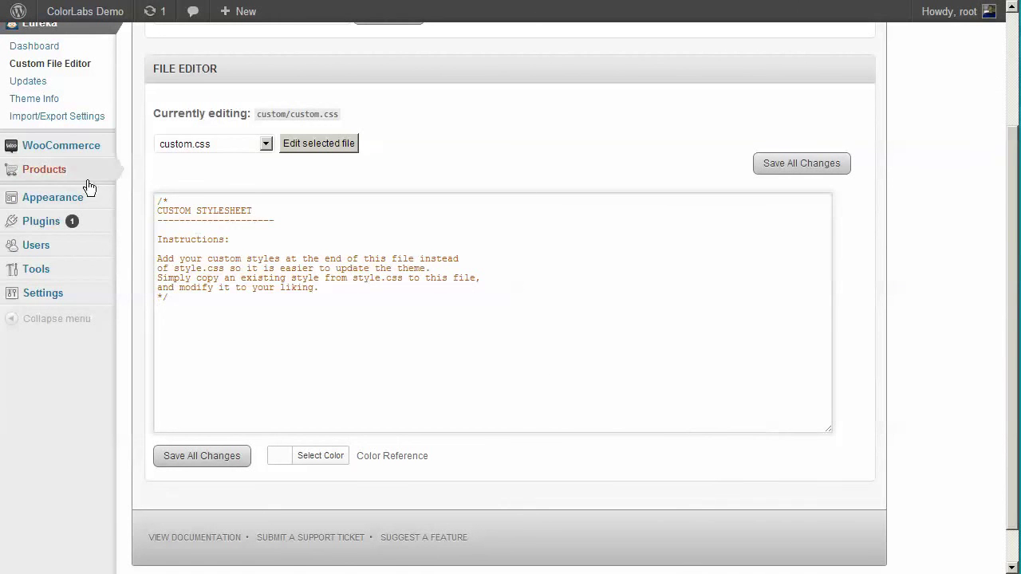
mouse_move(68, 199)
click(154, 233)
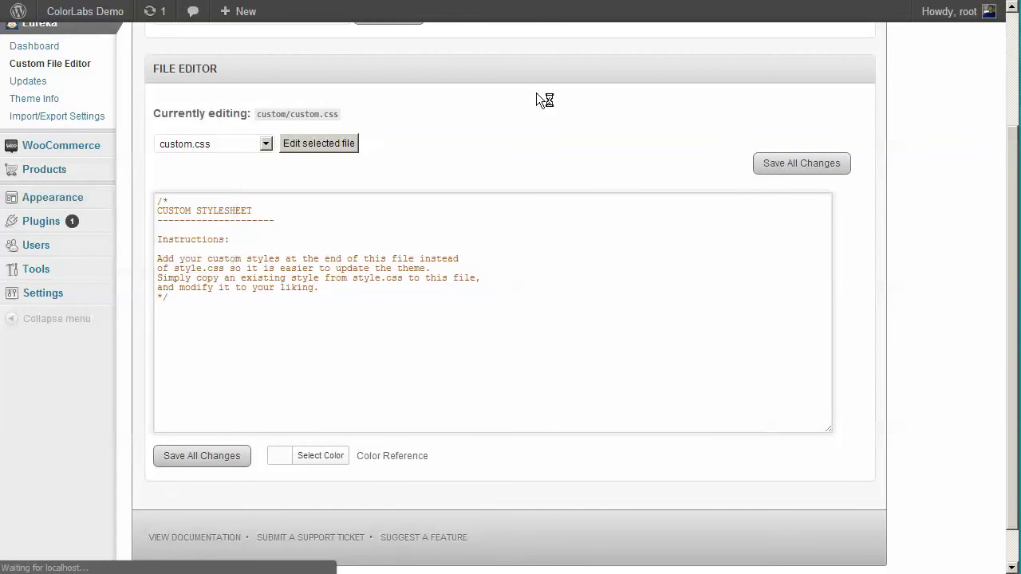
key(alt+Tab)
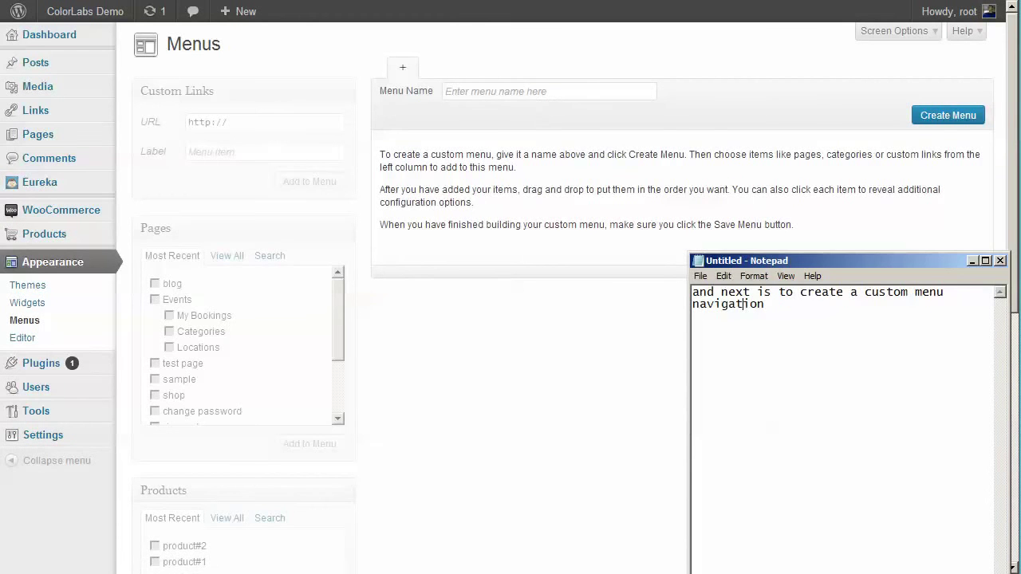
key(ctrl+a)
text(at)
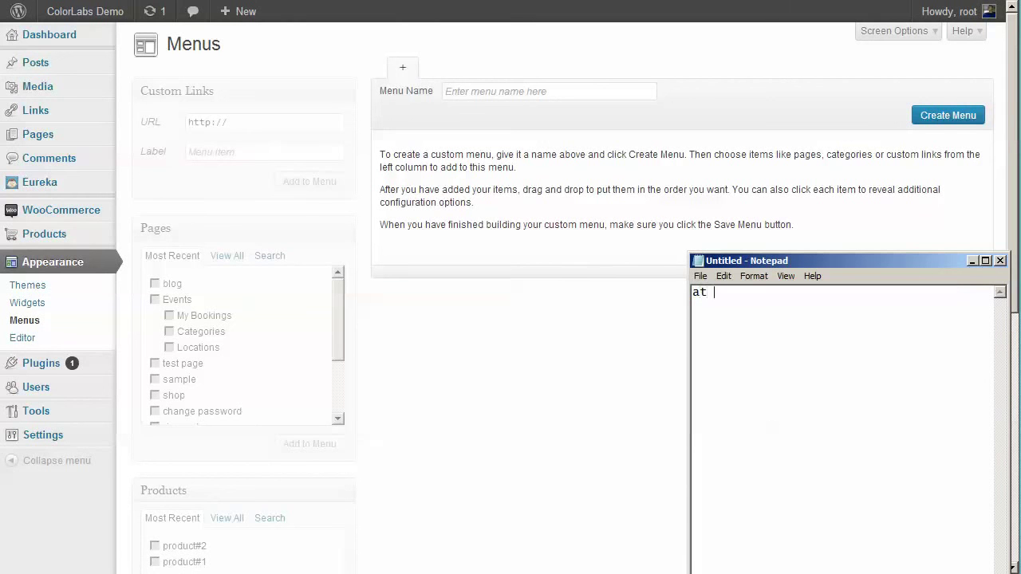
text( eureka there are 2 menu na)
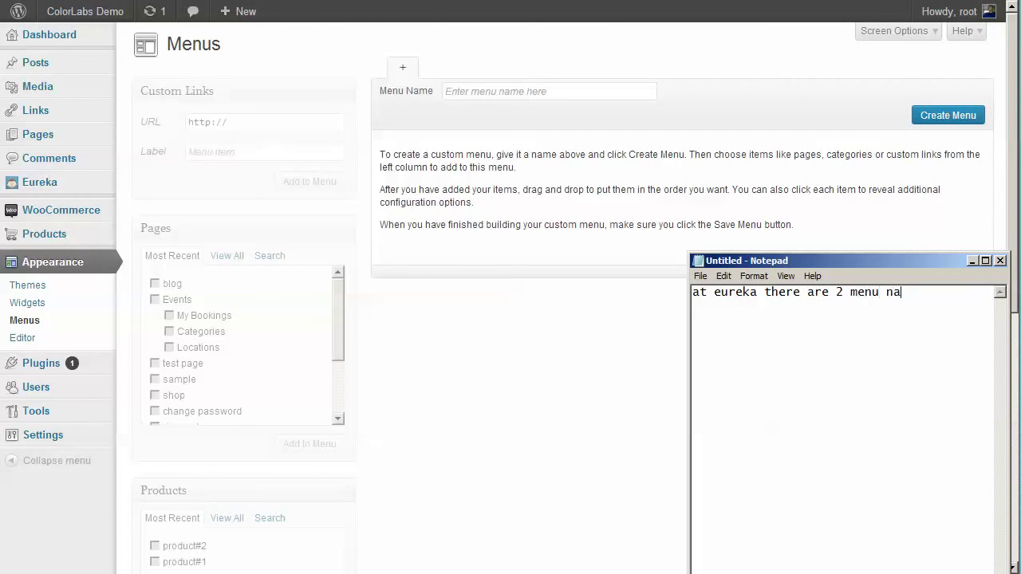
text(vigation ava)
key(BackSpace)
key(BackSpace)
key(BackSpace)
text(ns available:  )
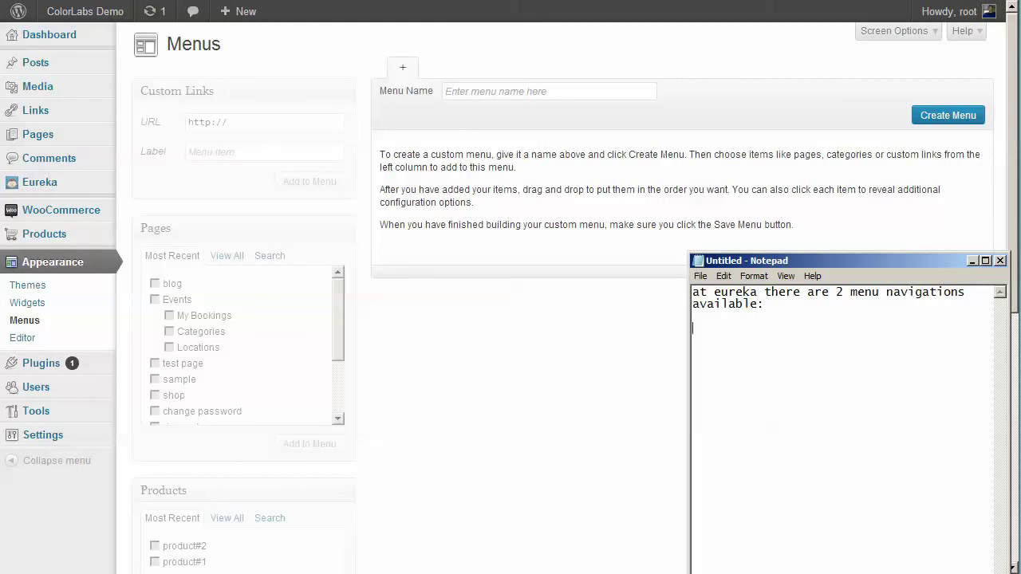
Add the lines "top menu and footer menu" and "to use it, first you have to create a menu group first" to the note.
text(top)
text( main m)
key(BackSpace)
key(BackSpace)
key(BackSpace)
key(BackSpace)
key(BackSpace)
text(enu and footer menu   )
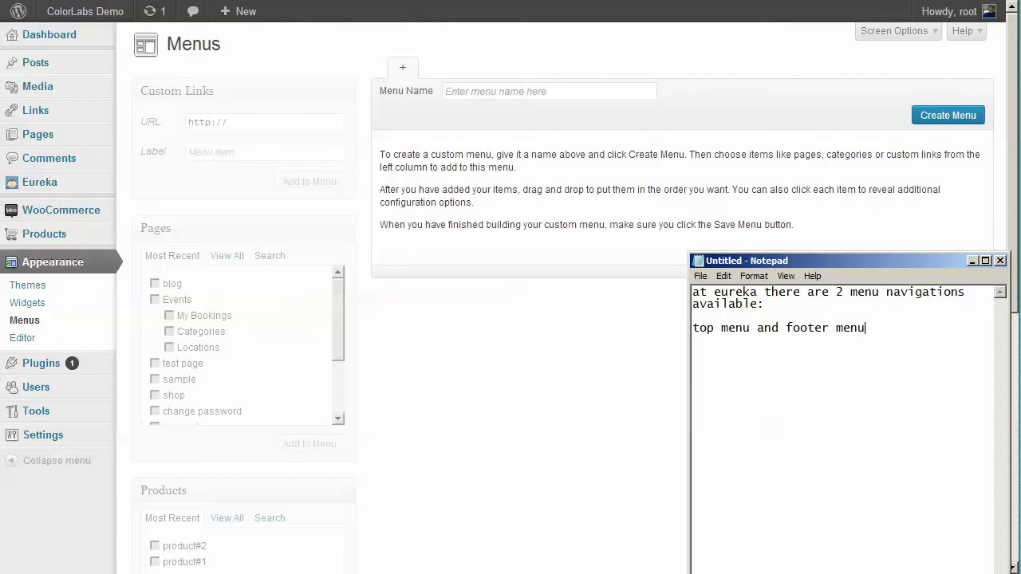
text(to use it, first you have to c)
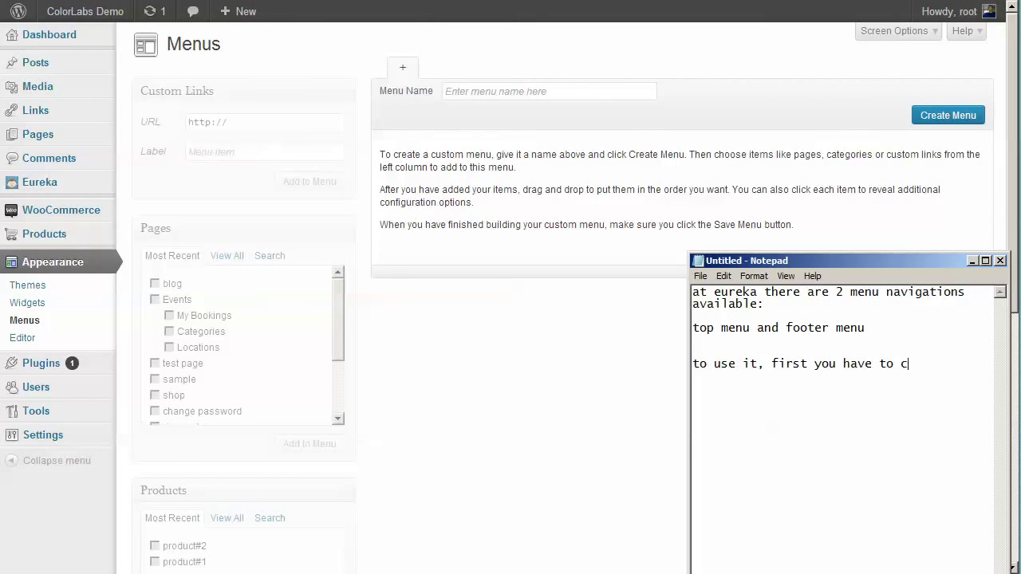
text(reate a menu group first)
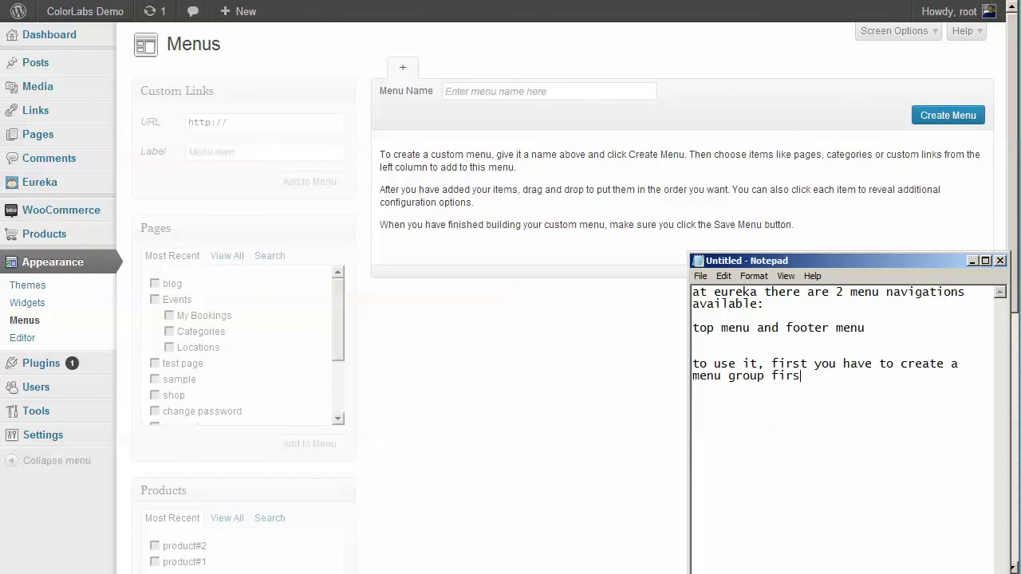
Remove the word "first" from the end of the Notepad note.
key(BackSpace)
key(BackSpace)
key(BackSpace)
key(BackSpace)
key(BackSpace)
Switch to the WordPress Menus page and create a menu named "top menu".
key(alt+Tab)
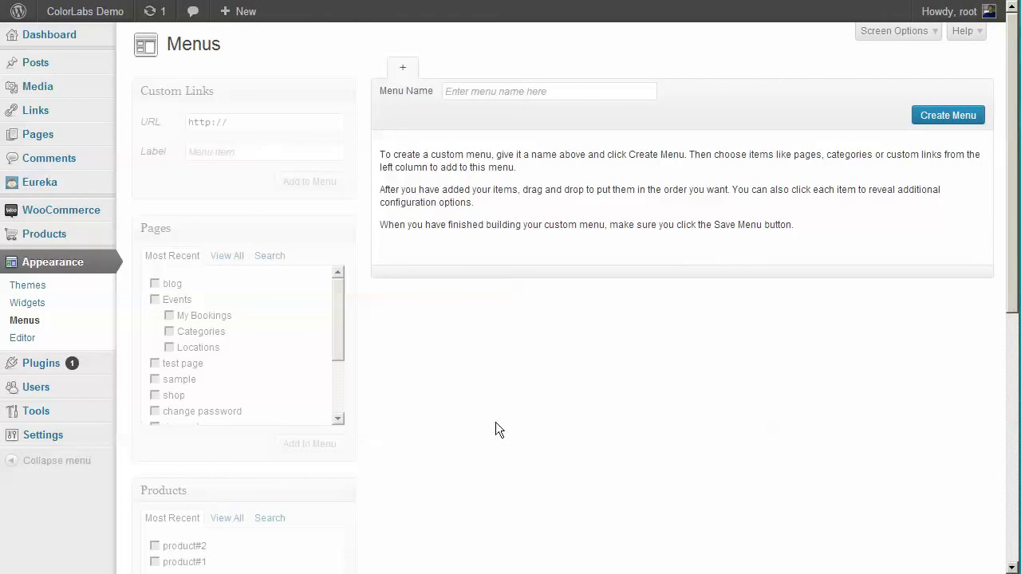
click(487, 93)
text(top menu)
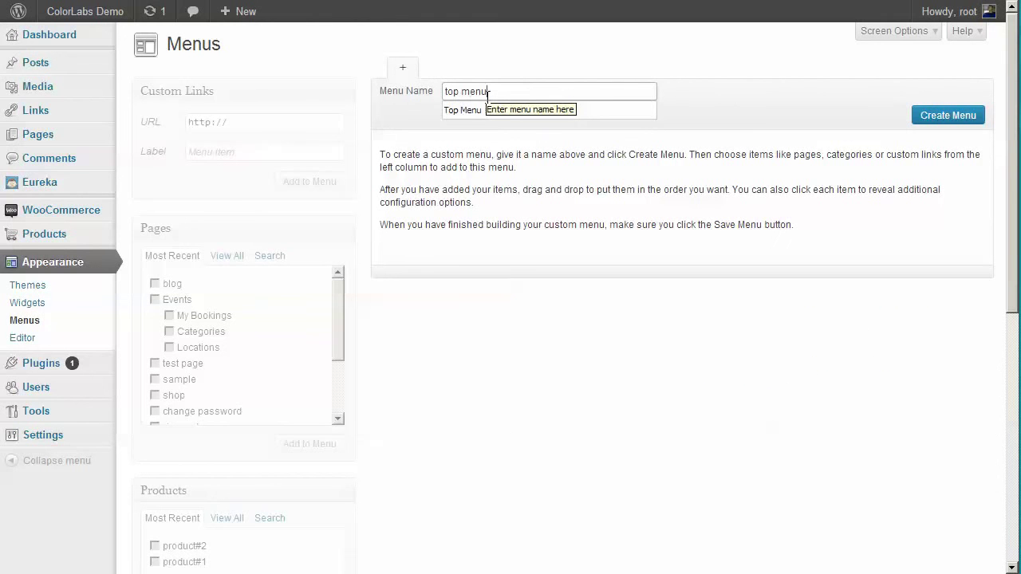
click(943, 115)
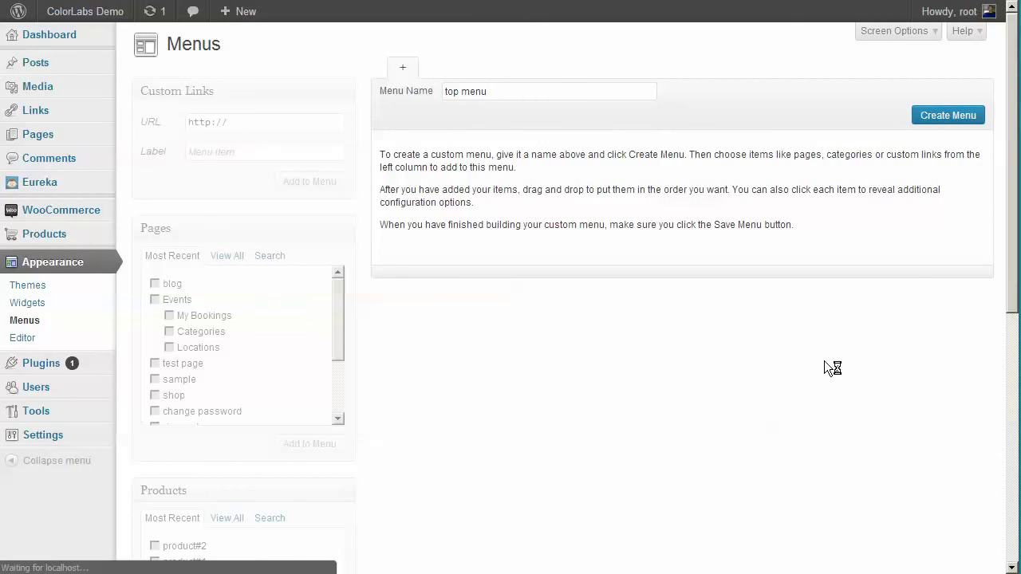
Add all the listed recent pages to the top menu and make Events a sub-item of blog.
scroll(667, 348, down, 2)
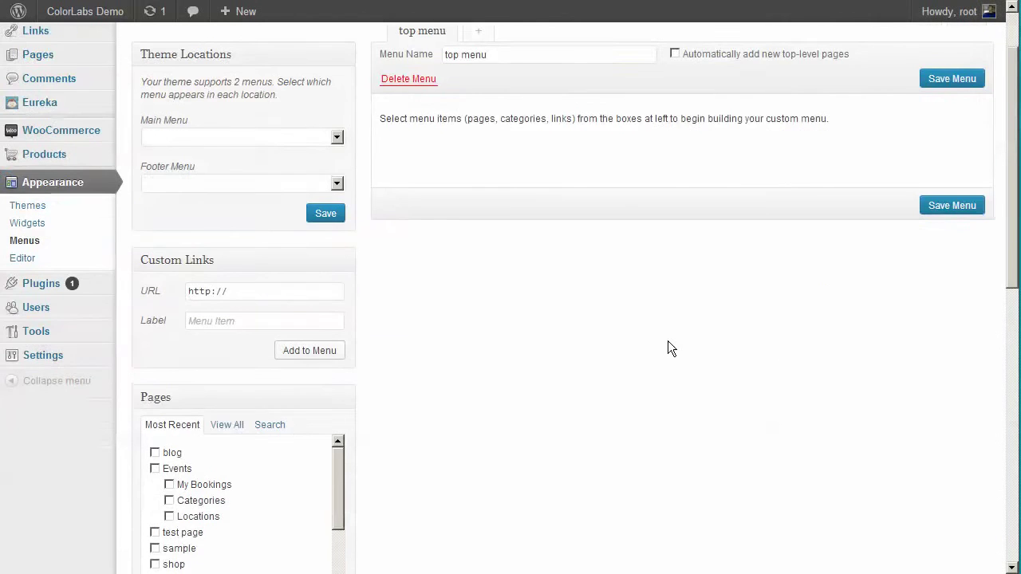
scroll(382, 343, down, 2)
click(155, 373)
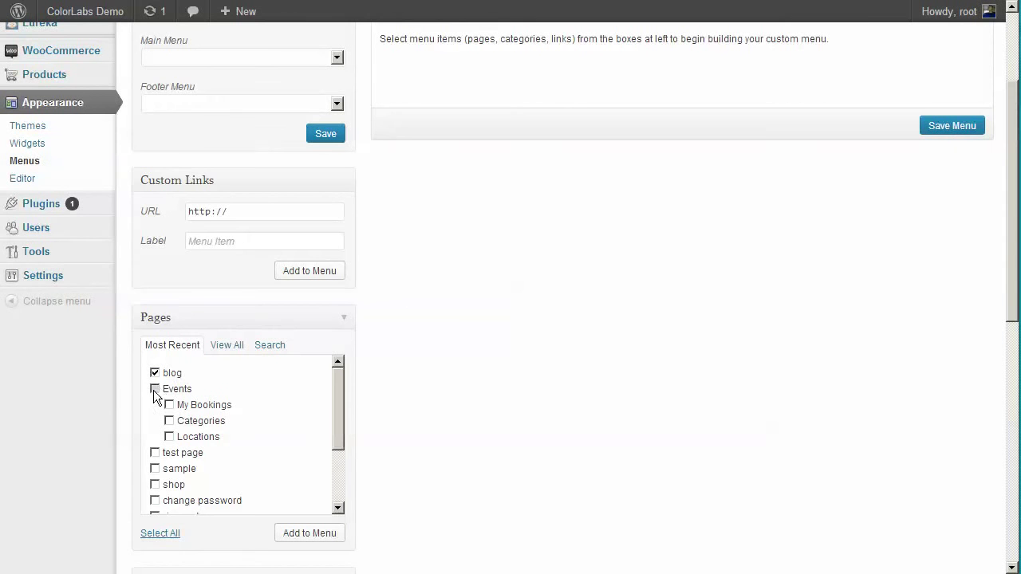
click(154, 389)
click(160, 533)
click(310, 533)
scroll(510, 316, up, 4)
drag(518, 265, 568, 267)
Replace the Notepad note with "drag the menu item to the right to make it a child menu/sub menu".
key(alt+Tab)
key(ctrl+a)
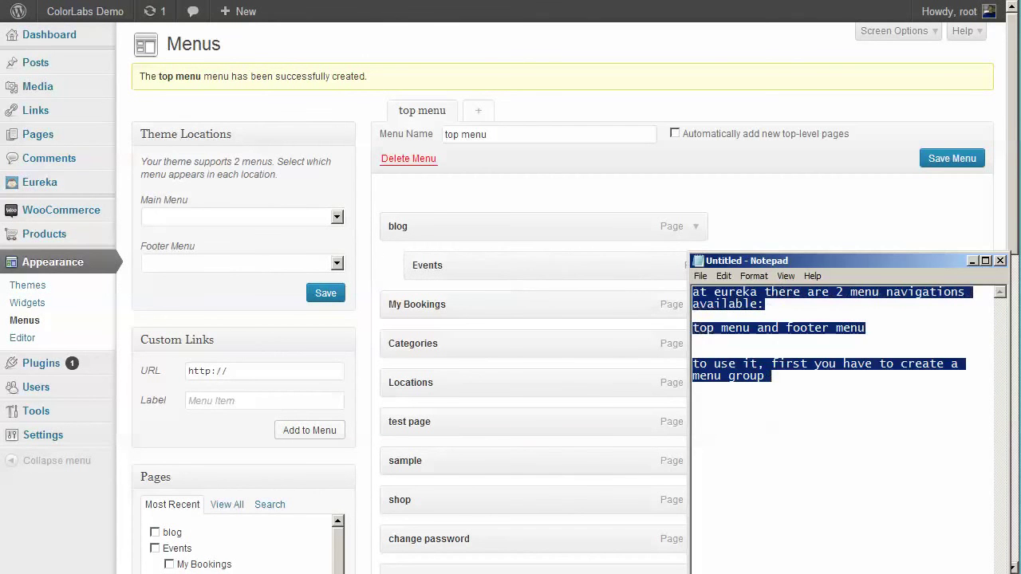
text(drag the me)
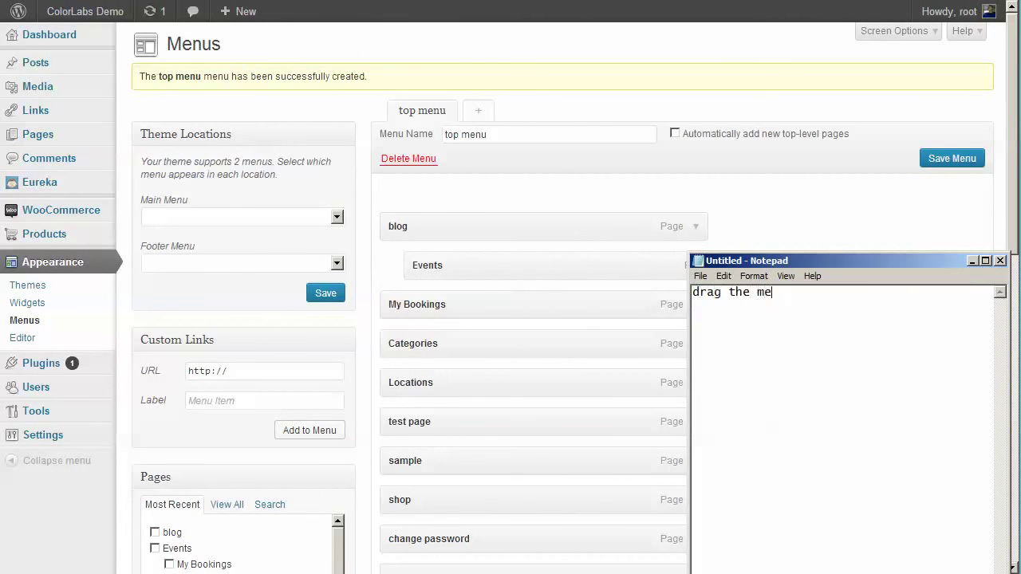
text(nu item to the r)
key(BackSpace)
text(the right)
key(BackSpace)
key(BackSpace)
key(BackSpace)
text(ght)
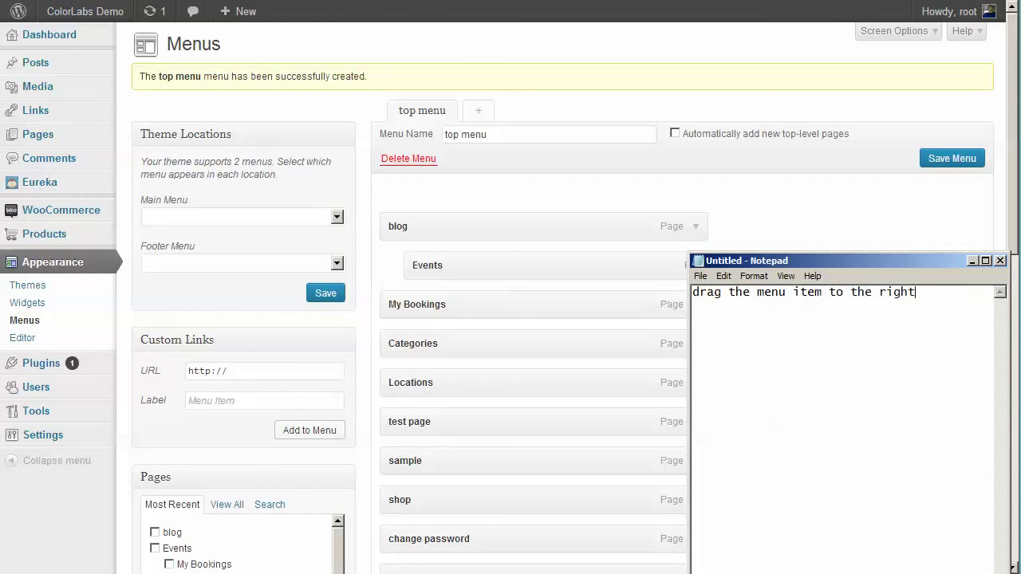
text( to make it a child me)
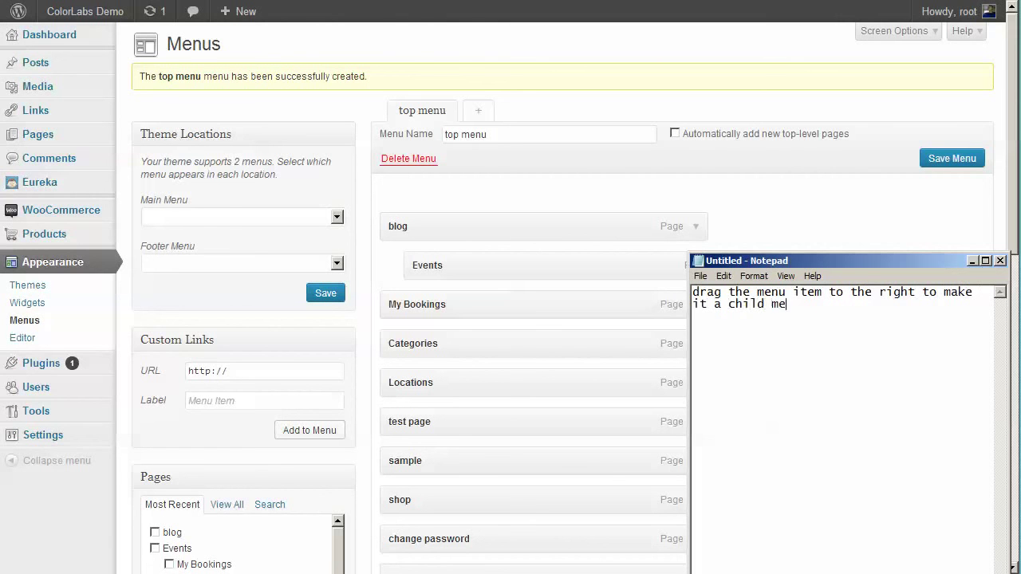
text(nu/sub menu)
Back in the top menu, nest My Bookings and Categories under blog, and test page and sample under Locations.
click(772, 201)
scroll(772, 201, down, 1)
drag(394, 209, 421, 226)
drag(446, 263, 469, 266)
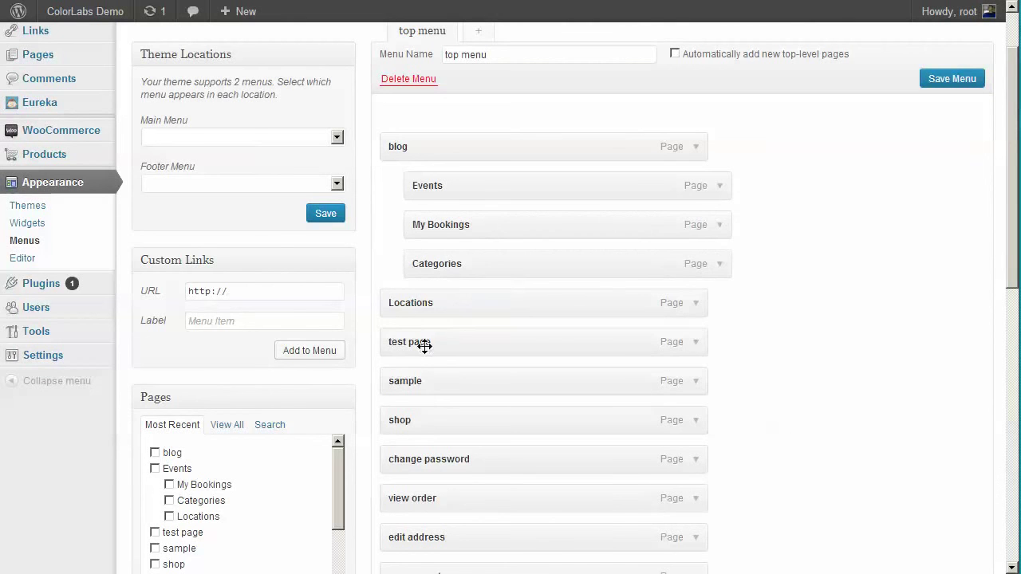
drag(422, 343, 465, 345)
drag(449, 380, 488, 384)
Nest change password, view order and edit address under shop, thankyou under my account and pay under thankyou, and save the top menu.
scroll(481, 378, down, 1)
drag(456, 415, 498, 426)
drag(463, 458, 497, 455)
scroll(496, 455, down, 1)
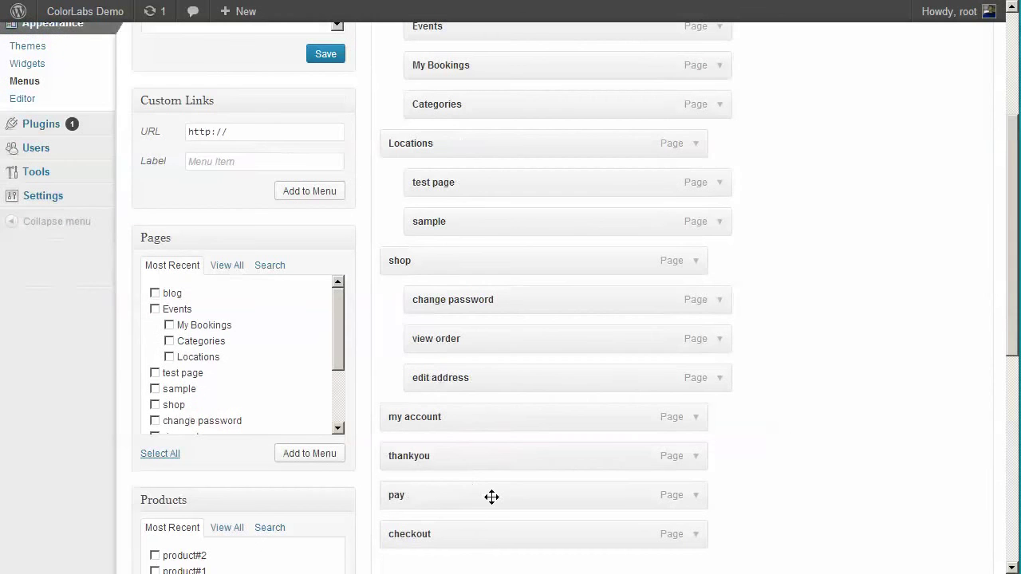
drag(490, 497, 500, 463)
drag(466, 492, 673, 465)
scroll(960, 192, up, 3)
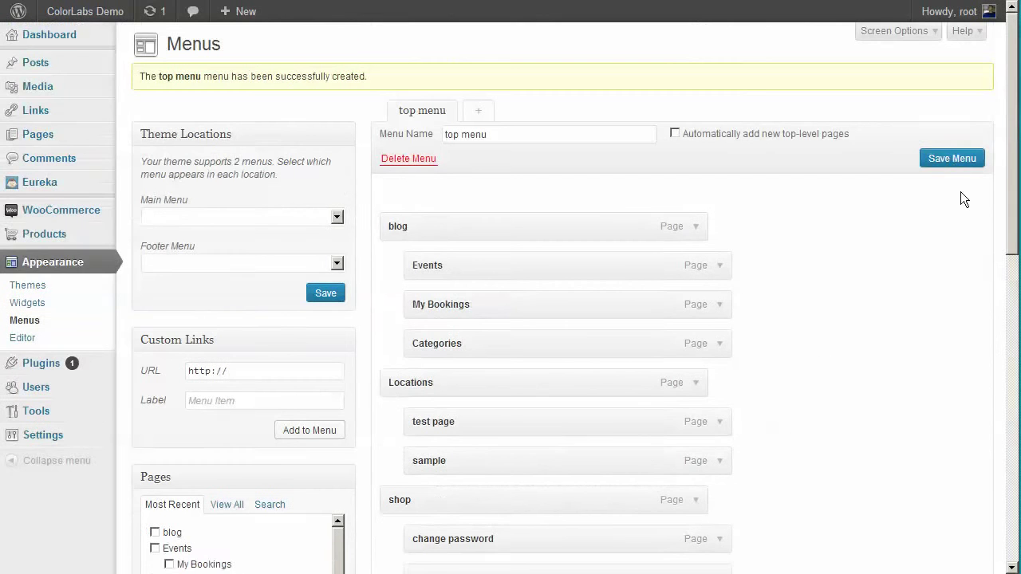
click(954, 158)
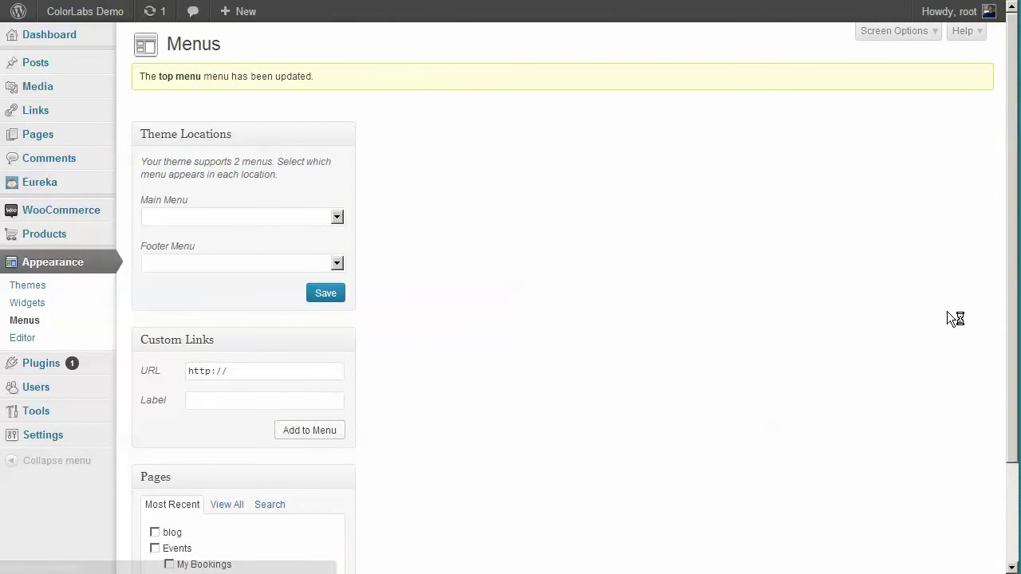
Choose top menu for the Main Menu location and create a second menu named "footer menu".
click(265, 217)
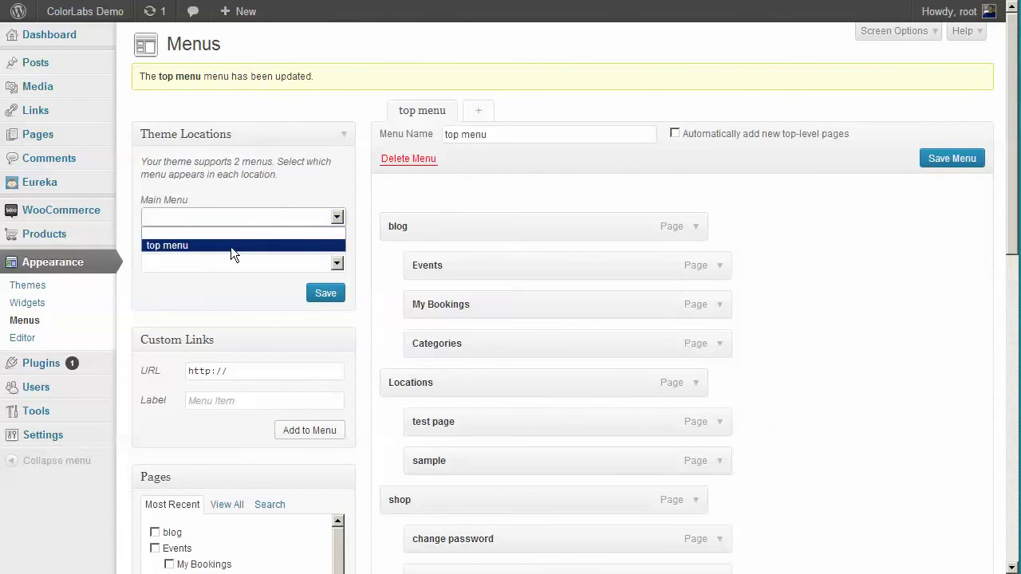
click(231, 247)
click(483, 111)
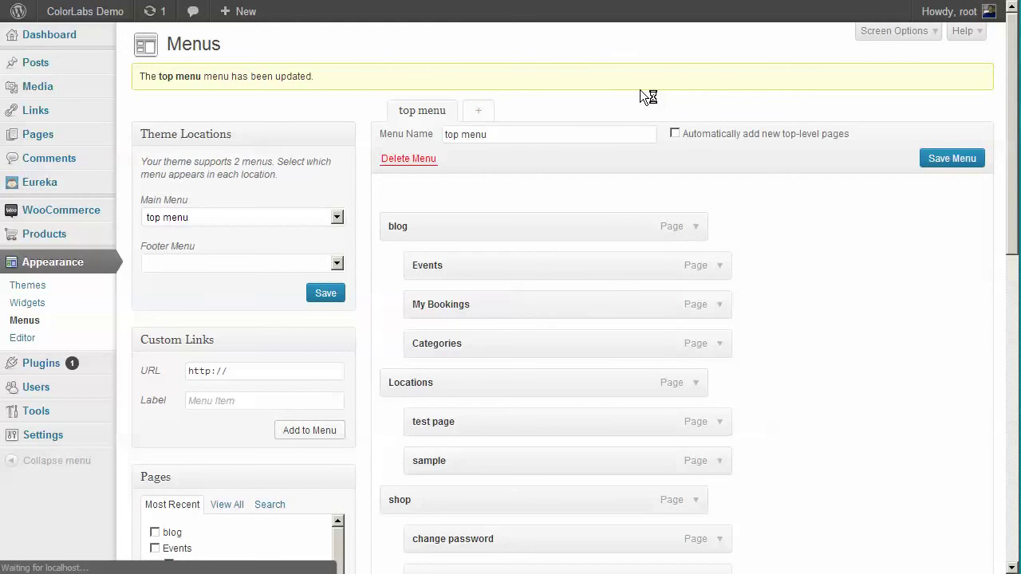
click(590, 98)
text(f)
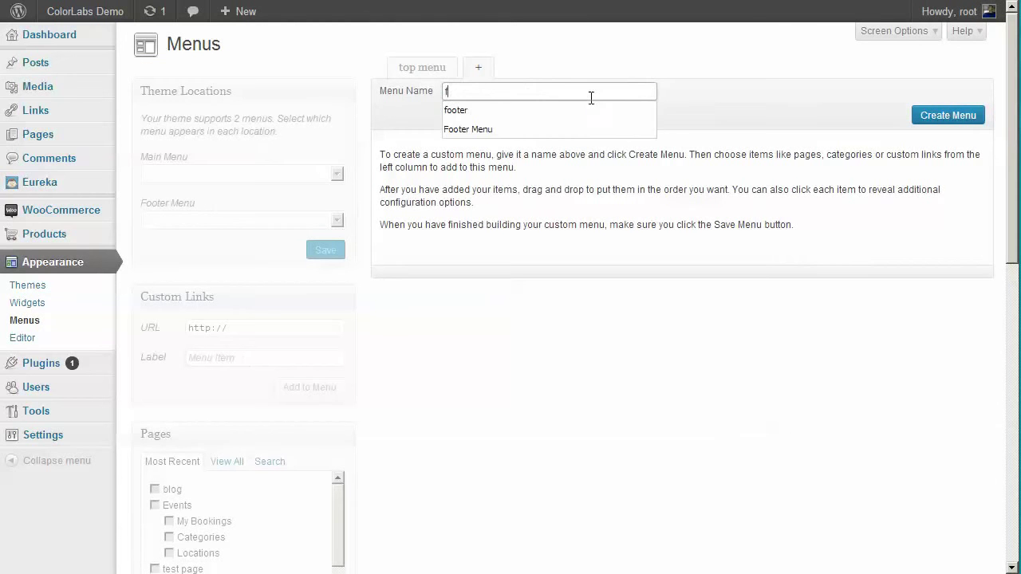
text(ooter menu)
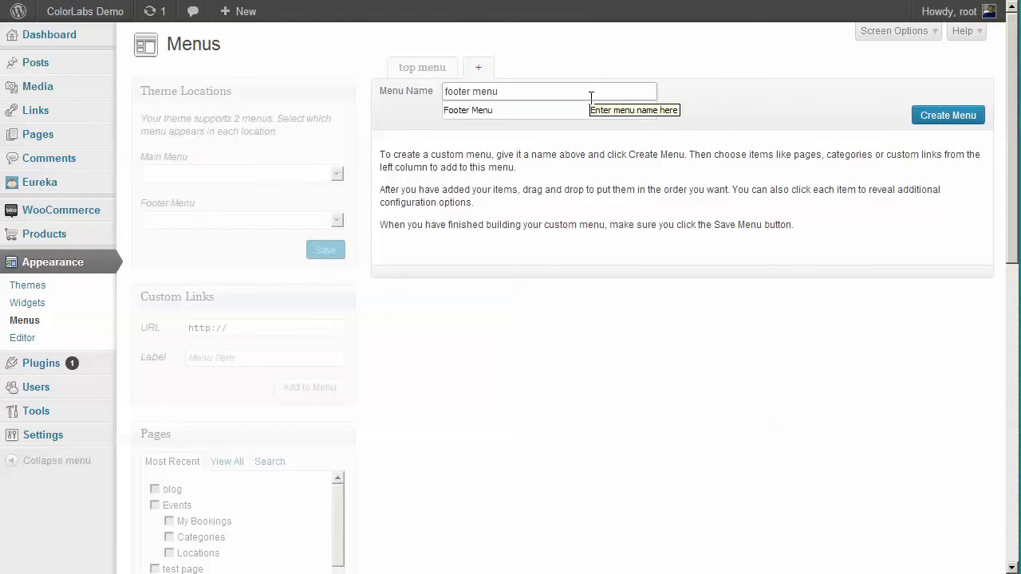
click(977, 116)
Replace the Notepad note with "for footer menu, you cannot use sub menu on it. and even if you do, the sub menu won't be displayed".
click(737, 571)
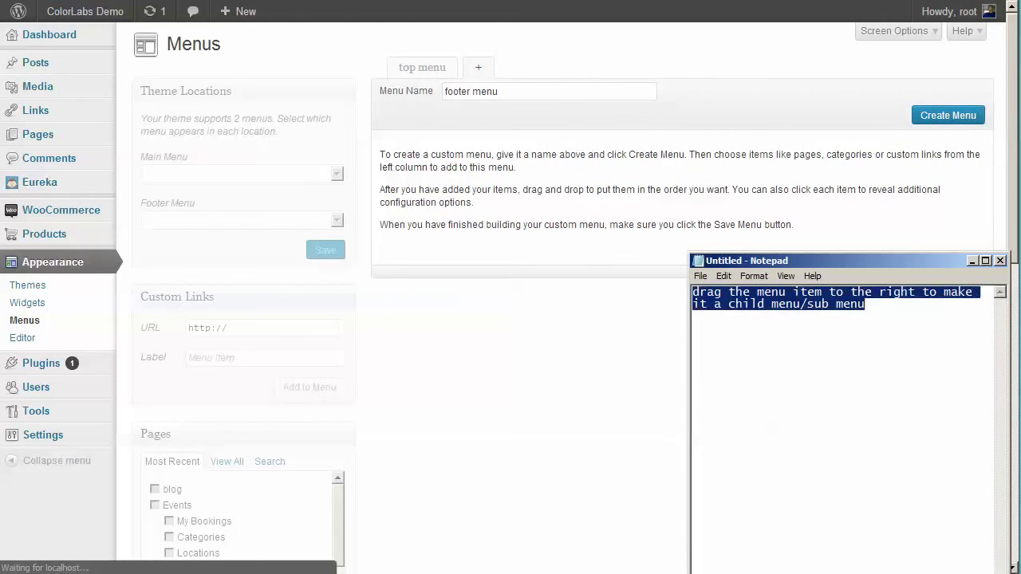
text(for foote)
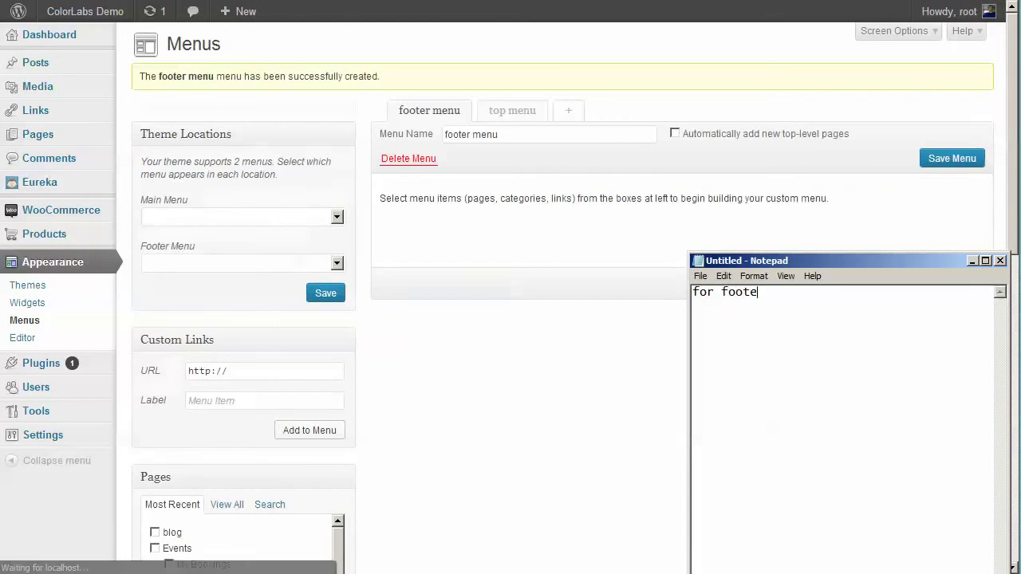
text(r menu)
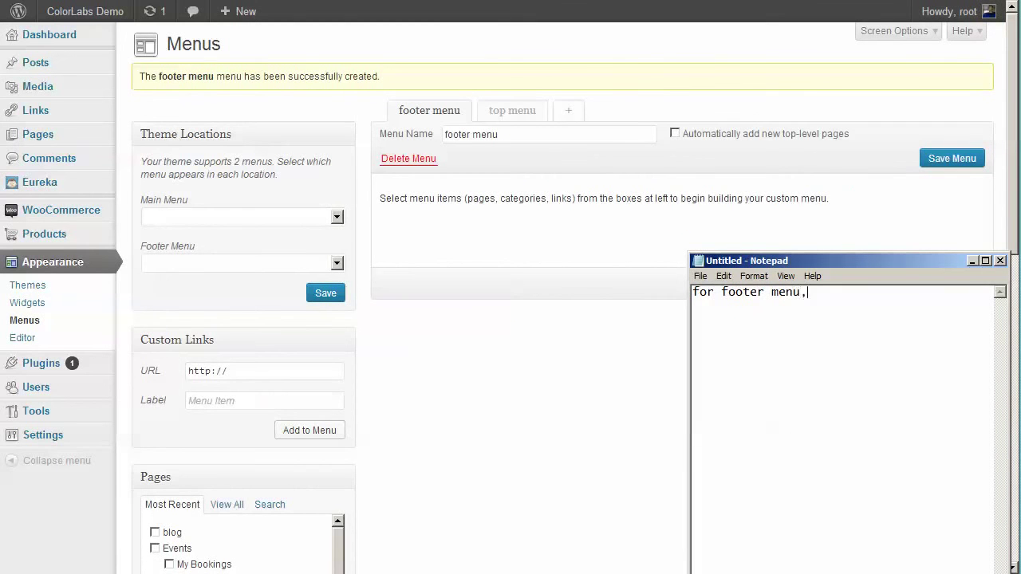
text(, you cannot use sub menu )
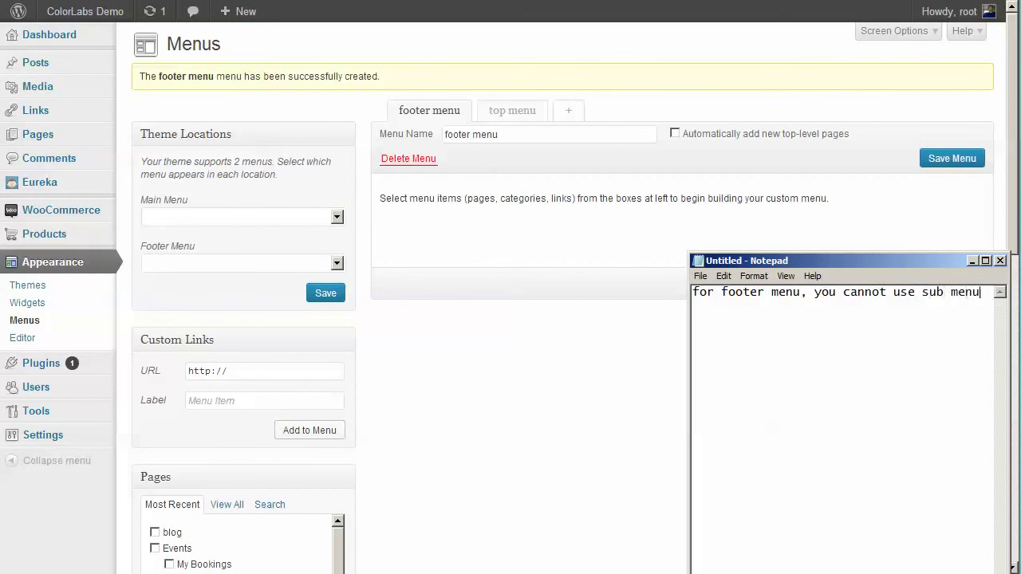
text(on it. and even if you do,)
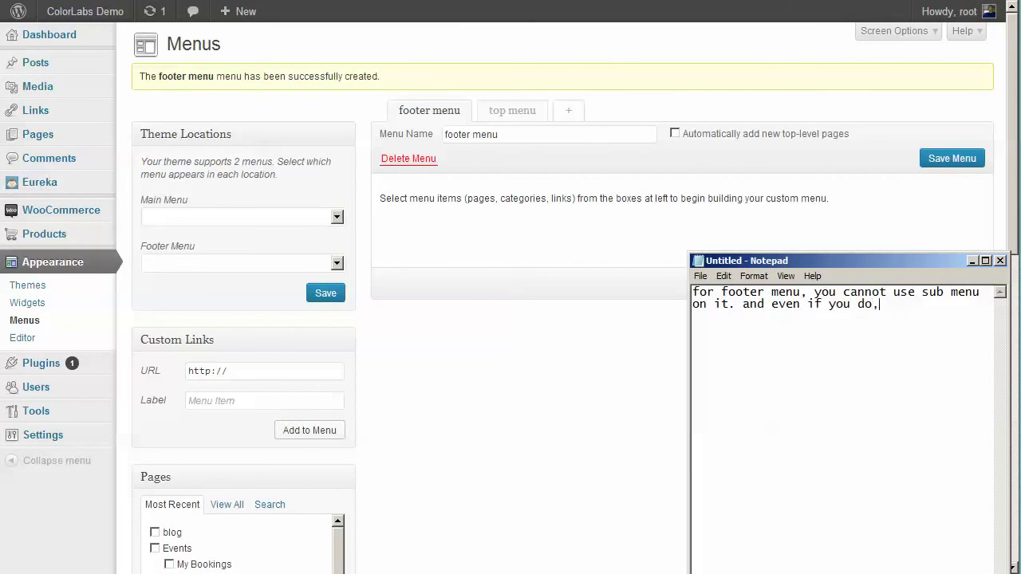
text( the sub menu won't be)
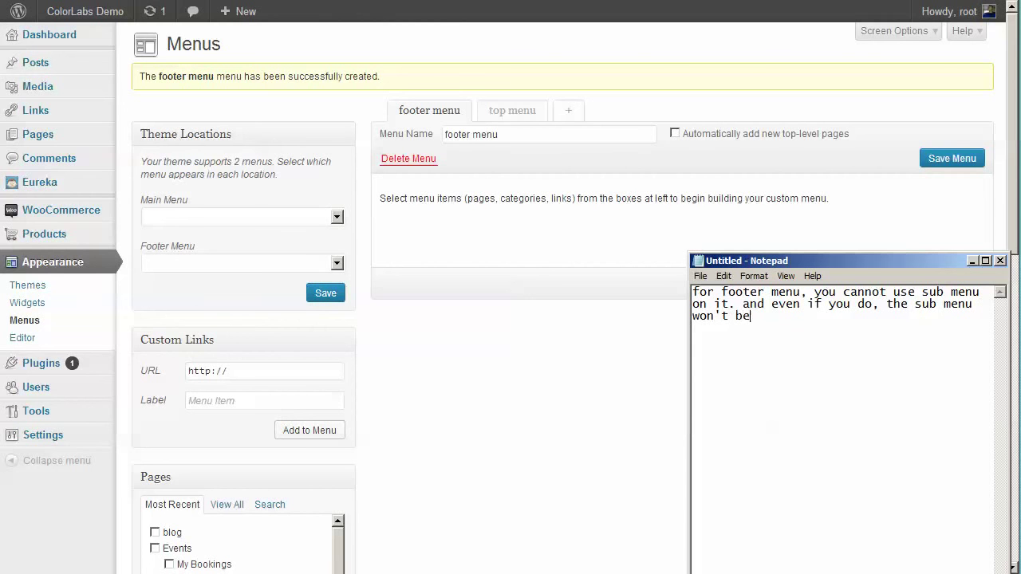
text( displayed)
Add the pages blog, Events, test page, sample and shop to the footer menu and save it.
click(516, 407)
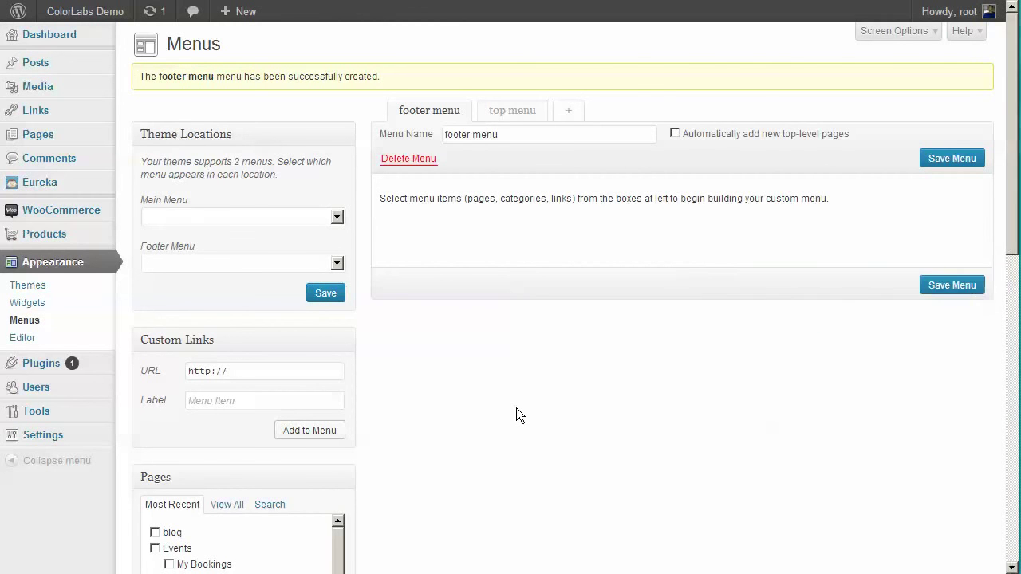
scroll(514, 408, down, 3)
click(155, 293)
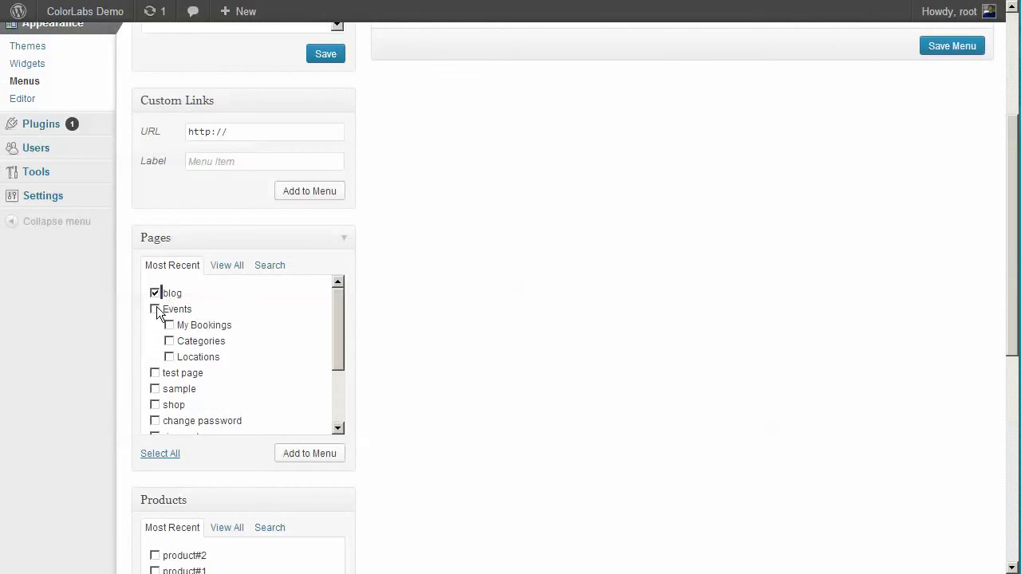
click(155, 389)
click(154, 404)
click(309, 453)
scroll(499, 395, up, 3)
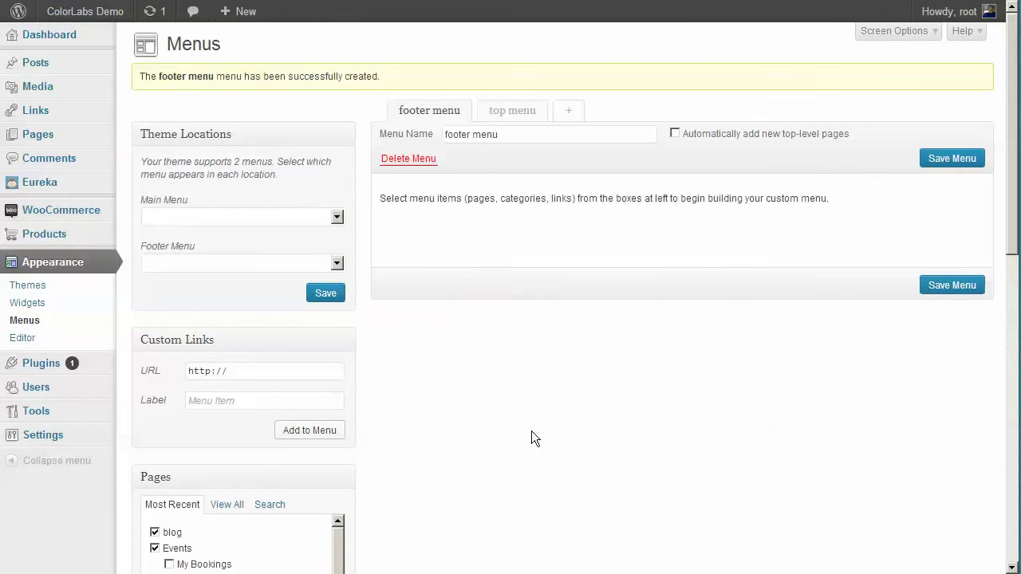
click(951, 163)
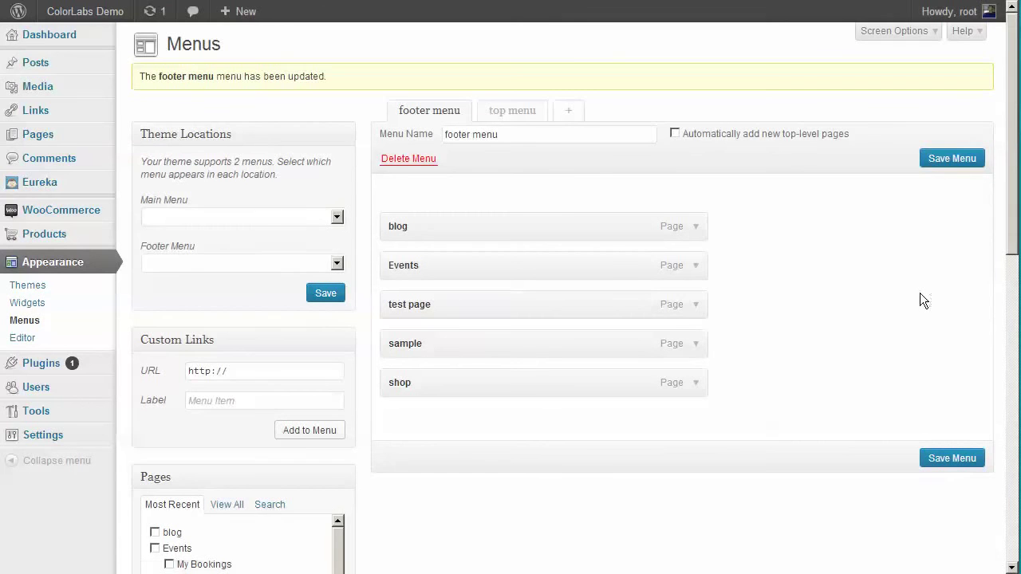
Assign top menu to the Main Menu location and footer menu to the Footer Menu location, and save the locations.
click(237, 221)
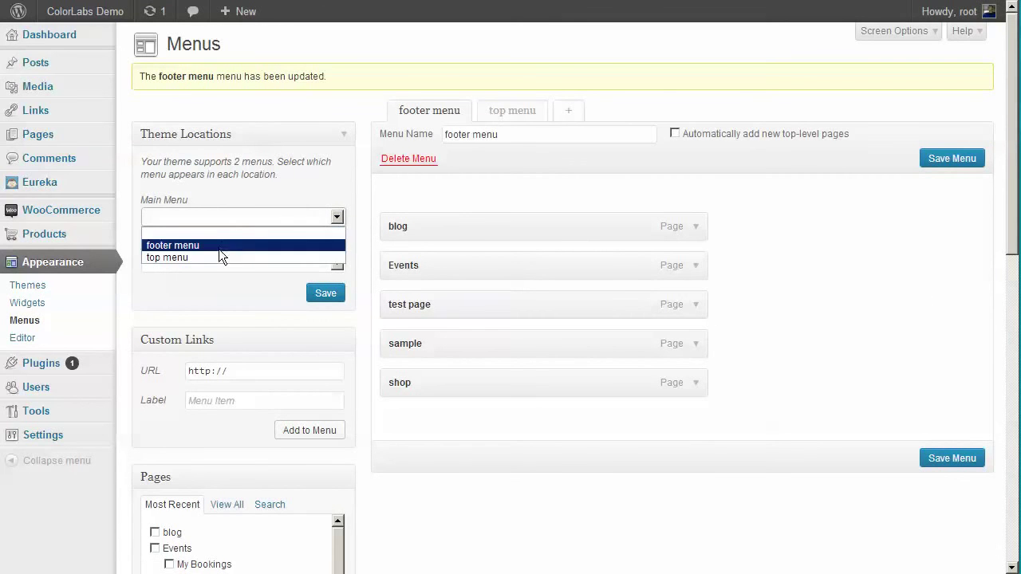
click(216, 255)
click(214, 265)
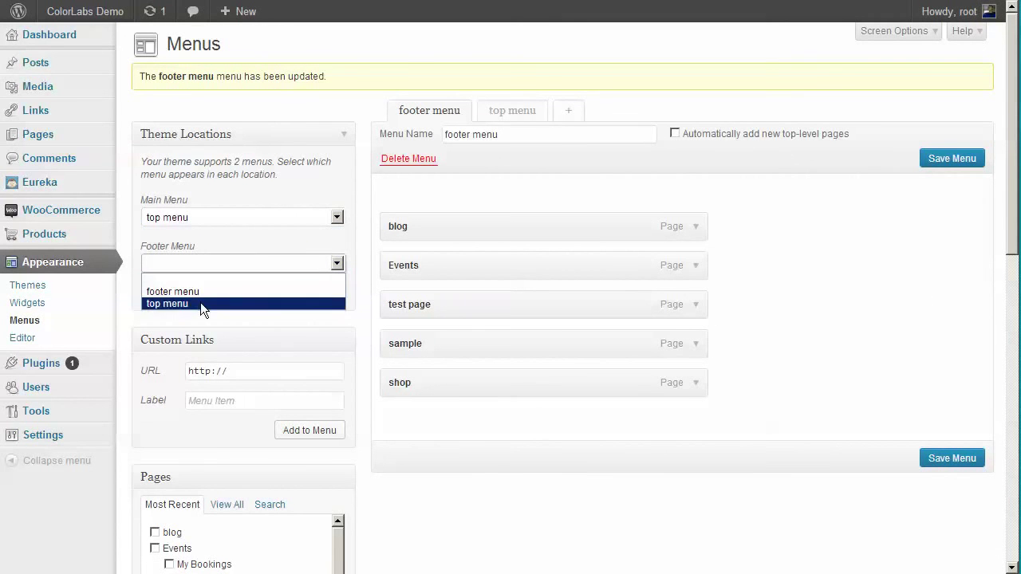
click(201, 291)
click(327, 293)
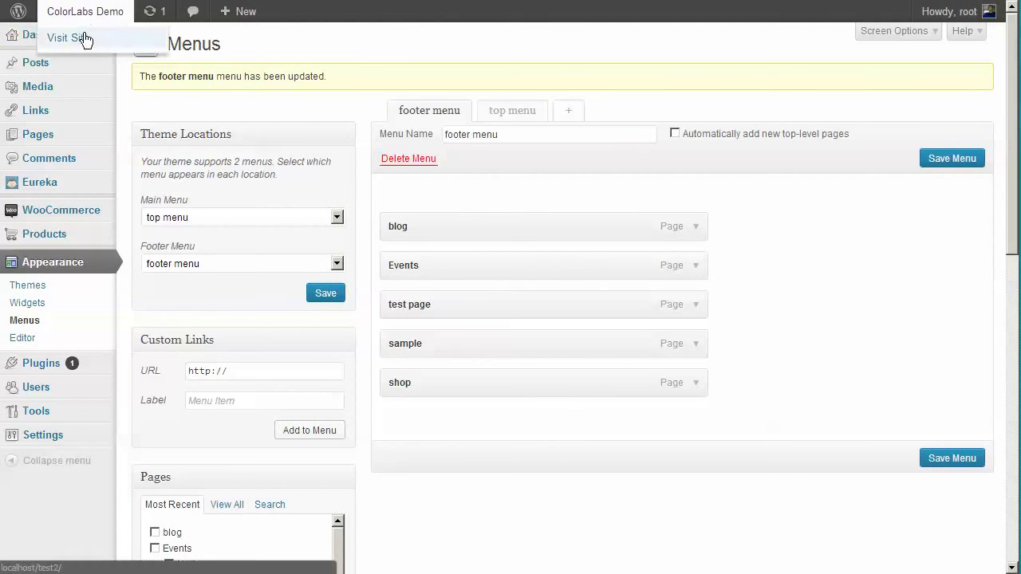
Visit the site and examine the header menu's drop-down sub-menus and the footer menu.
click(68, 37)
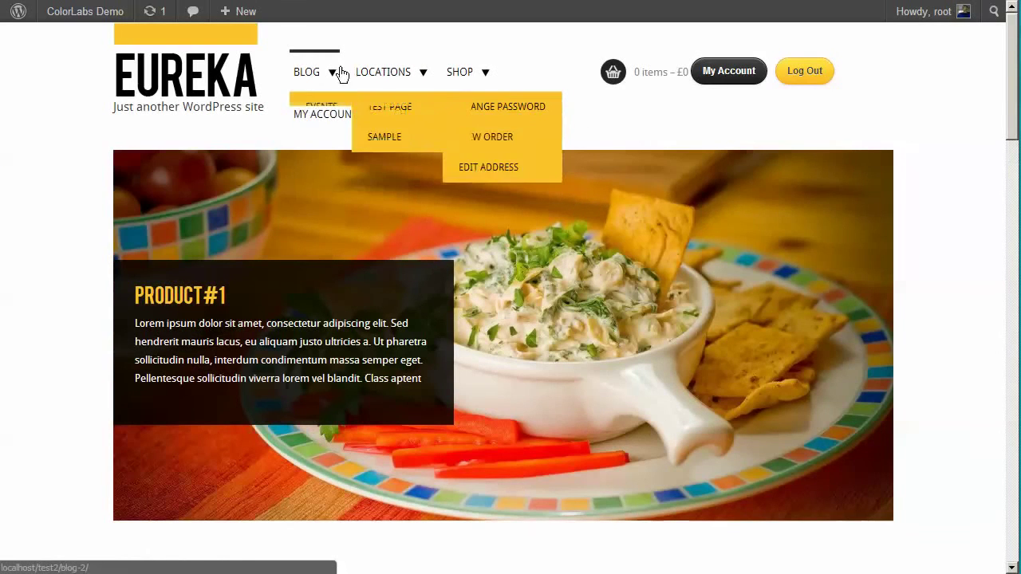
mouse_move(319, 76)
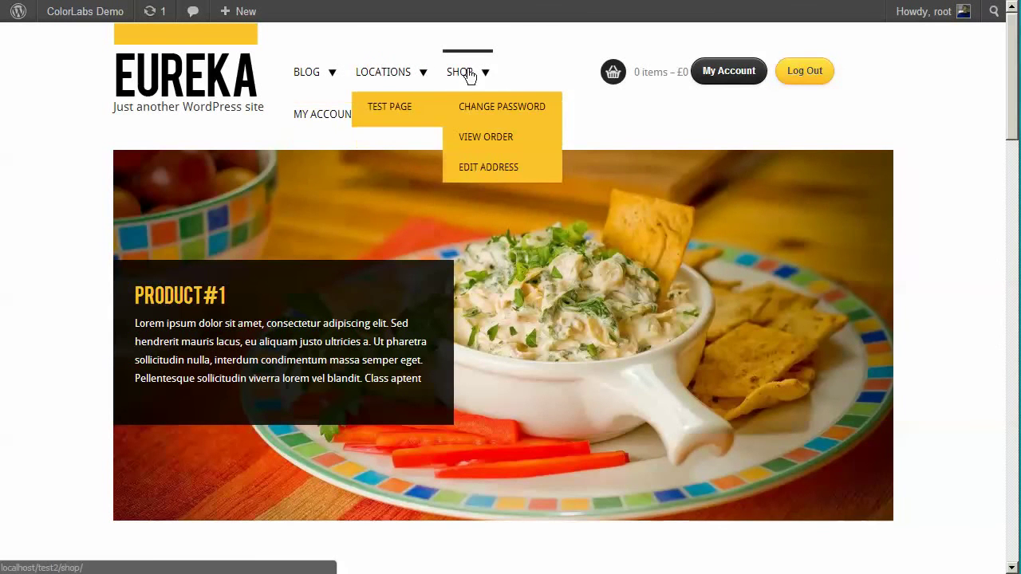
mouse_move(382, 90)
mouse_move(303, 115)
mouse_move(321, 150)
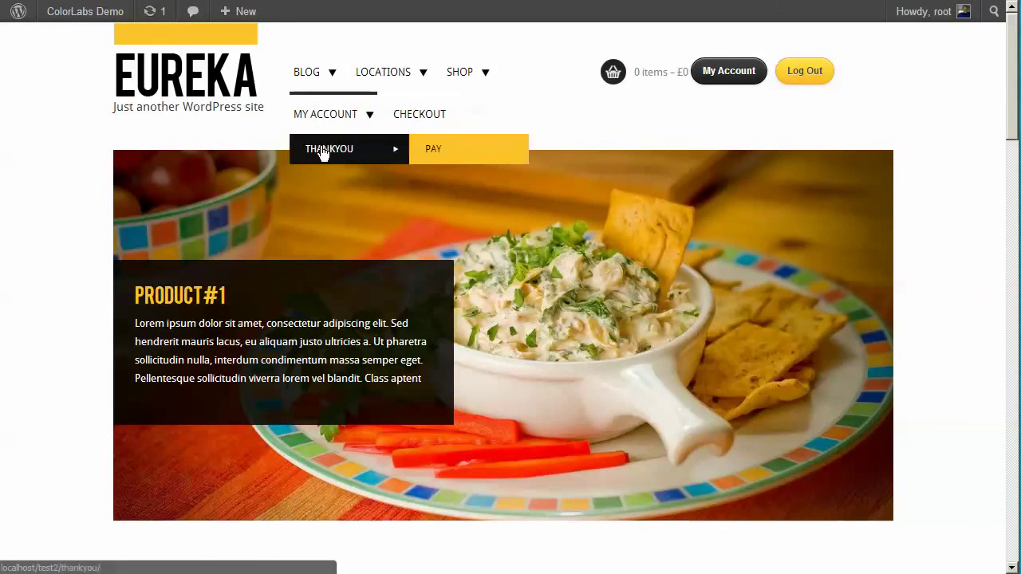
scroll(749, 103, down, 15)
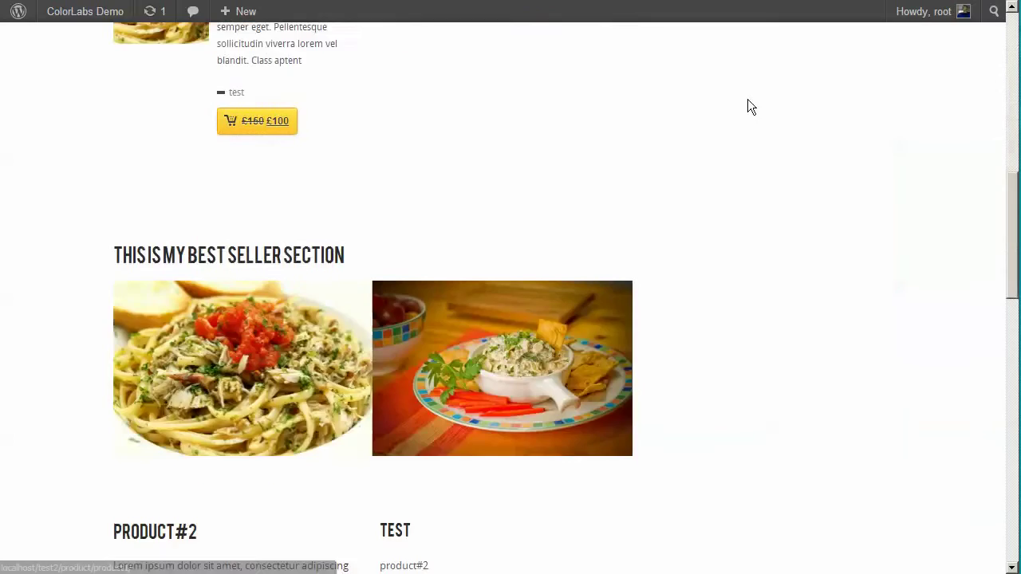
scroll(750, 94, down, 4)
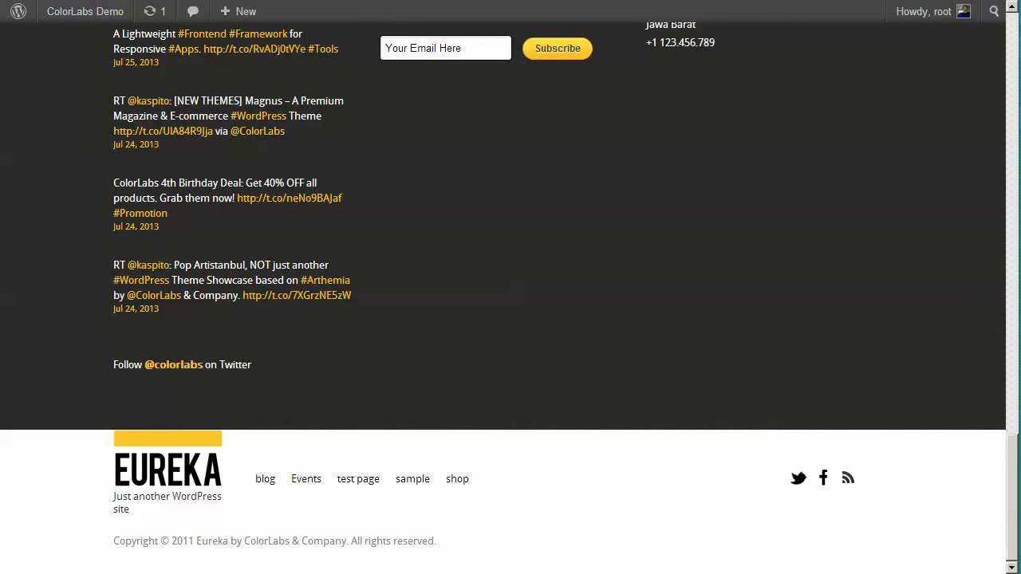
Replace the Notepad note with "and for the last on this tutorial, make sure if you are not change the default page settings".
key(alt+Tab)
key(ctrl+a)
text(and f)
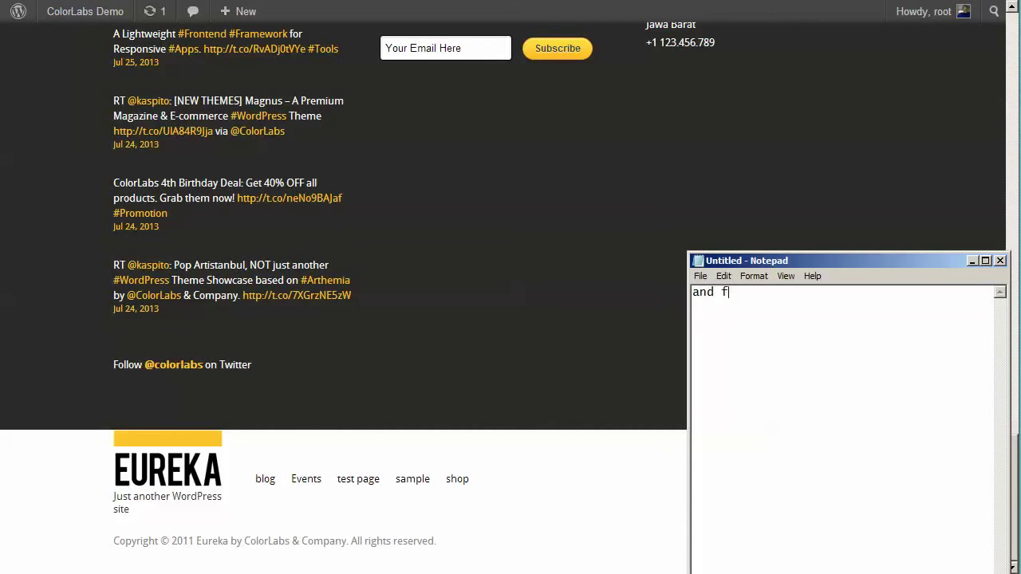
text(or the last on this tut)
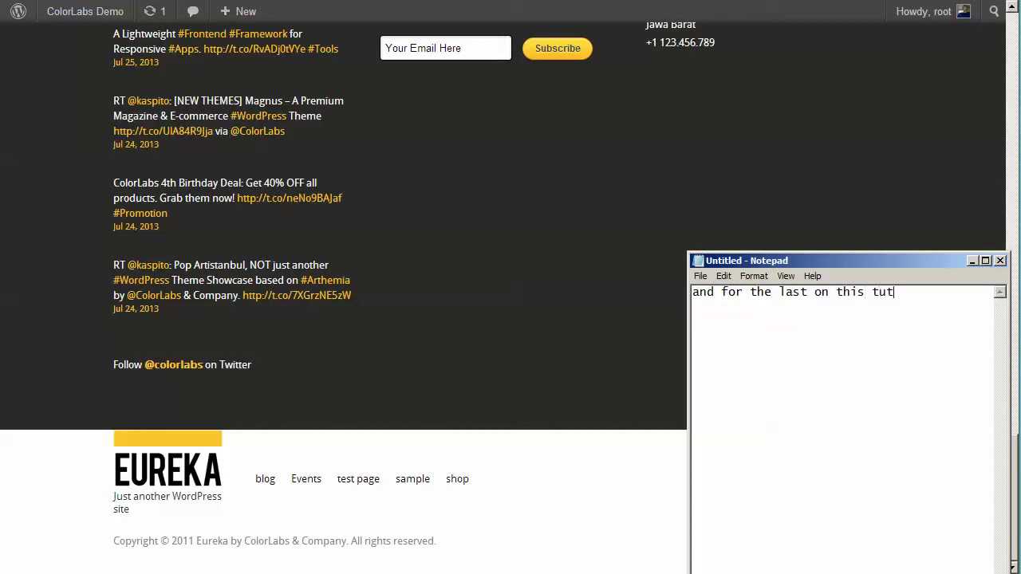
text(orial, make sure if you are not)
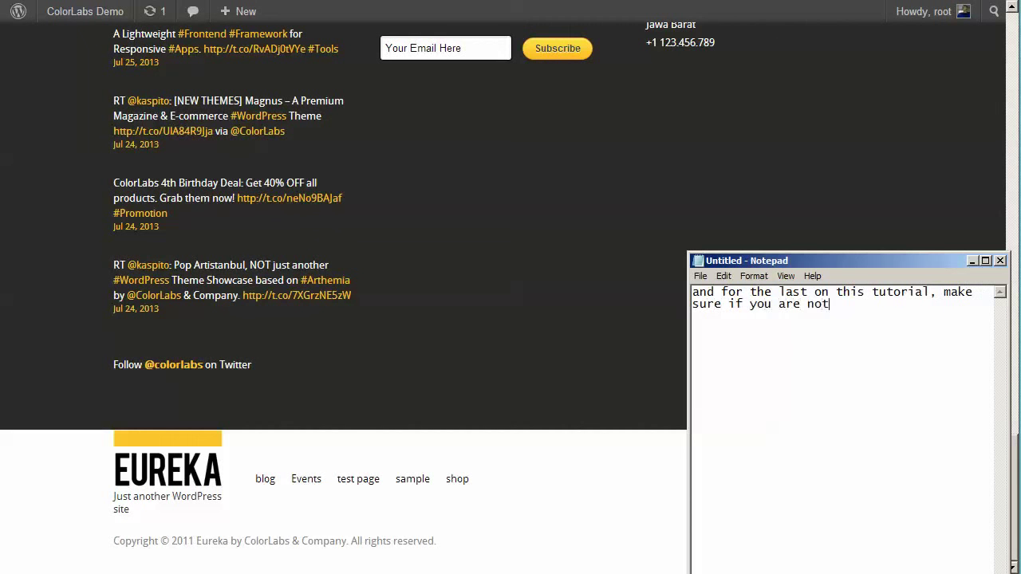
text( change the default page settin)
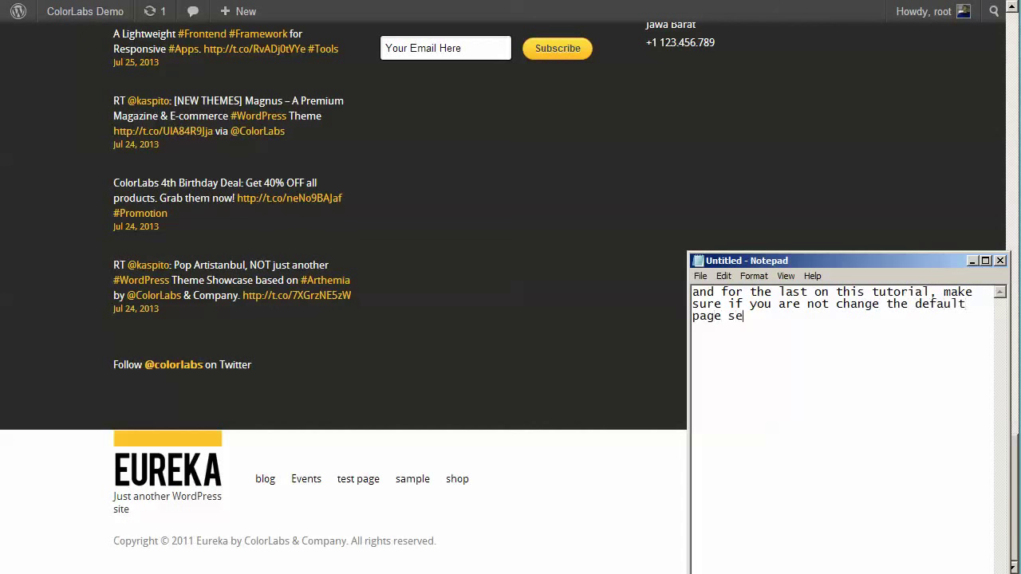
text(gs)
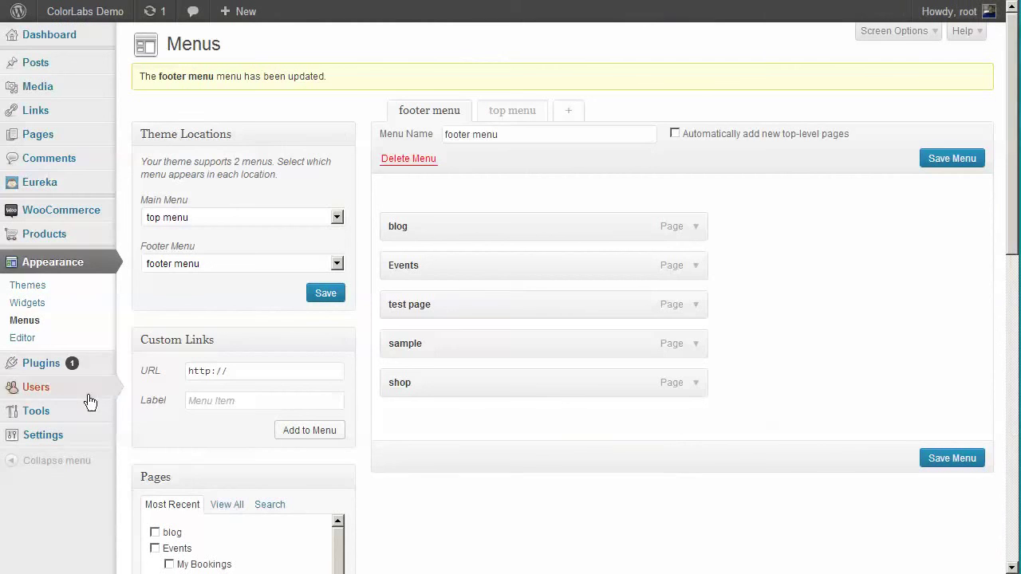
Open WordPress's Reading settings and replace the Notepad note with "make sure if the option is set to 'your latest posts'".
mouse_move(68, 437)
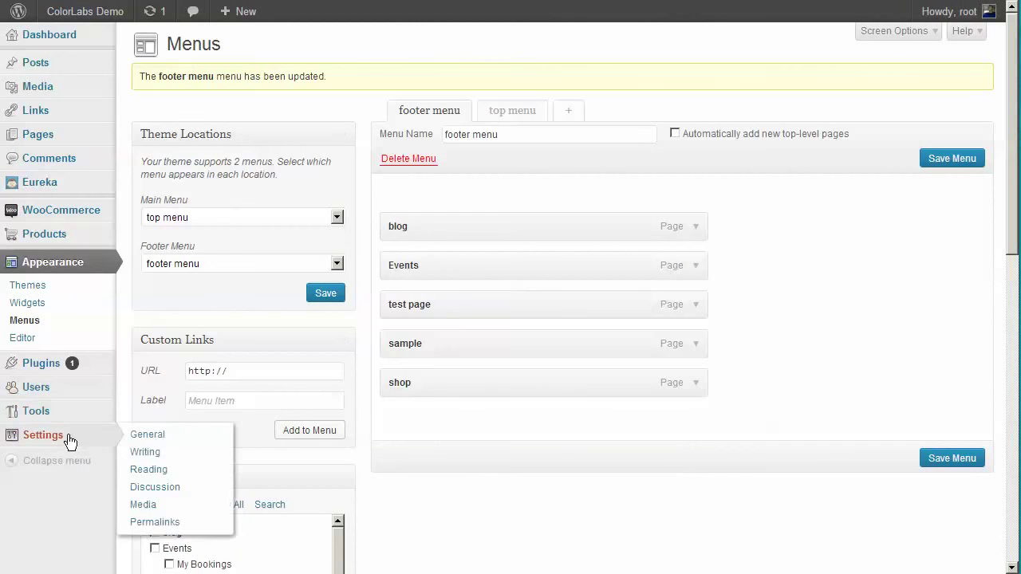
click(145, 471)
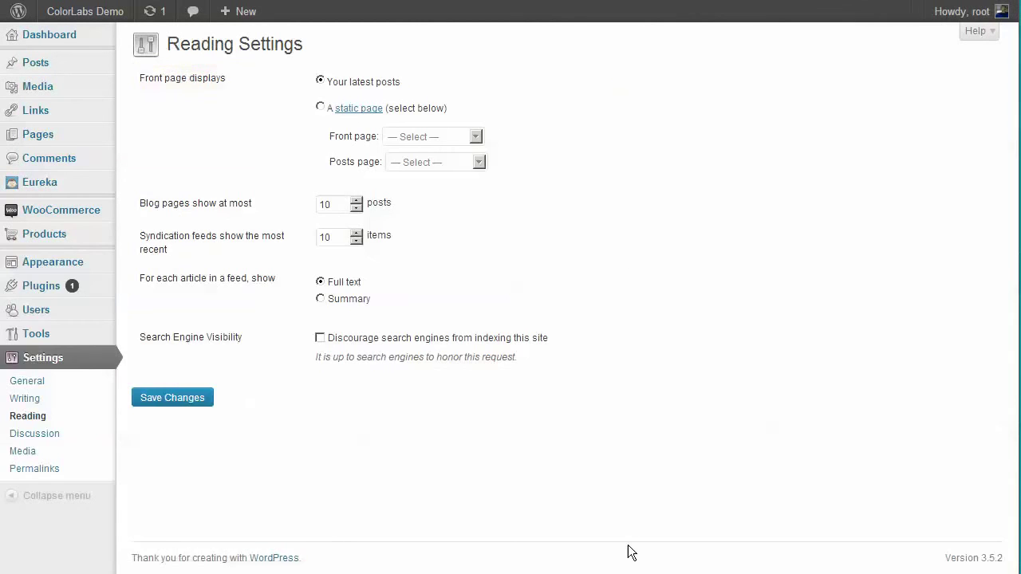
key(alt+Tab)
key(ctrl+a)
text(make)
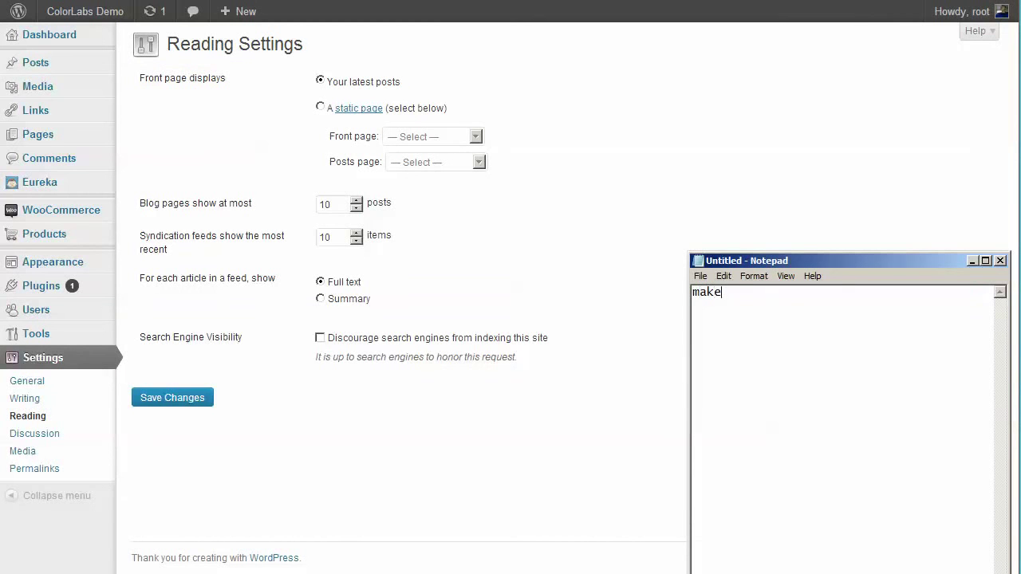
text( sure if the option is set t)
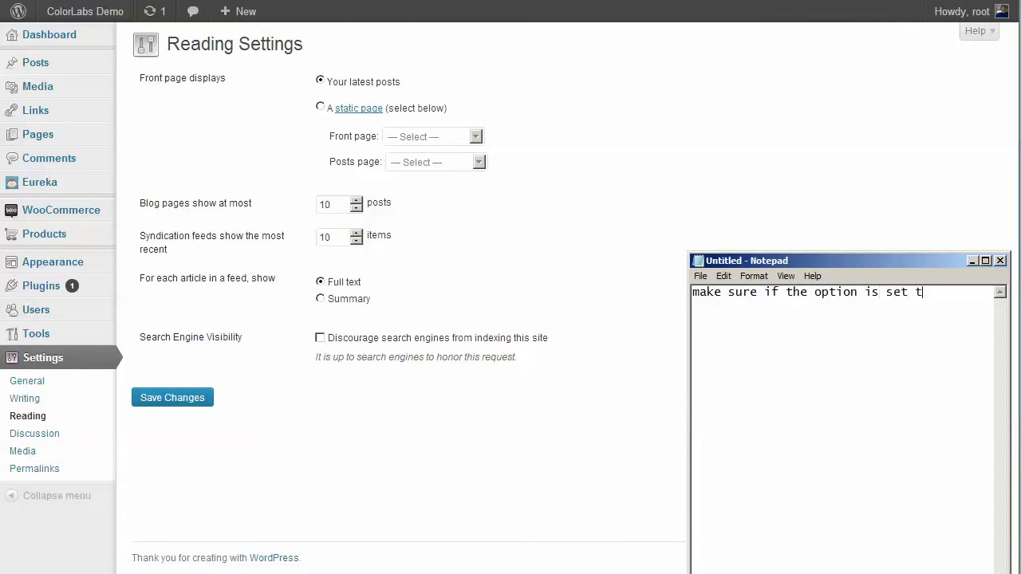
text(o 'your latest posts')
Add the closing line "ok, that's it how to use Eureka theme, enjoy blogging!" below the note, separated by blank space.
key(Return)
key(Return)
text(ok, that')
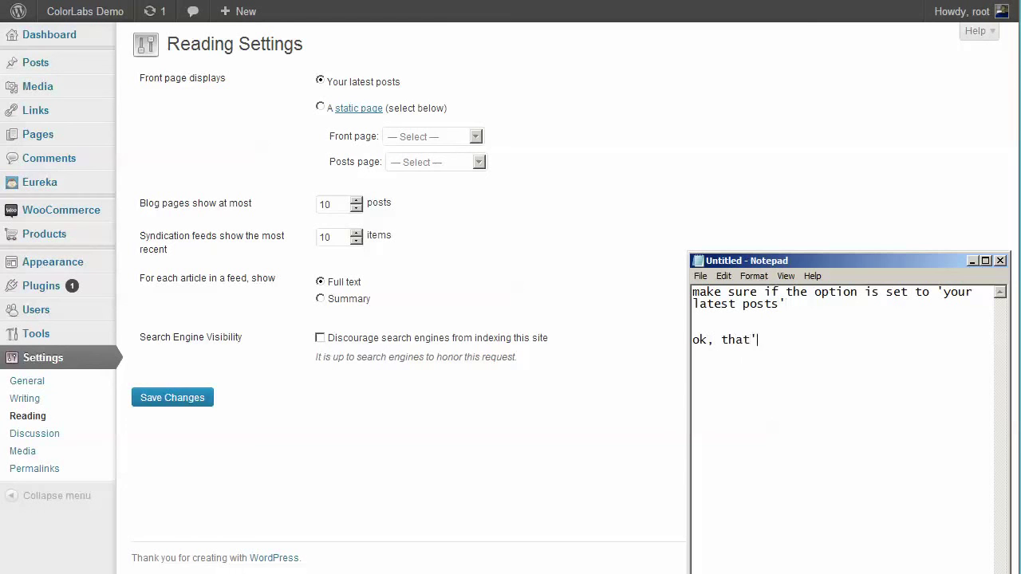
text(s it how to use Eureka th)
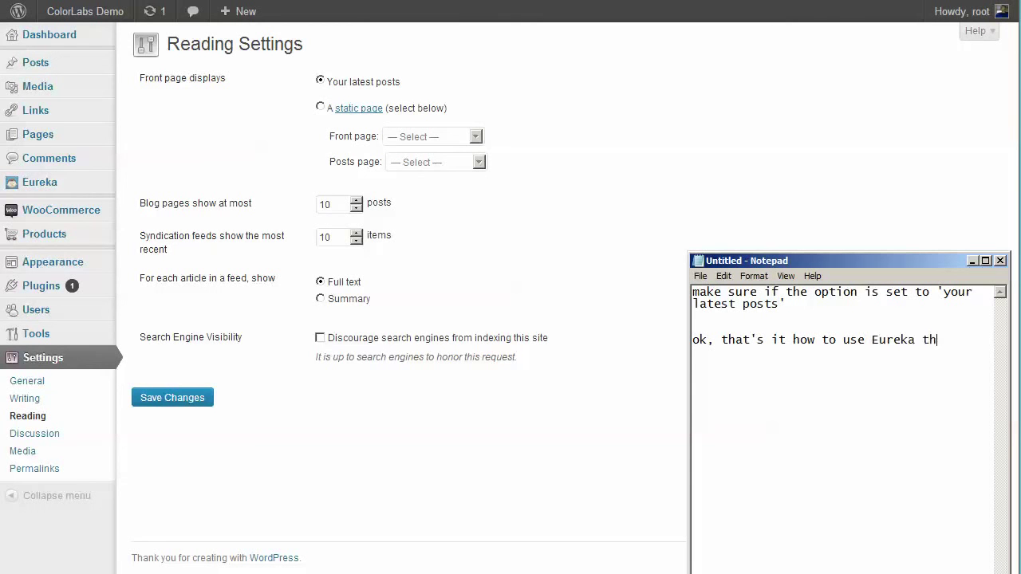
text(eme, enjoy blogging!)
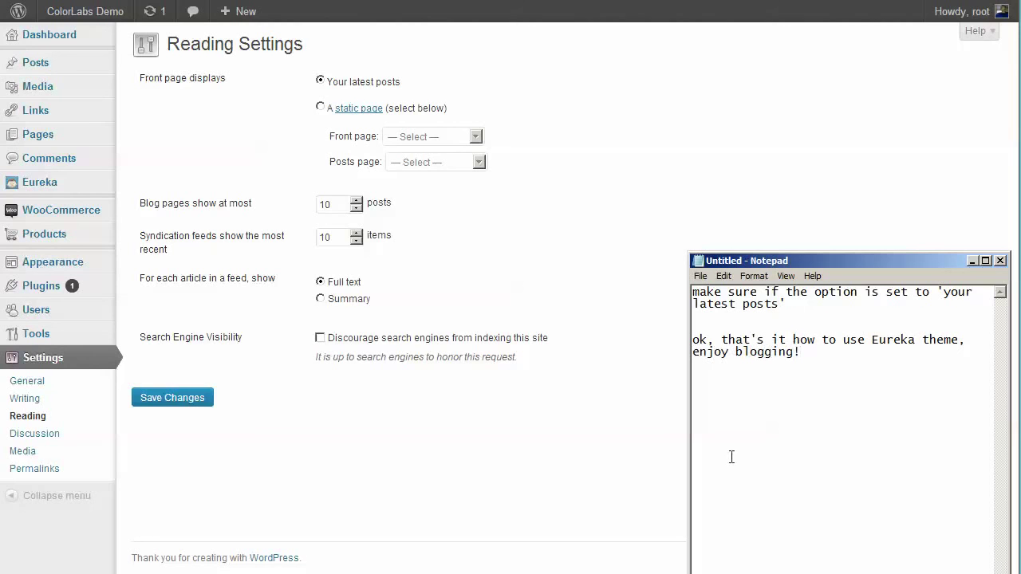